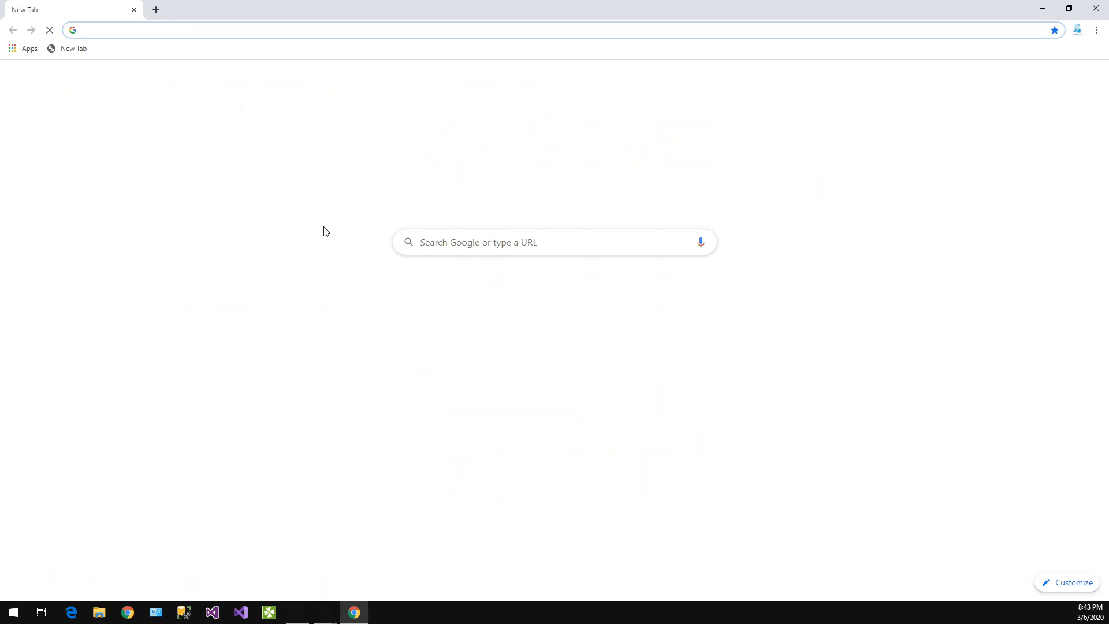
# Search Google for "adventureworks data warehouse"
pyautogui.write('ad')
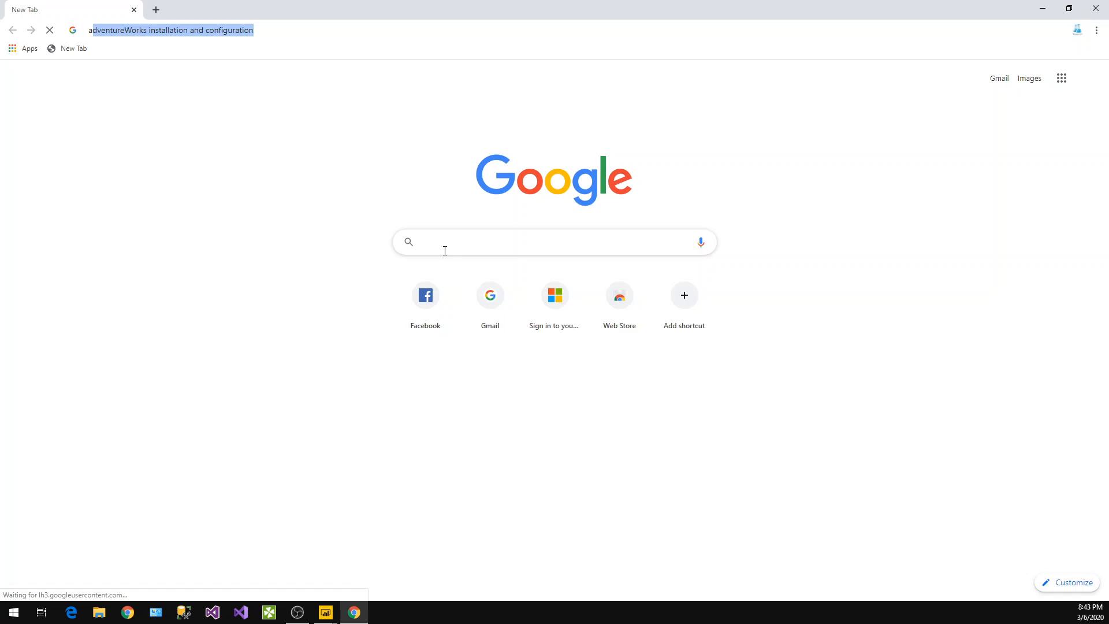
pyautogui.write('van')
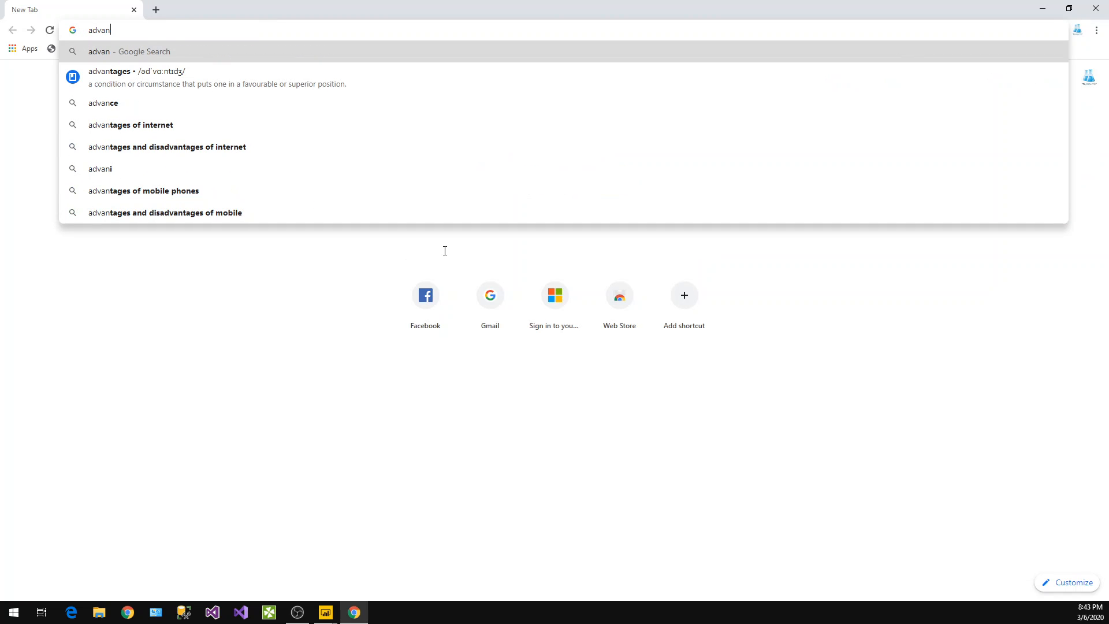
pyautogui.write('ture')
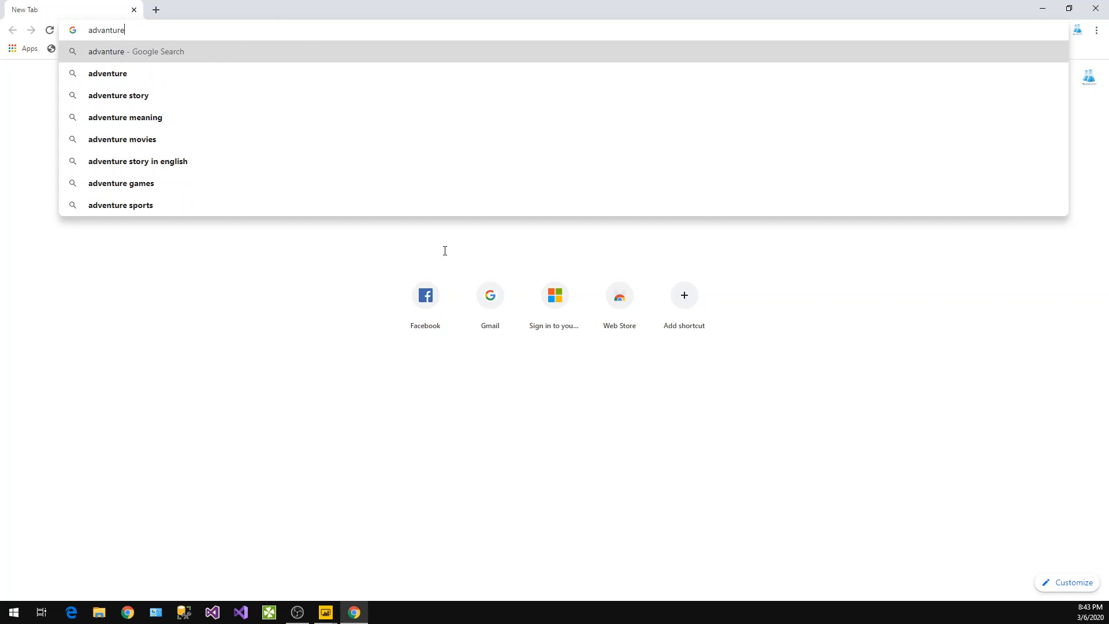
pyautogui.write('works dataware')
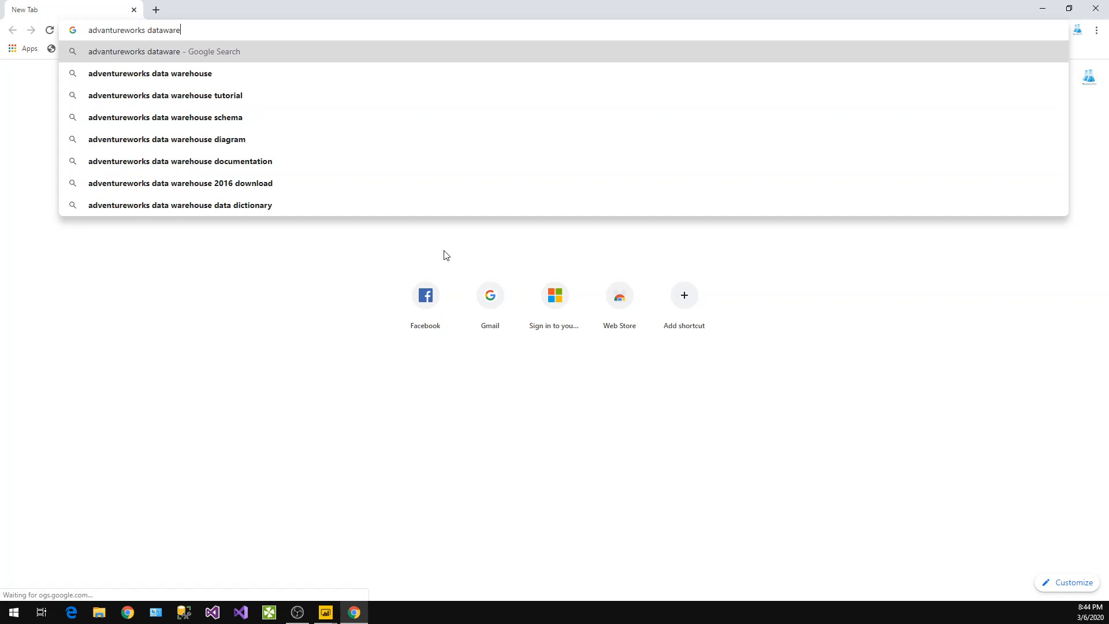
pyautogui.press('Down')
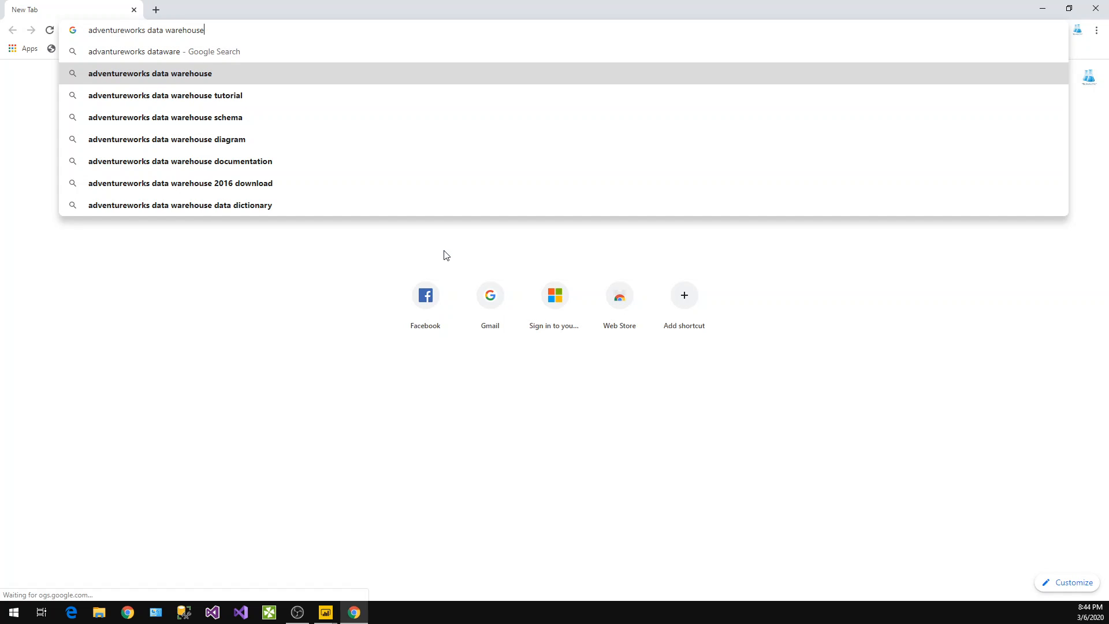
pyautogui.press('Return')
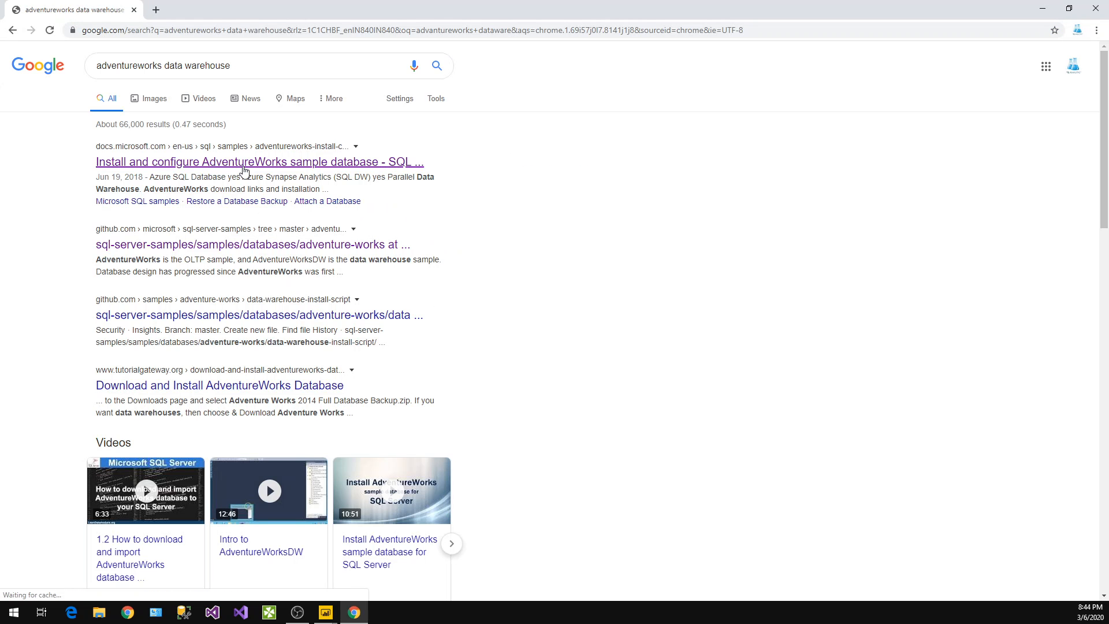
# Open the AdventureWorks installation and configuration page in a new tab and review its Data Warehouse downloads
pyautogui.middleClick(236, 245)
pyautogui.click(226, 5)
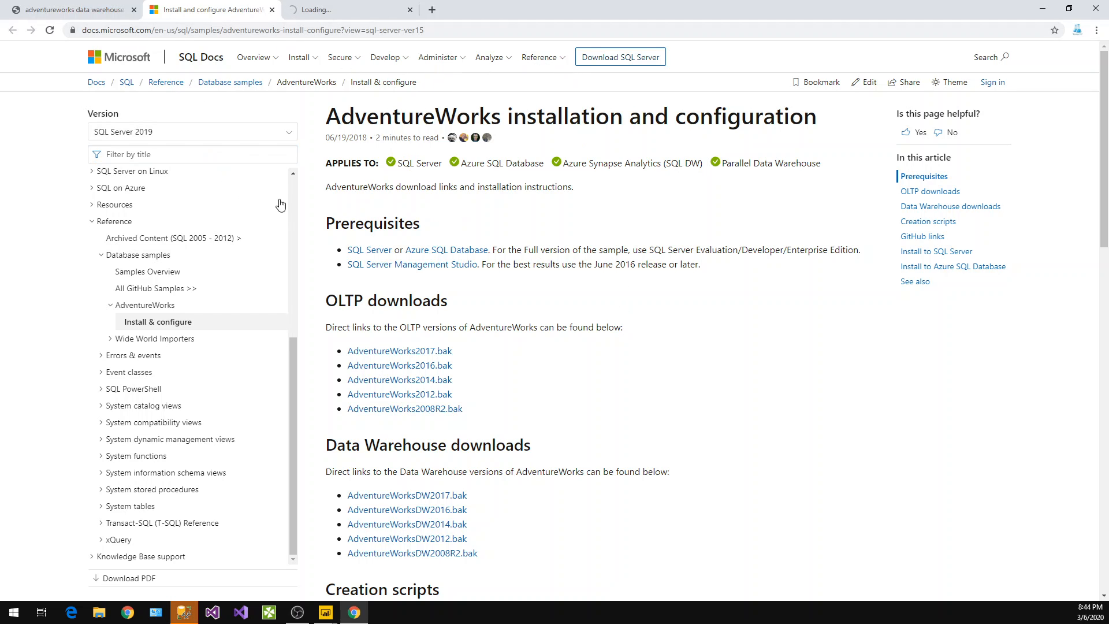
pyautogui.scroll(-4, 546, 403)
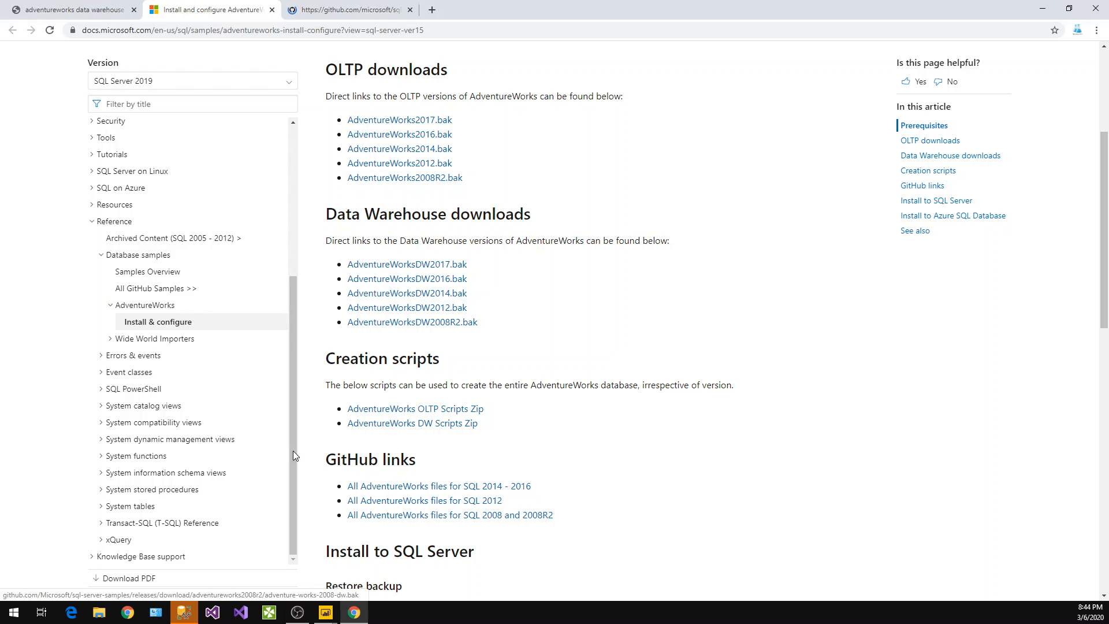
# Connect to the database server in SQL Server Management Studio and expand its Databases folder
pyautogui.click(184, 611)
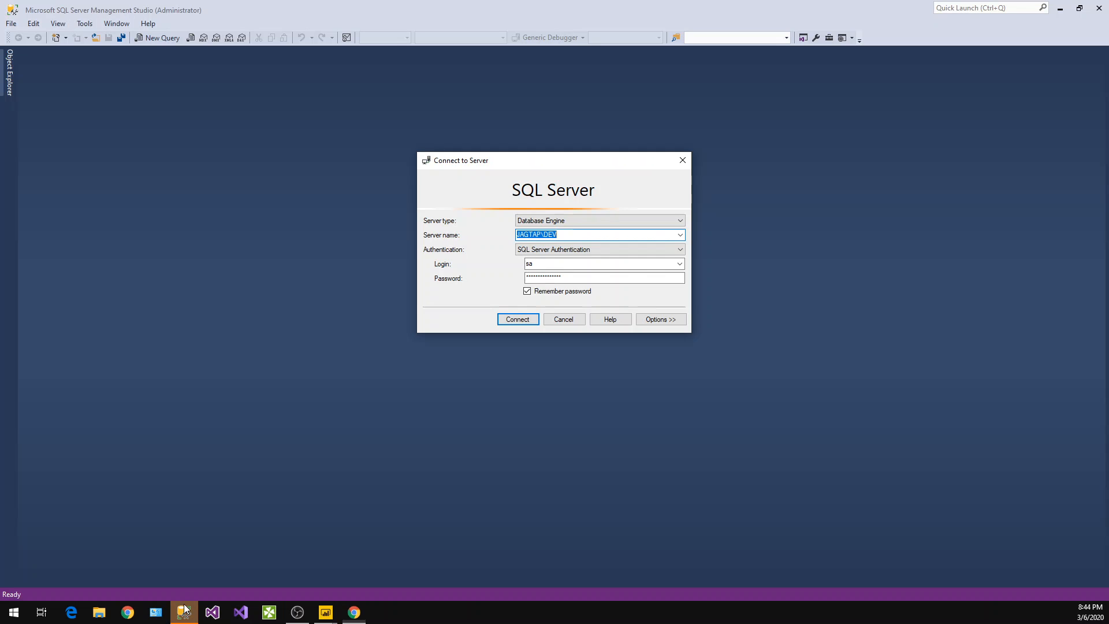
pyautogui.click(510, 321)
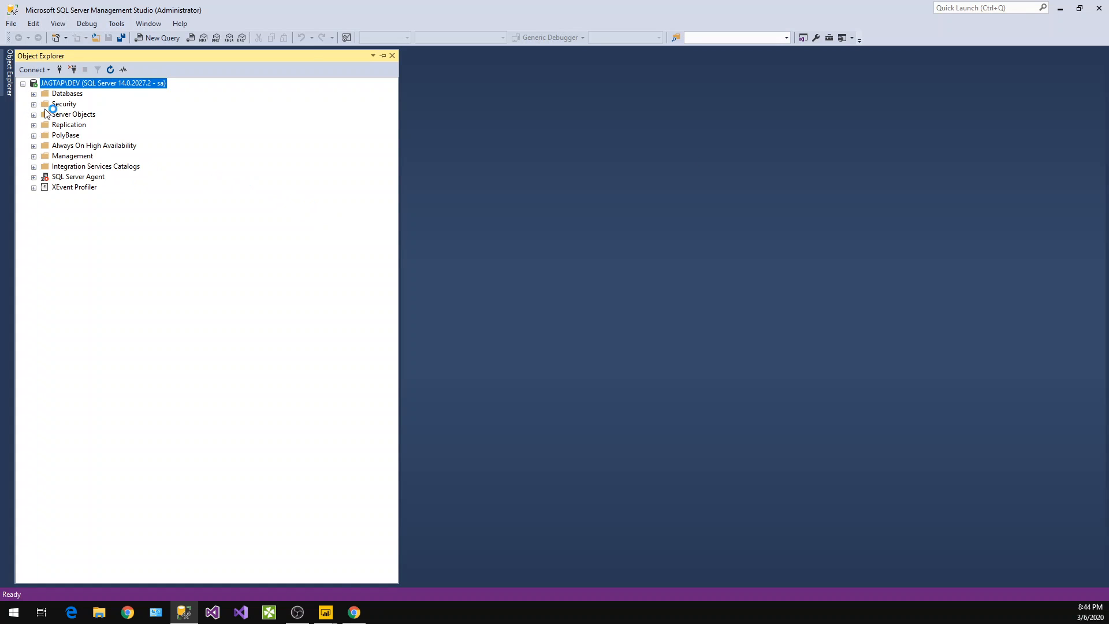
pyautogui.click(34, 94)
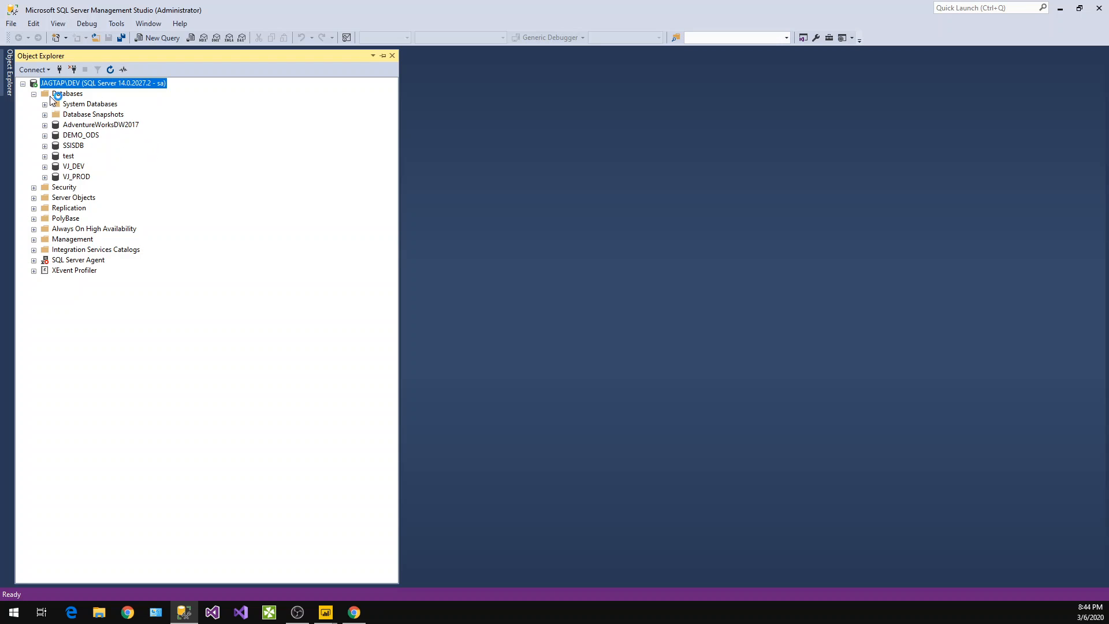
# Expand the AdventureWorksDW2017 database and its Tables folder
pyautogui.click(79, 93)
pyautogui.rightClick(78, 94)
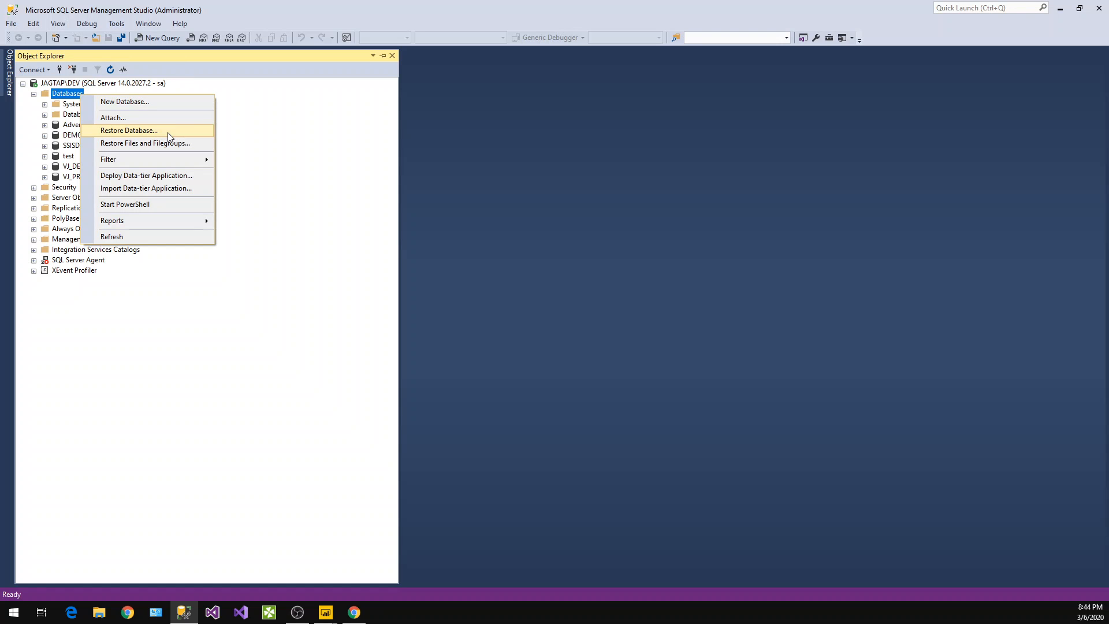
pyautogui.click(46, 126)
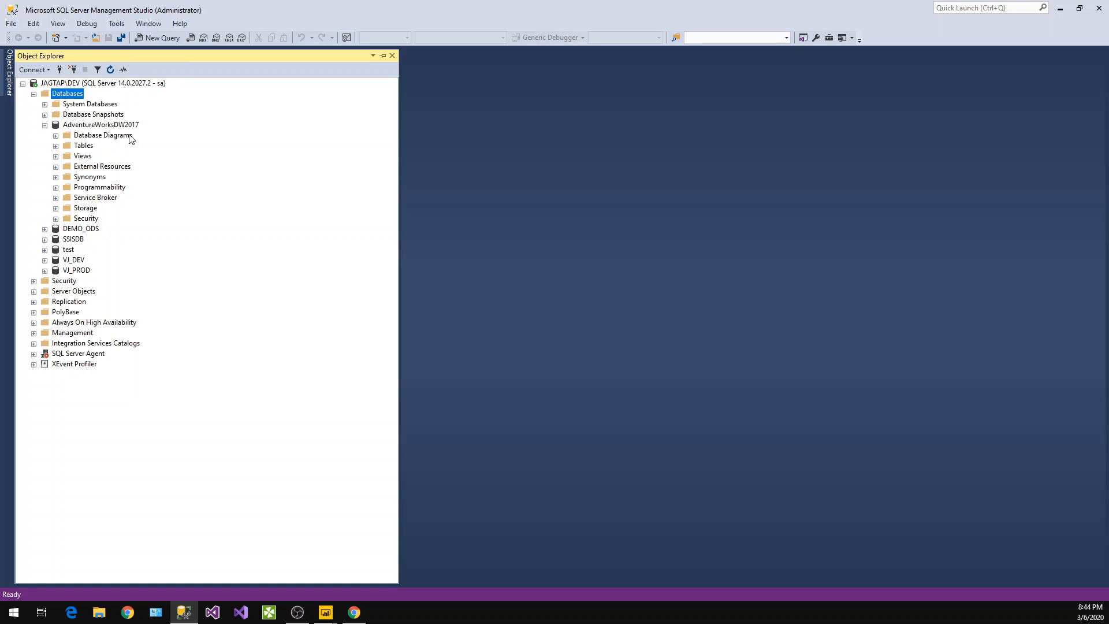
pyautogui.click(56, 147)
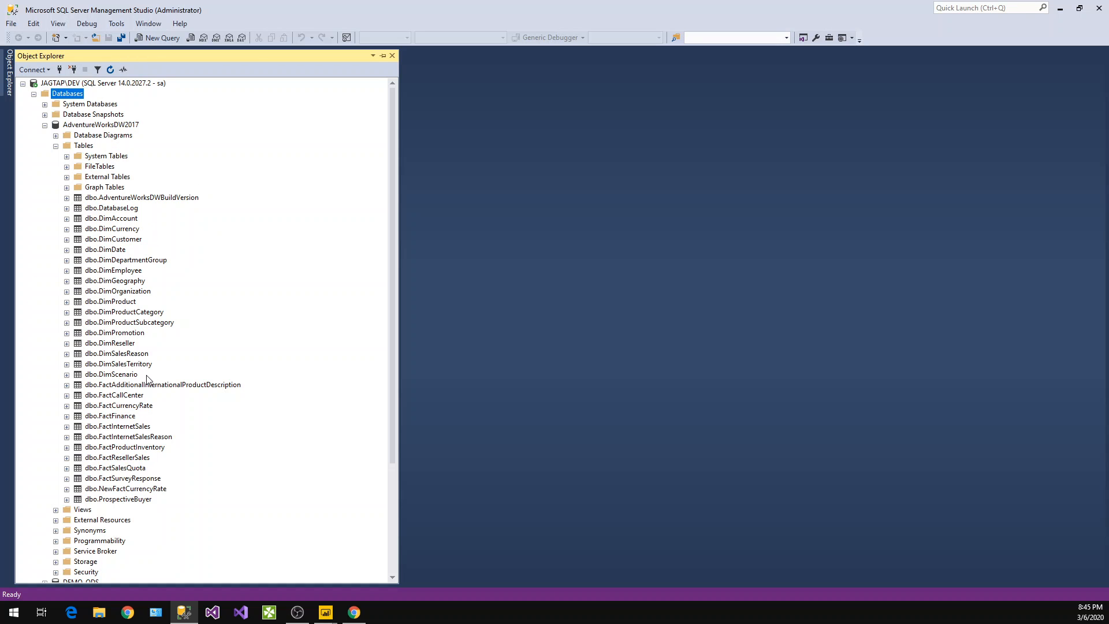
# Browse the data warehouse tables, selecting dbo.FactInternetSales and dbo.DimCustomer
pyautogui.scroll(-2, 144, 375)
pyautogui.scroll(-2, 144, 376)
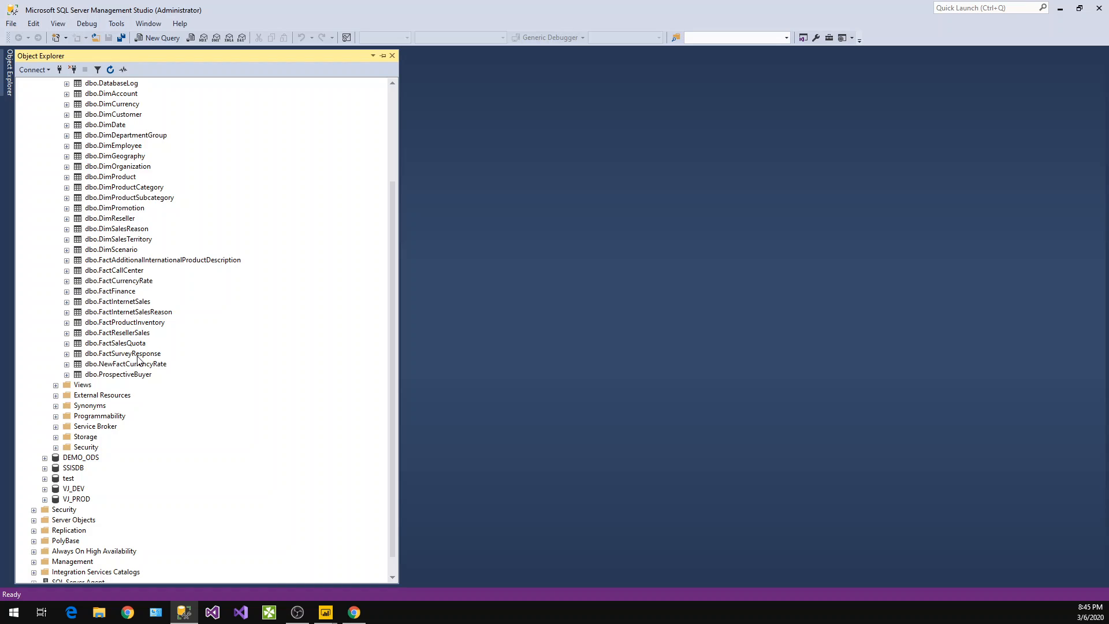
pyautogui.click(145, 304)
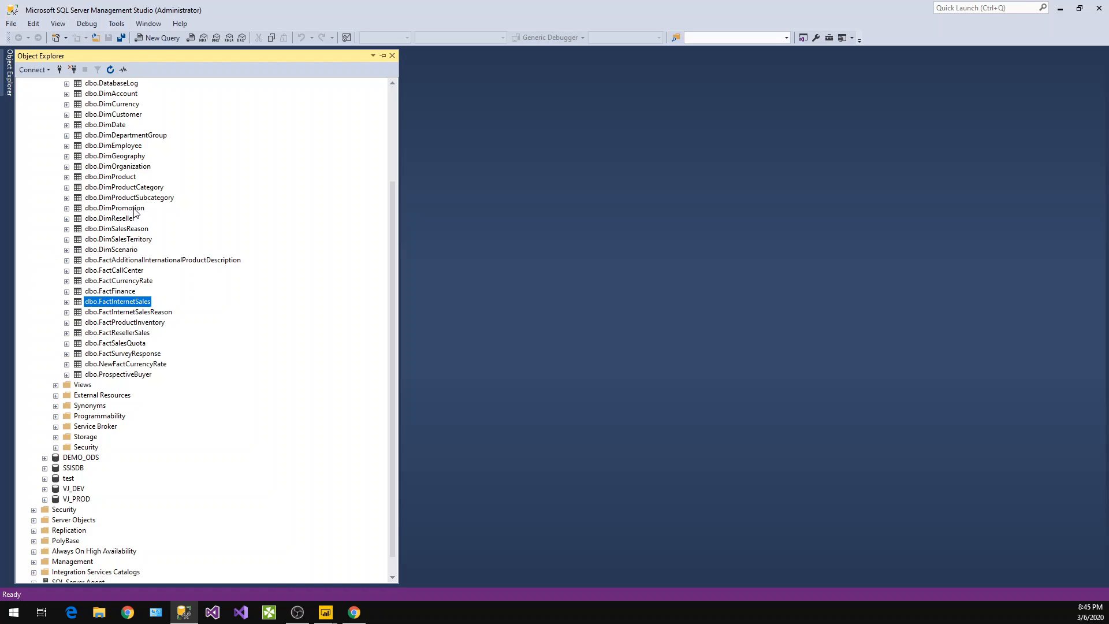
pyautogui.click(119, 115)
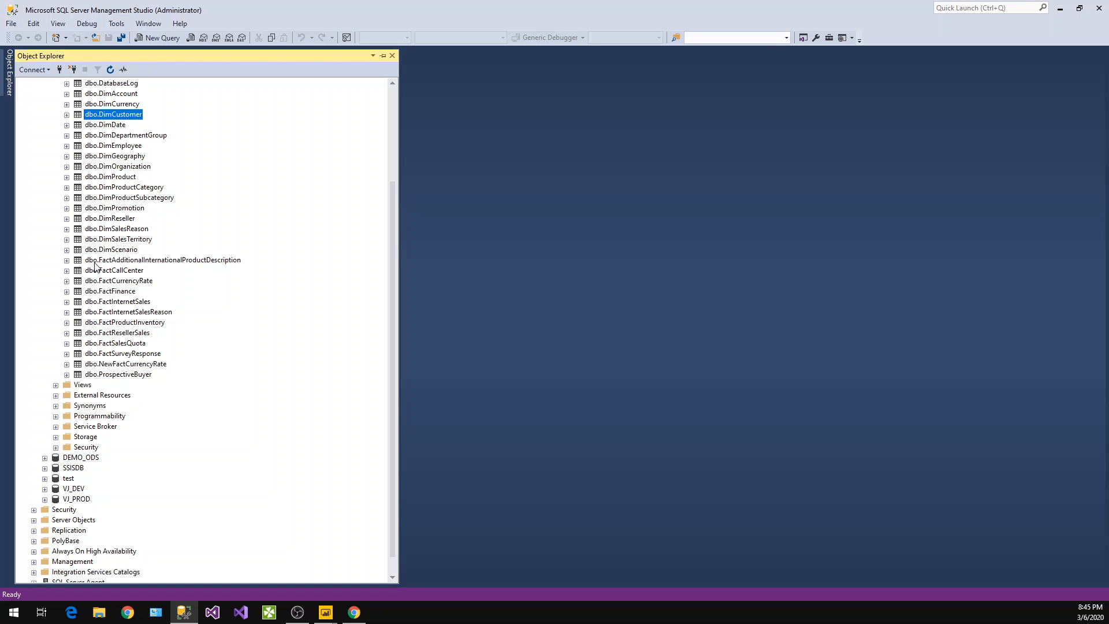
# Switch to Power BI Desktop, dismiss the welcome and sign-in dialogs, and open Get data from the start screen
pyautogui.click(326, 613)
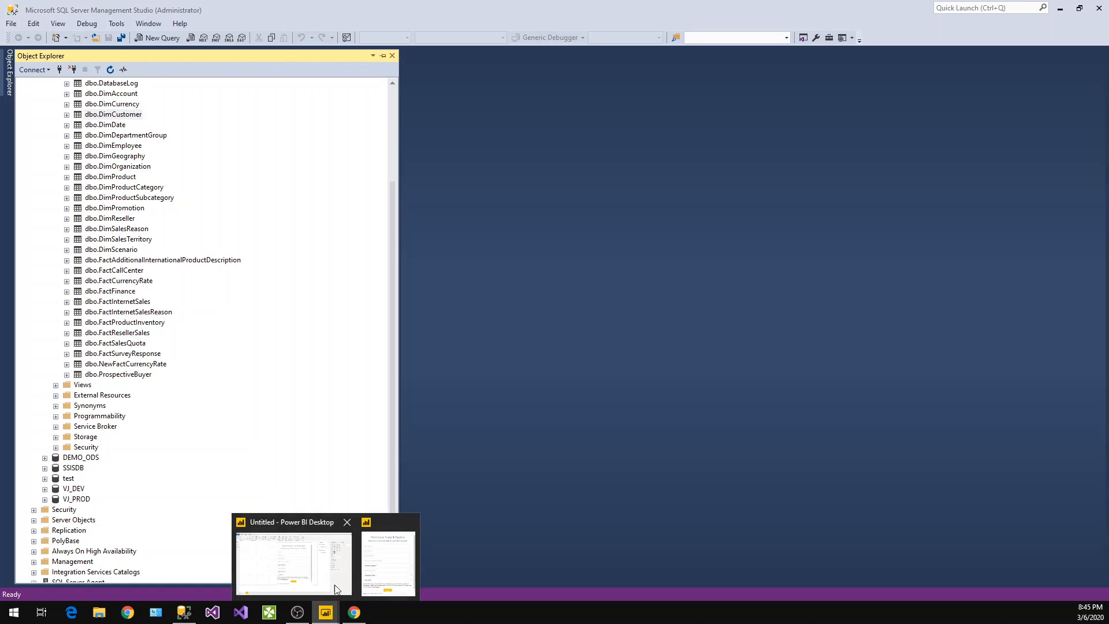
pyautogui.click(393, 558)
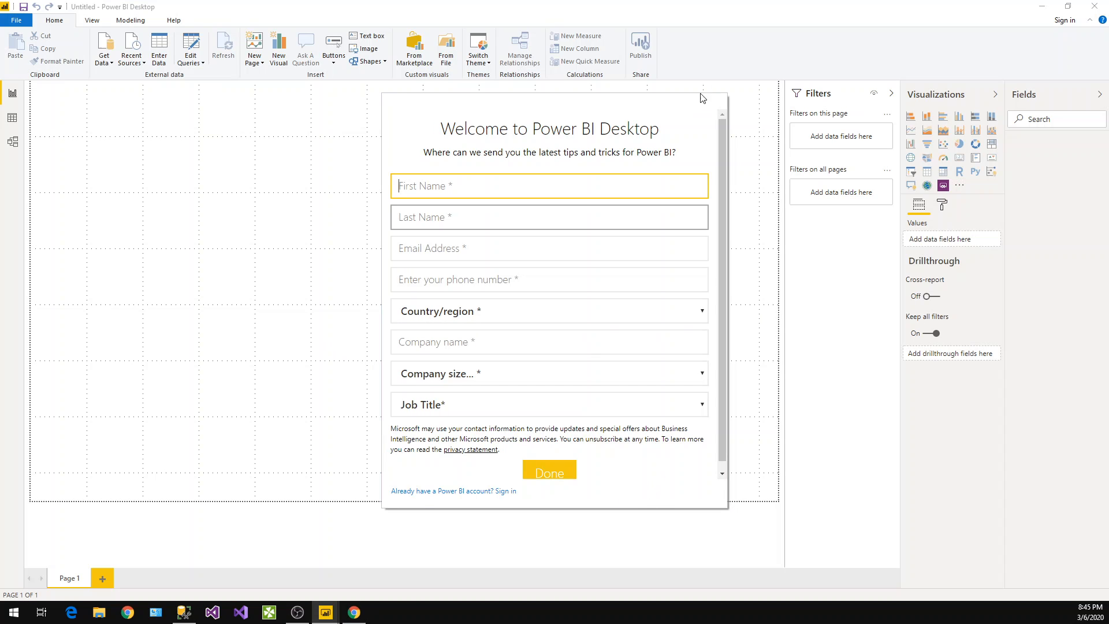
pyautogui.scroll(-1, 533, 453)
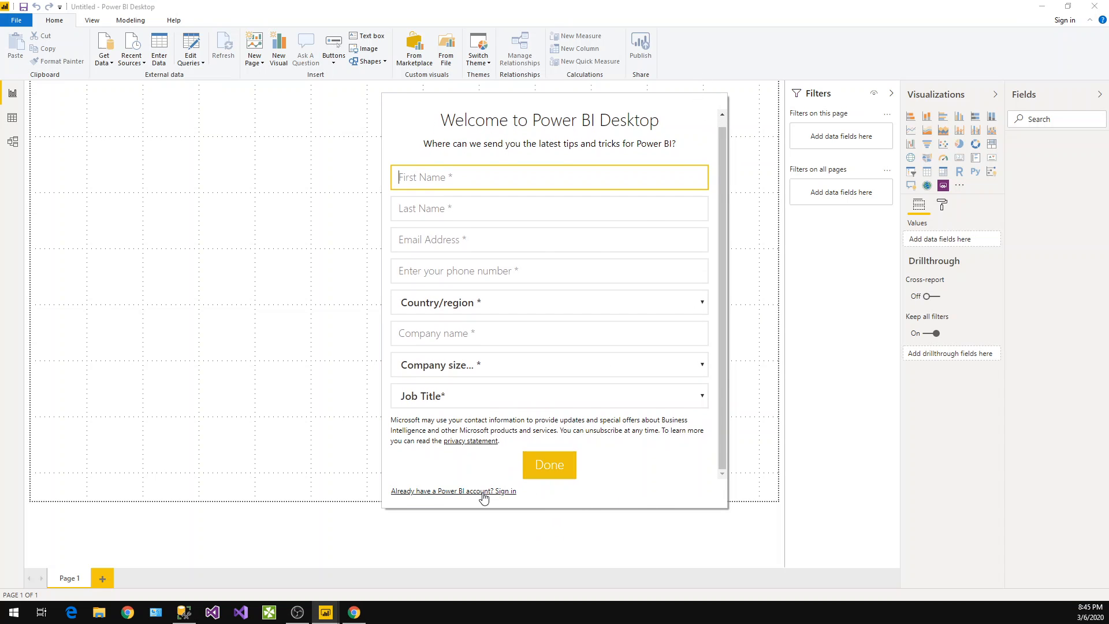
pyautogui.click(483, 492)
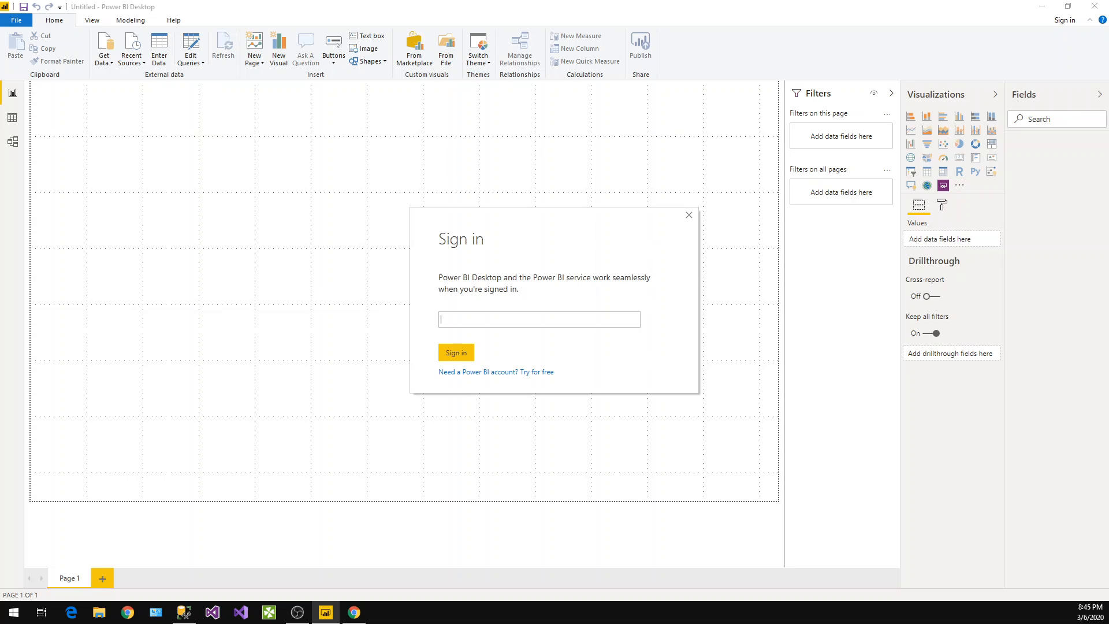
pyautogui.click(689, 215)
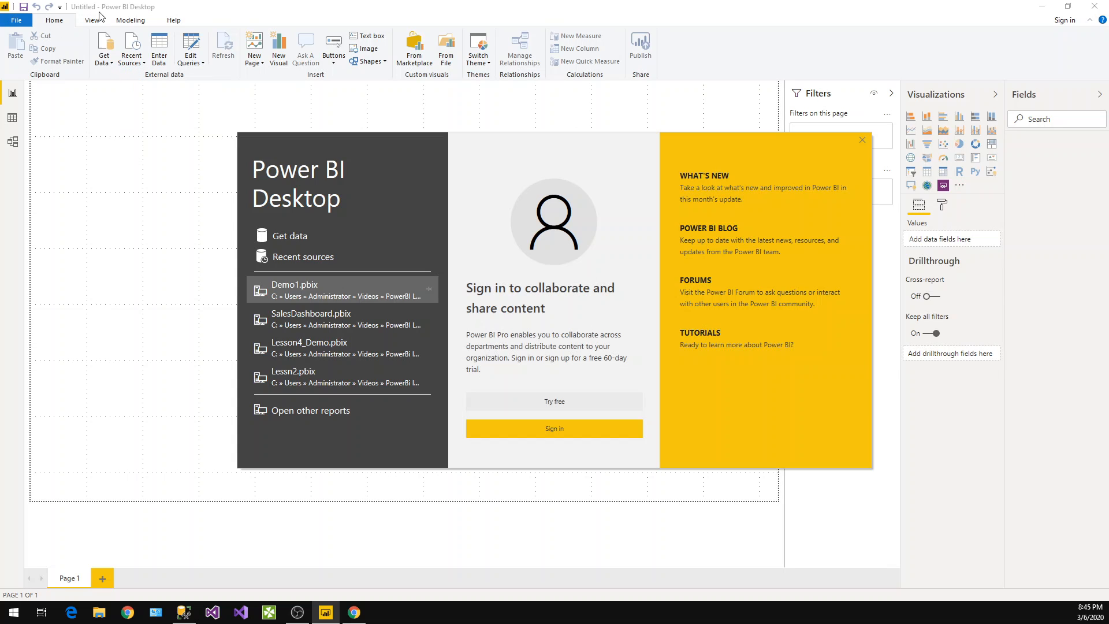
pyautogui.click(302, 238)
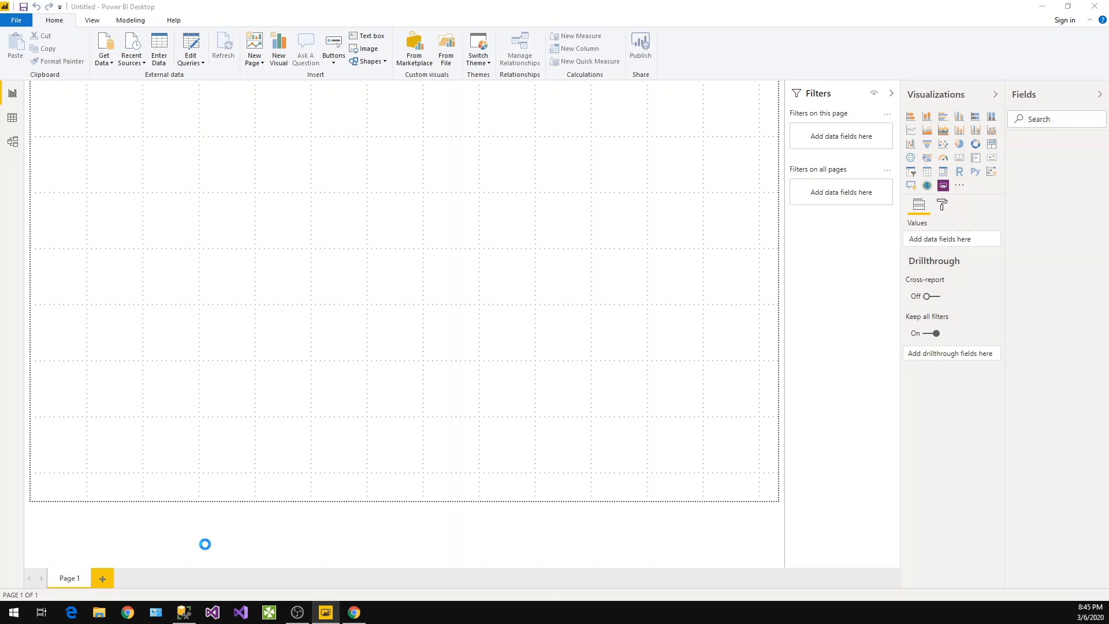
# Copy the server name from the Connect to Server dialog in SSMS, cancel the dialog, and minimize SSMS
pyautogui.click(184, 612)
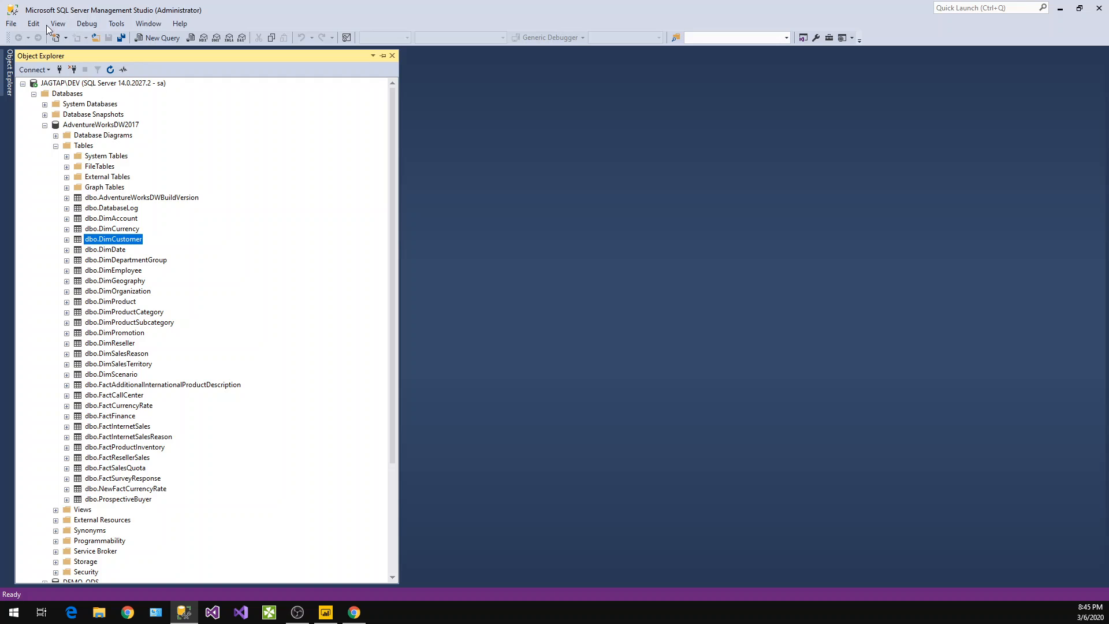
pyautogui.click(58, 83)
pyautogui.click(59, 69)
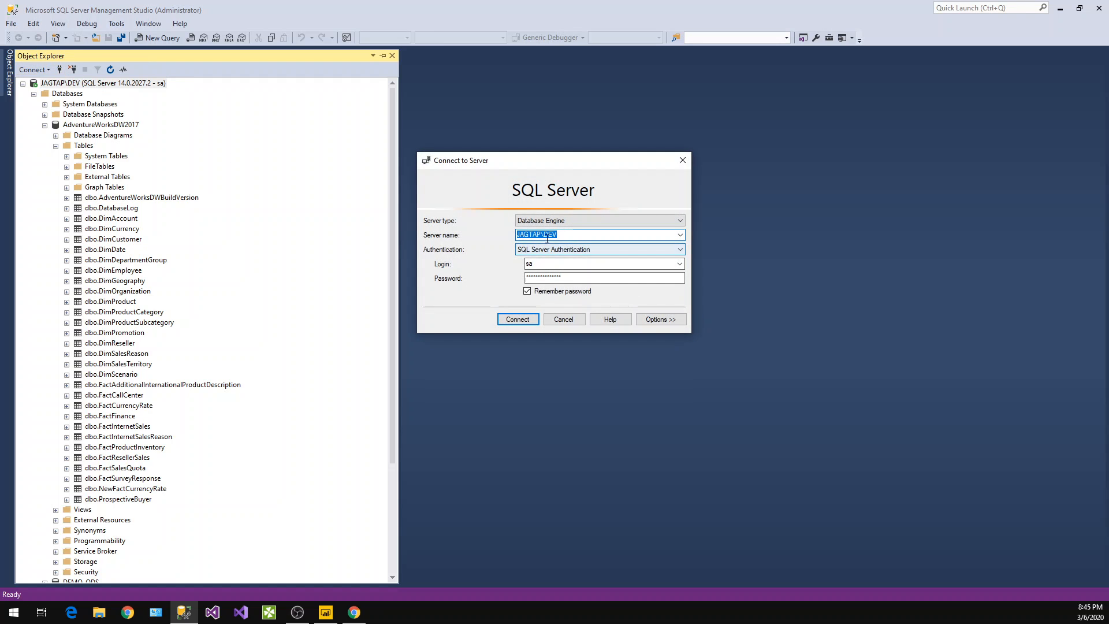
pyautogui.rightClick(549, 236)
pyautogui.click(576, 274)
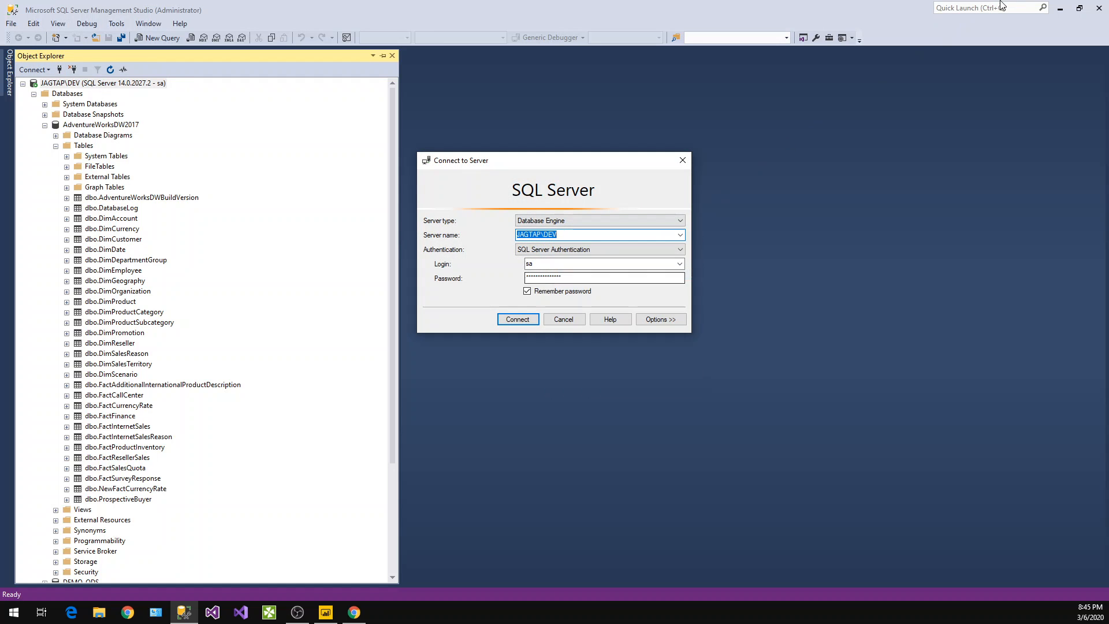
pyautogui.click(1060, 8)
pyautogui.click(558, 322)
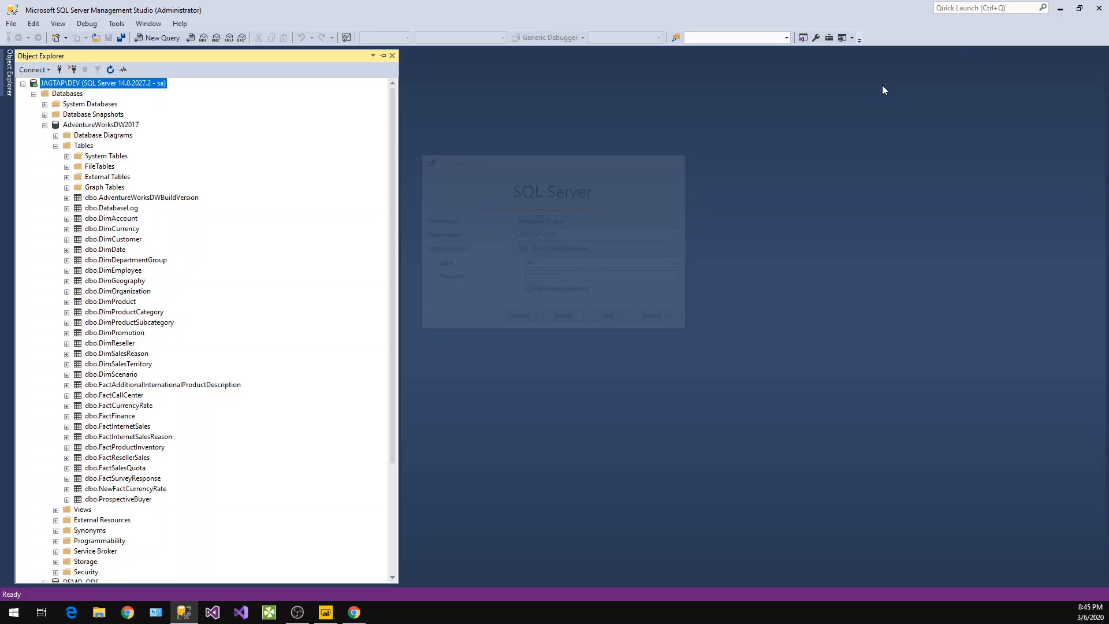
pyautogui.click(1060, 9)
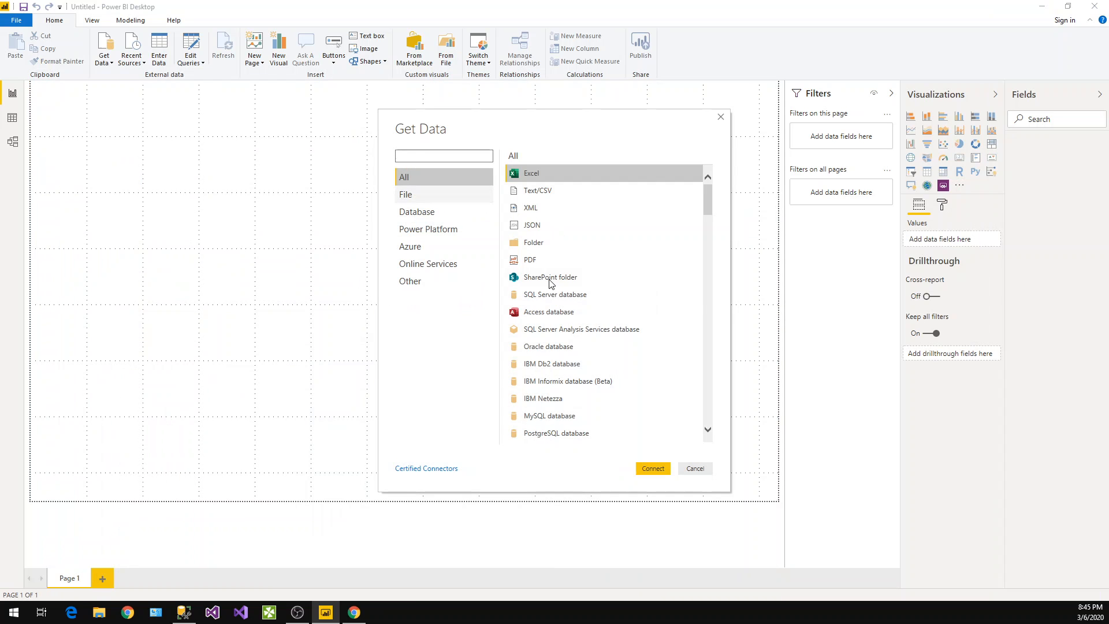
# Choose SQL Server database as the data source and paste the copied server name into the Server field
pyautogui.click(572, 295)
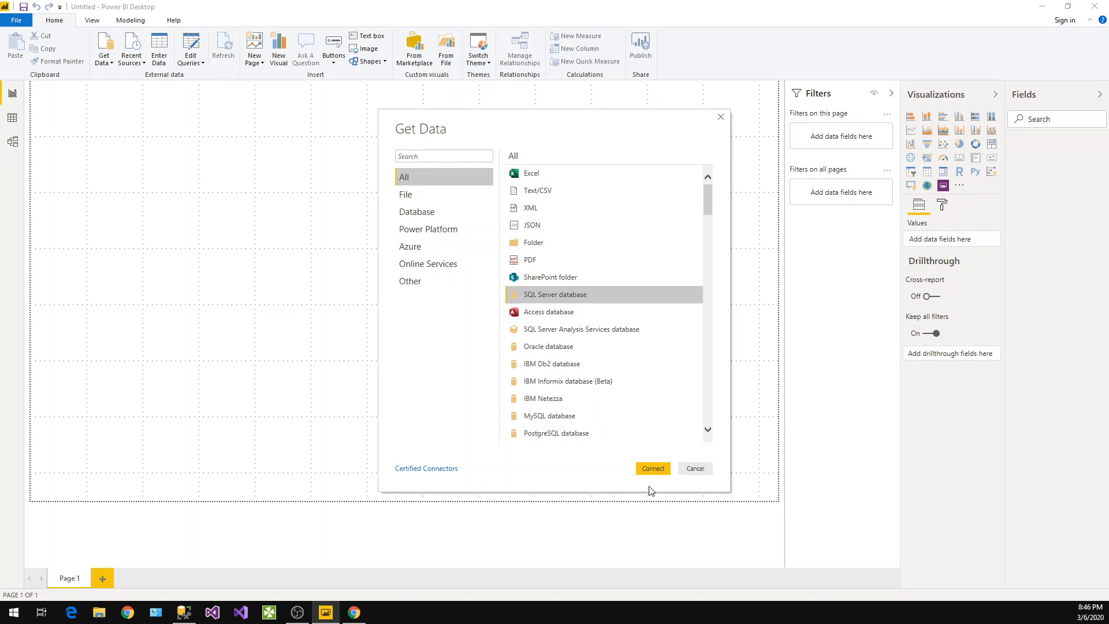
pyautogui.click(652, 468)
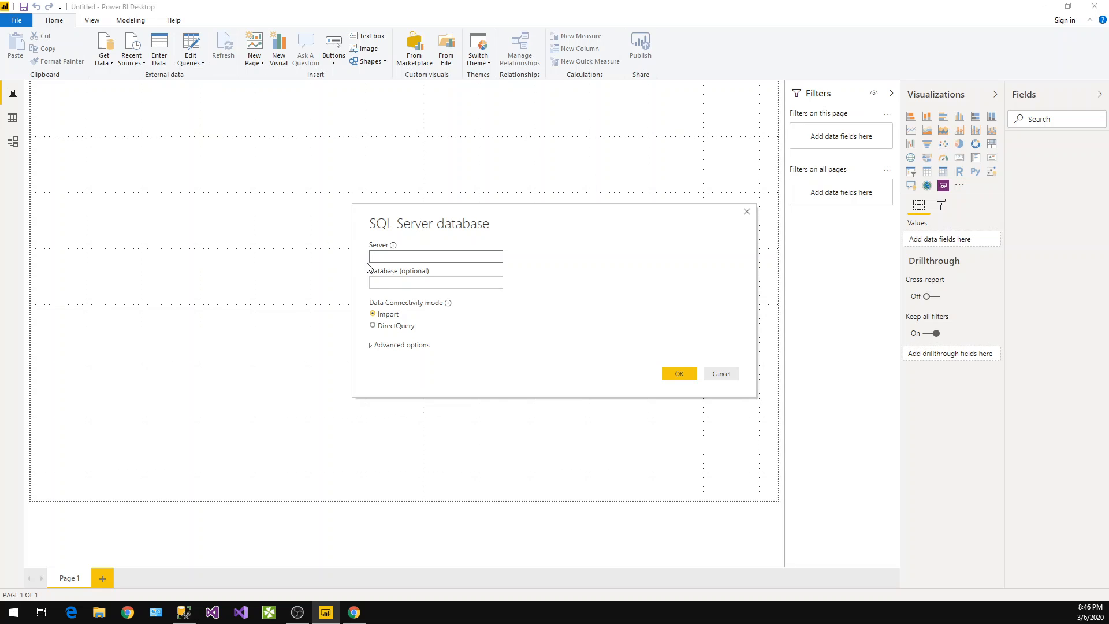
pyautogui.hotkey('ctrl', 'v')
pyautogui.click(404, 285)
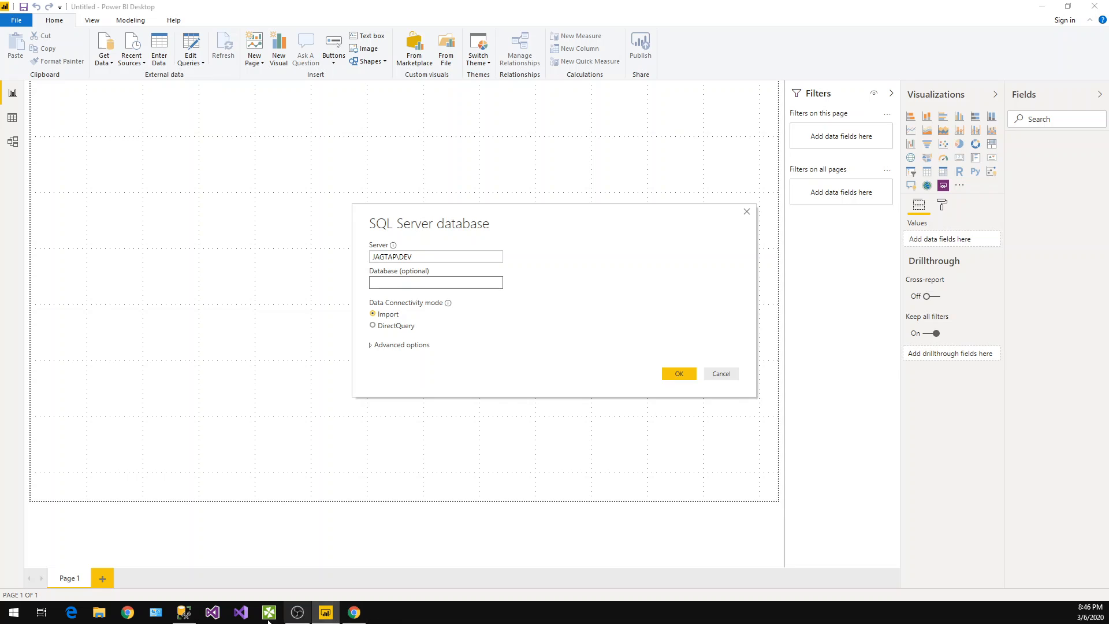
# Open the properties of the AdventureWorksDW2017 database in SSMS
pyautogui.click(184, 612)
pyautogui.click(103, 125)
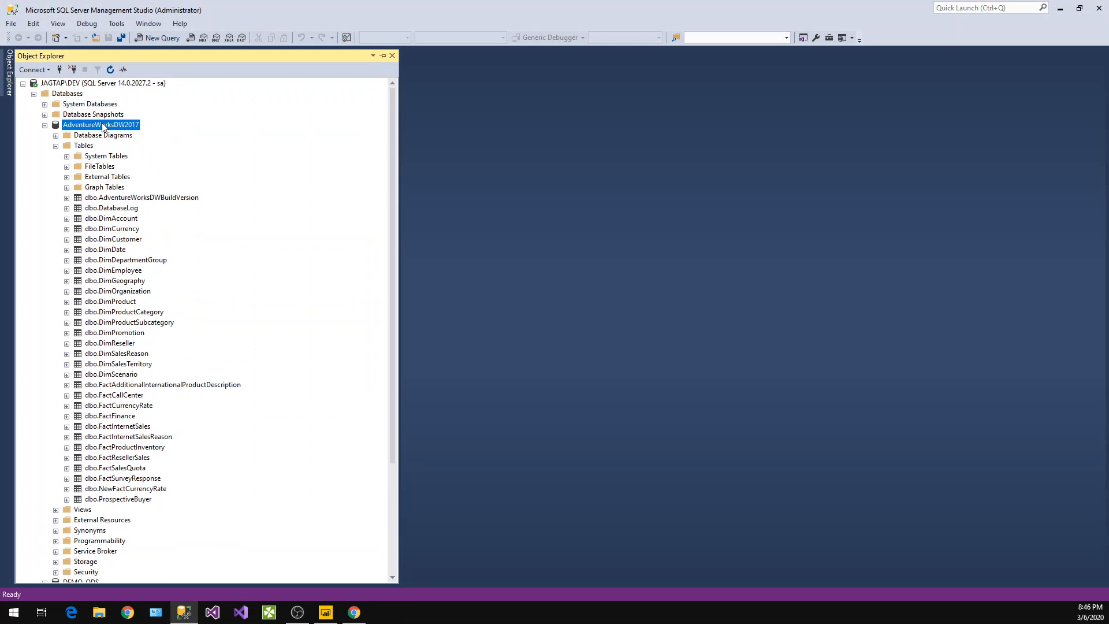
pyautogui.rightClick(104, 127)
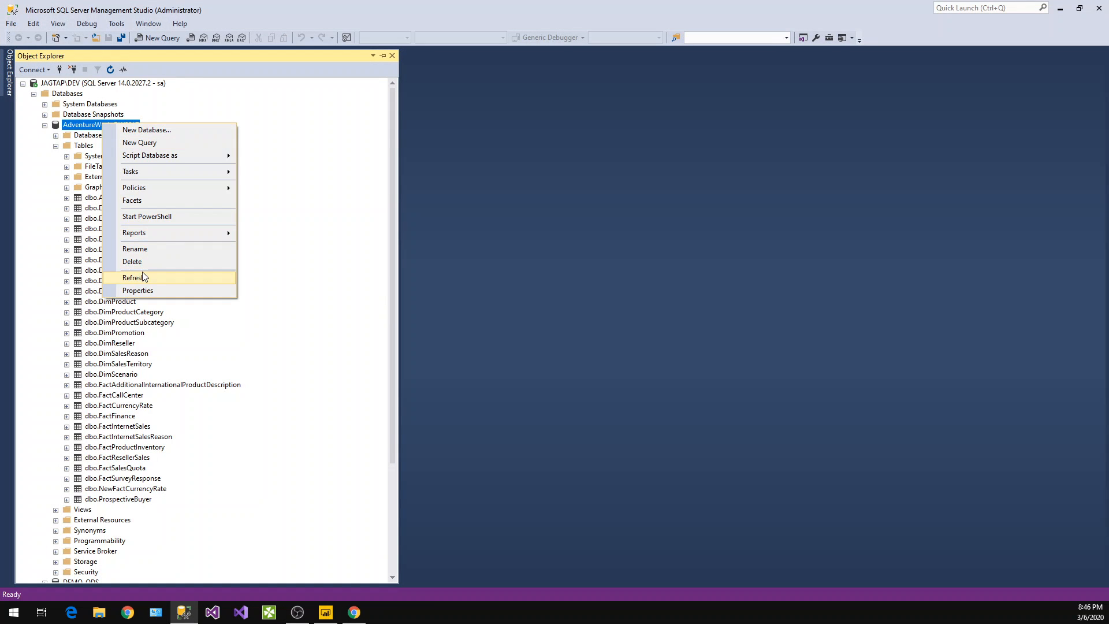
pyautogui.click(141, 290)
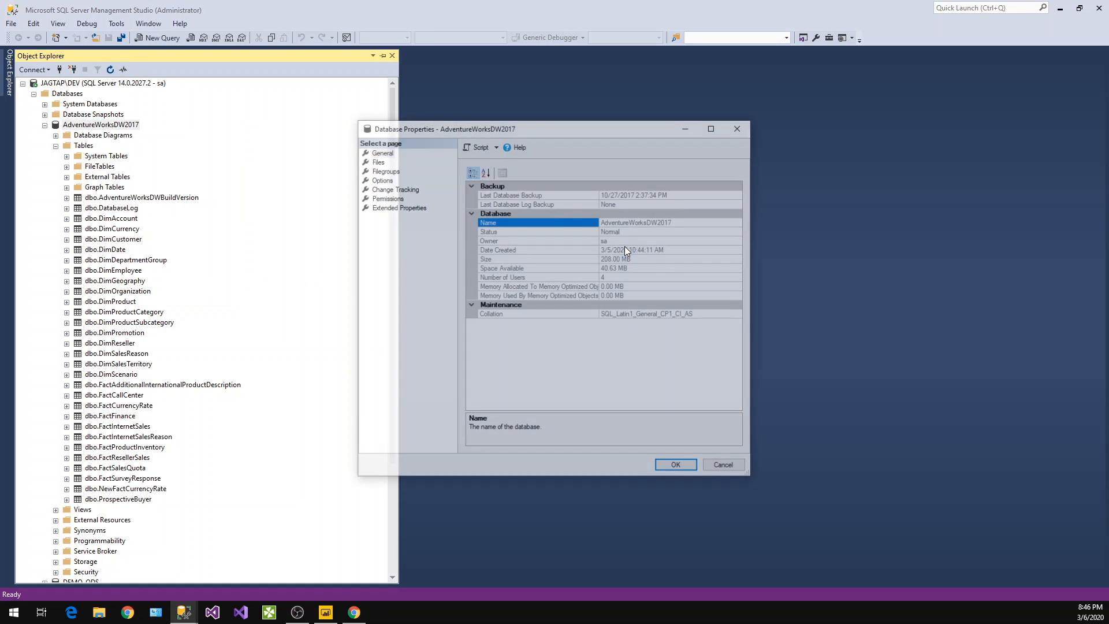
# Copy the AdventureWorksDW2017 database name from its properties, enter it as the Database in the SQL Server connection, and connect
pyautogui.doubleClick(678, 220)
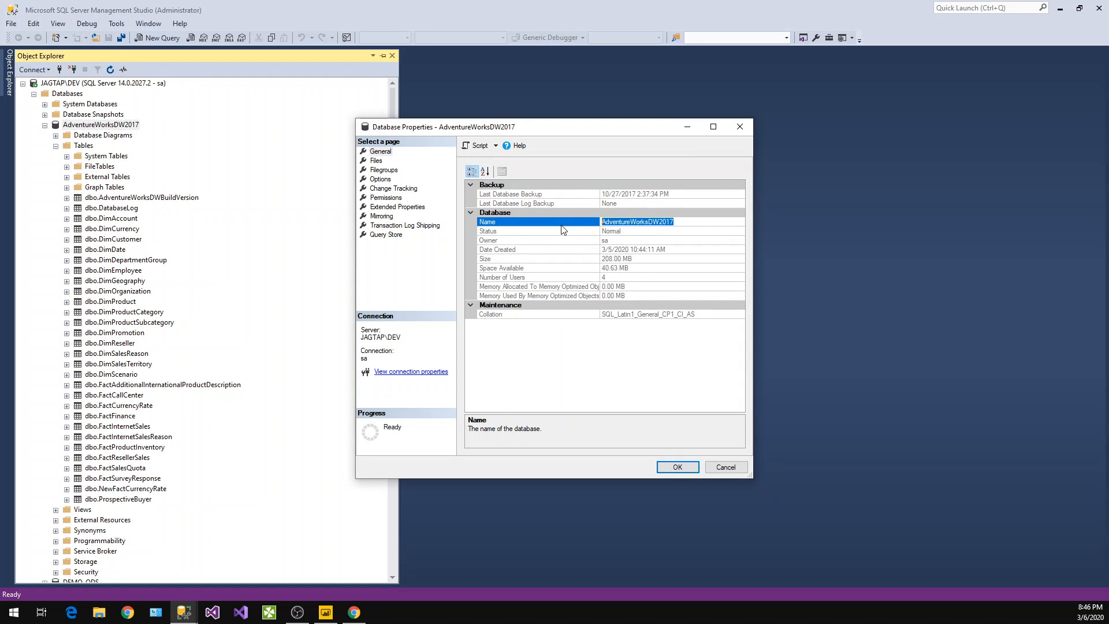
pyautogui.click(673, 468)
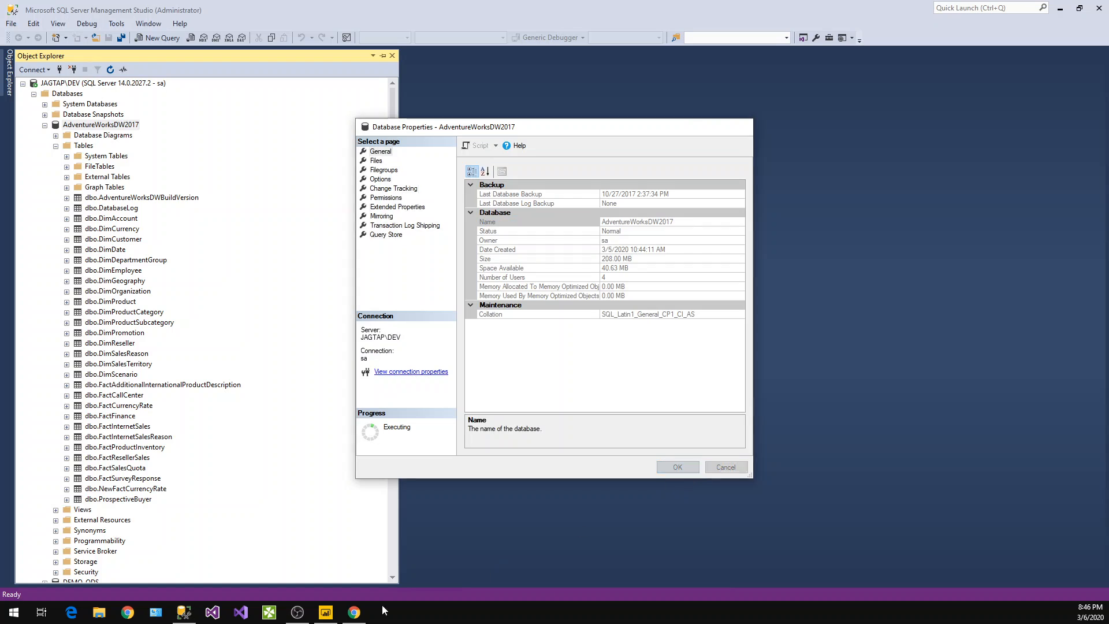
pyautogui.click(326, 612)
pyautogui.click(411, 283)
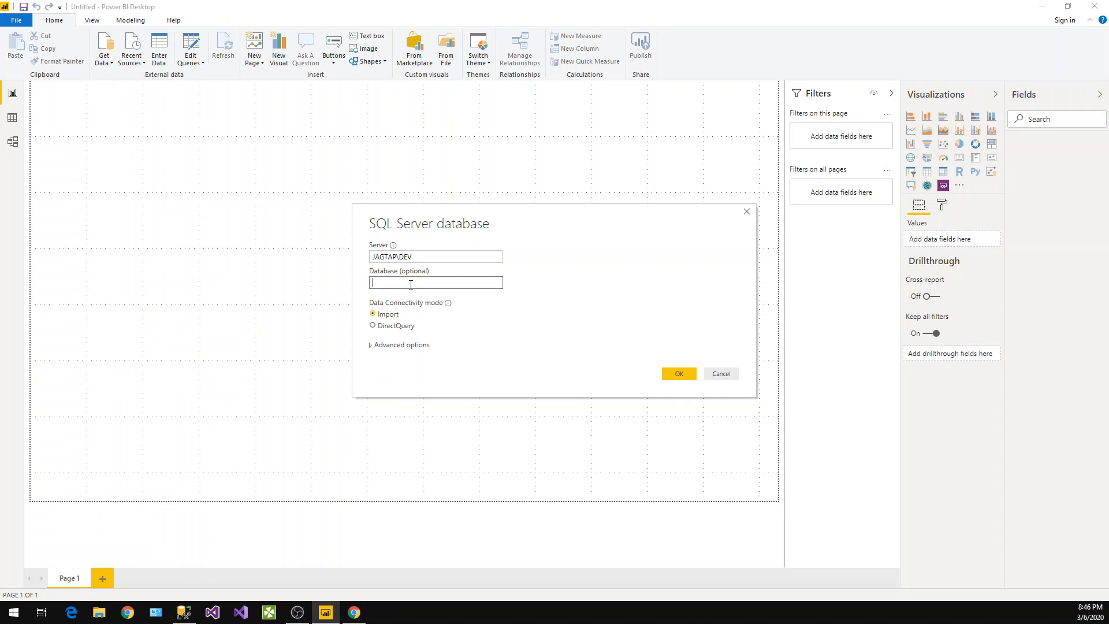
pyautogui.hotkey('ctrl', 'v')
pyautogui.click(680, 376)
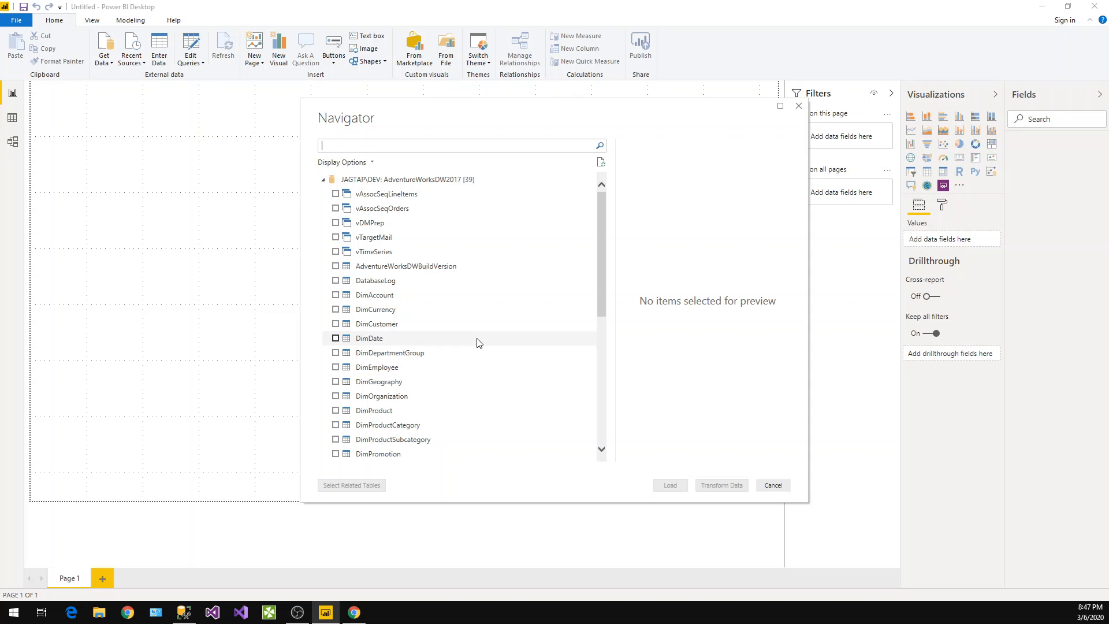
# Select the FactInternetSales and DimCustomer tables in the Navigator and load them
pyautogui.scroll(-2, 469, 345)
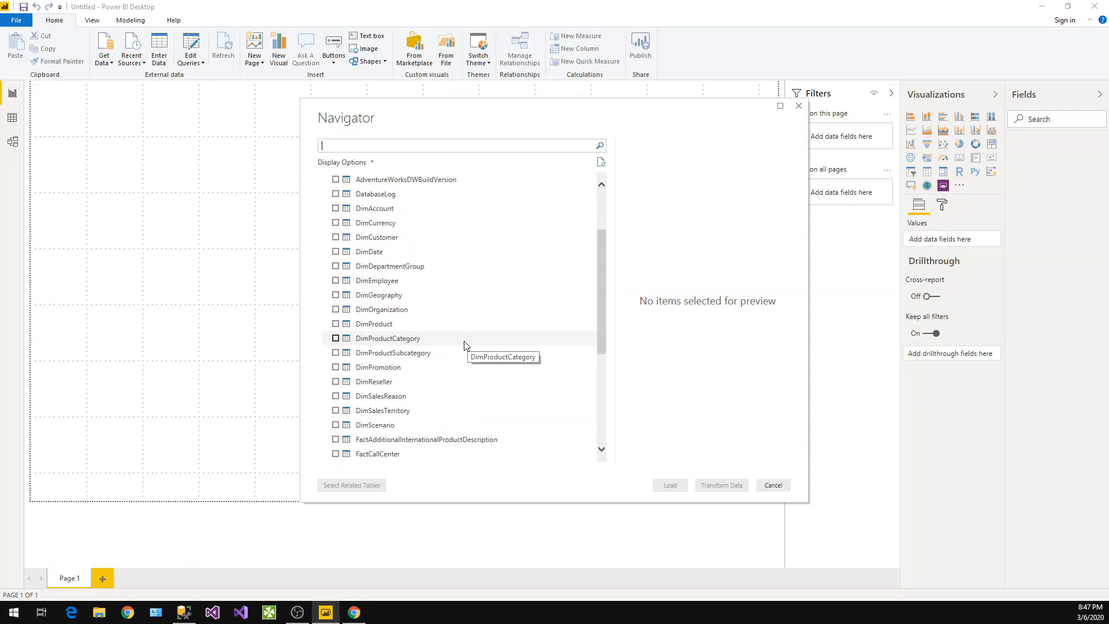
pyautogui.scroll(-5, 464, 345)
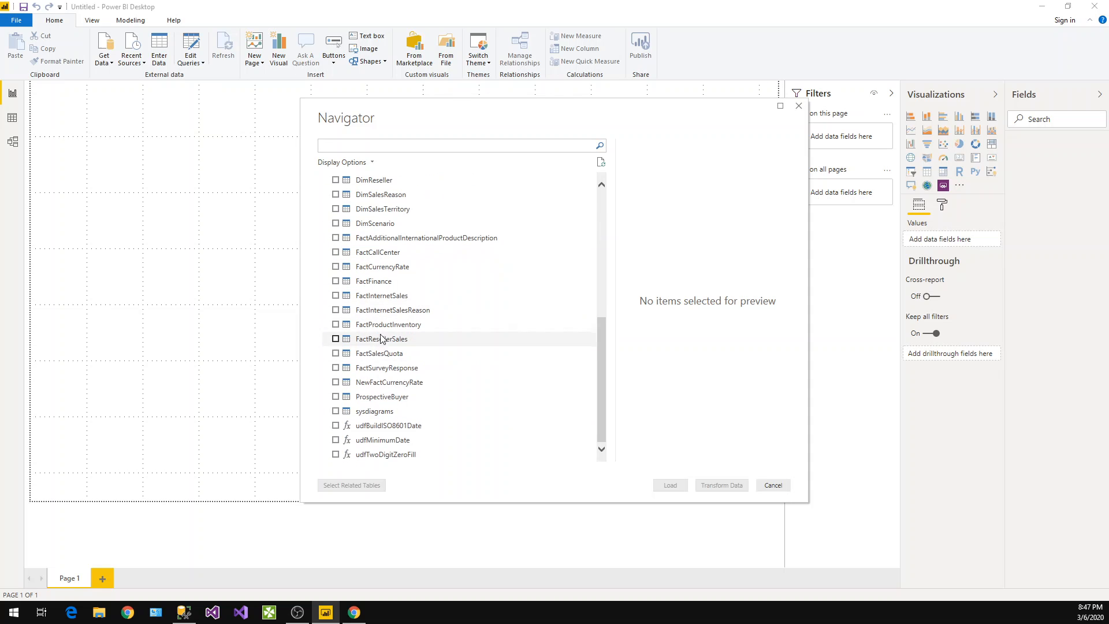
pyautogui.click(336, 296)
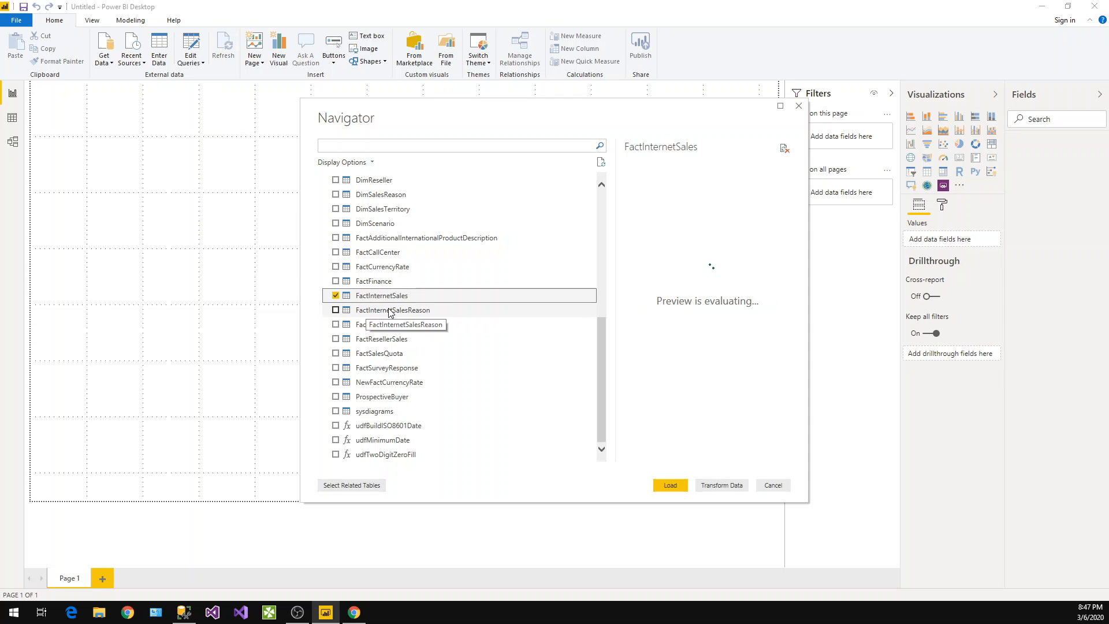
pyautogui.scroll(2, 388, 312)
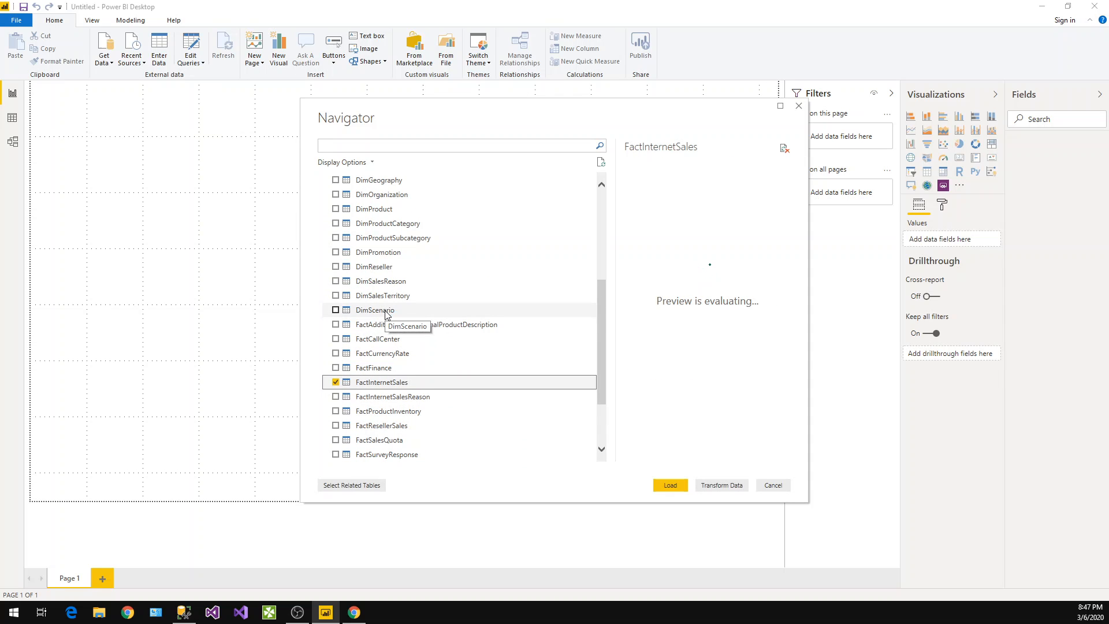
pyautogui.scroll(2, 387, 314)
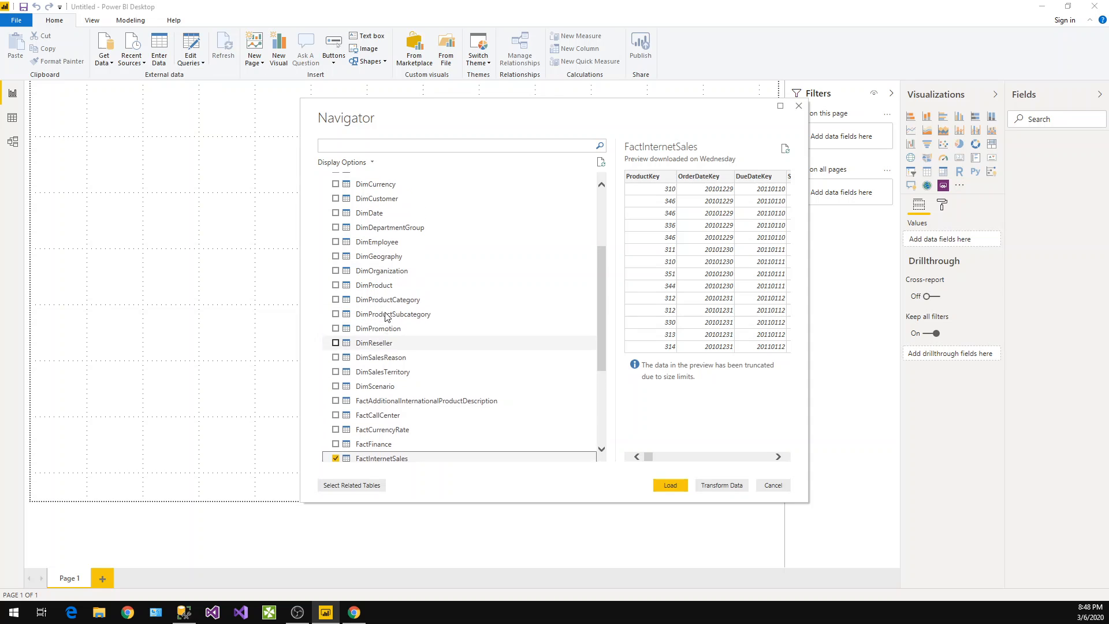
pyautogui.scroll(1, 386, 315)
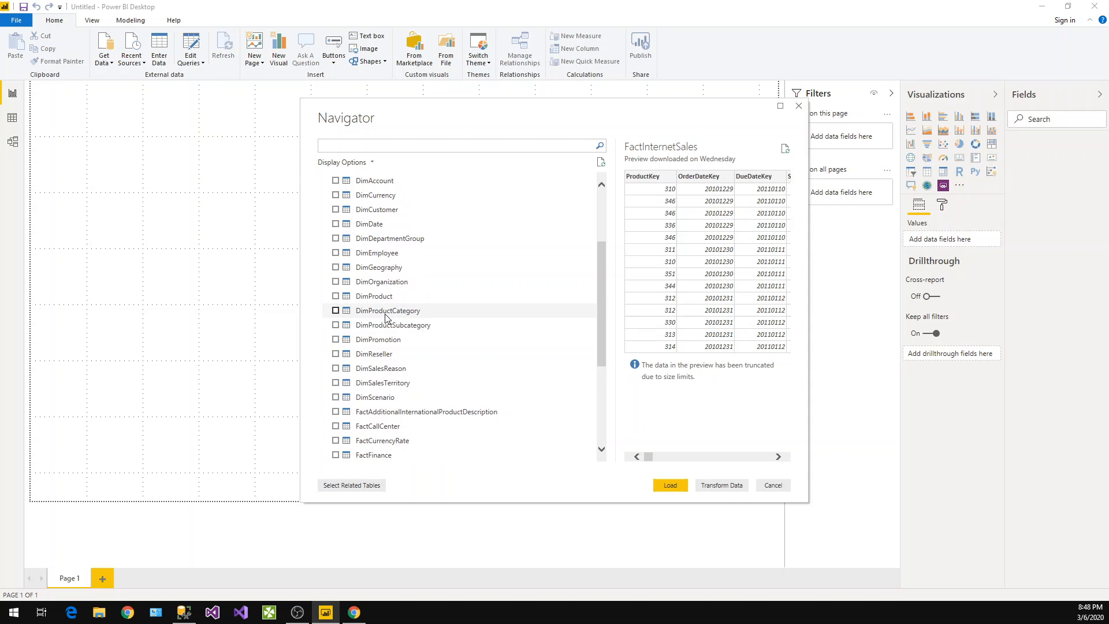
pyautogui.click(335, 209)
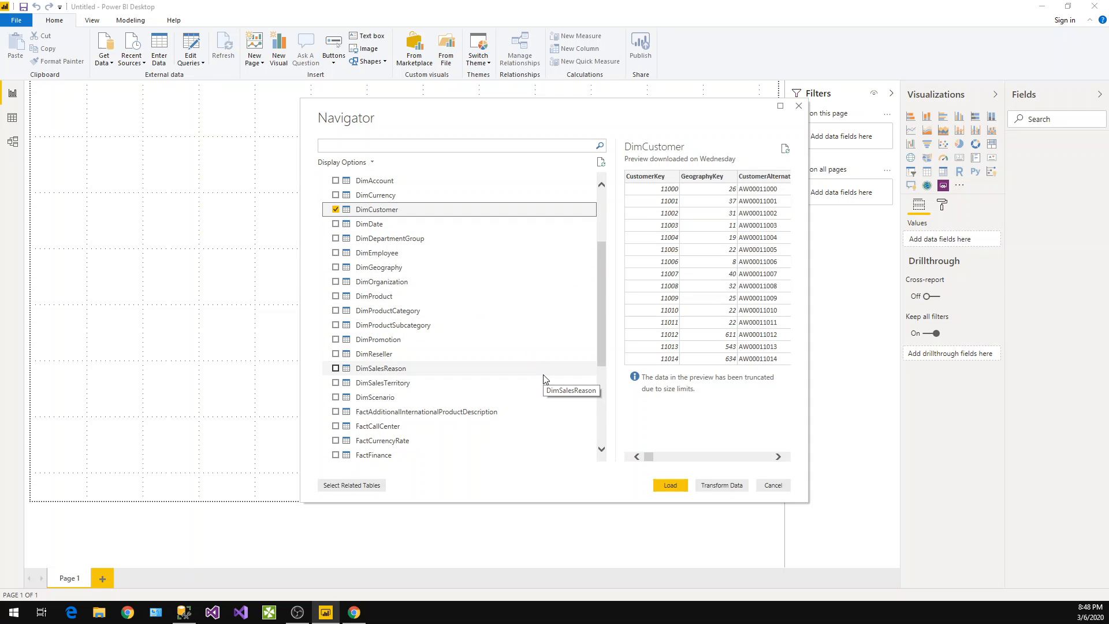
pyautogui.scroll(-4, 543, 379)
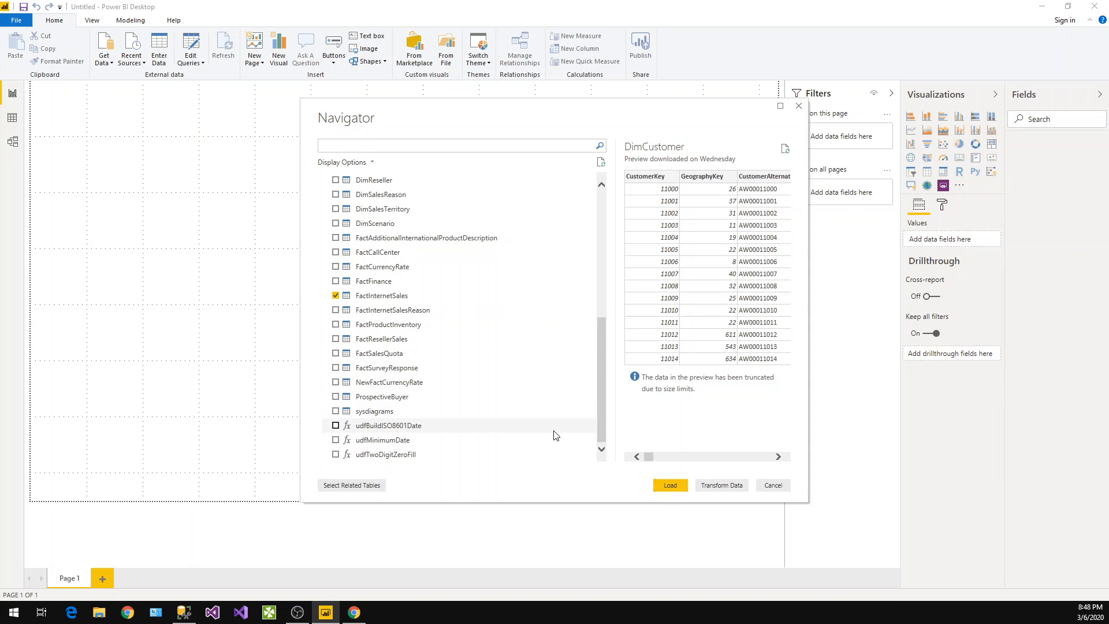
pyautogui.click(673, 487)
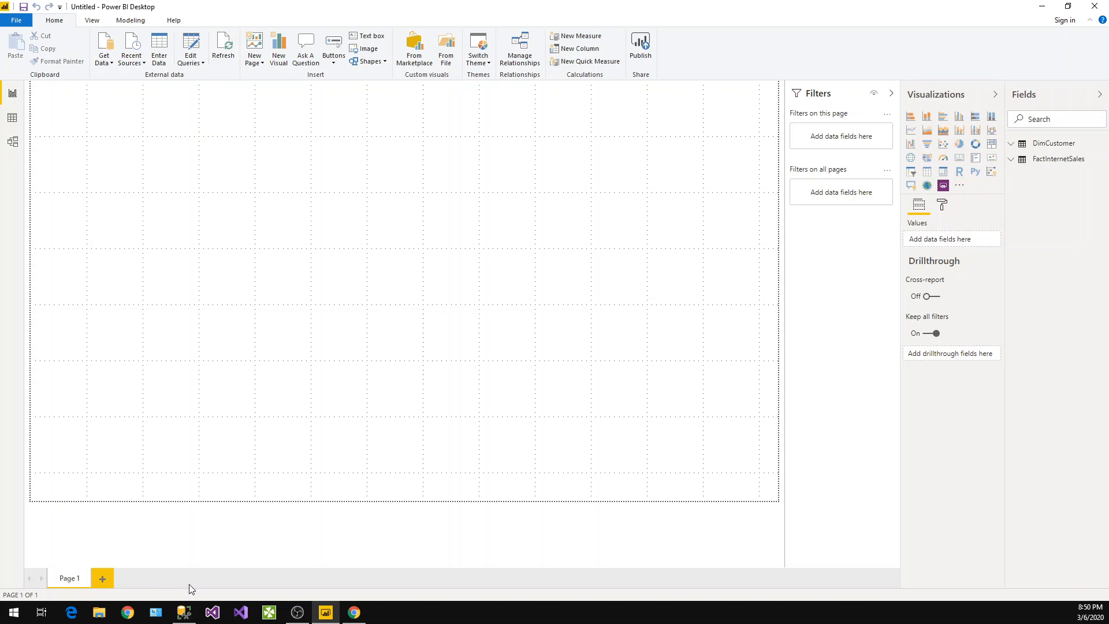
# Rename the report page to Customer Sales
pyautogui.doubleClick(80, 580)
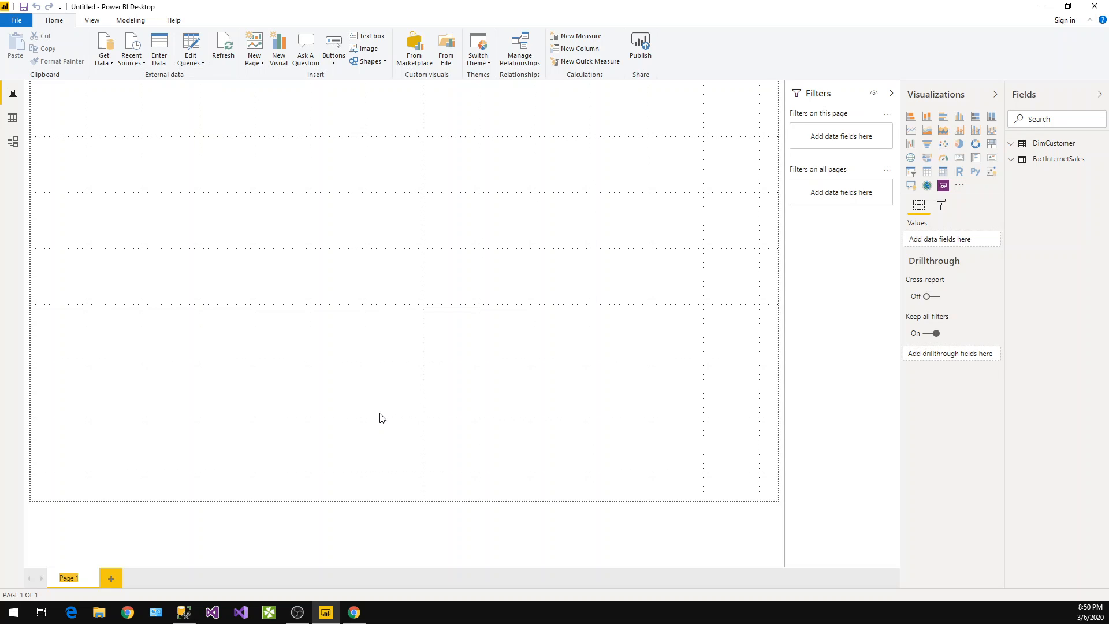
pyautogui.write('S')
pyautogui.write('Cu')
pyautogui.write('stome')
pyautogui.write('r')
pyautogui.write(' Sales')
pyautogui.press('Return')
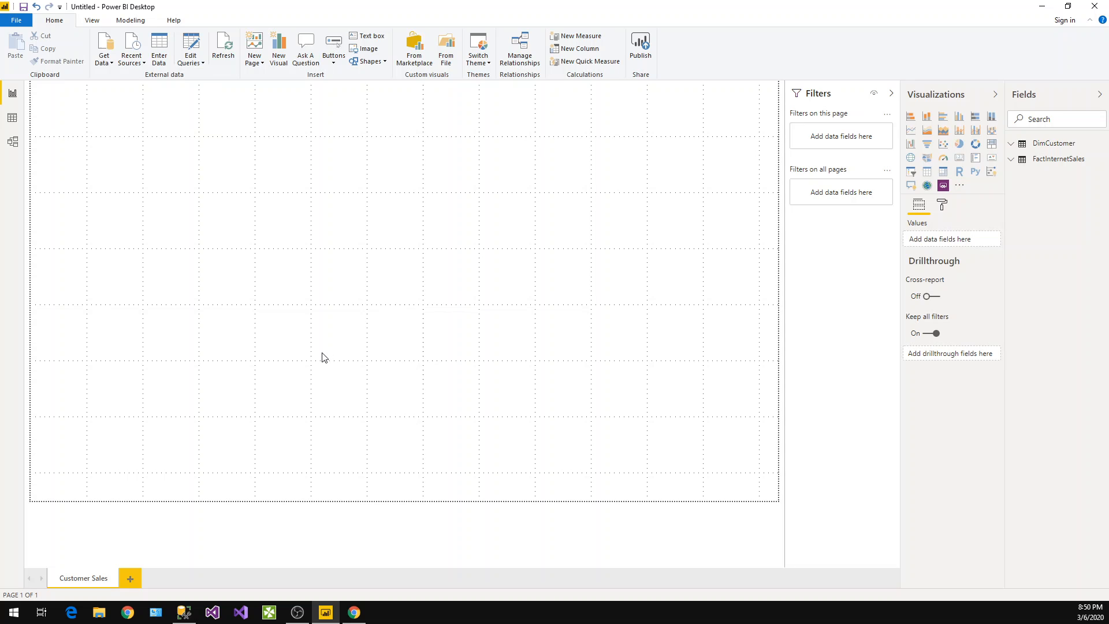
# Expand and collapse the DimCustomer table's field list
pyautogui.click(1011, 144)
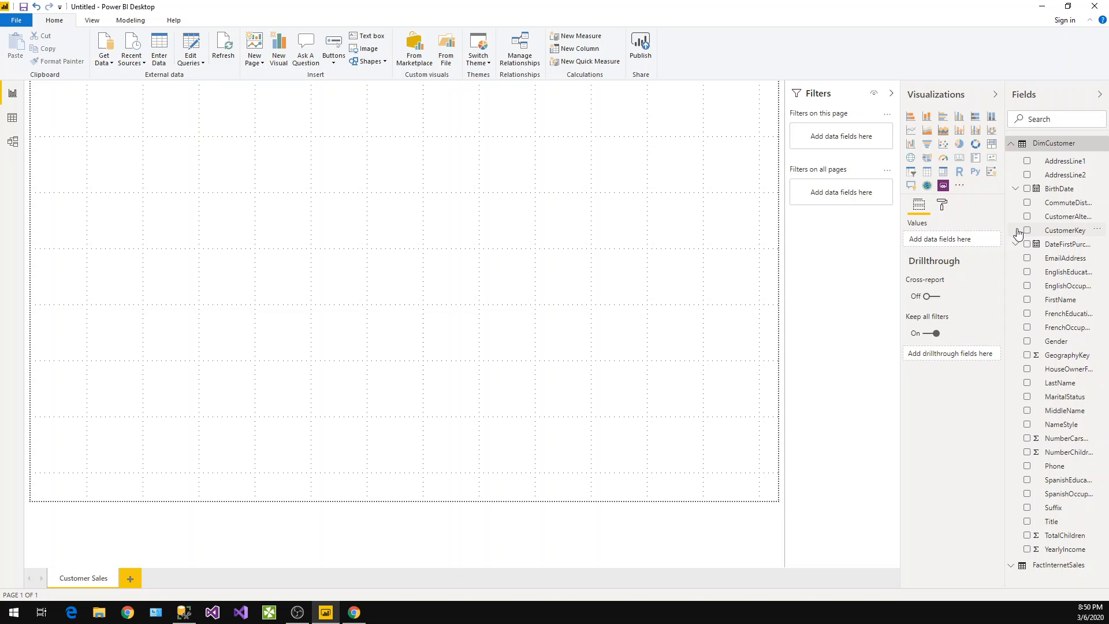
pyautogui.click(1011, 145)
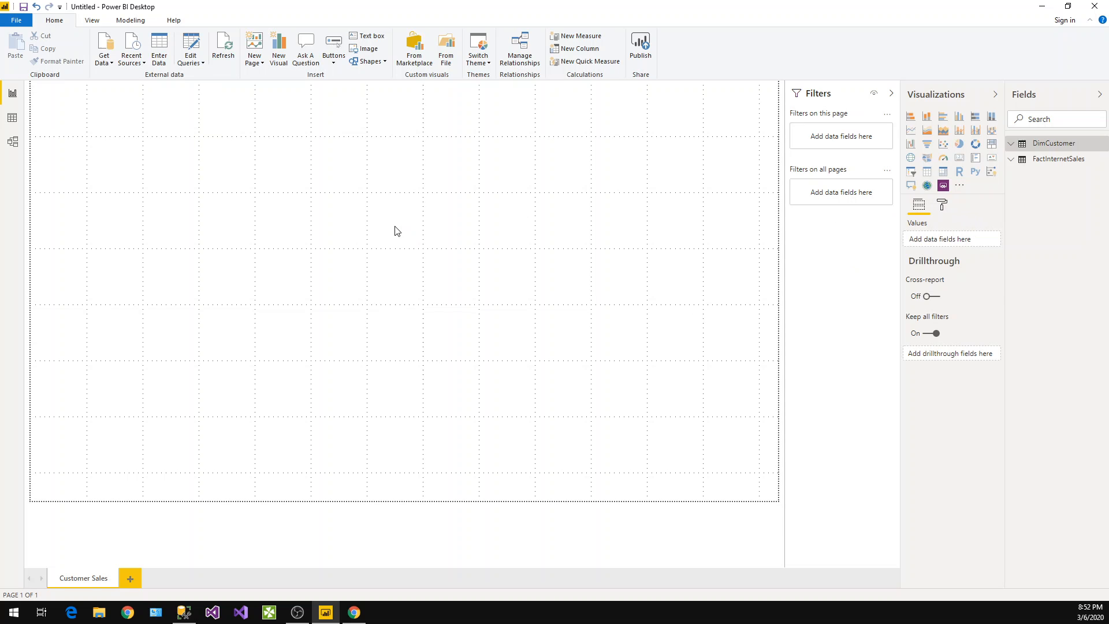
# Set the page size type to Custom with a width of 1480 pixels
pyautogui.click(943, 208)
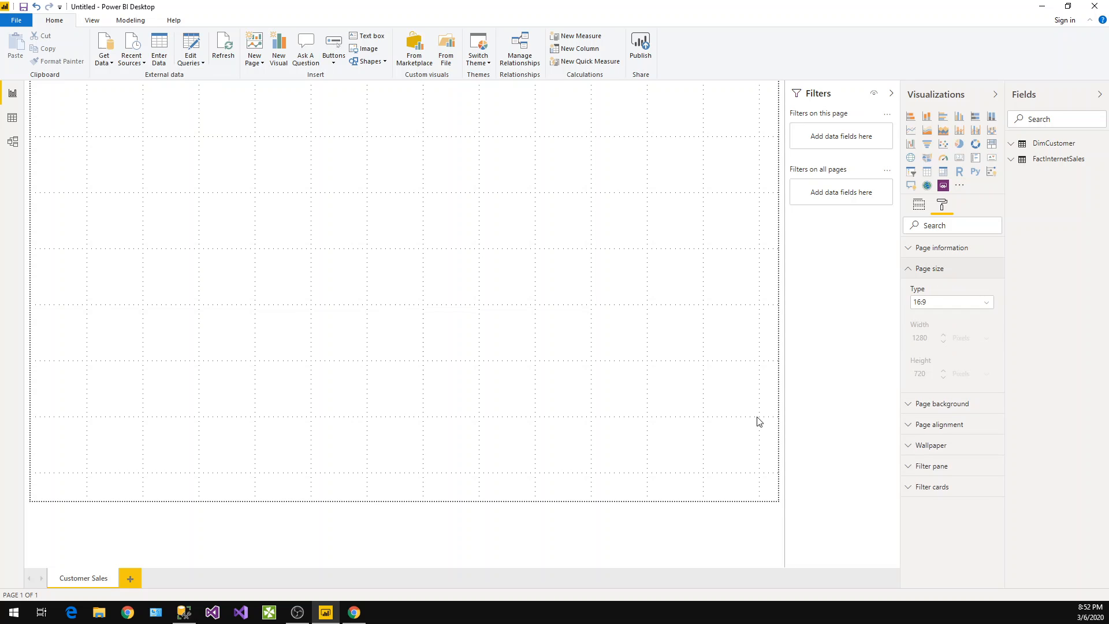
pyautogui.click(940, 306)
pyautogui.click(934, 367)
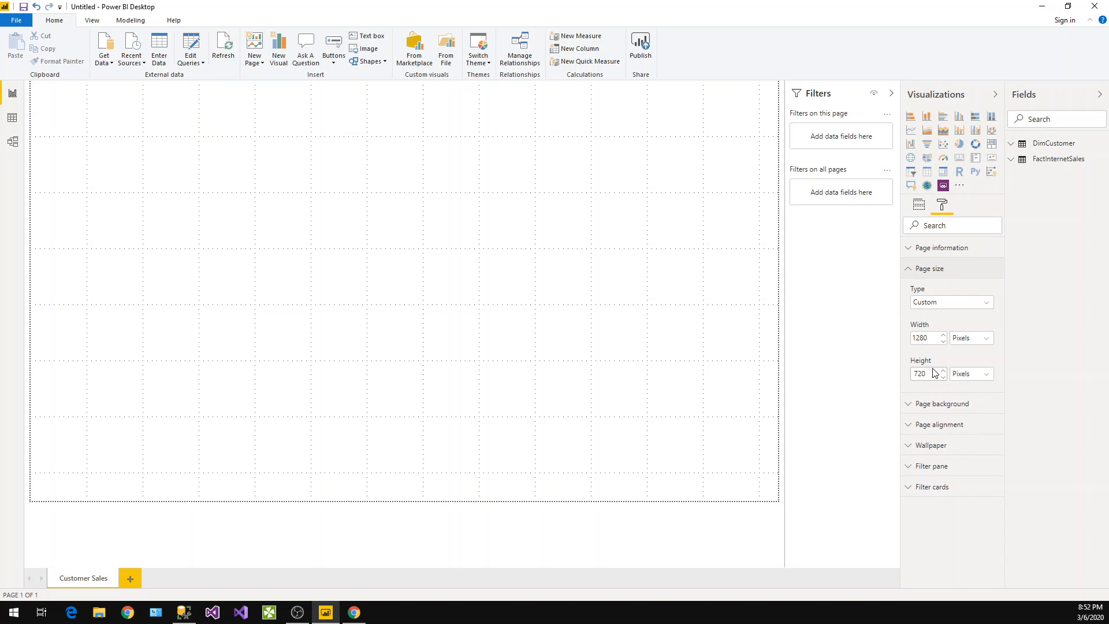
pyautogui.click(921, 338)
pyautogui.press('BackSpace')
pyautogui.write('4')
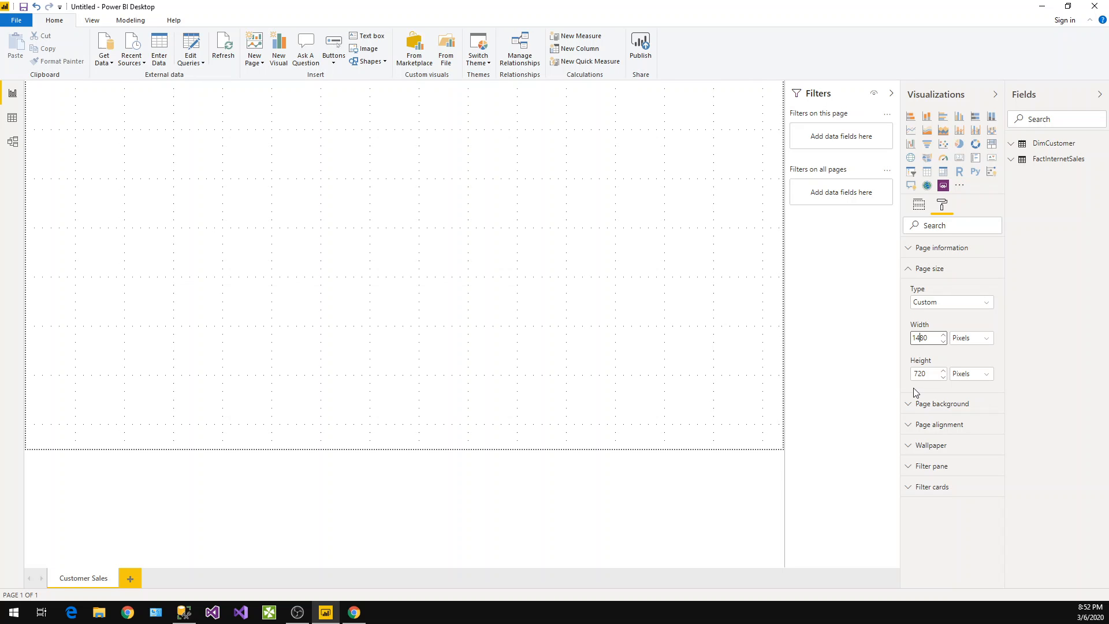
pyautogui.click(538, 351)
# Save the report as Lesson4 in the PowerBI Learning Series folder
pyautogui.click(23, 7)
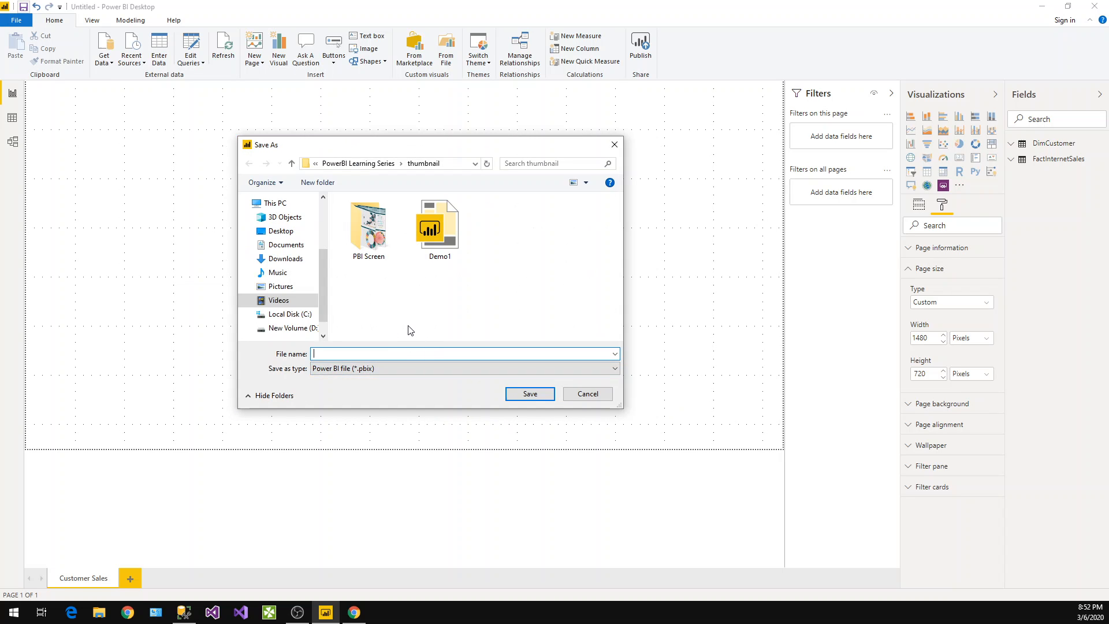
pyautogui.click(388, 165)
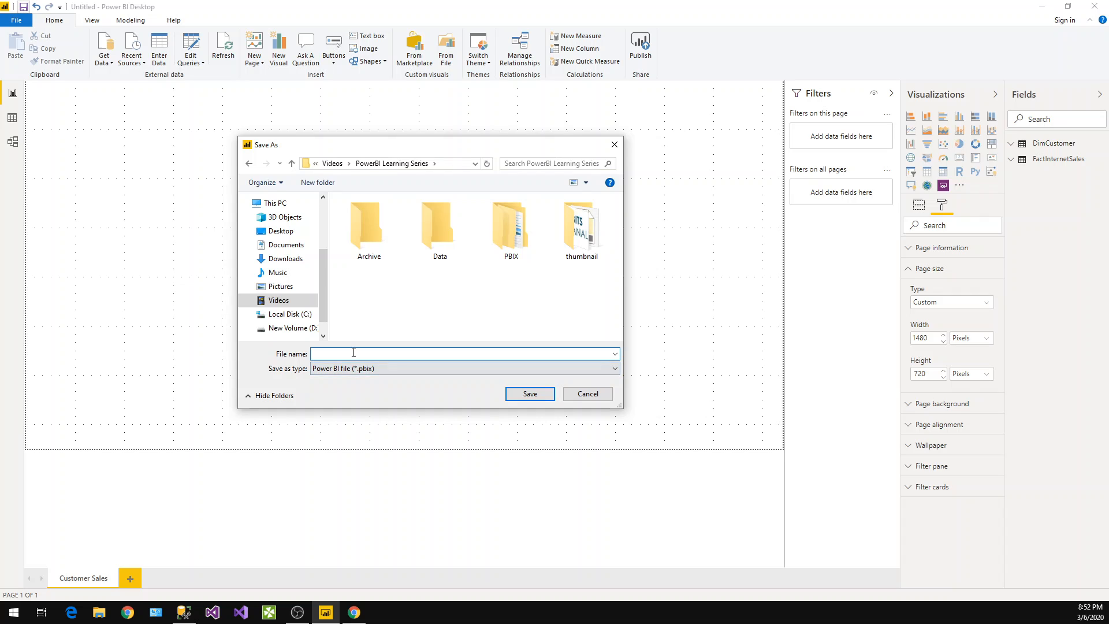
pyautogui.write('Less')
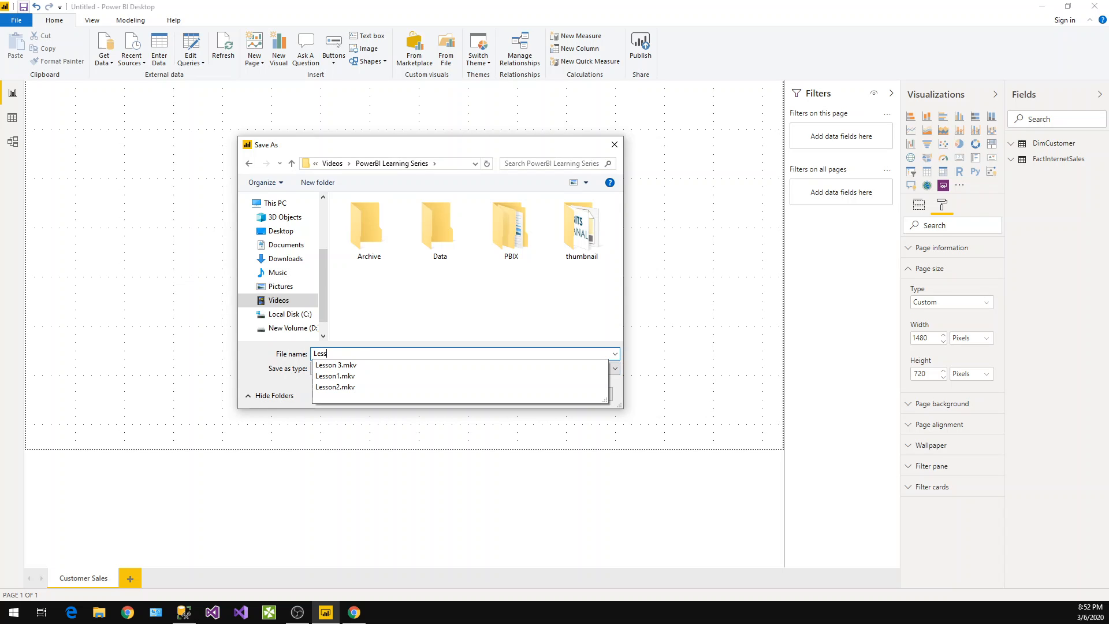
pyautogui.write('on4')
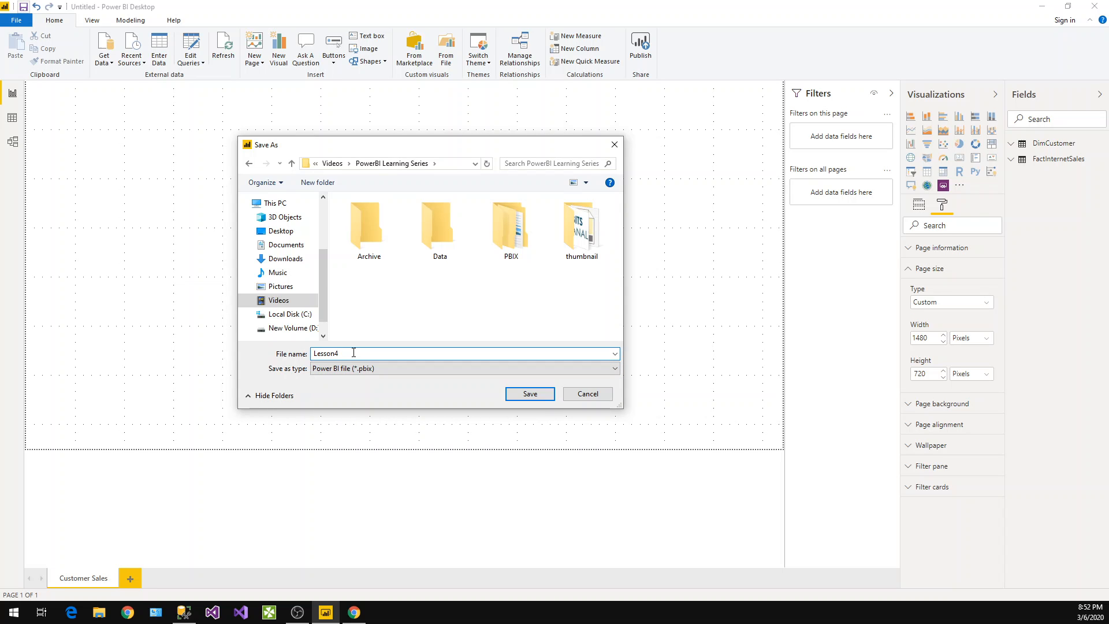
pyautogui.click(528, 393)
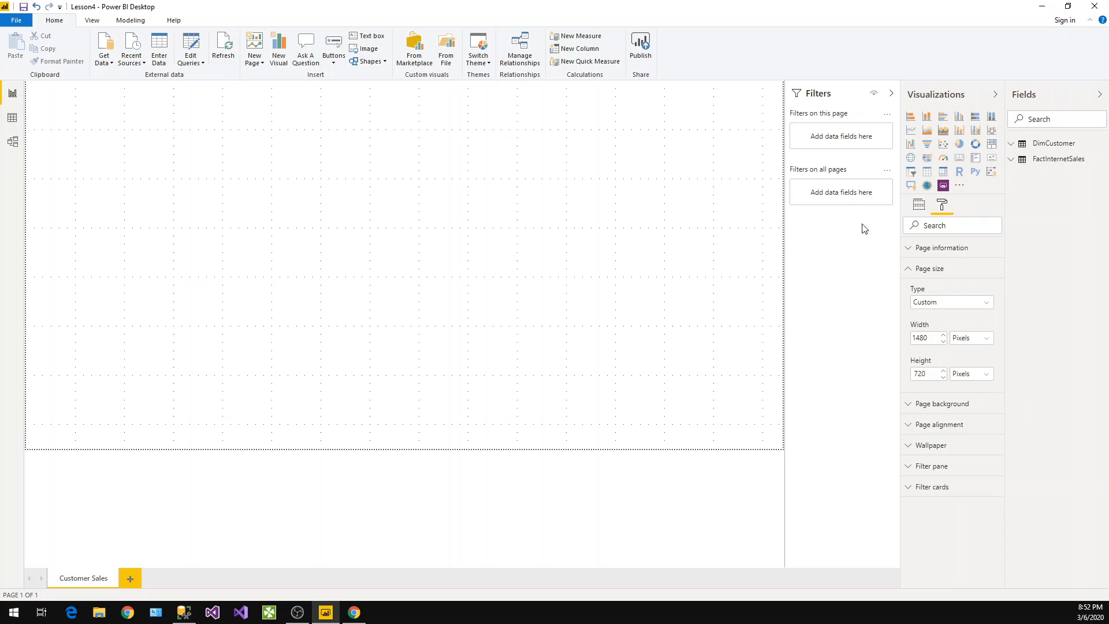
# Set the page background to a light grey colour with 50% transparency
pyautogui.click(915, 269)
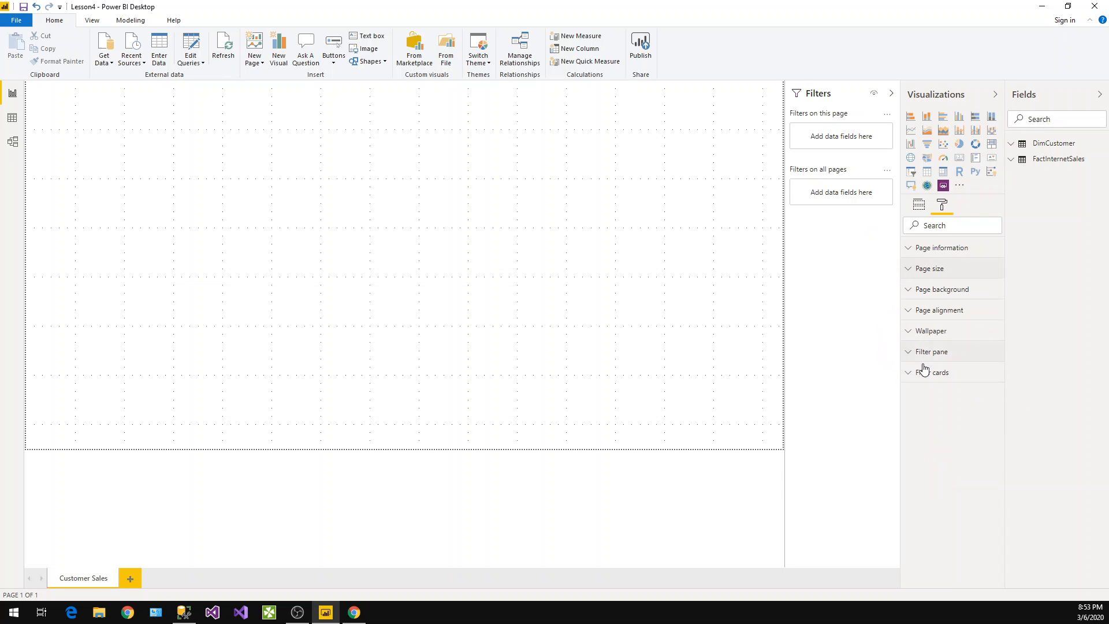
pyautogui.click(913, 292)
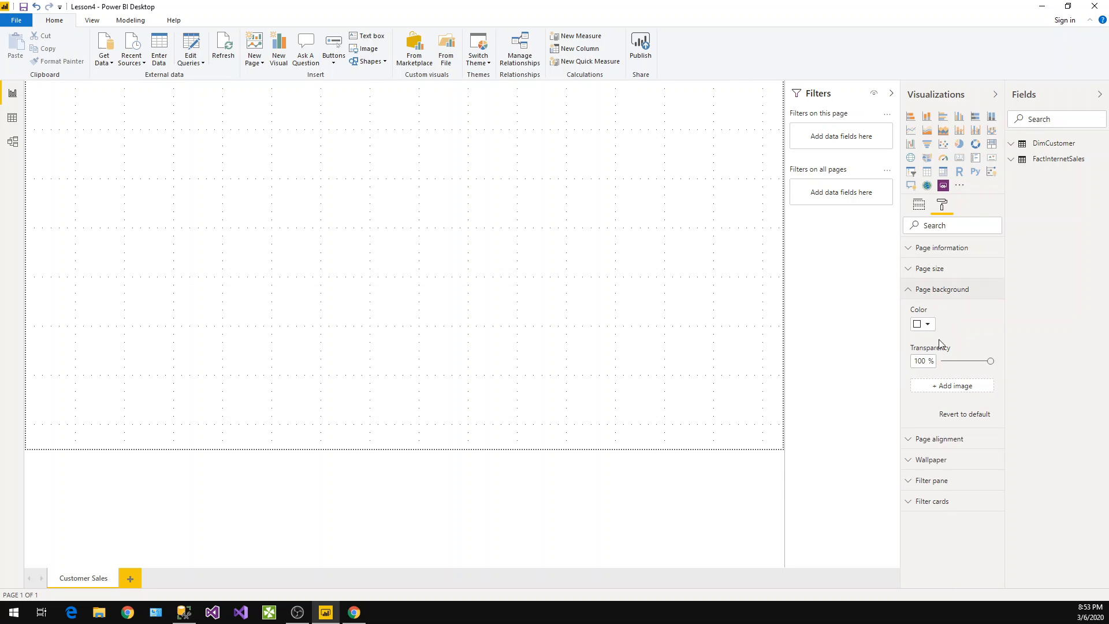
pyautogui.click(927, 324)
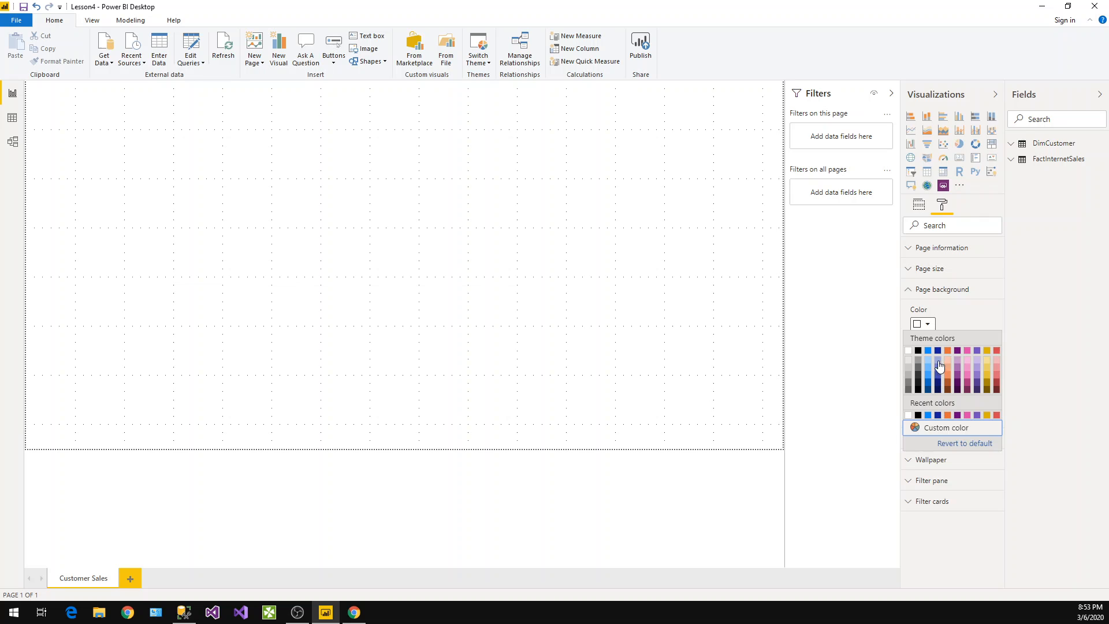
pyautogui.click(912, 366)
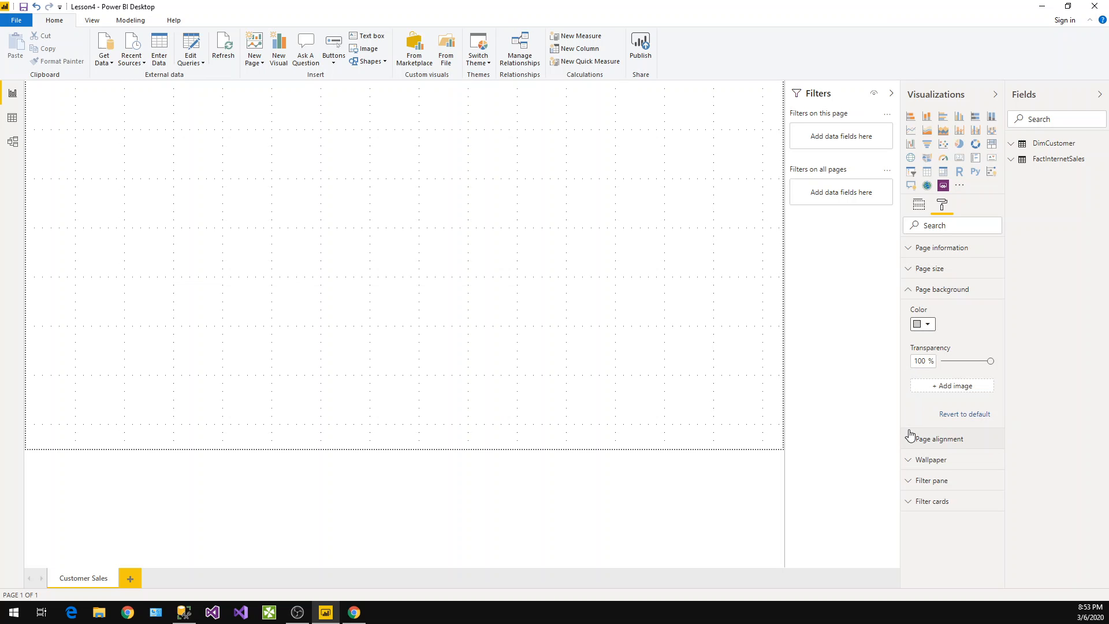
pyautogui.moveTo(990, 365)
pyautogui.mouseDown()
pyautogui.moveTo(939, 369)
pyautogui.moveTo(969, 369)
pyautogui.mouseUp()
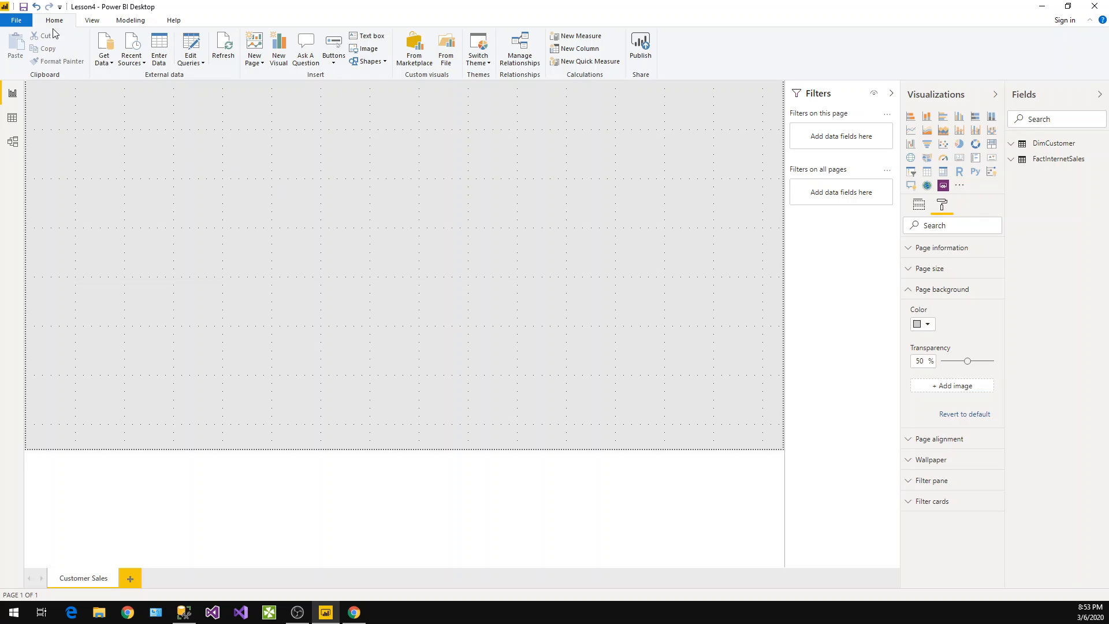
pyautogui.click(910, 297)
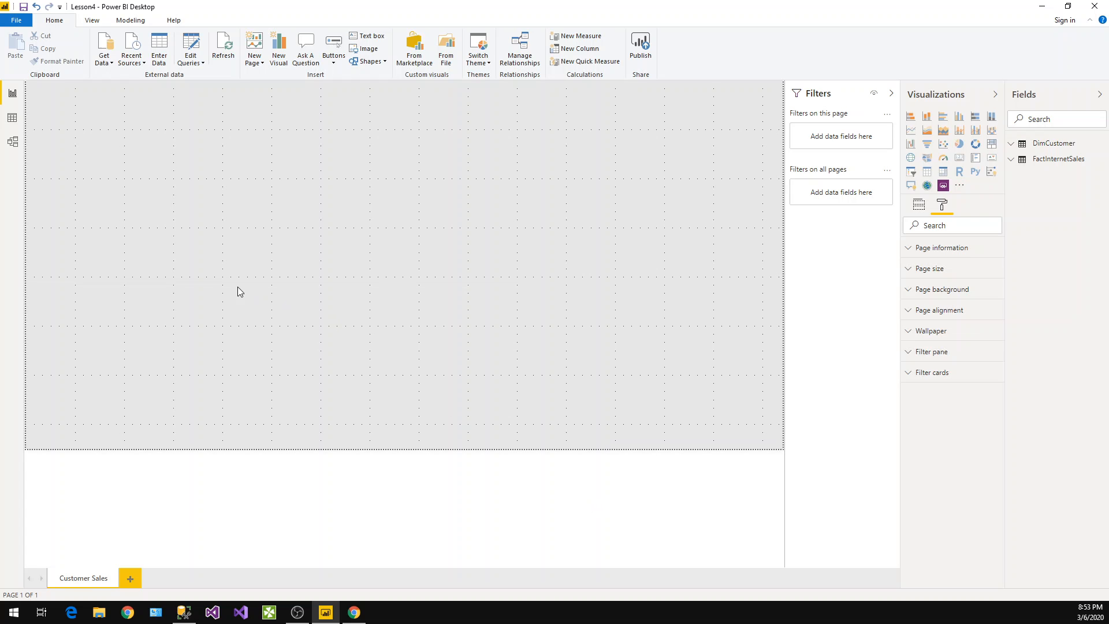
# Insert the 'samll icon - Copy' image from the thumbnail folder onto the page
pyautogui.click(368, 49)
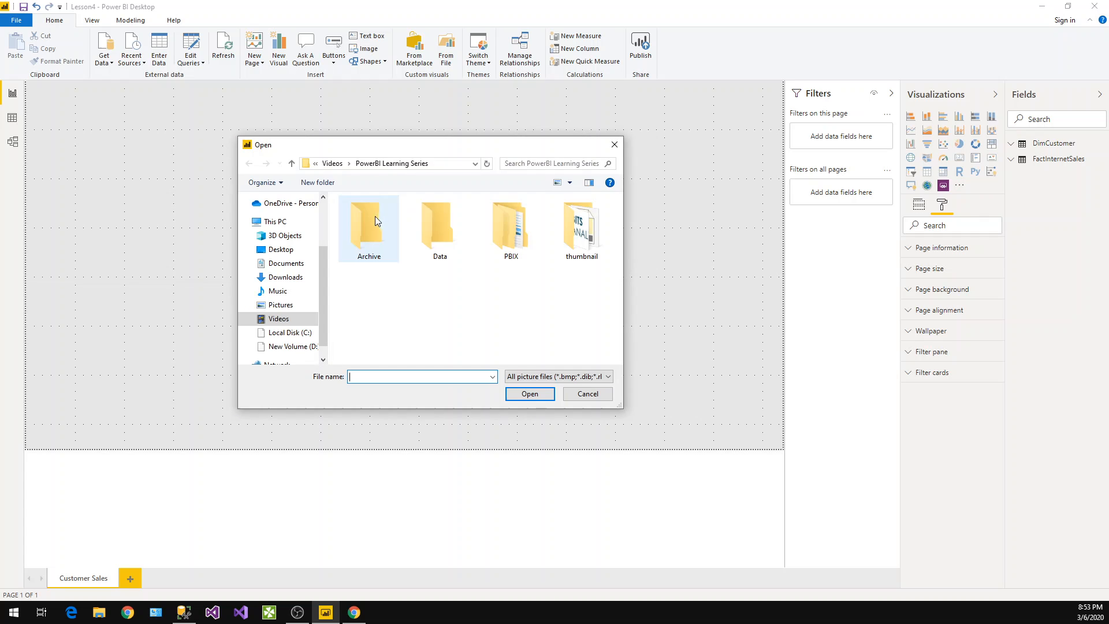
pyautogui.doubleClick(580, 228)
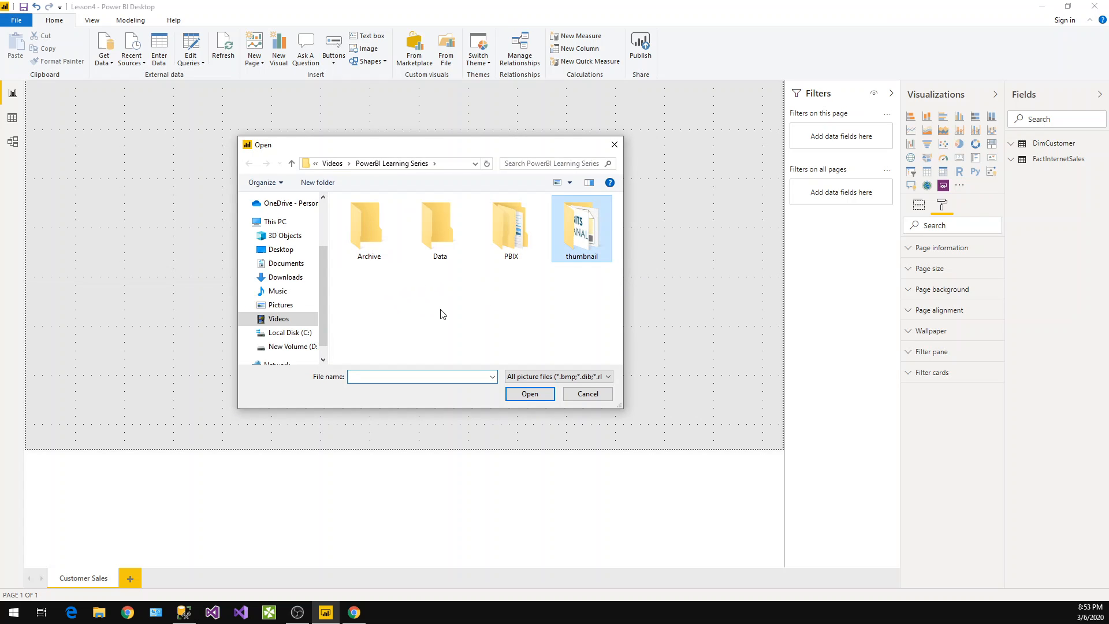
pyautogui.scroll(-1, 479, 306)
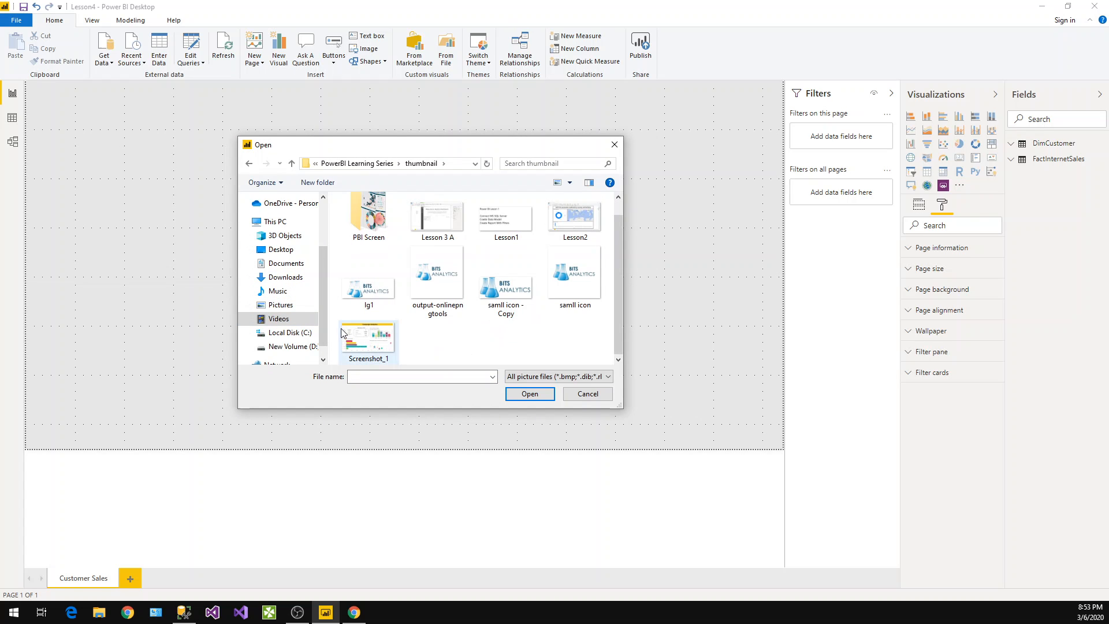
pyautogui.doubleClick(507, 286)
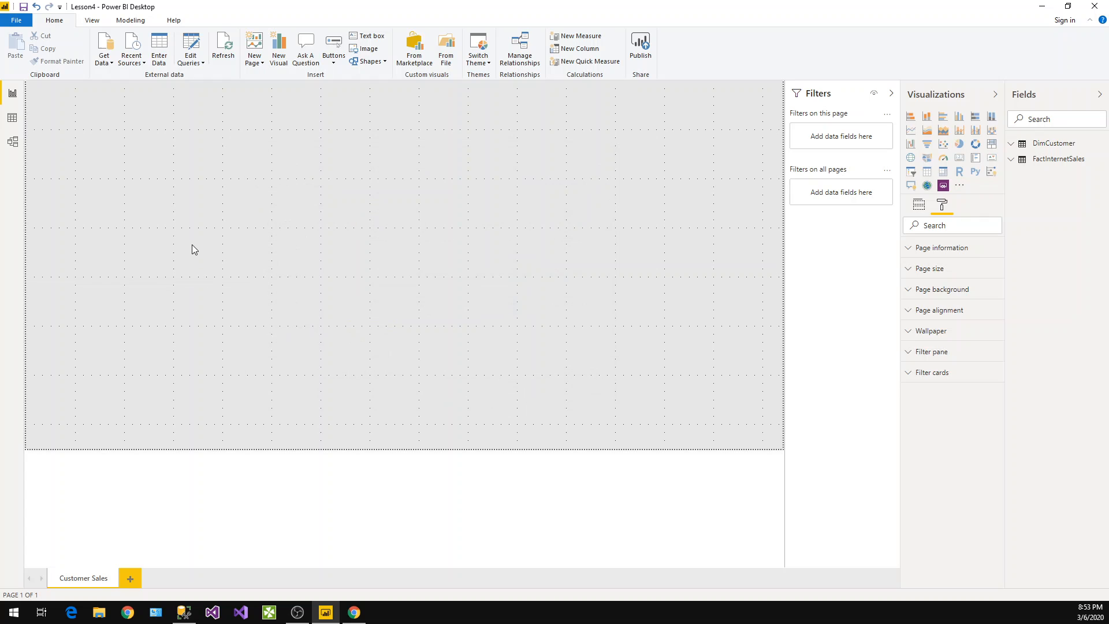
# Move the logo image into the page's top-left corner and deselect it
pyautogui.moveTo(172, 221); pyautogui.dragTo(72, 110)
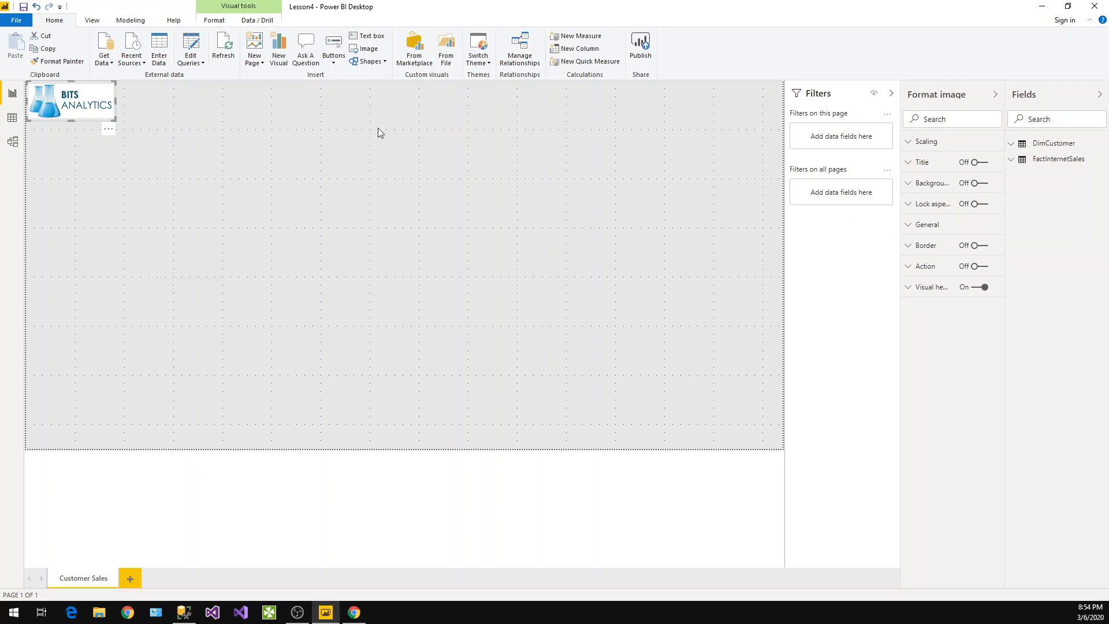
pyautogui.click(651, 249)
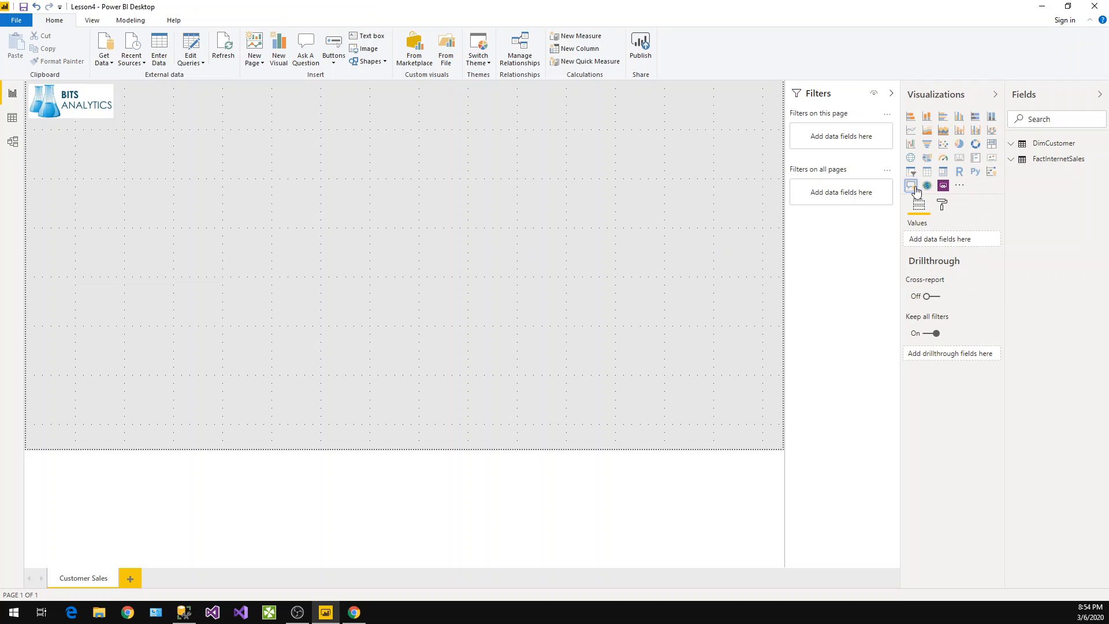
pyautogui.click(913, 186)
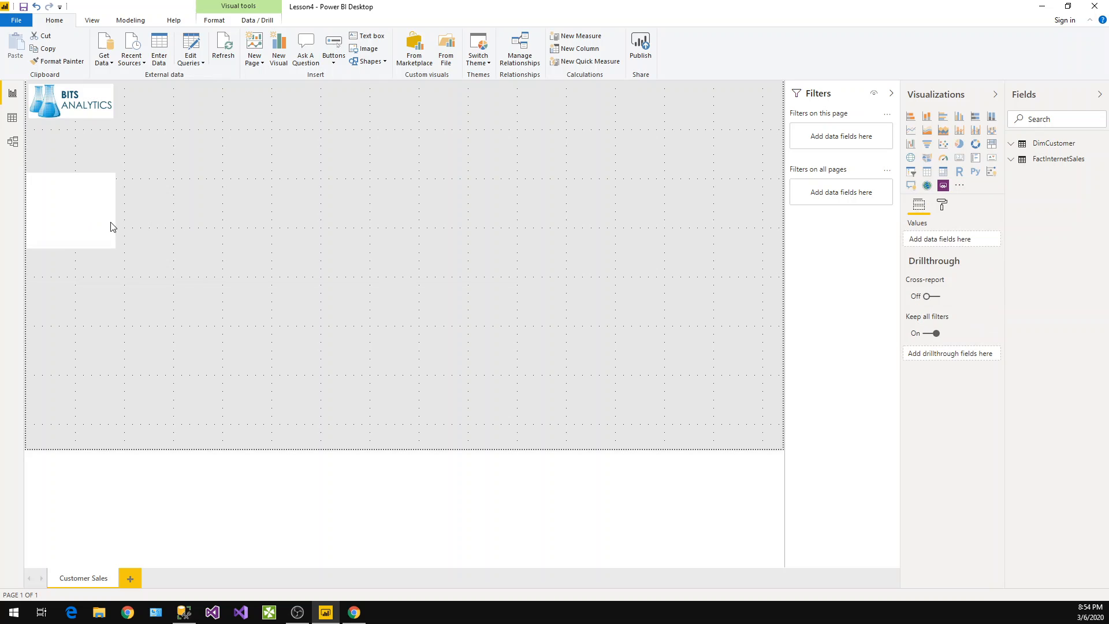
pyautogui.click(108, 166)
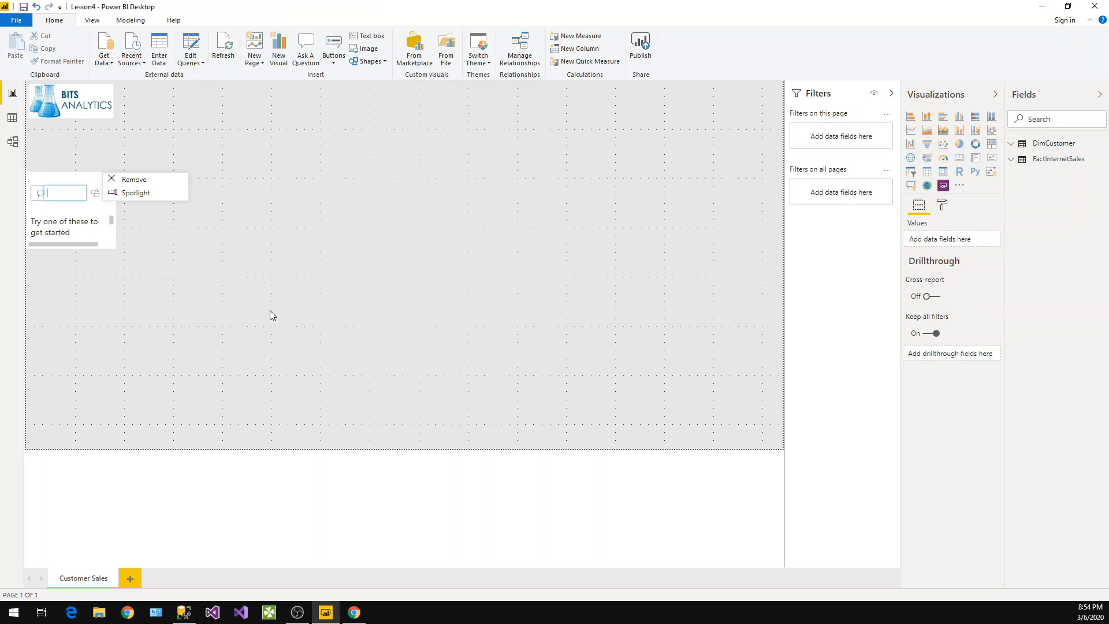
pyautogui.click(147, 181)
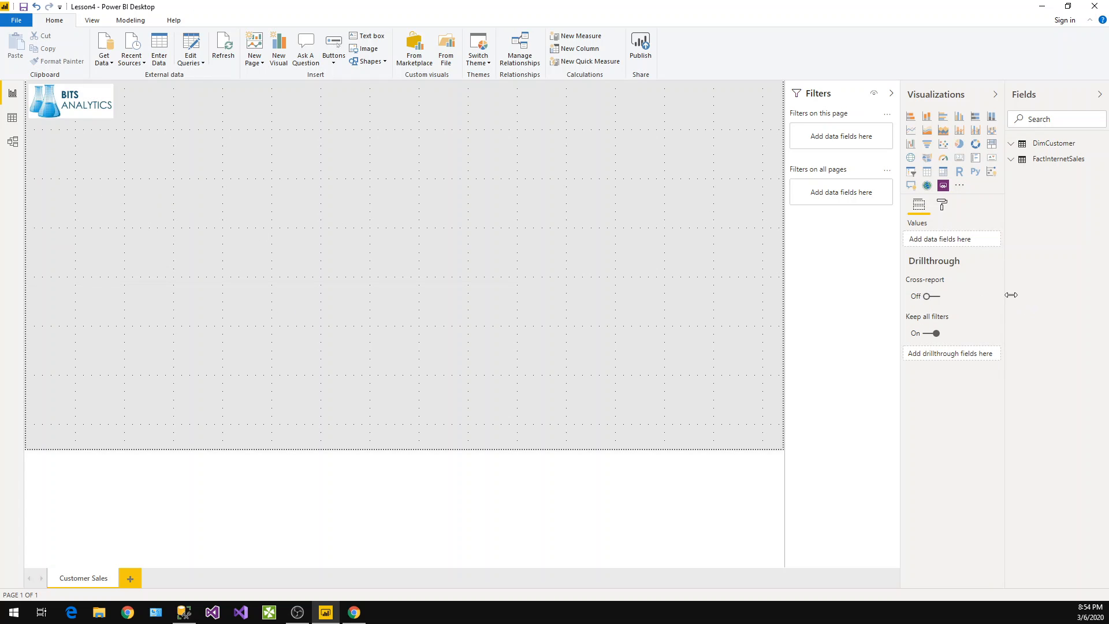
# Set the page background colour to white
pyautogui.click(943, 206)
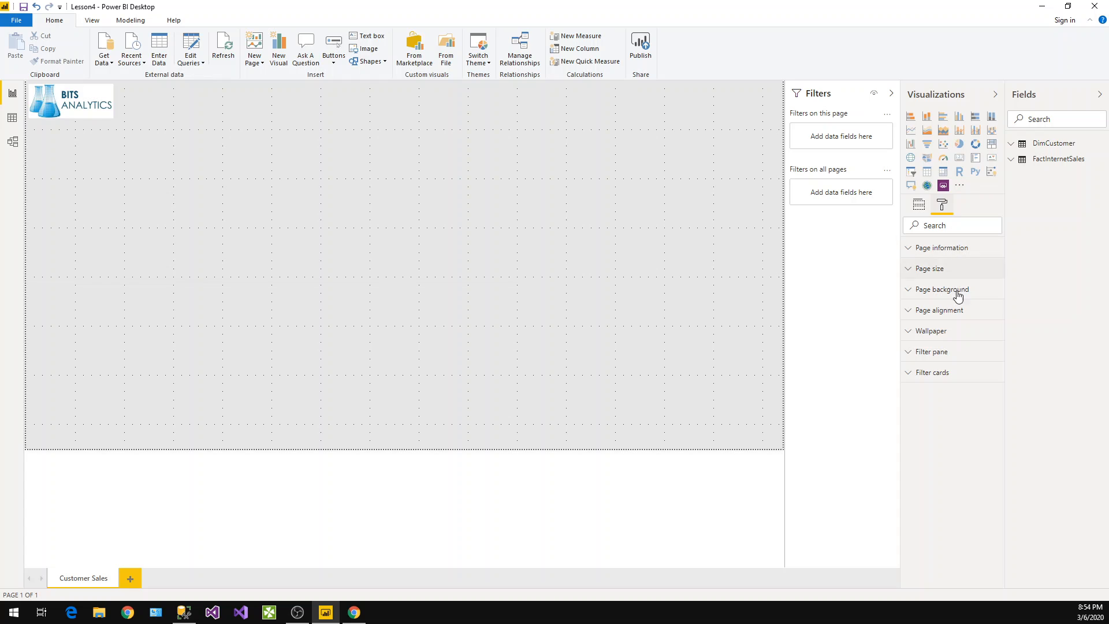
pyautogui.click(926, 295)
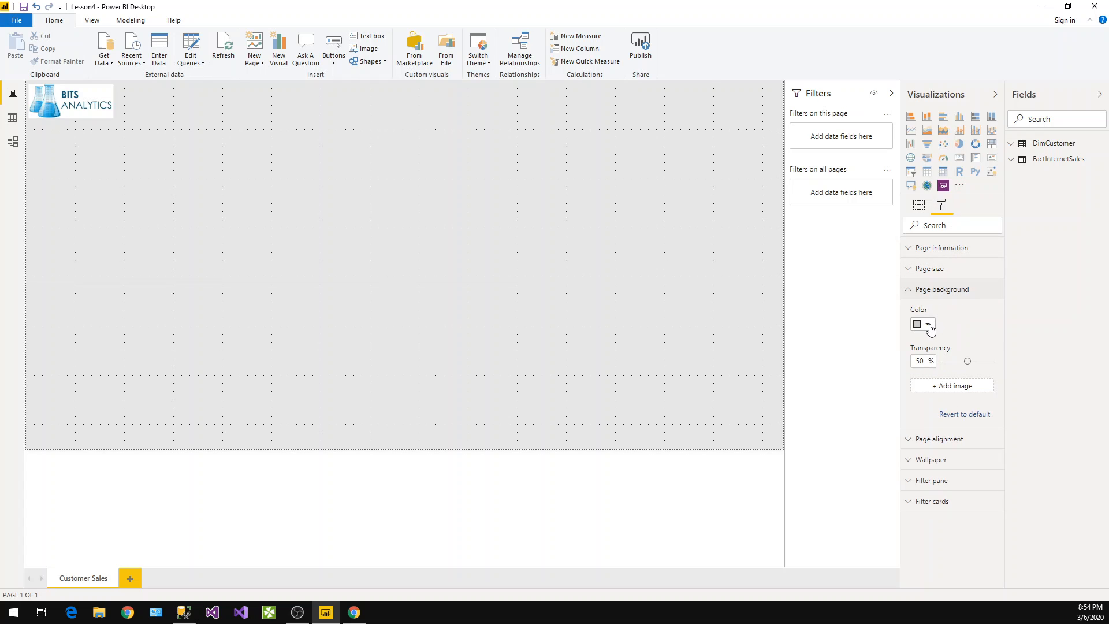
pyautogui.click(927, 325)
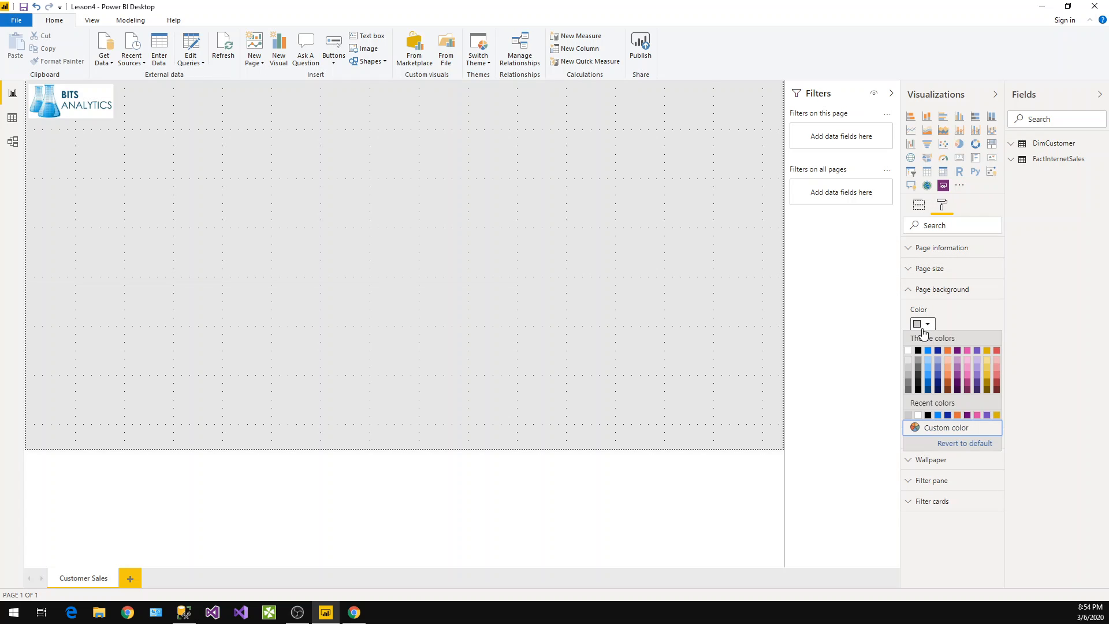
pyautogui.click(910, 355)
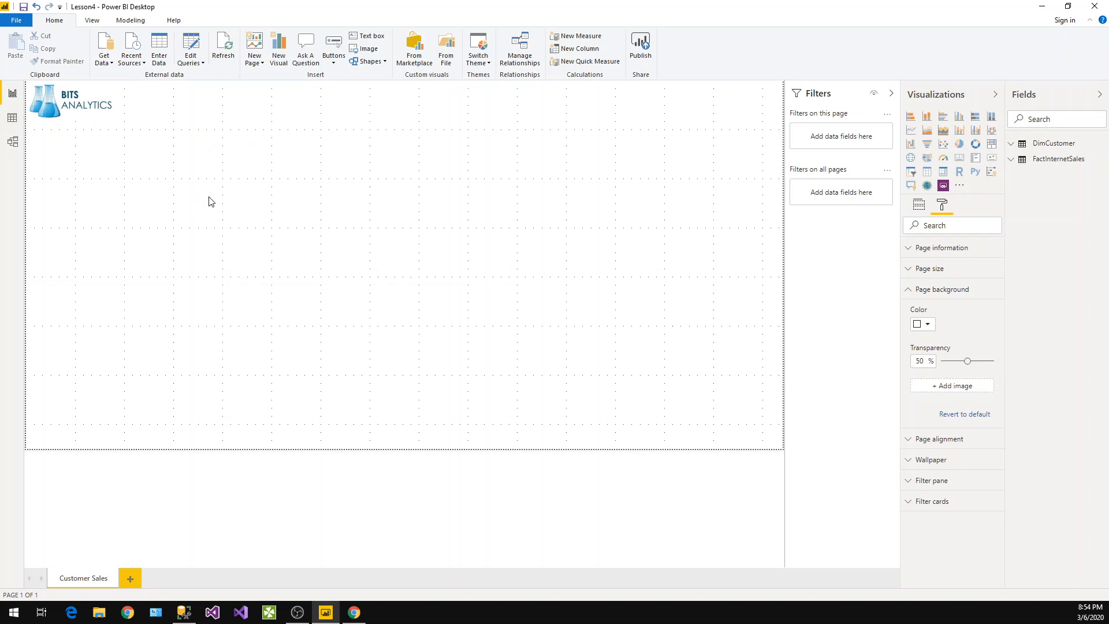
# Toggle Show Gridlines and Snap Objects to Grid off and back on
pyautogui.click(96, 21)
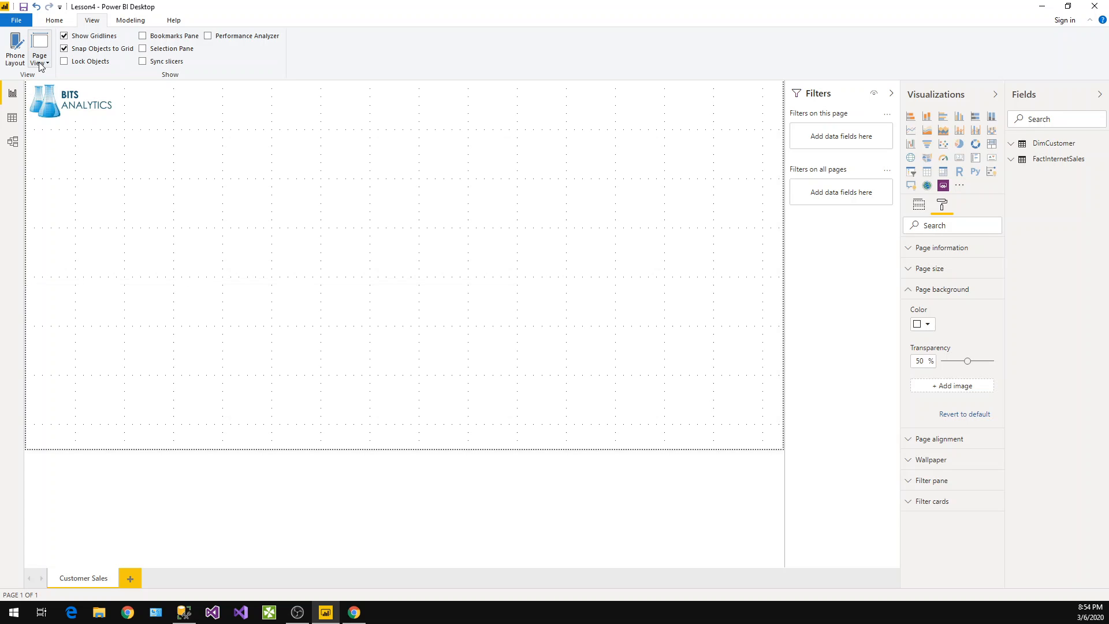
pyautogui.click(78, 42)
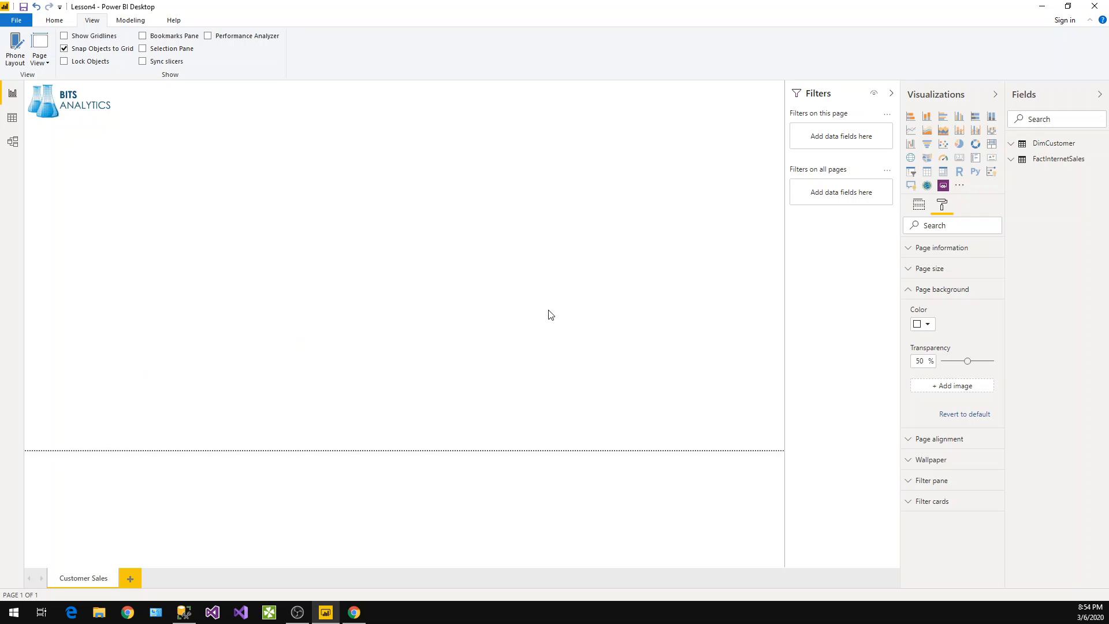
pyautogui.click(78, 40)
pyautogui.click(86, 50)
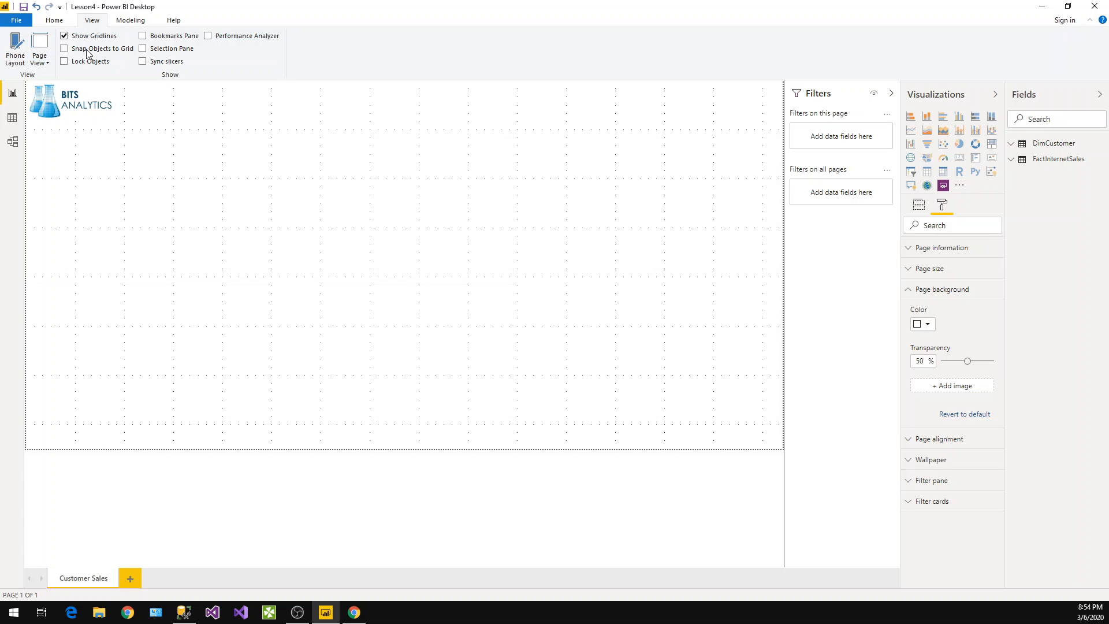
pyautogui.click(87, 53)
# Add an area chart visual and move it around the page with snap to grid enabled
pyautogui.click(928, 131)
pyautogui.click(444, 218)
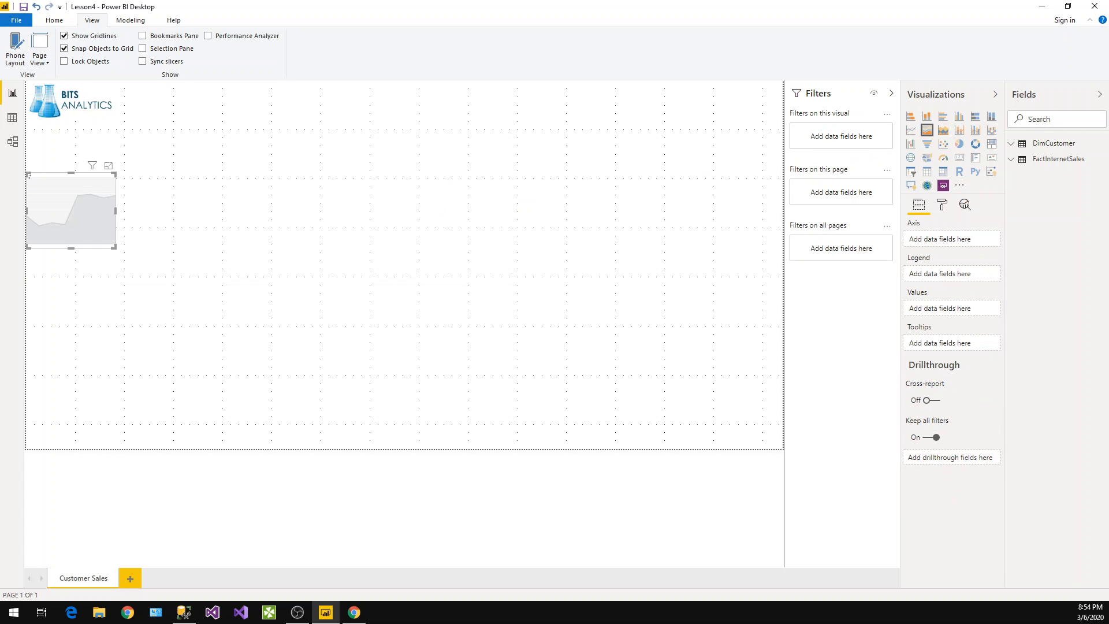
pyautogui.moveTo(74, 206); pyautogui.dragTo(289, 191)
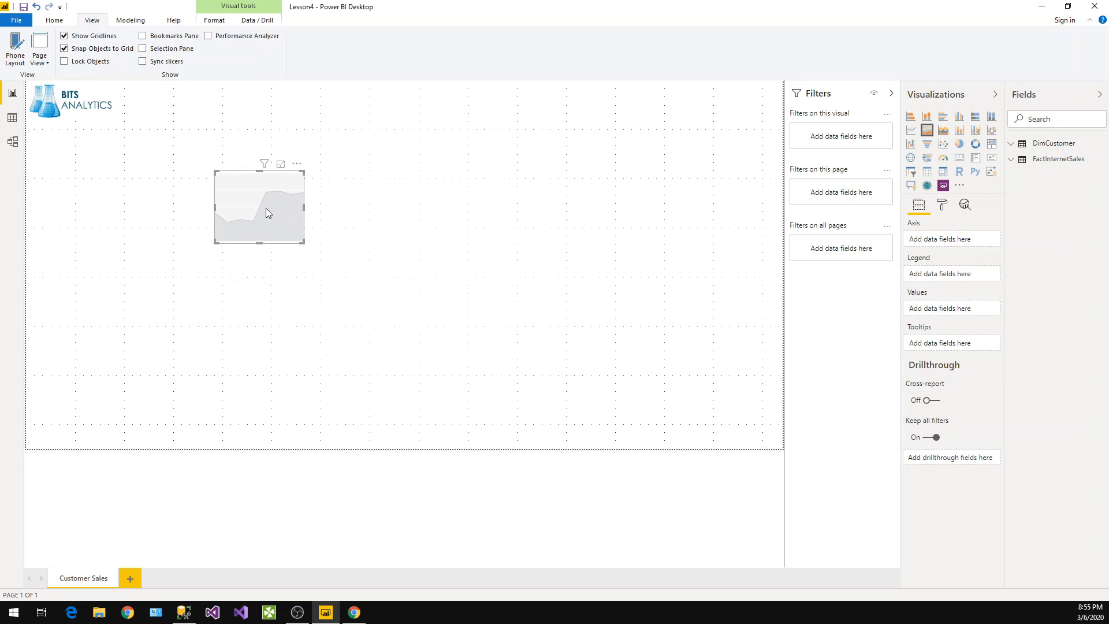
pyautogui.click(205, 185)
pyautogui.moveTo(258, 199); pyautogui.dragTo(248, 203)
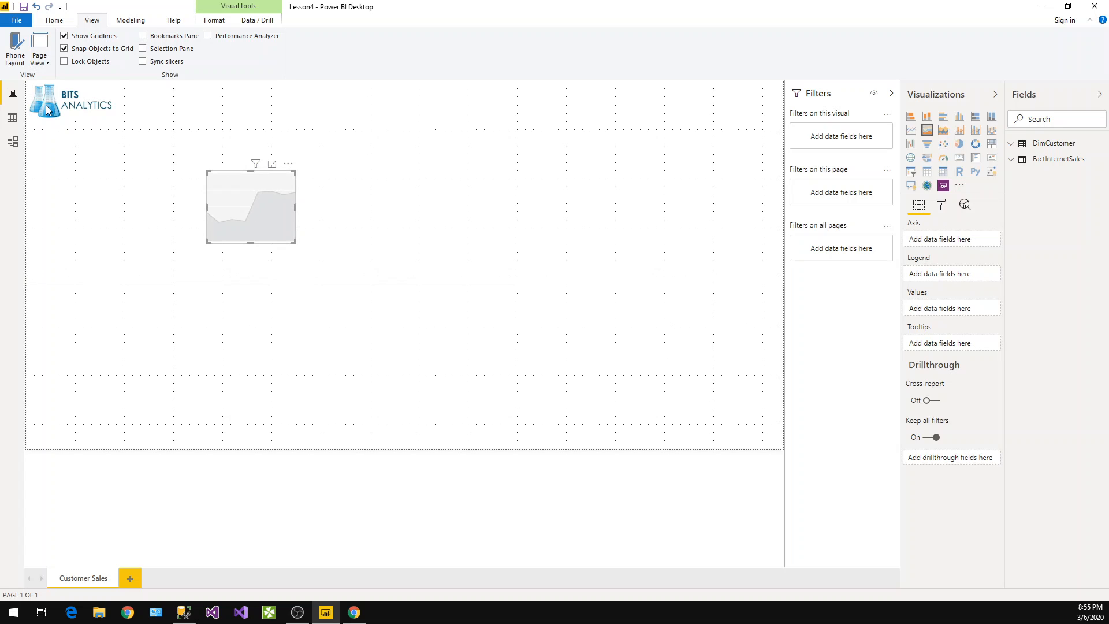
# Place the area chart just below the logo, toggling snap to grid off and back on
pyautogui.click(100, 49)
pyautogui.moveTo(230, 192); pyautogui.dragTo(222, 193)
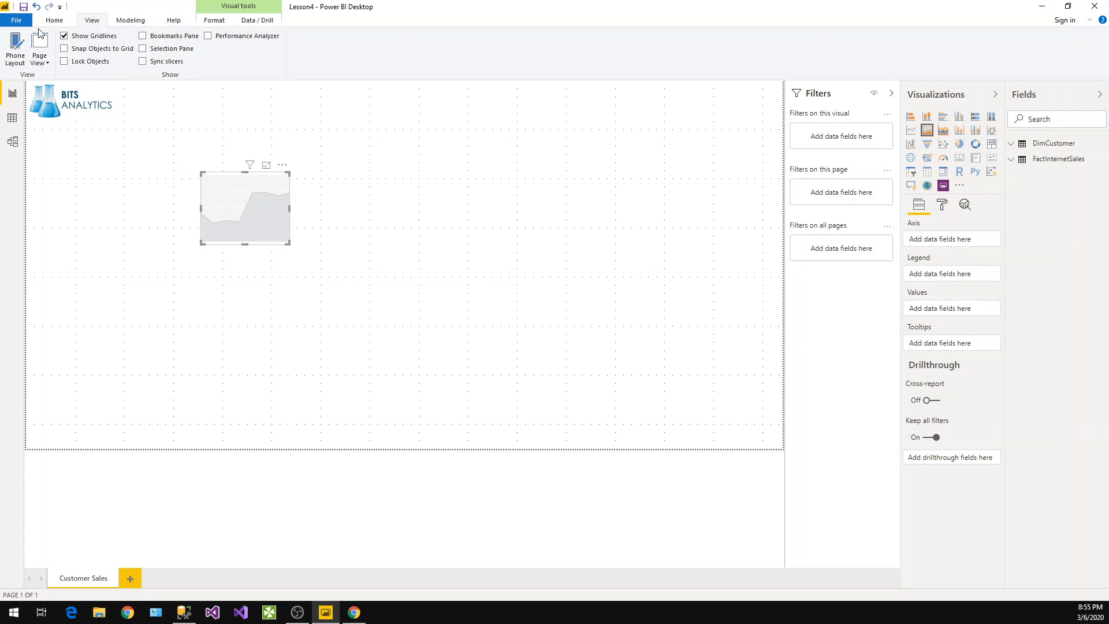
pyautogui.moveTo(220, 186); pyautogui.dragTo(136, 199)
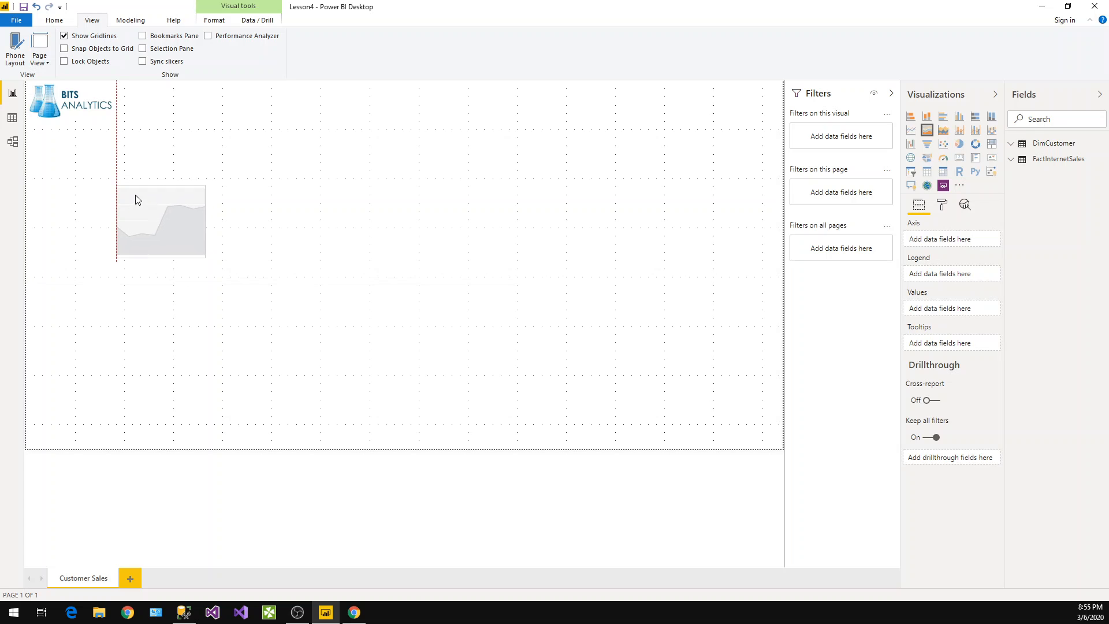
pyautogui.click(64, 49)
pyautogui.moveTo(185, 216); pyautogui.dragTo(91, 160)
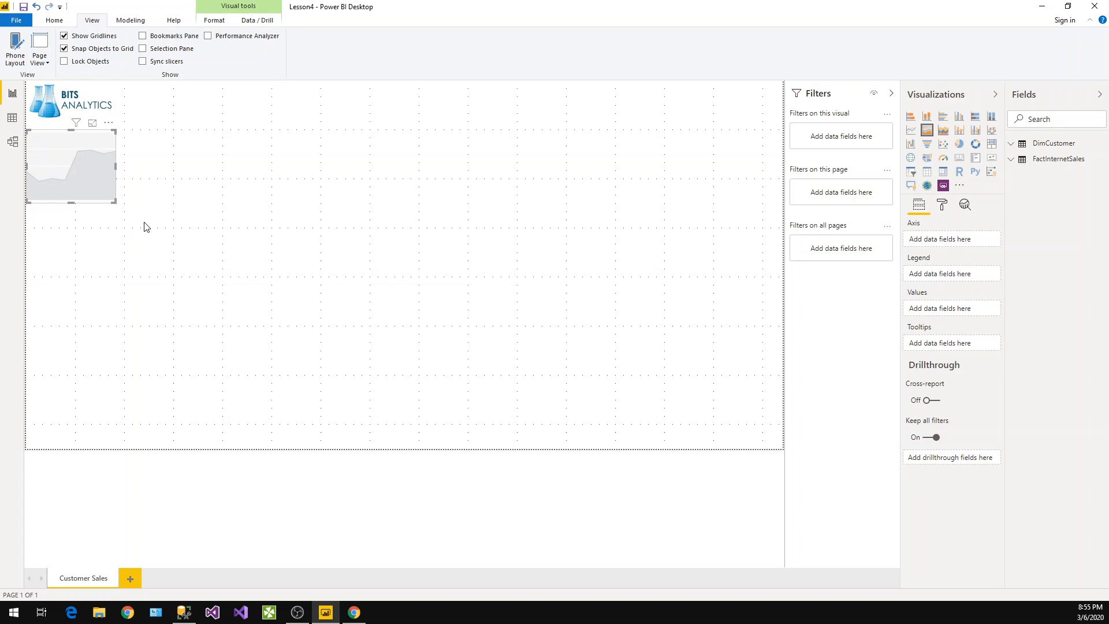
pyautogui.moveTo(87, 148)
pyautogui.mouseDown()
pyautogui.moveTo(86, 174)
pyautogui.moveTo(85, 154)
pyautogui.mouseUp()
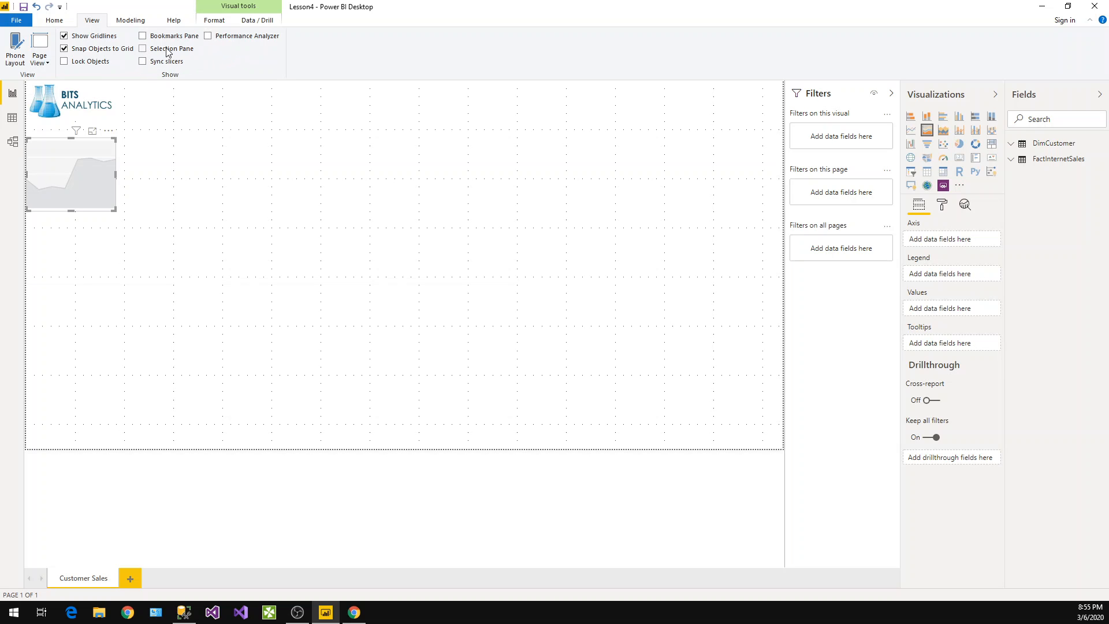
# Open and then close the Bookmarks, Selection and Sync slicers panes
pyautogui.click(143, 36)
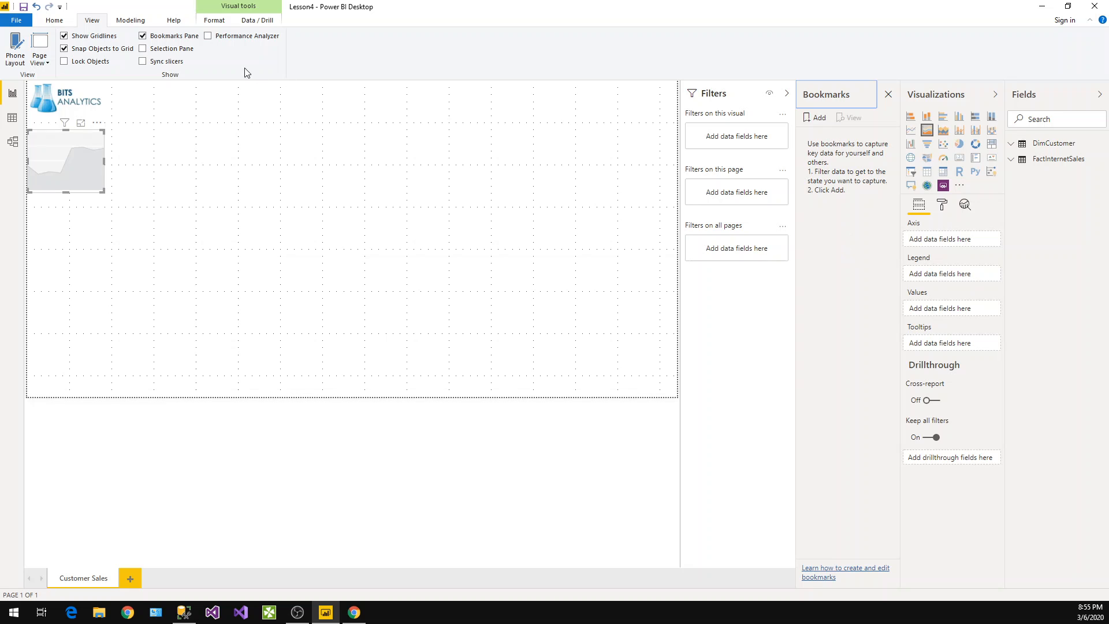
pyautogui.click(143, 48)
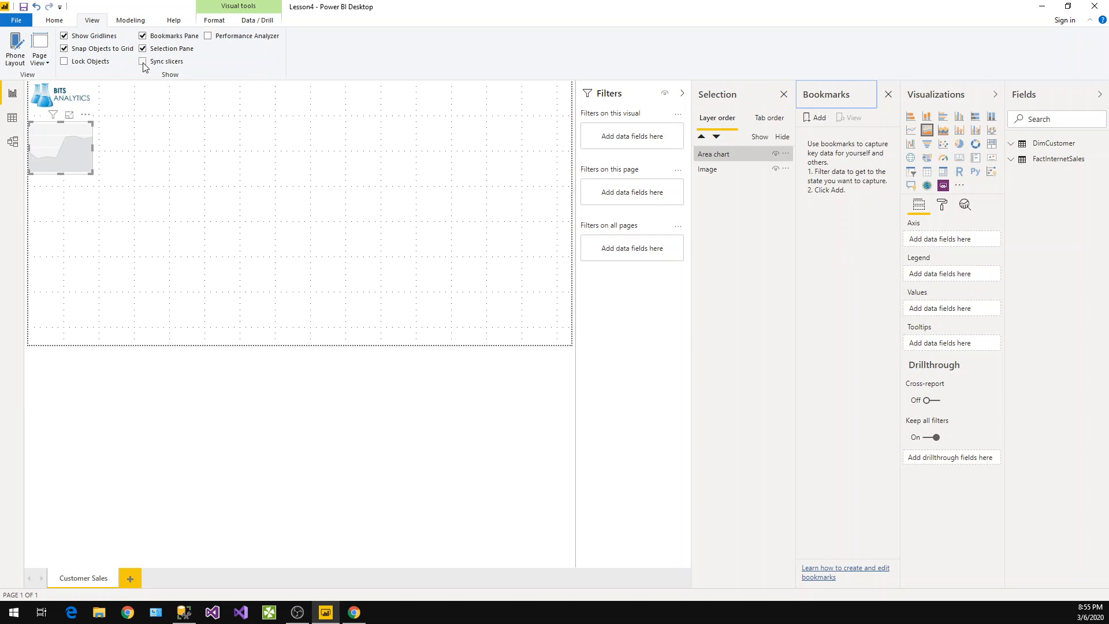
pyautogui.click(142, 61)
pyautogui.click(143, 61)
pyautogui.click(142, 61)
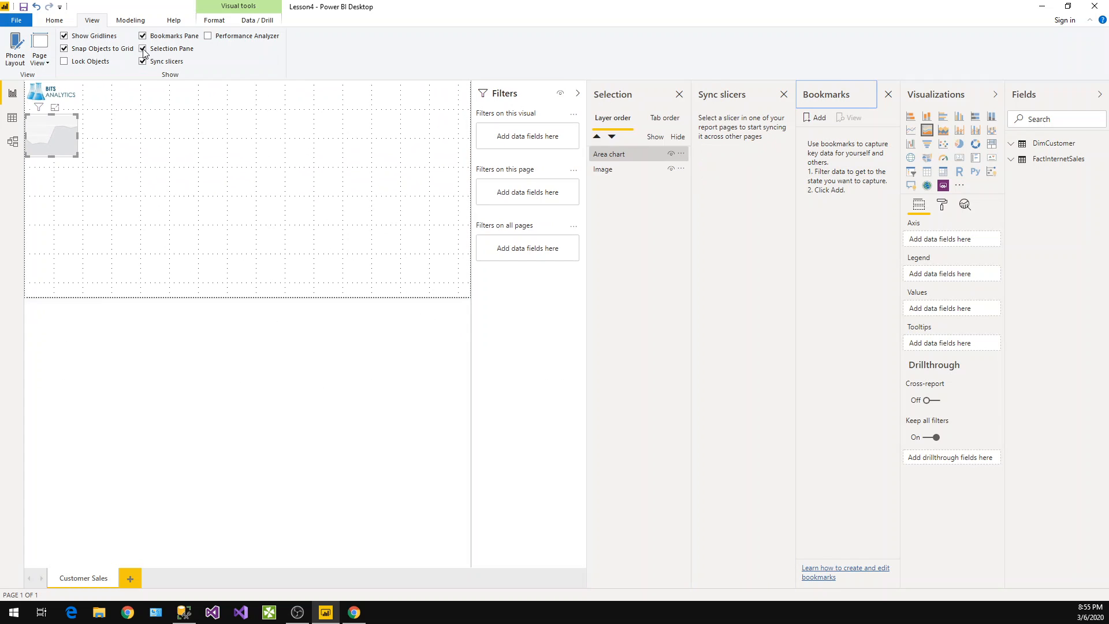
pyautogui.click(143, 48)
pyautogui.click(143, 61)
pyautogui.click(143, 37)
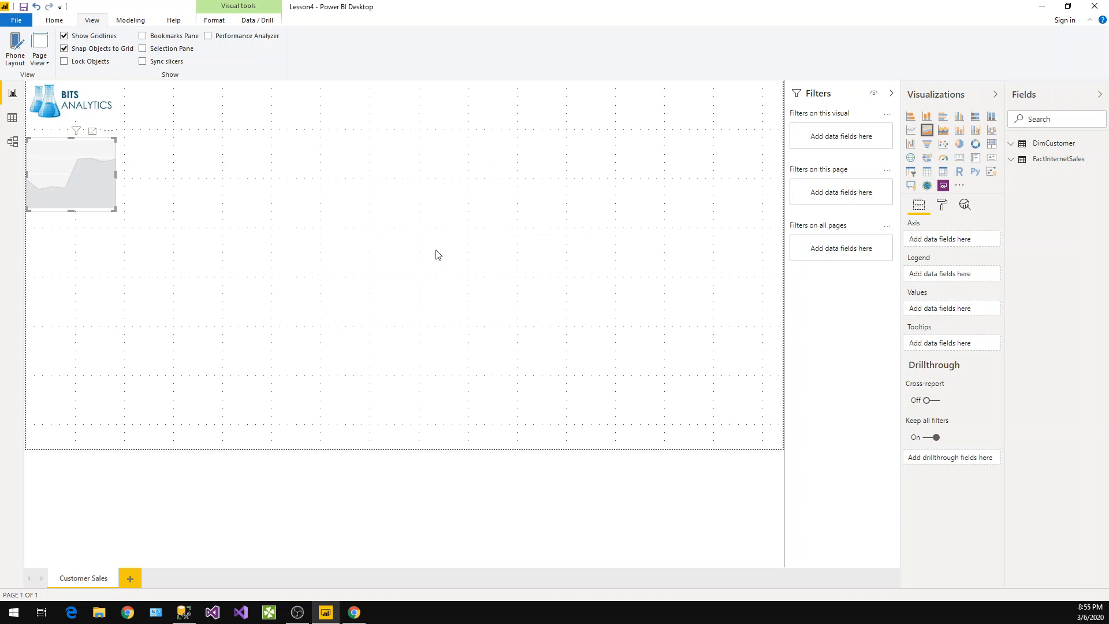
# Switch the page view between the Fit to Page and Fit to Width options
pyautogui.click(51, 65)
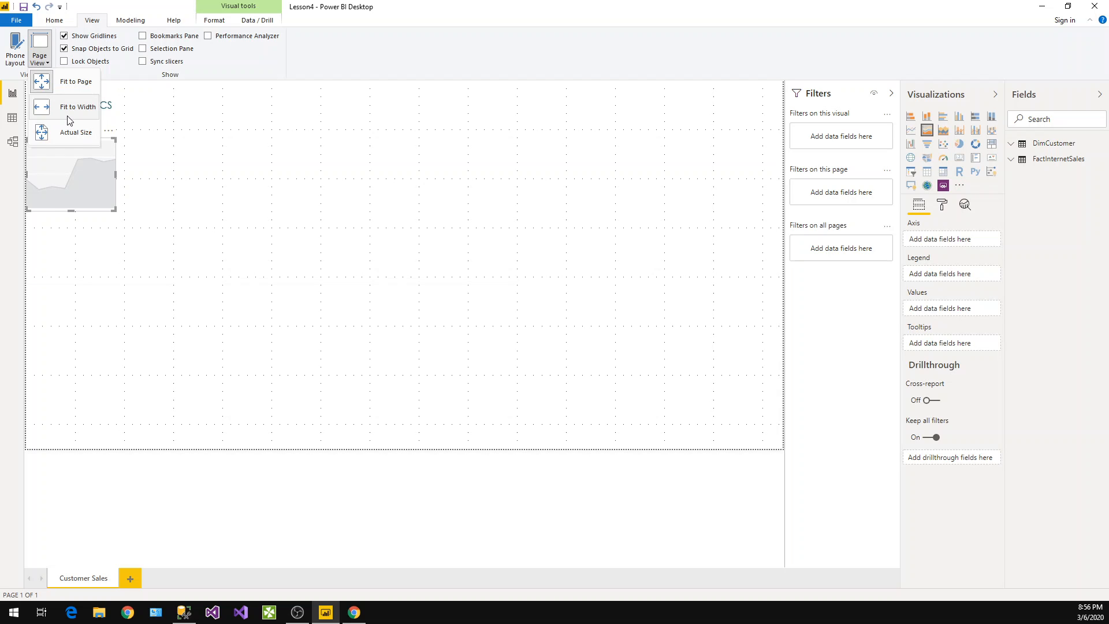
pyautogui.click(71, 93)
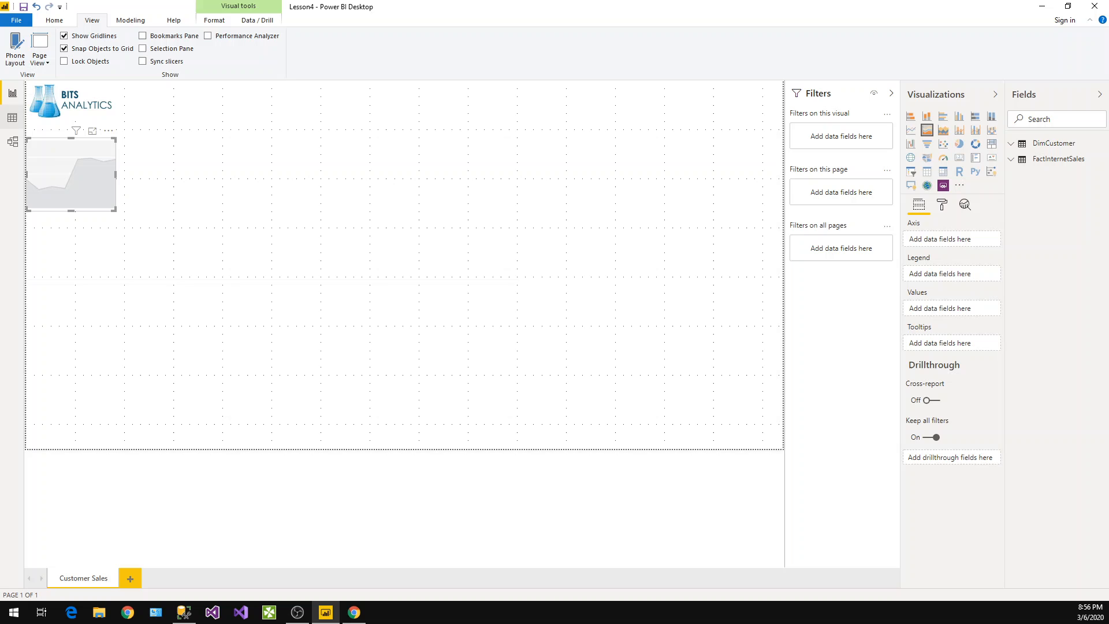
pyautogui.click(40, 55)
pyautogui.click(69, 115)
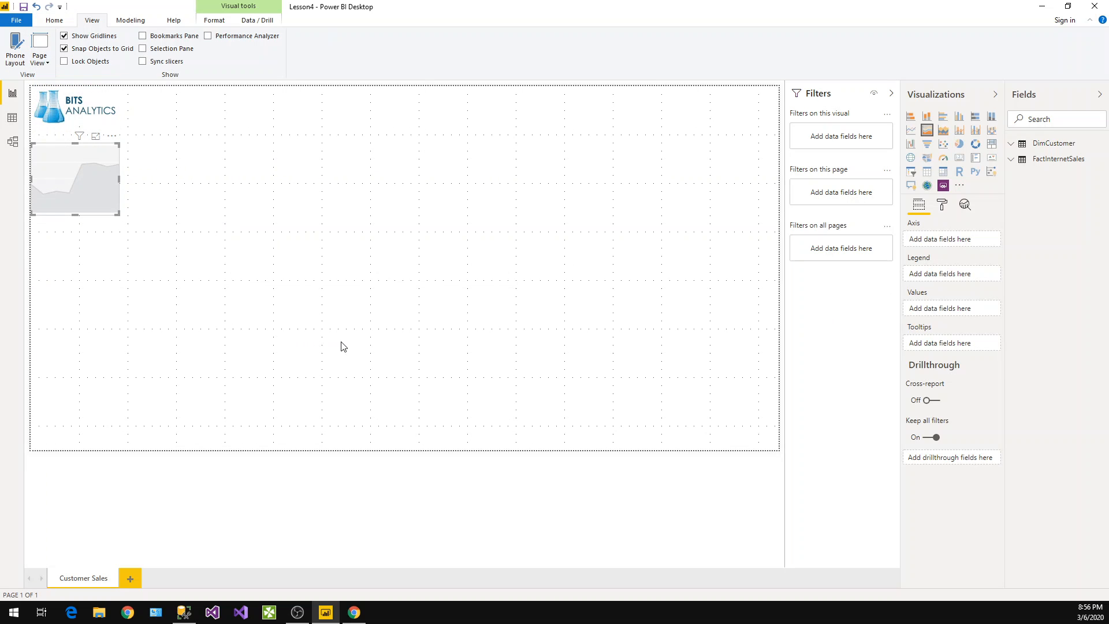
# Collapse the Visualizations, Fields and Filters panes
pyautogui.click(994, 94)
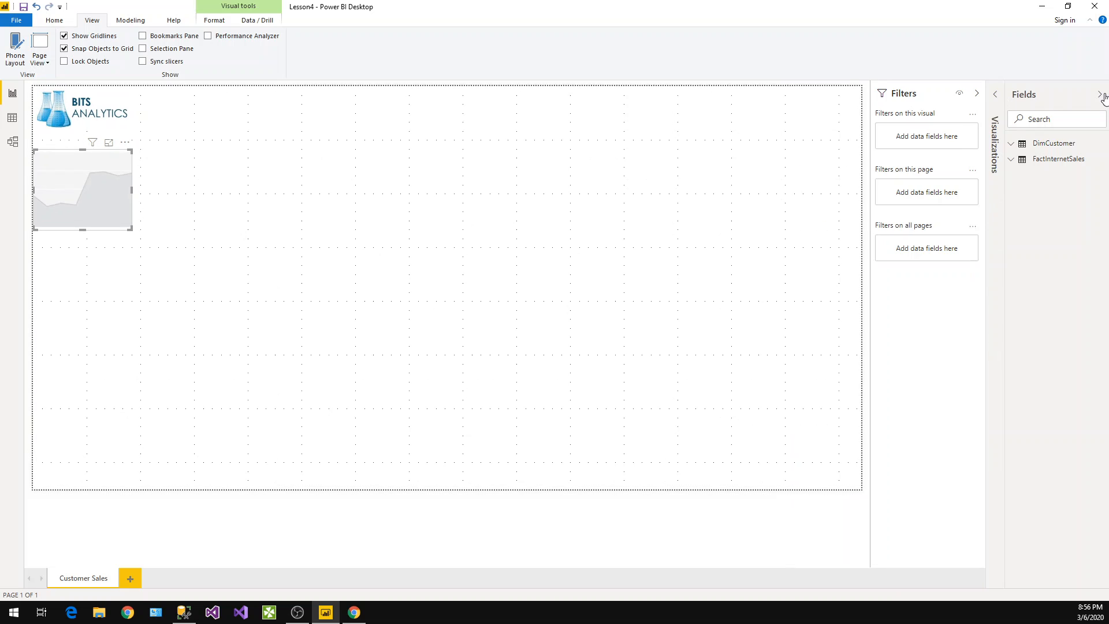
pyautogui.click(1101, 95)
pyautogui.click(1064, 94)
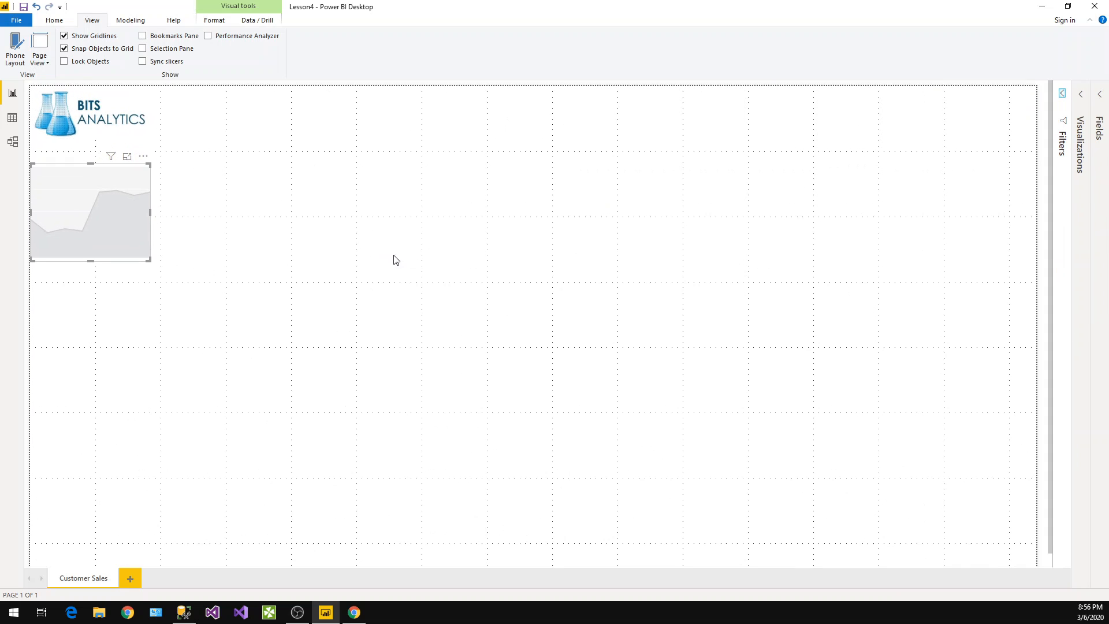
# Cycle the page view through Actual Size, Fit to Page and Fit to Width
pyautogui.click(37, 59)
pyautogui.click(68, 135)
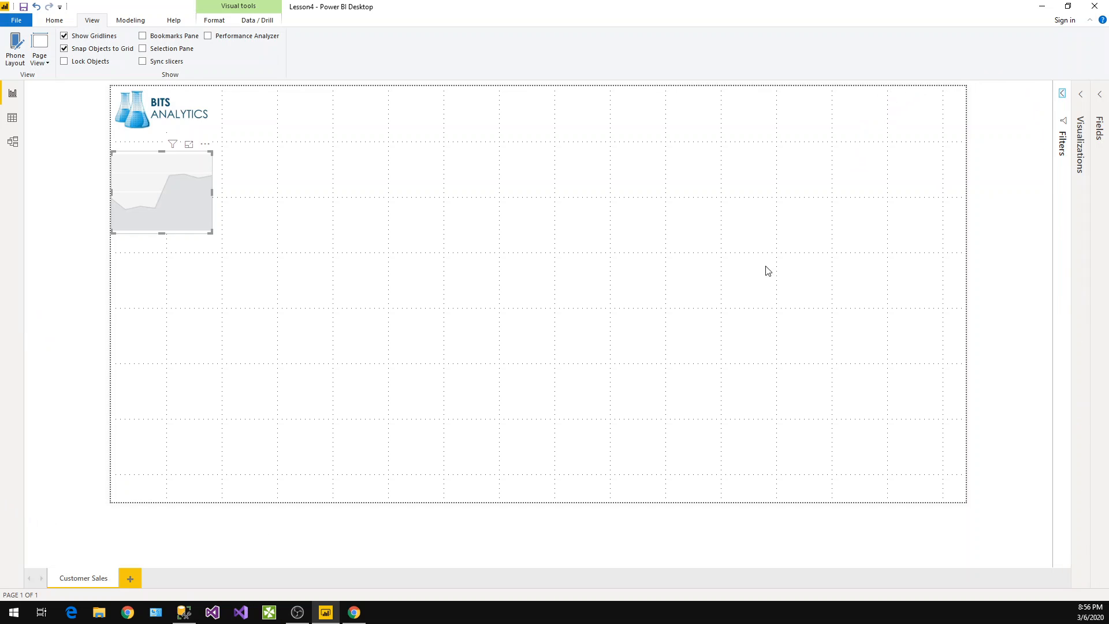
pyautogui.click(39, 58)
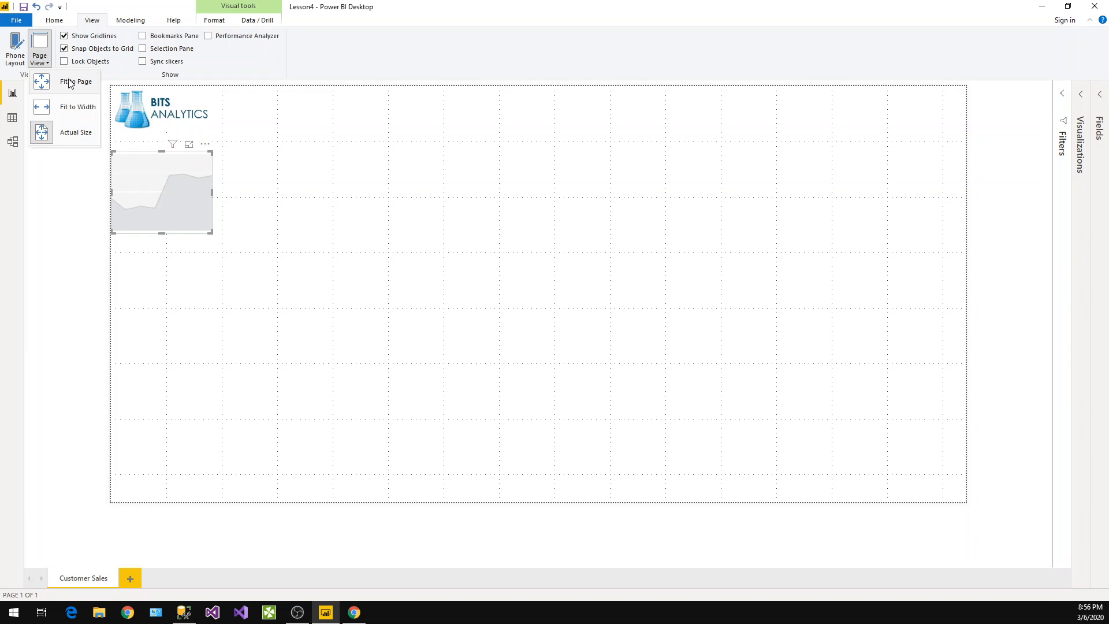
pyautogui.click(68, 82)
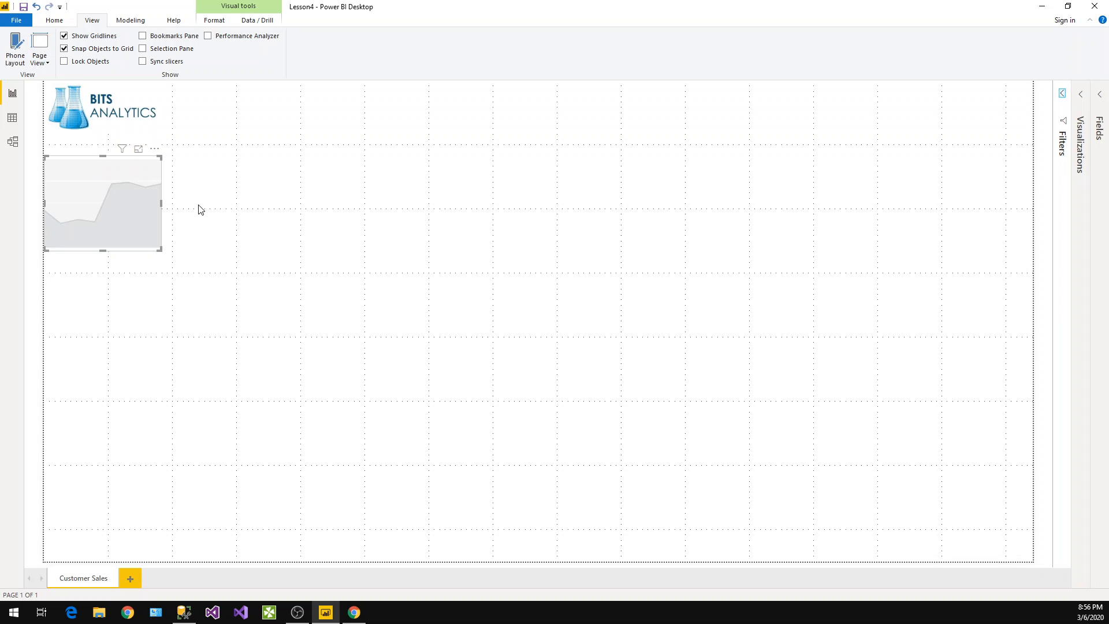
pyautogui.click(46, 66)
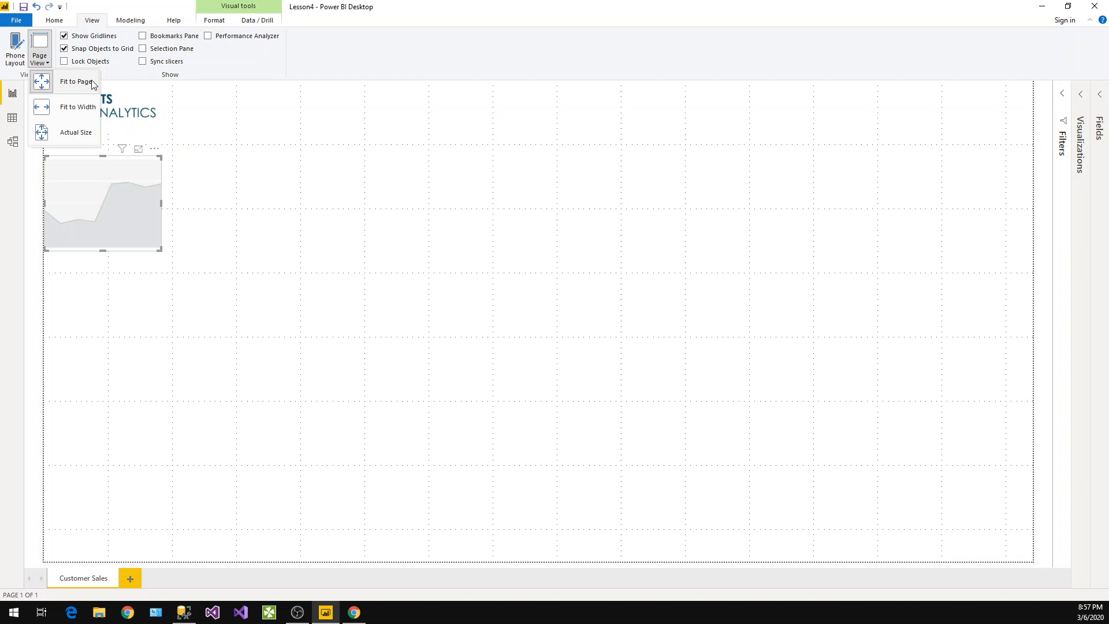
pyautogui.click(78, 108)
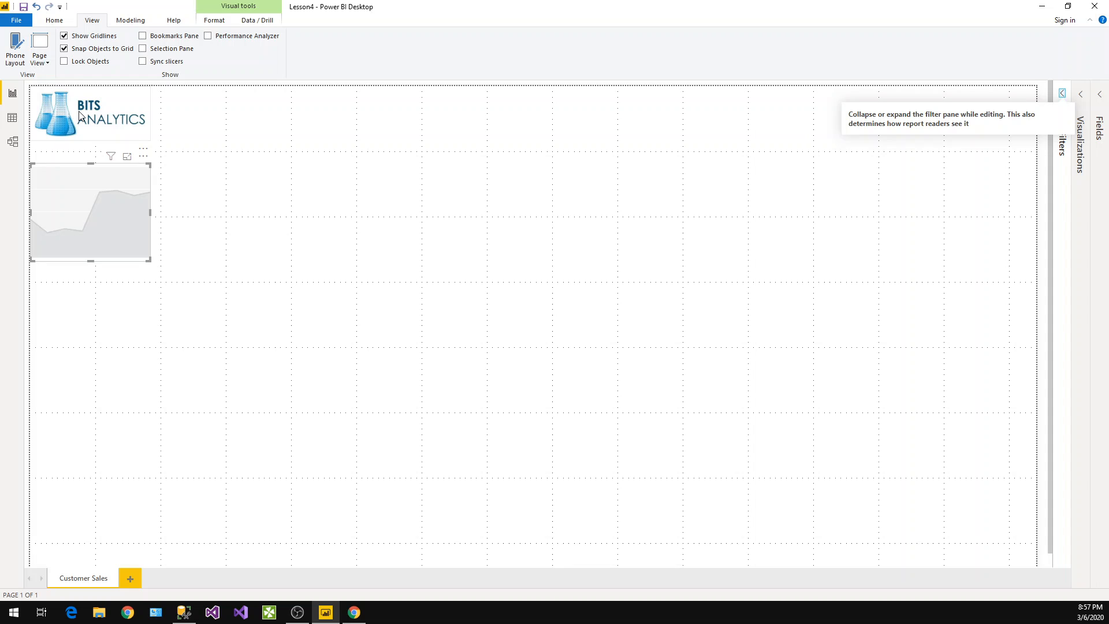
# Expand the Filters, Visualizations and Fields panes again
pyautogui.click(1063, 94)
pyautogui.click(1081, 95)
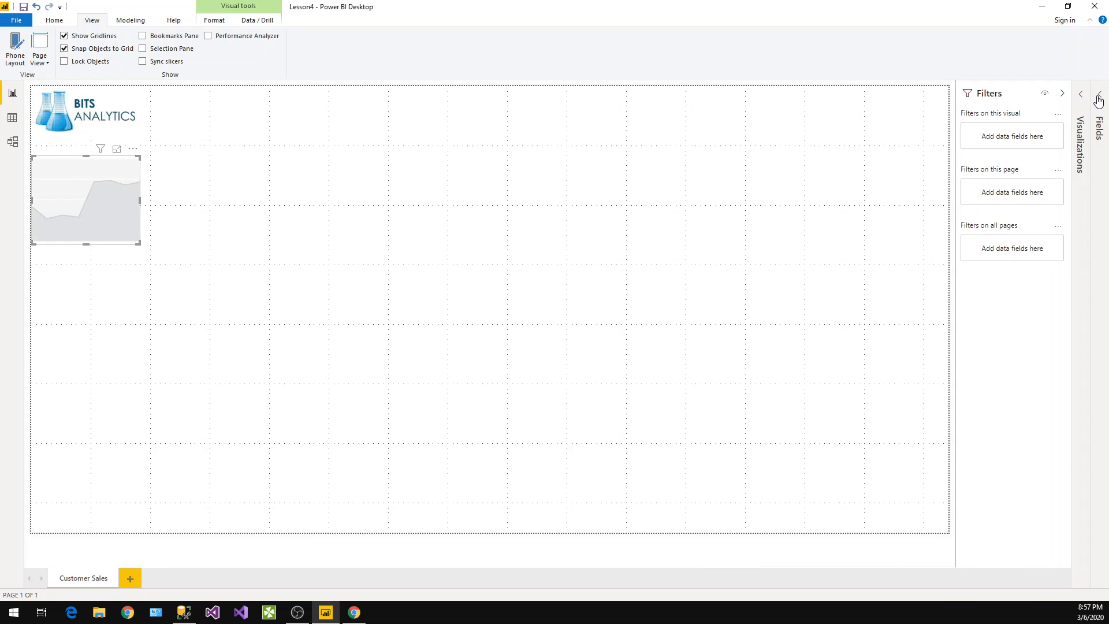
pyautogui.click(1100, 97)
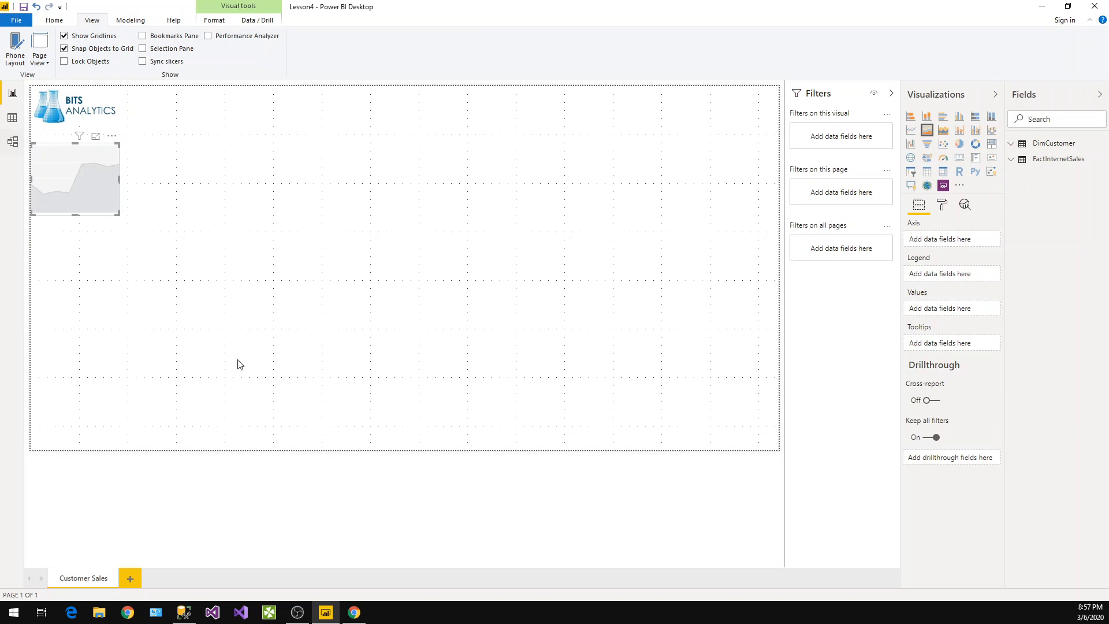
# Set the report page view to Actual Size
pyautogui.click(38, 58)
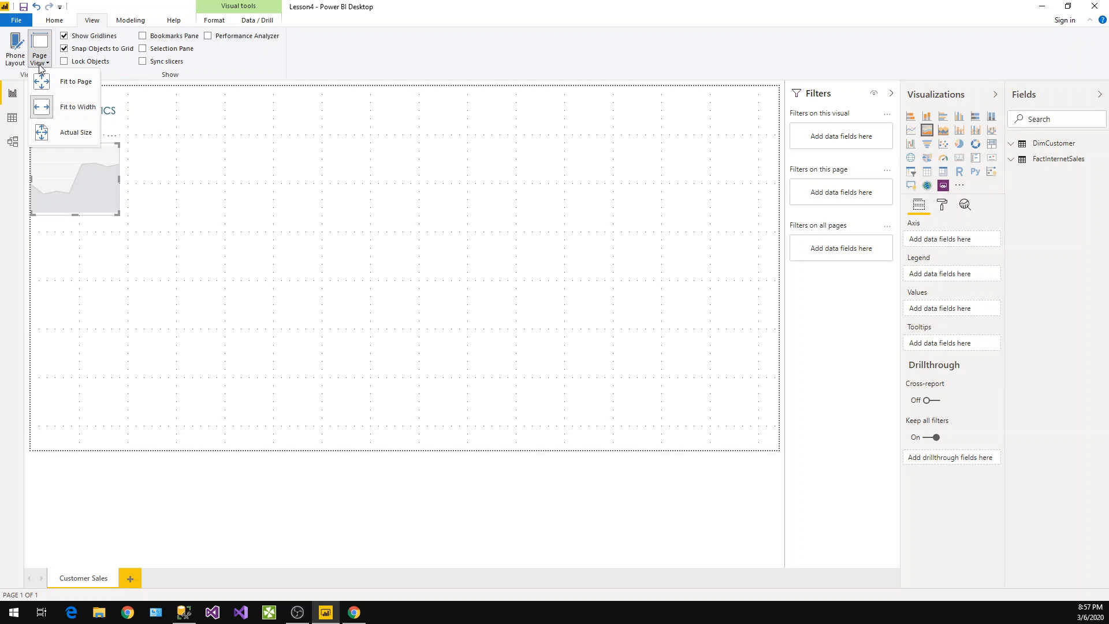
pyautogui.click(66, 130)
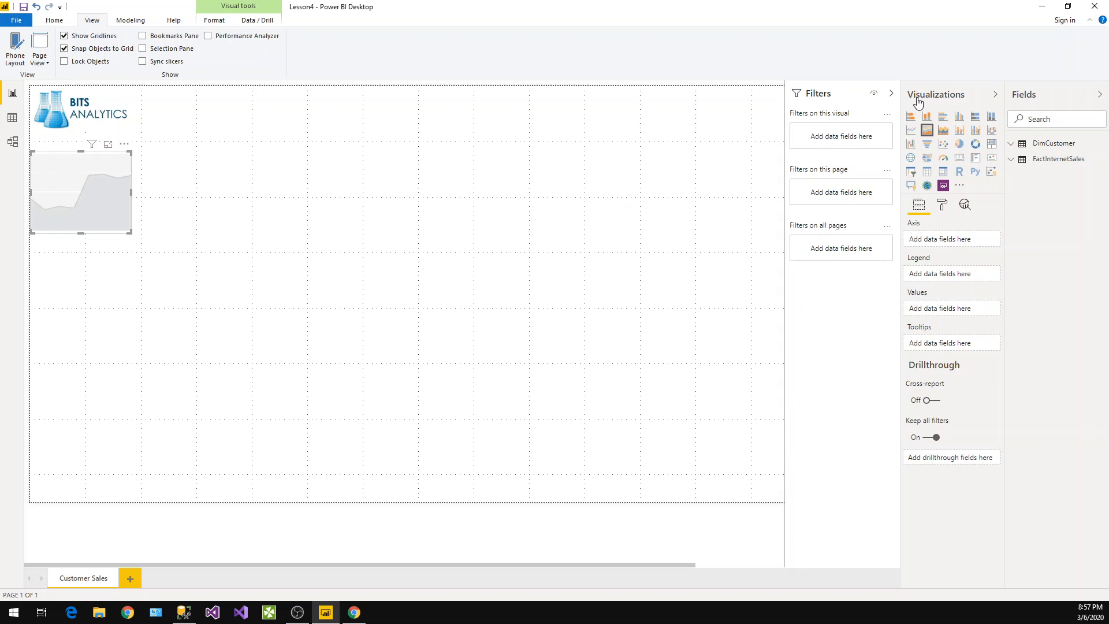
# Collapse and re-expand the Visualizations and Fields panes, then reapply the Actual Size page view
pyautogui.click(995, 94)
pyautogui.click(1099, 94)
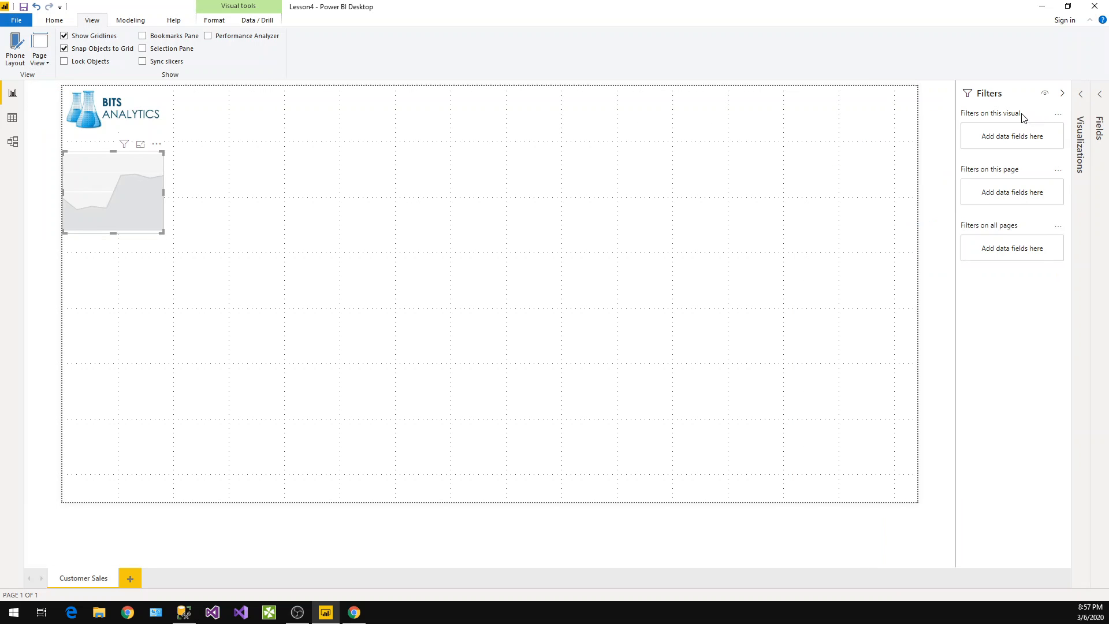
pyautogui.click(1062, 95)
pyautogui.click(1063, 95)
pyautogui.click(1076, 95)
pyautogui.click(1099, 97)
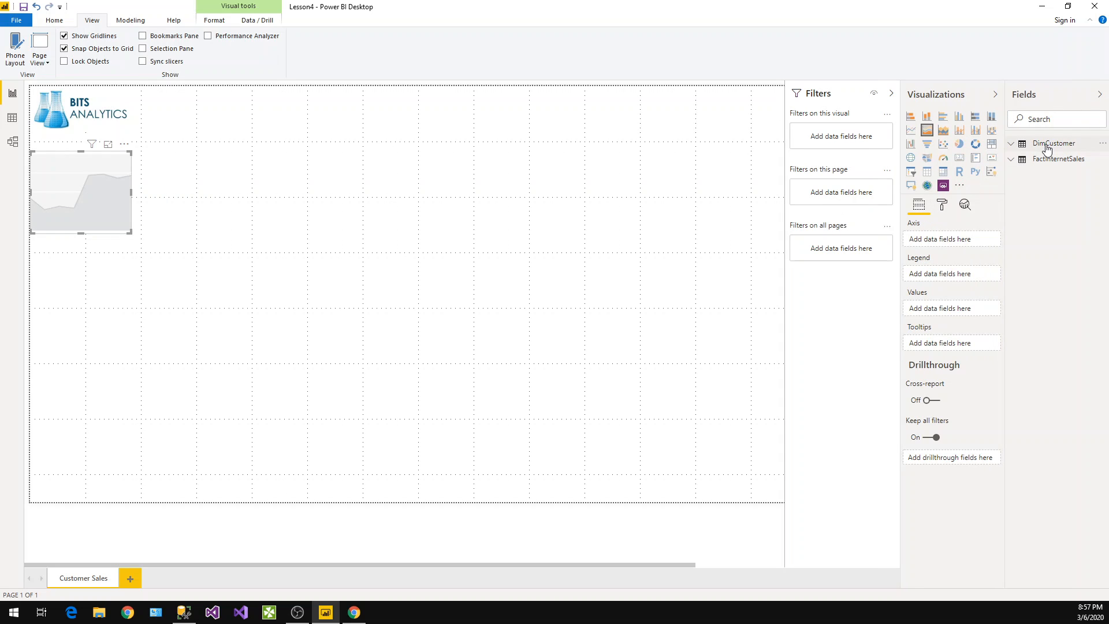
pyautogui.click(38, 62)
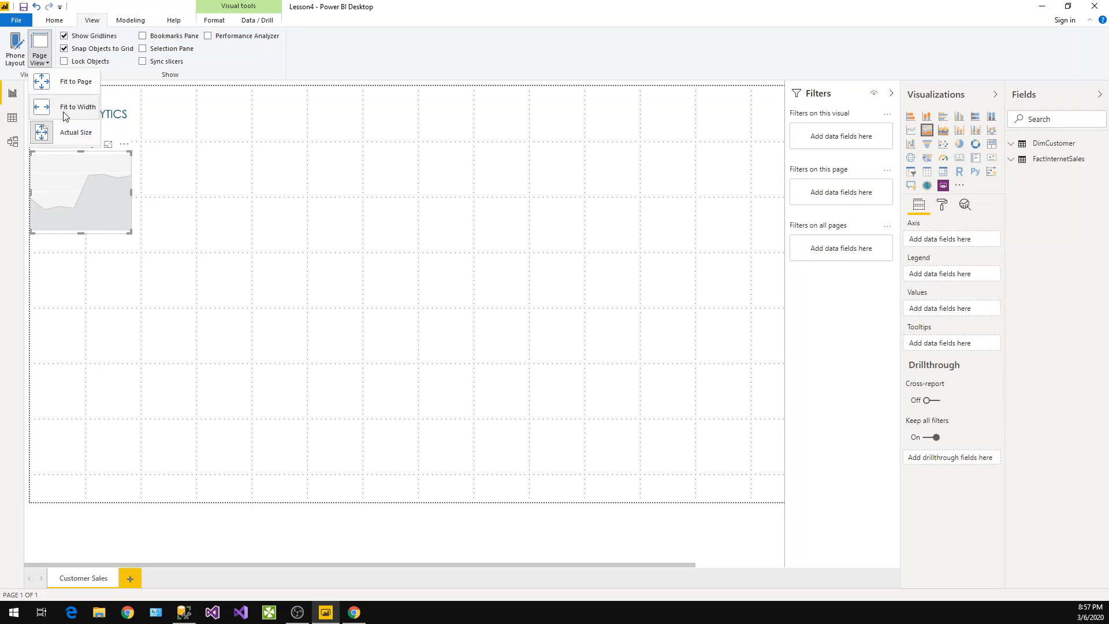
pyautogui.click(71, 137)
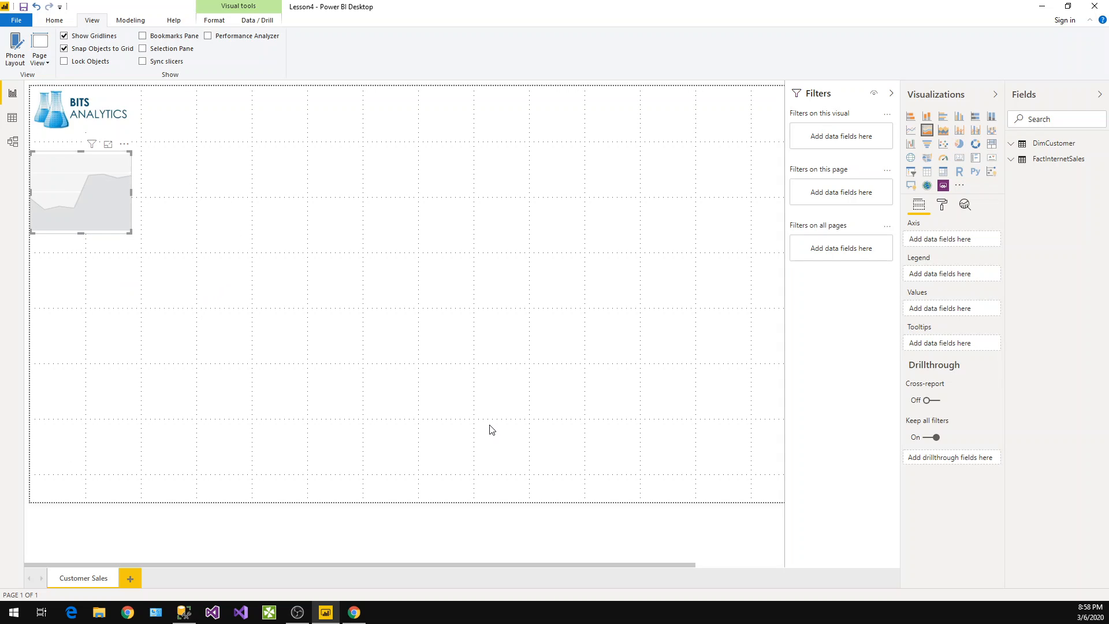
# Move the empty chart visual to the page's right edge and back below the logo, toggling the Filters pane
pyautogui.moveTo(103, 202); pyautogui.dragTo(797, 272)
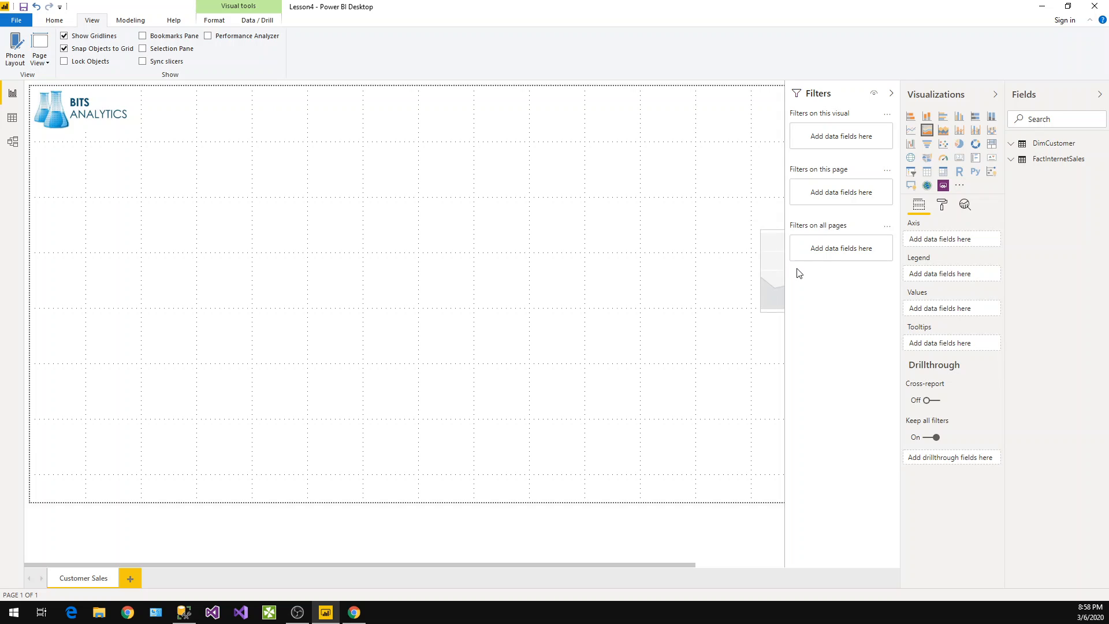
pyautogui.click(892, 93)
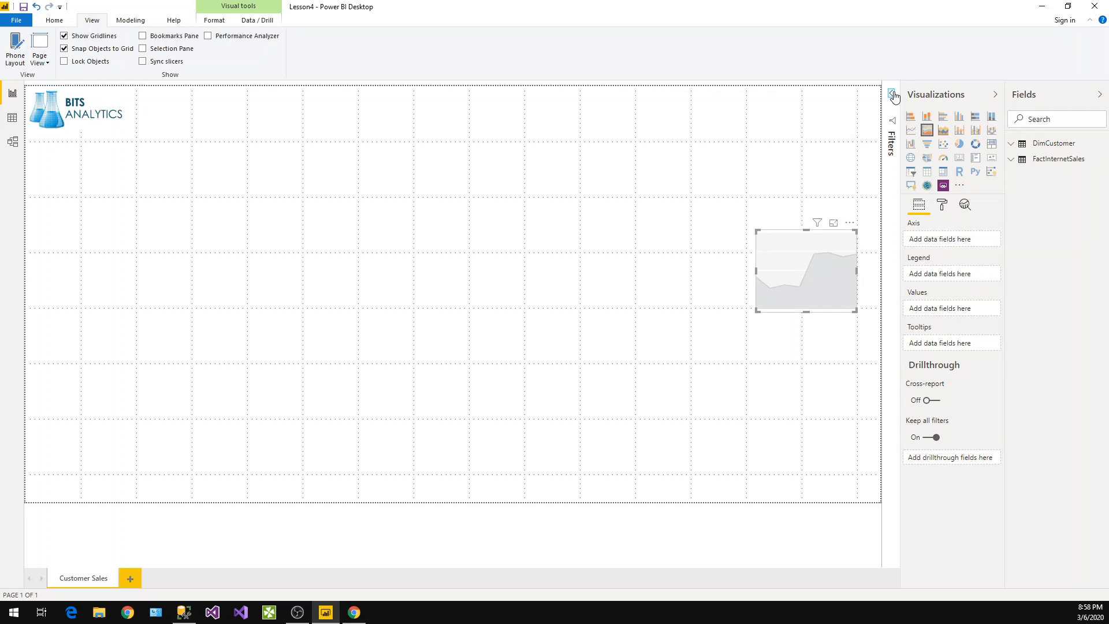
pyautogui.click(995, 95)
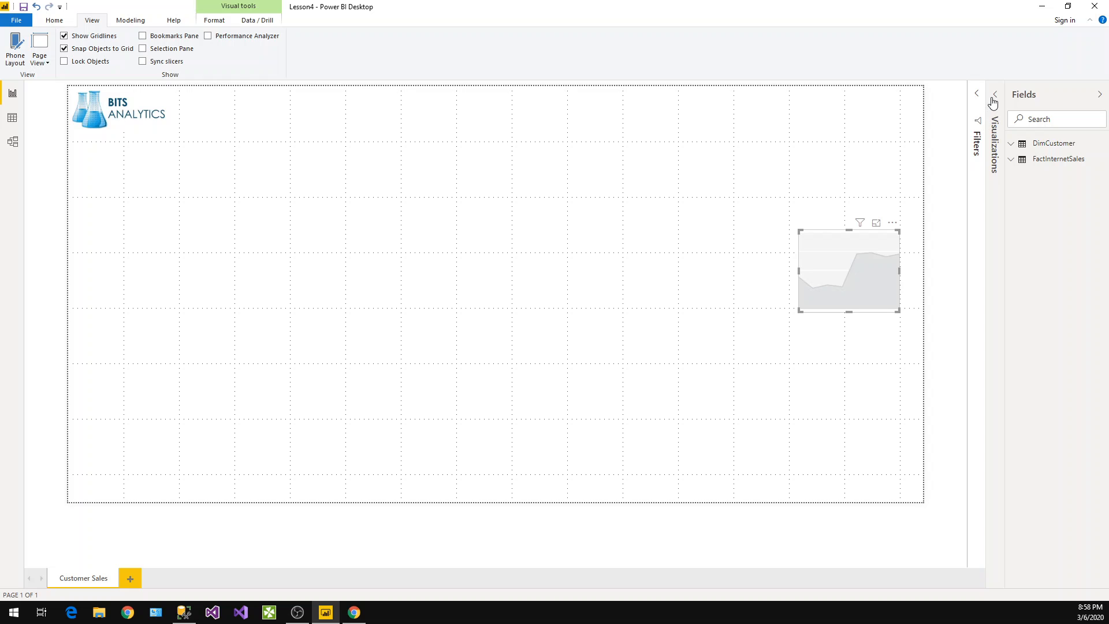
pyautogui.click(993, 110)
pyautogui.moveTo(849, 223); pyautogui.dragTo(196, 252)
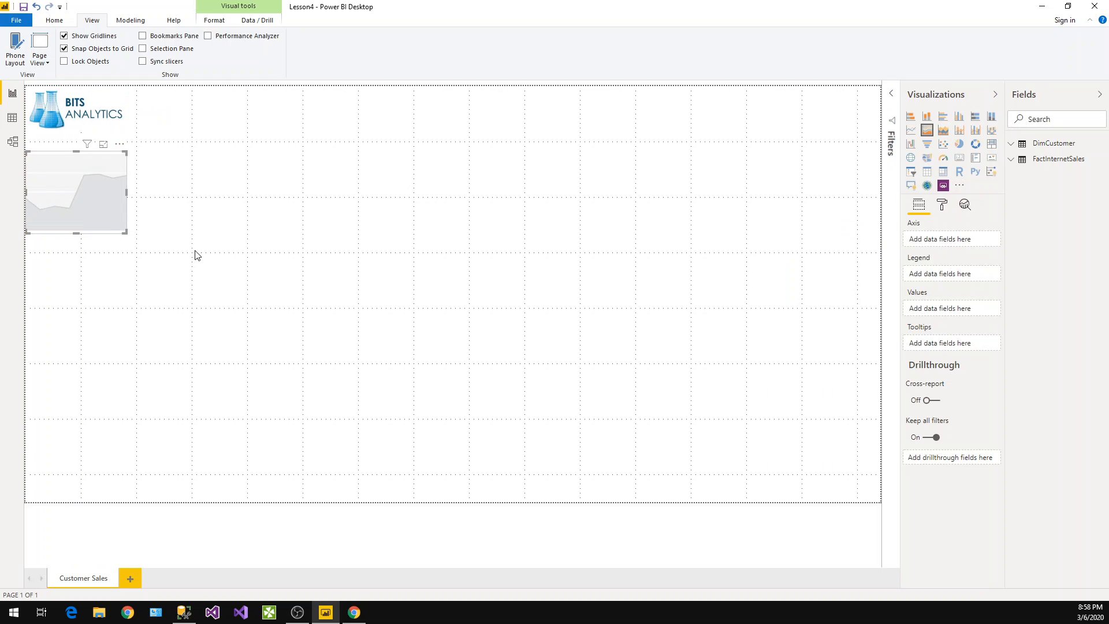
pyautogui.click(345, 209)
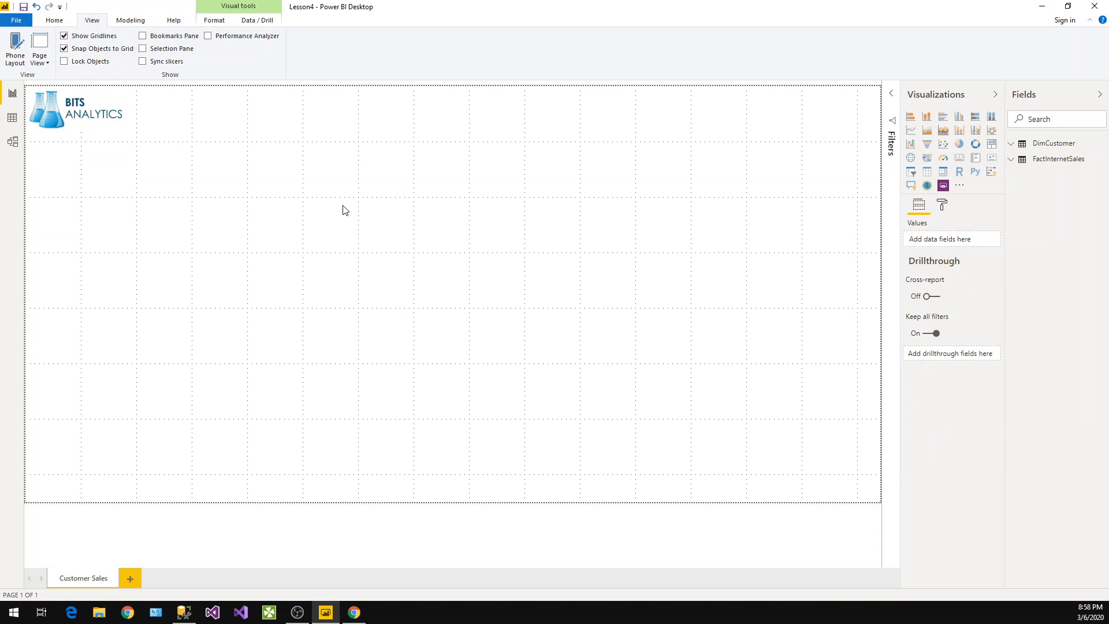
pyautogui.click(892, 94)
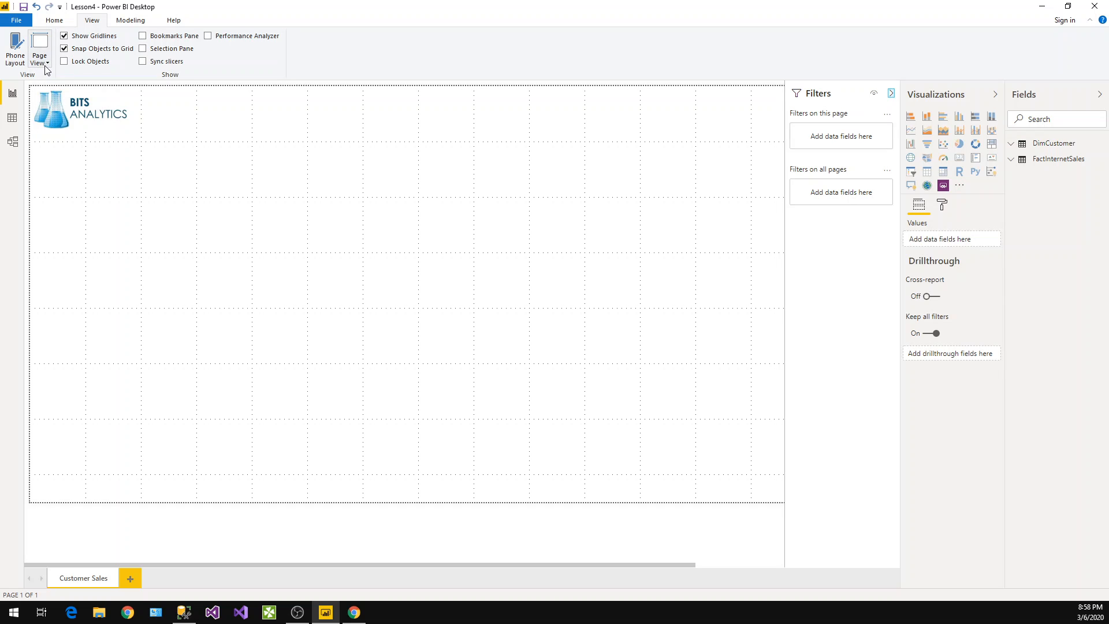
# Expand the DimCustomer table in the Fields pane and widen the Fields pane
pyautogui.click(55, 20)
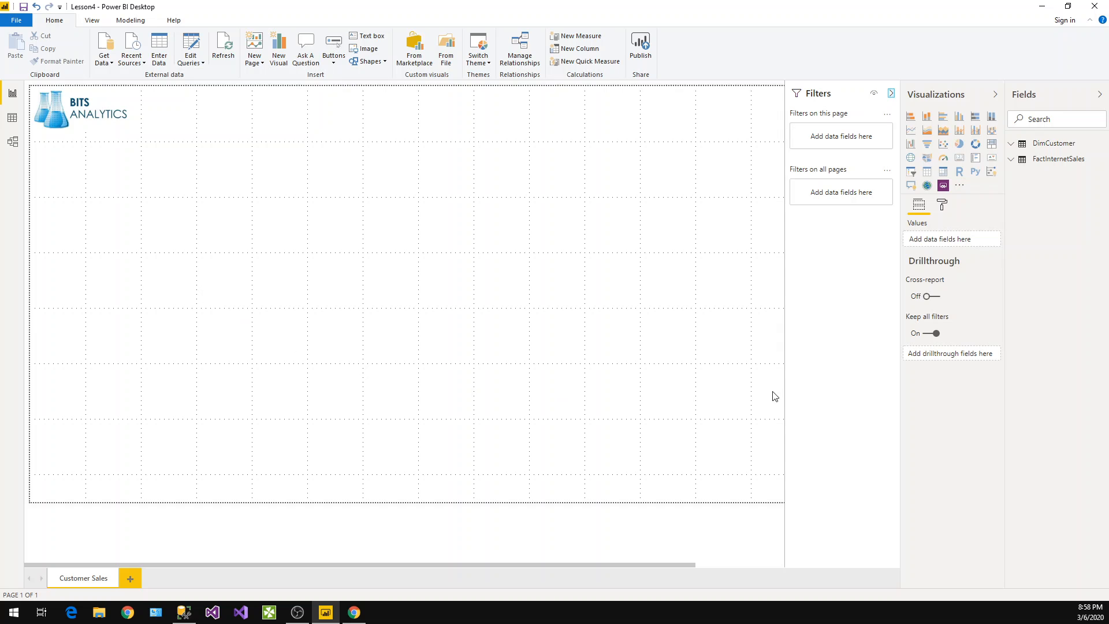
pyautogui.click(1017, 148)
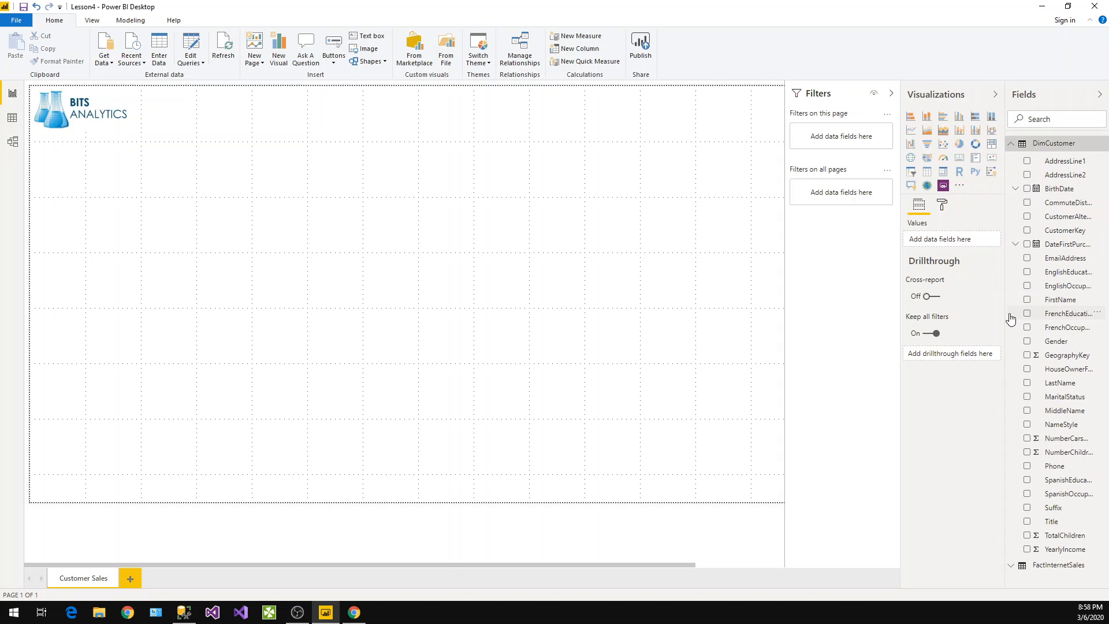
pyautogui.moveTo(946, 283); pyautogui.dragTo(931, 289)
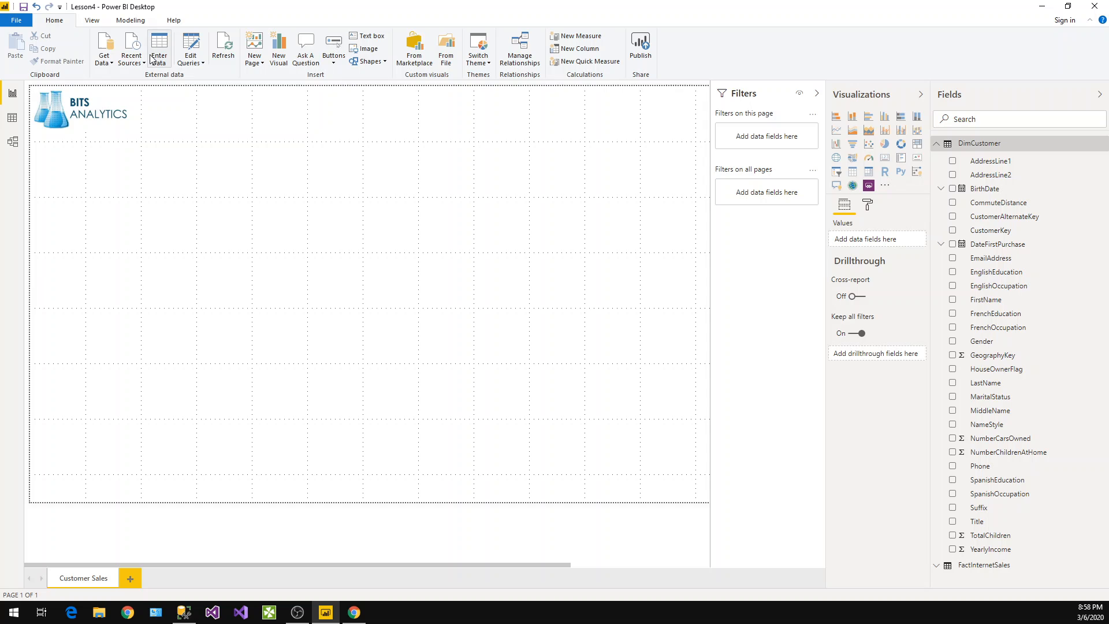
# Open the Model view to inspect the table relationship, then return to the Report view
pyautogui.click(14, 143)
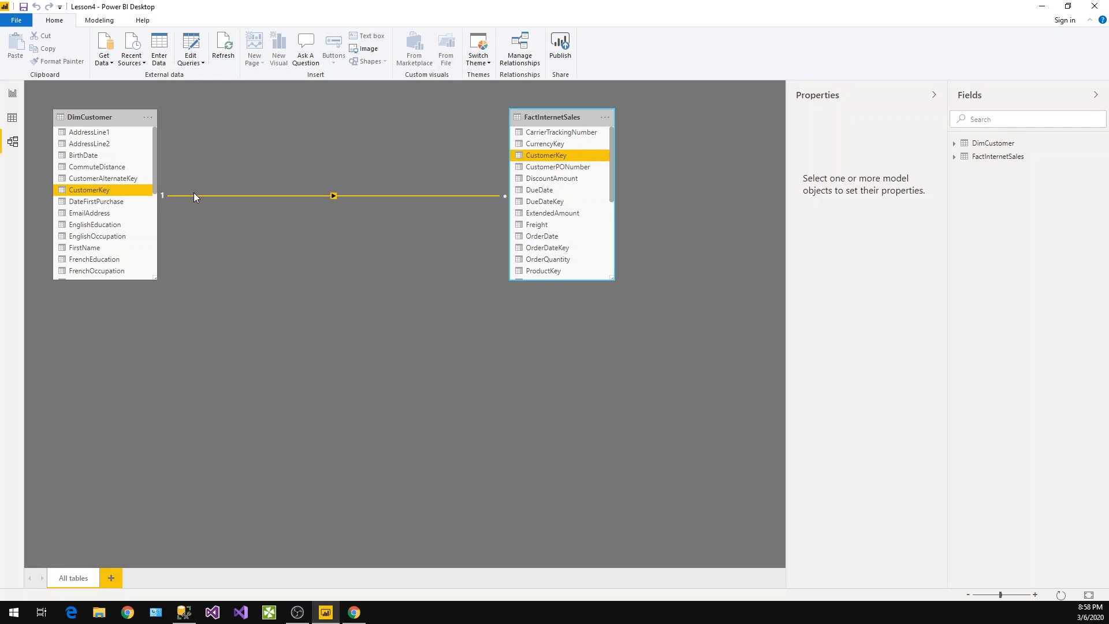
pyautogui.click(13, 94)
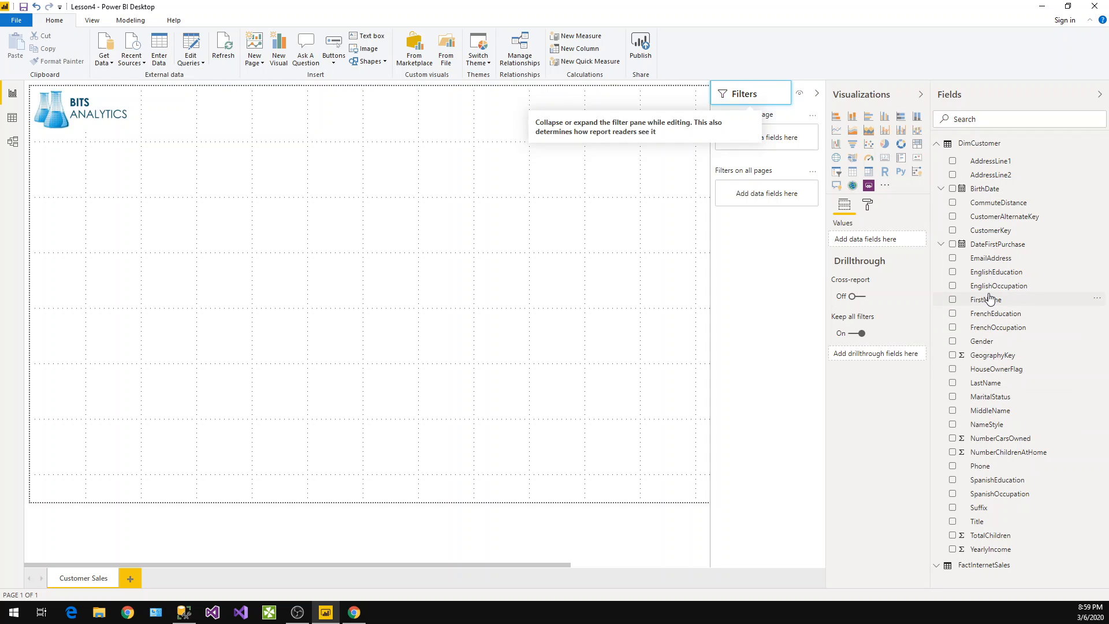
# Add a new DimCustomer column FullName = CONCATENATE(DimCustomer[FirstName], CONCATENATE(" ",DimCustomer[LastName]))
pyautogui.click(1103, 144)
pyautogui.click(718, 322)
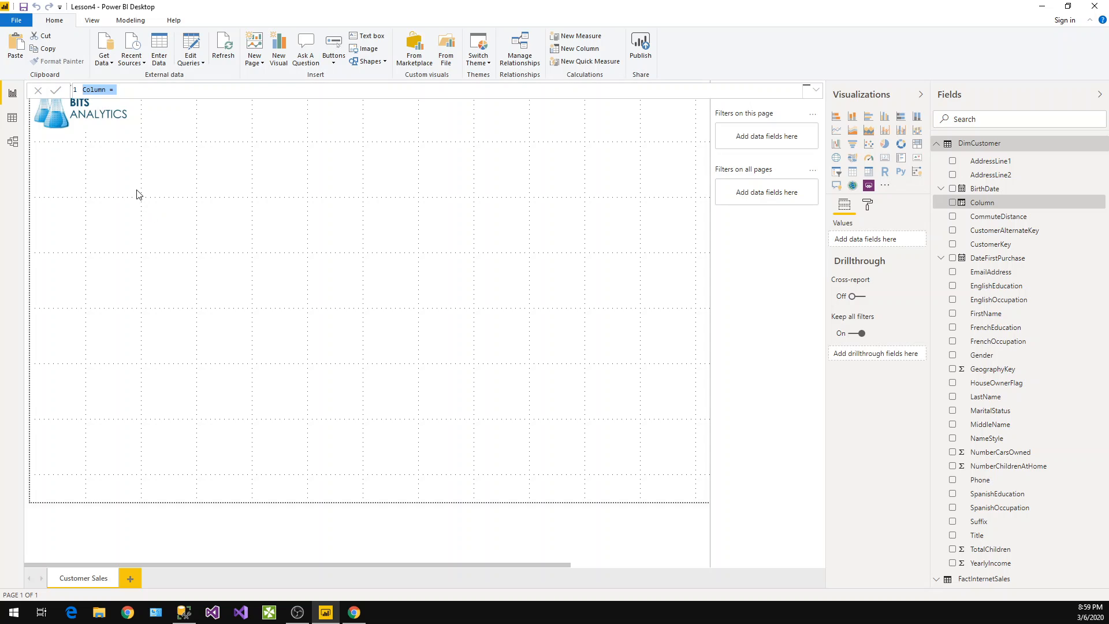
pyautogui.write('FullName= conca')
pyautogui.press('Tab')
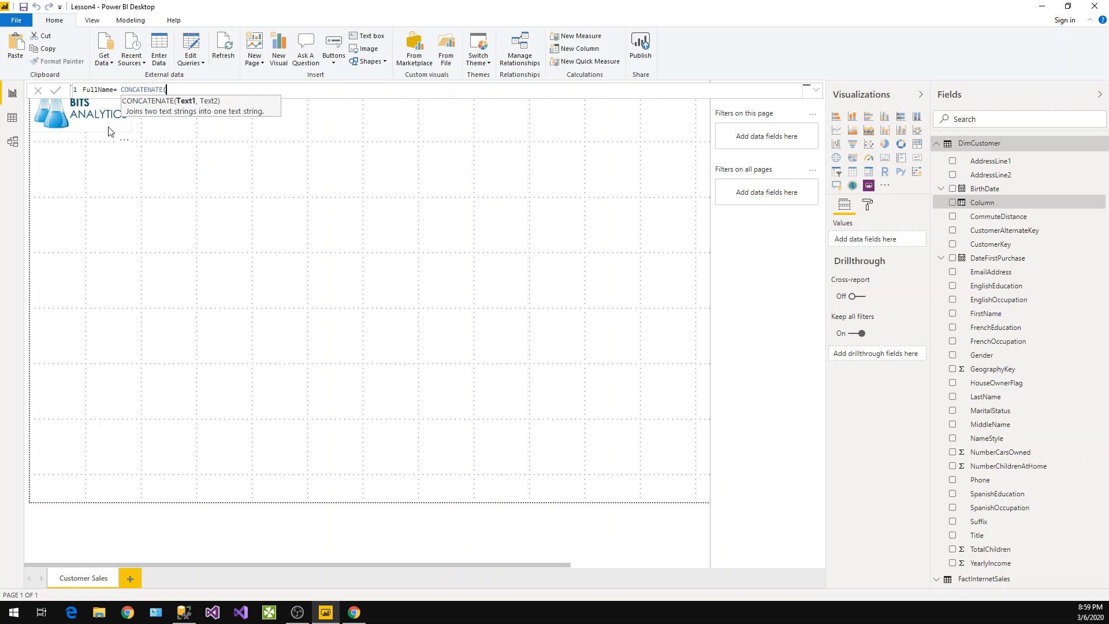
pyautogui.write('first')
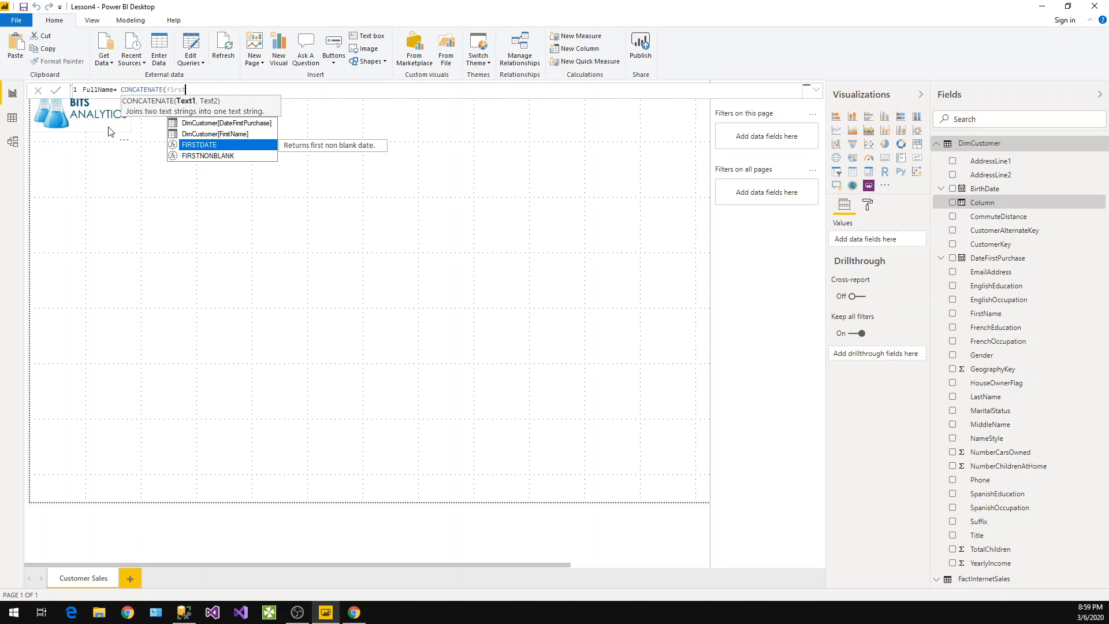
pyautogui.press('Up')
pyautogui.press('Tab')
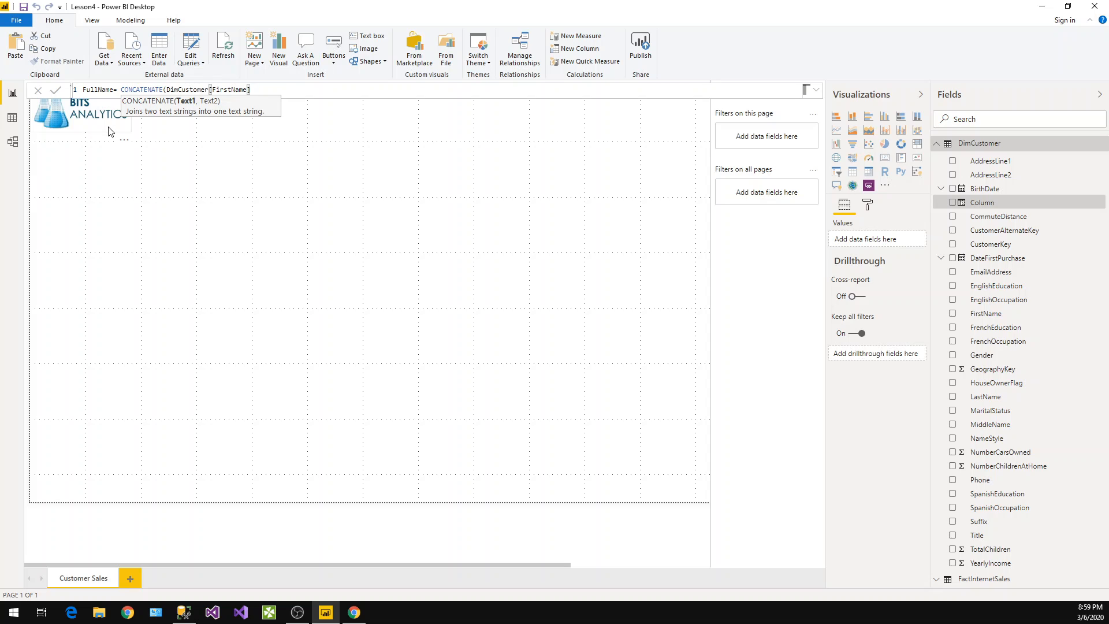
pyautogui.write(',')
pyautogui.press('BackSpace')
pyautogui.press('BackSpace')
pyautogui.press('BackSpace')
pyautogui.press('BackSpace')
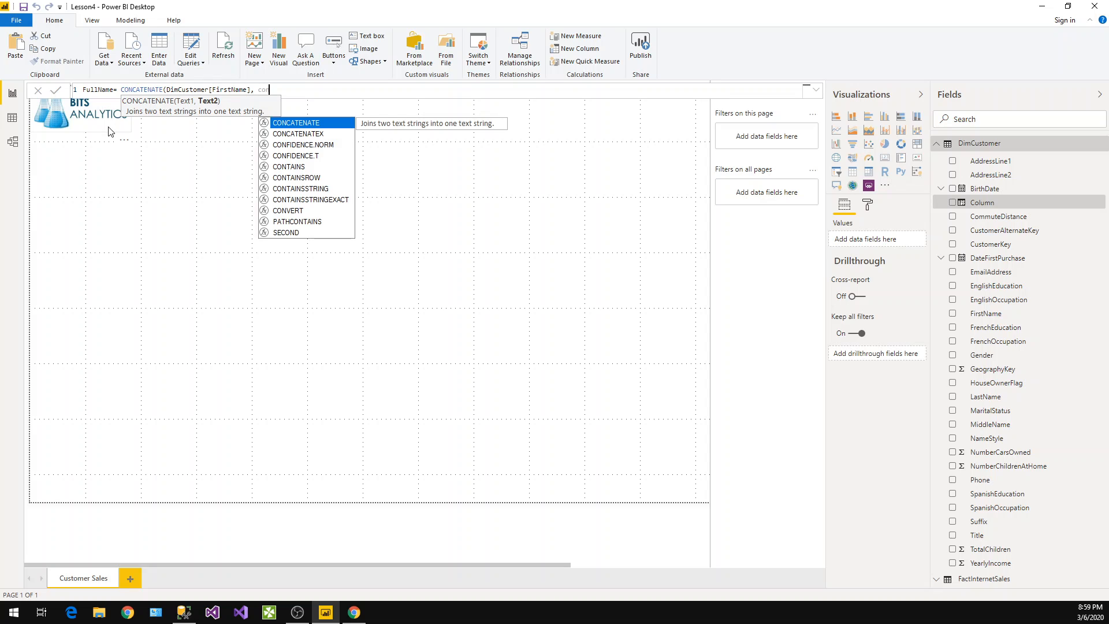
pyautogui.press('Tab')
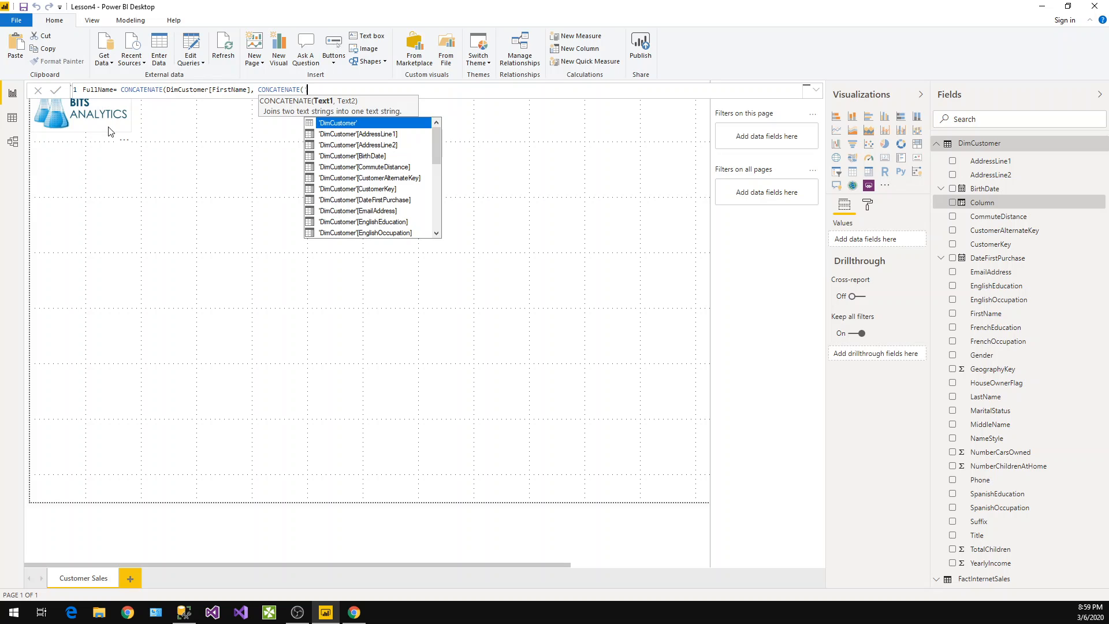
pyautogui.press('BackSpace')
pyautogui.write('" ",')
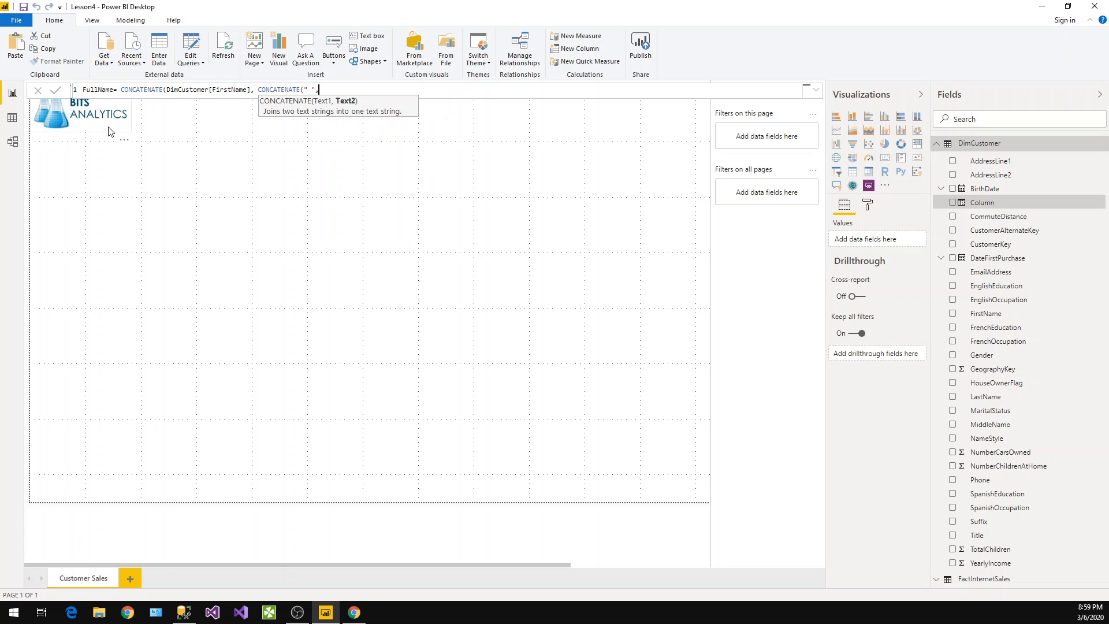
pyautogui.write('))last')
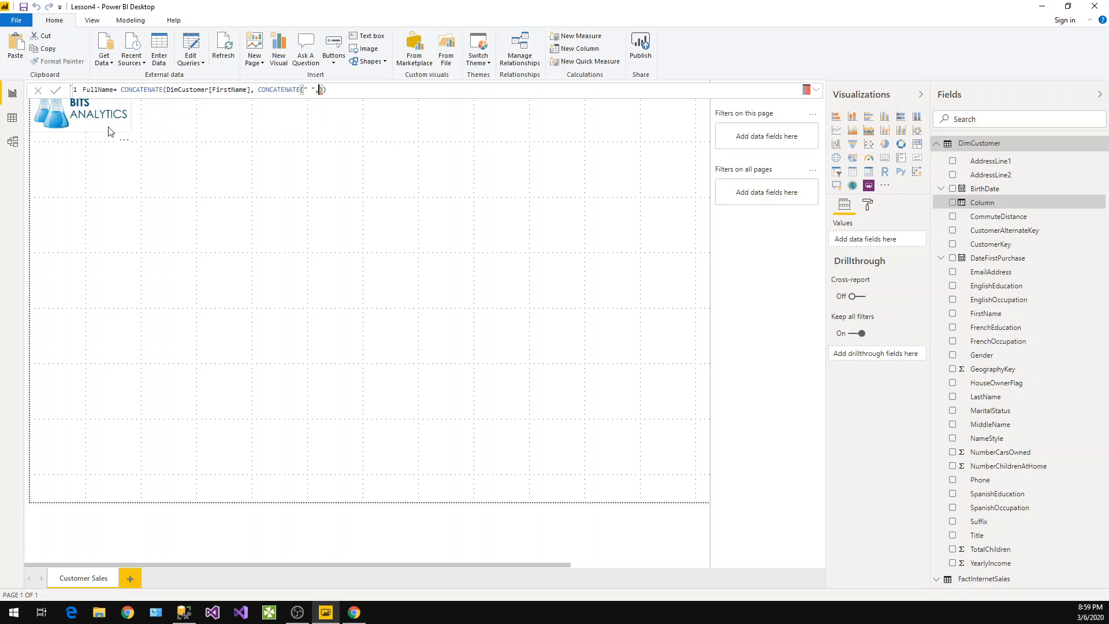
pyautogui.press('Up')
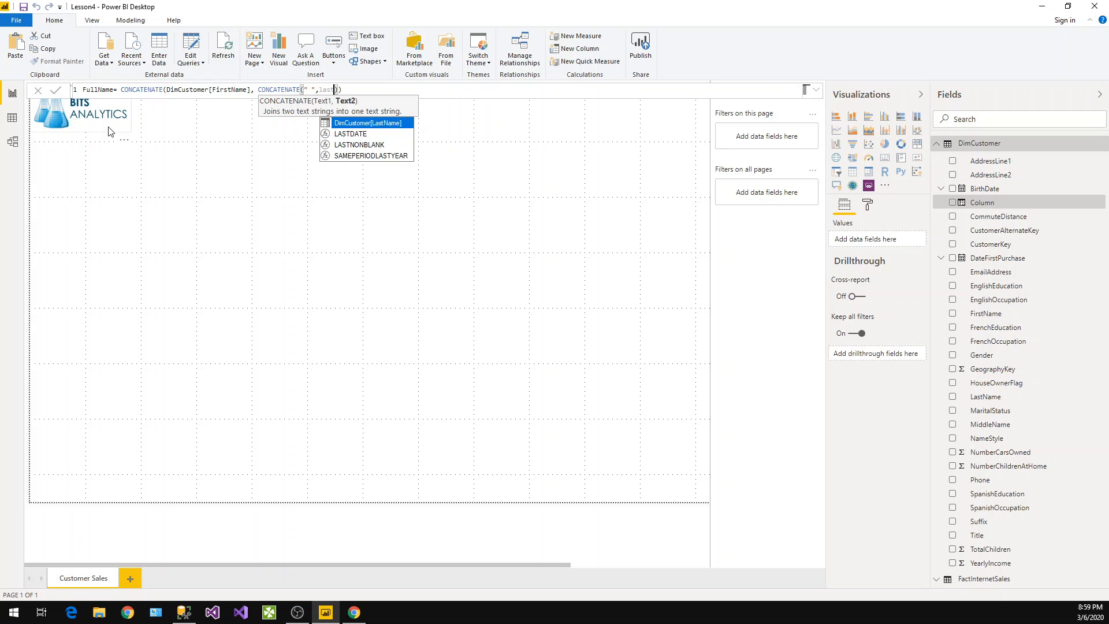
pyautogui.press('Tab')
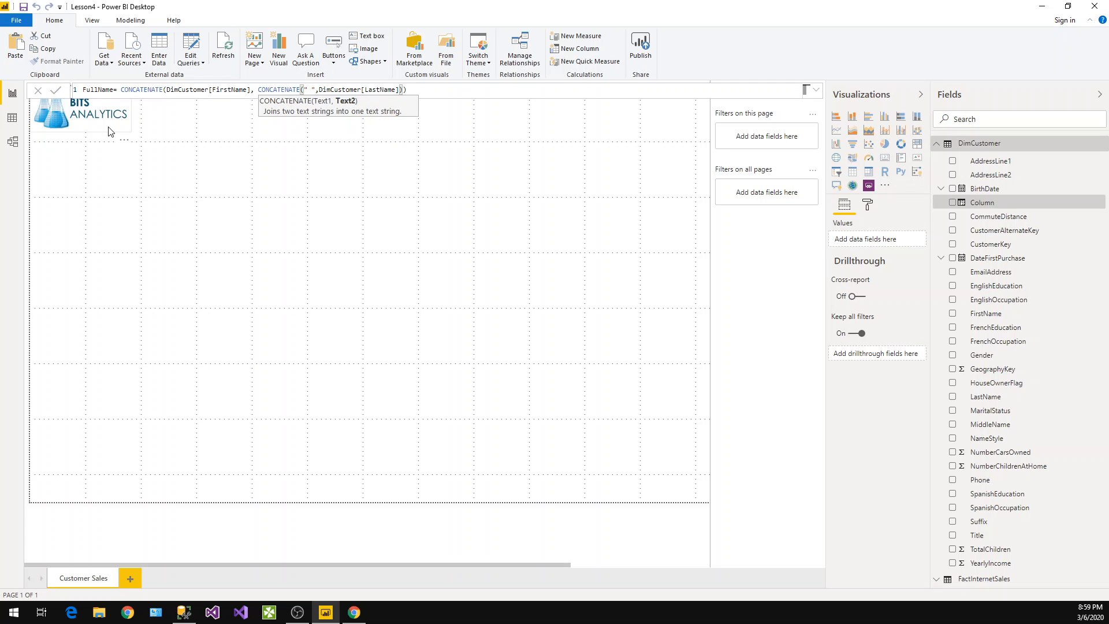
pyautogui.click(456, 90)
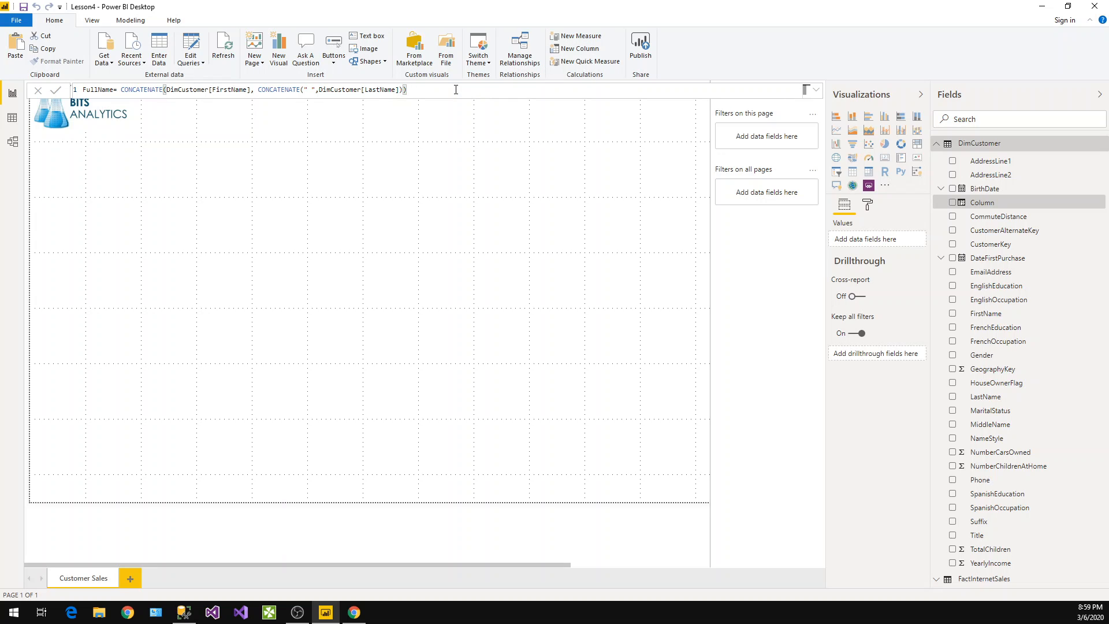
pyautogui.press('Return')
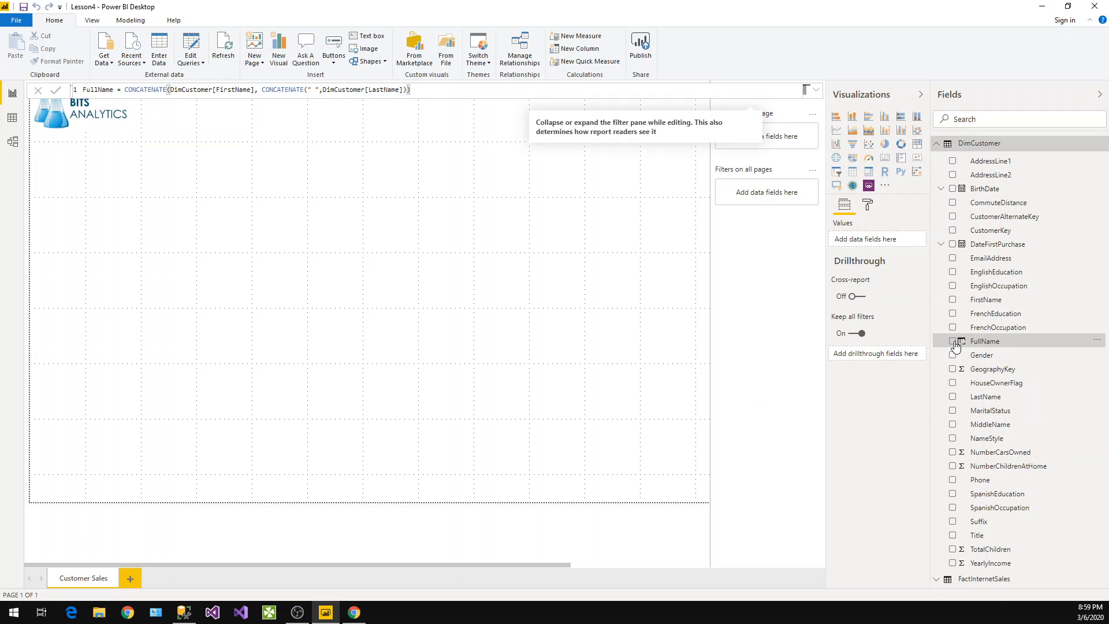
# Create a table visual showing FullName from DimCustomer and SalesAmount from FactInternetSales
pyautogui.click(953, 341)
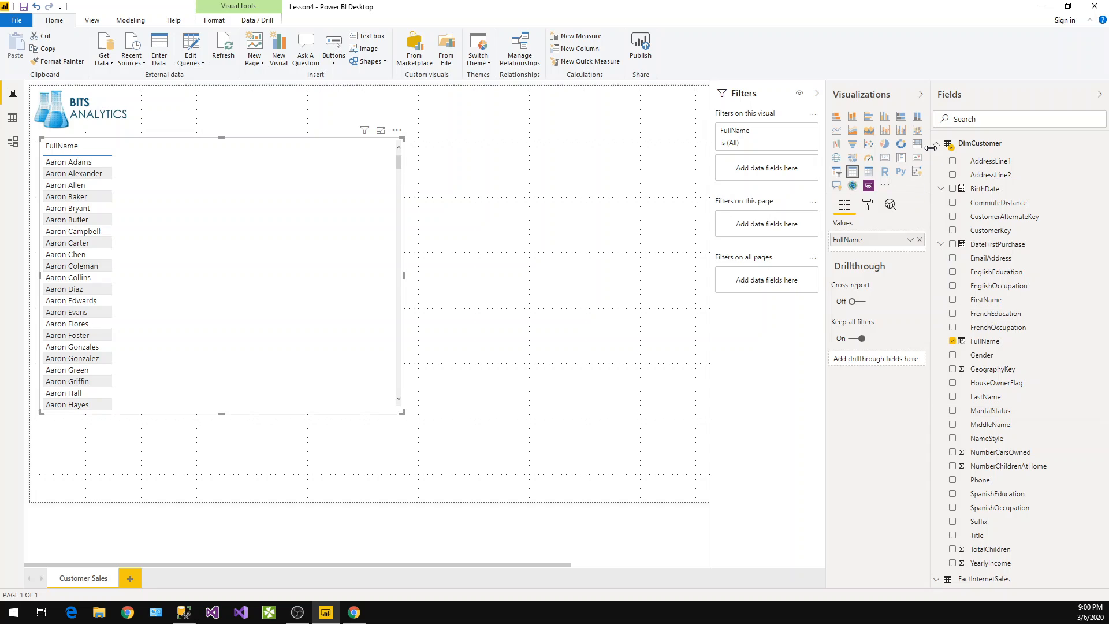
pyautogui.click(936, 146)
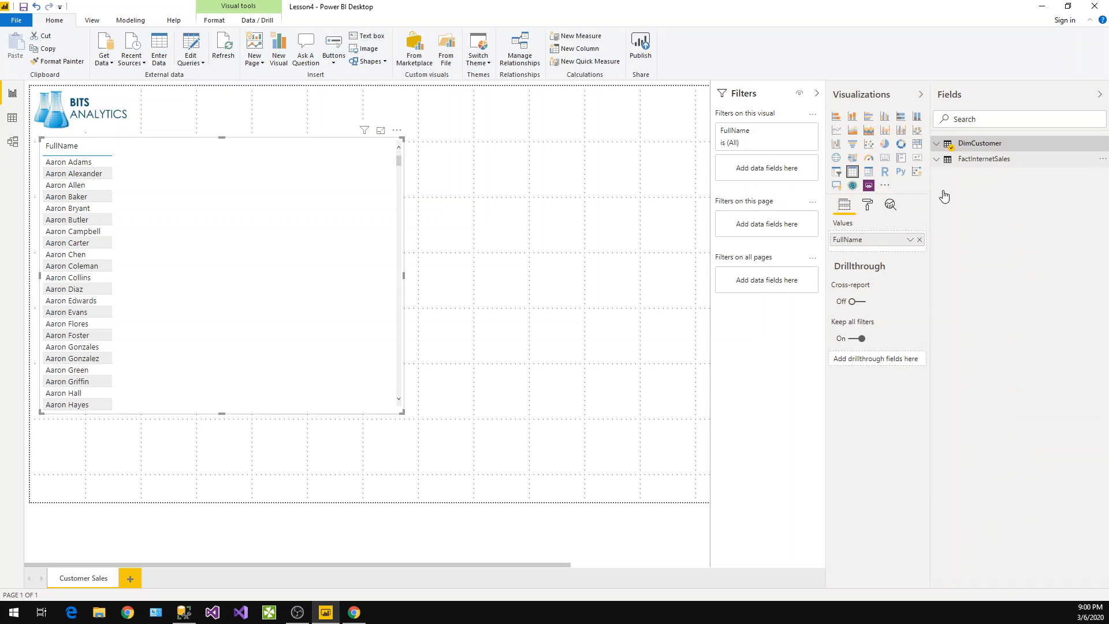
pyautogui.click(984, 159)
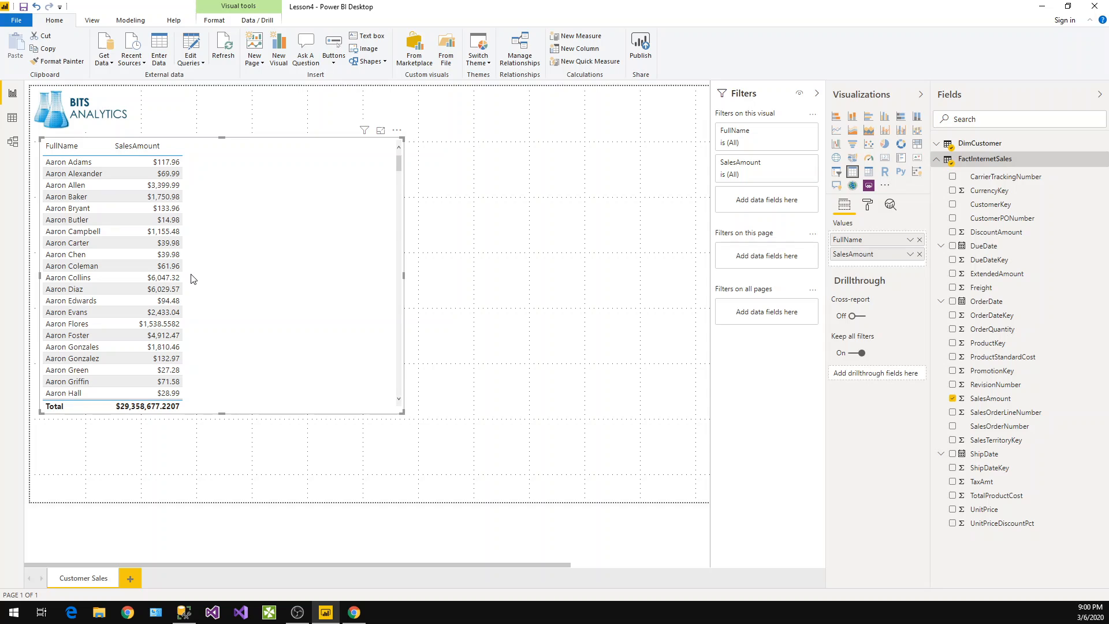
# Move the table visual slightly down below the logo and narrow it to fit its two columns
pyautogui.moveTo(219, 156); pyautogui.dragTo(203, 163)
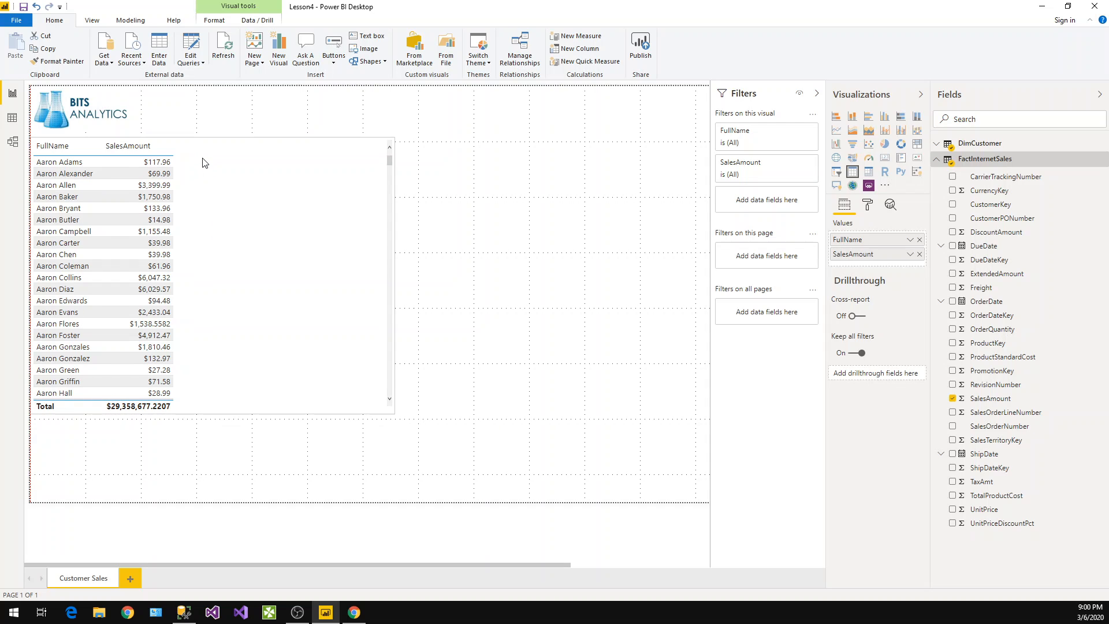
pyautogui.moveTo(202, 163); pyautogui.dragTo(199, 182)
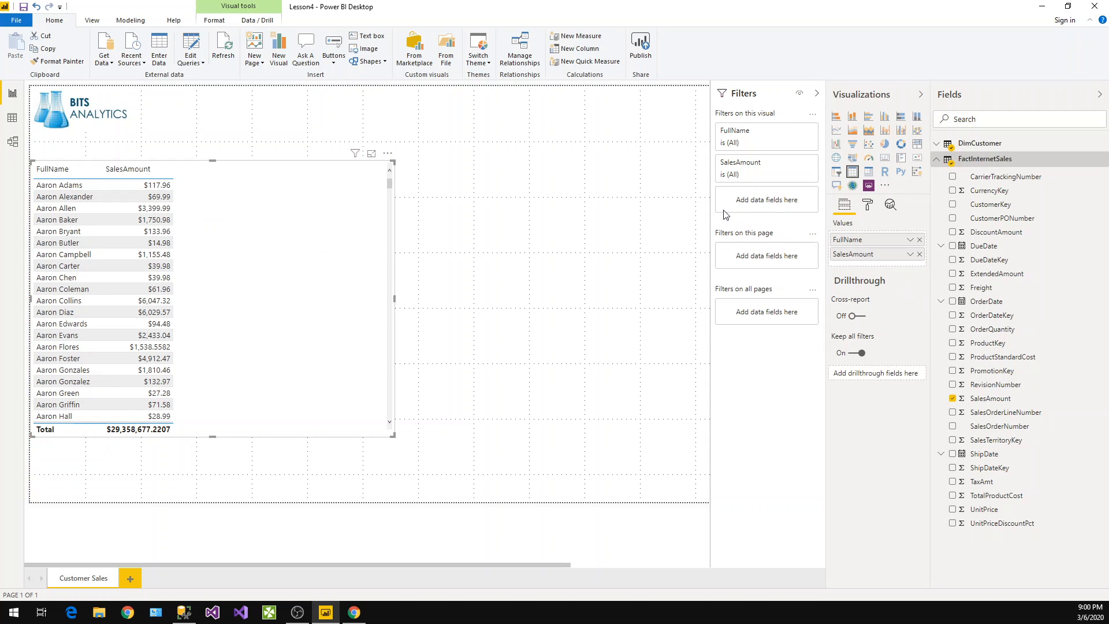
pyautogui.moveTo(394, 300); pyautogui.dragTo(219, 305)
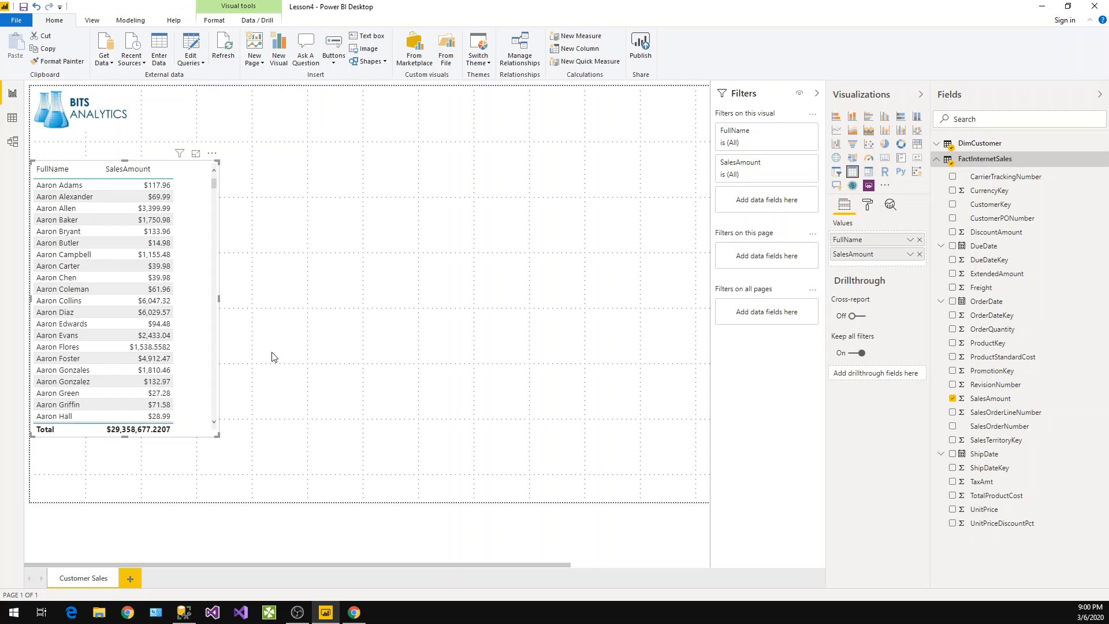
# Duplicate the customer sales table visual and place the copy beside the original
pyautogui.hotkey('ctrl', 'c')
pyautogui.hotkey('ctrl', 'v')
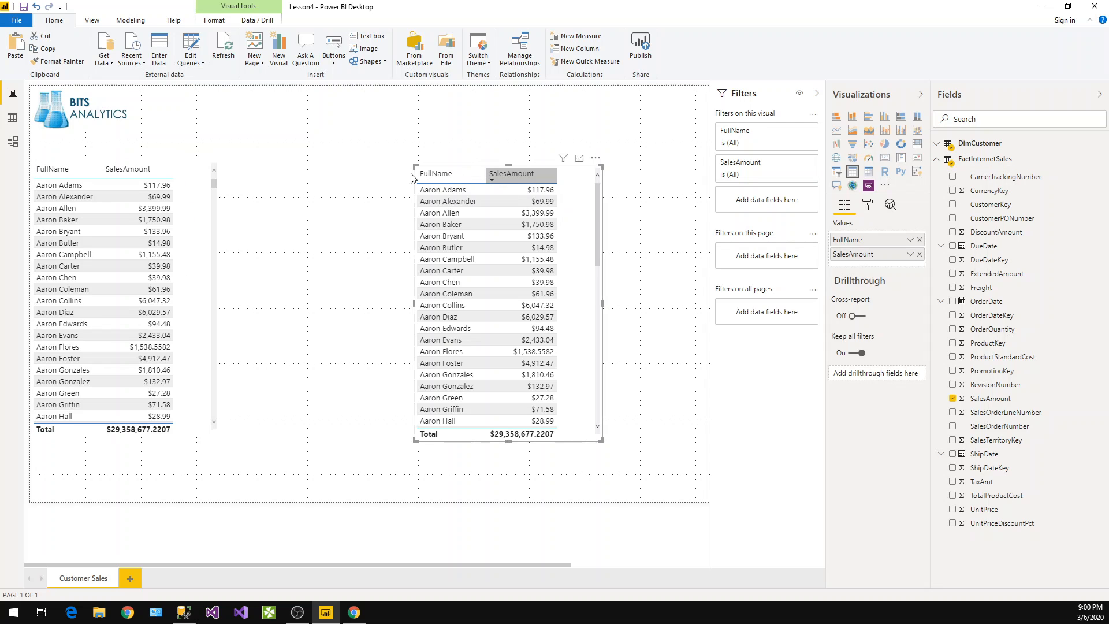
pyautogui.click(329, 174)
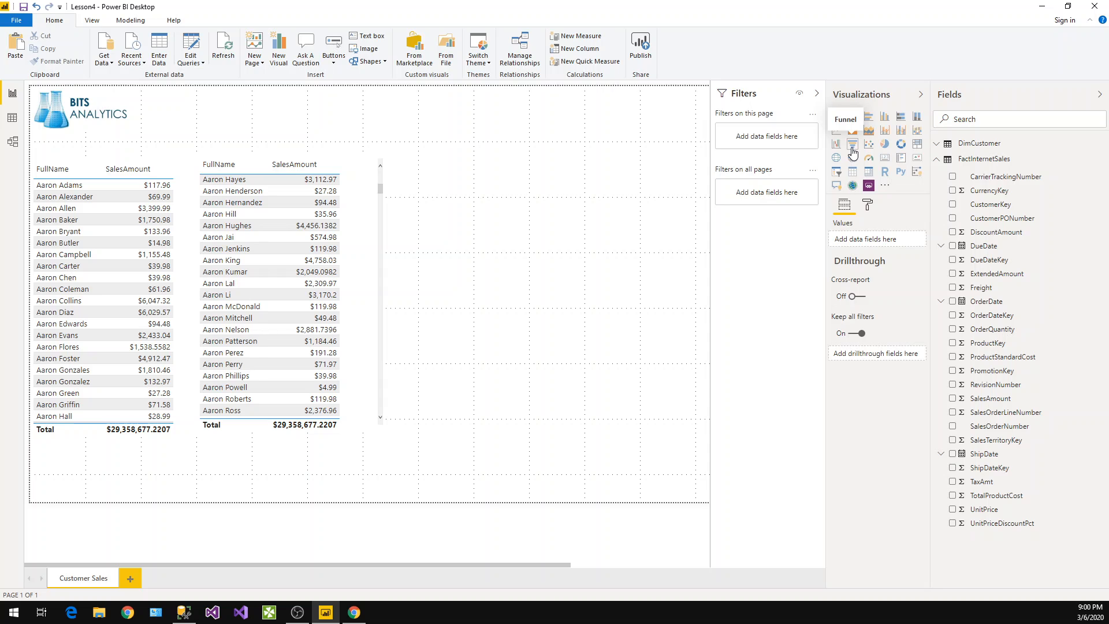
# Convert the copied table into a funnel chart of SalesAmount by FullName
pyautogui.click(853, 151)
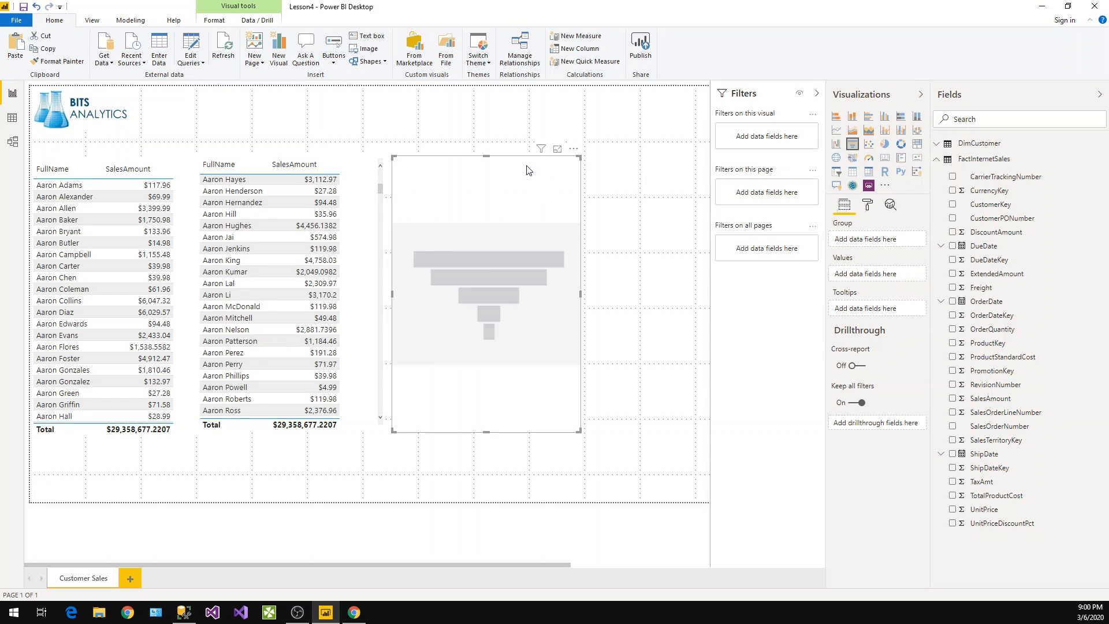
pyautogui.press('Delete')
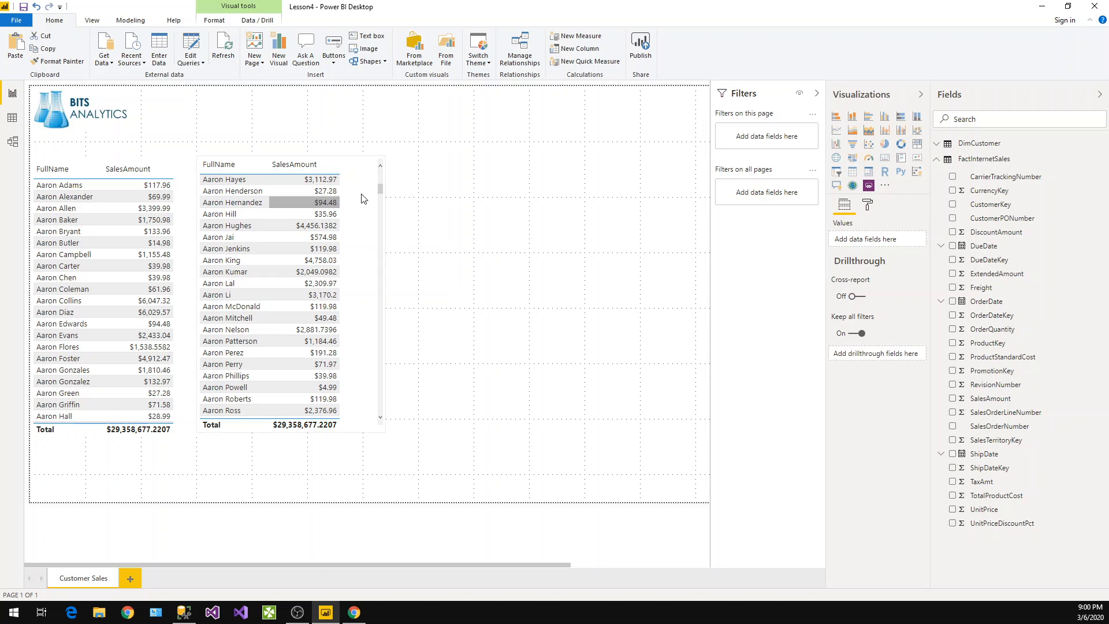
pyautogui.click(373, 202)
pyautogui.click(853, 149)
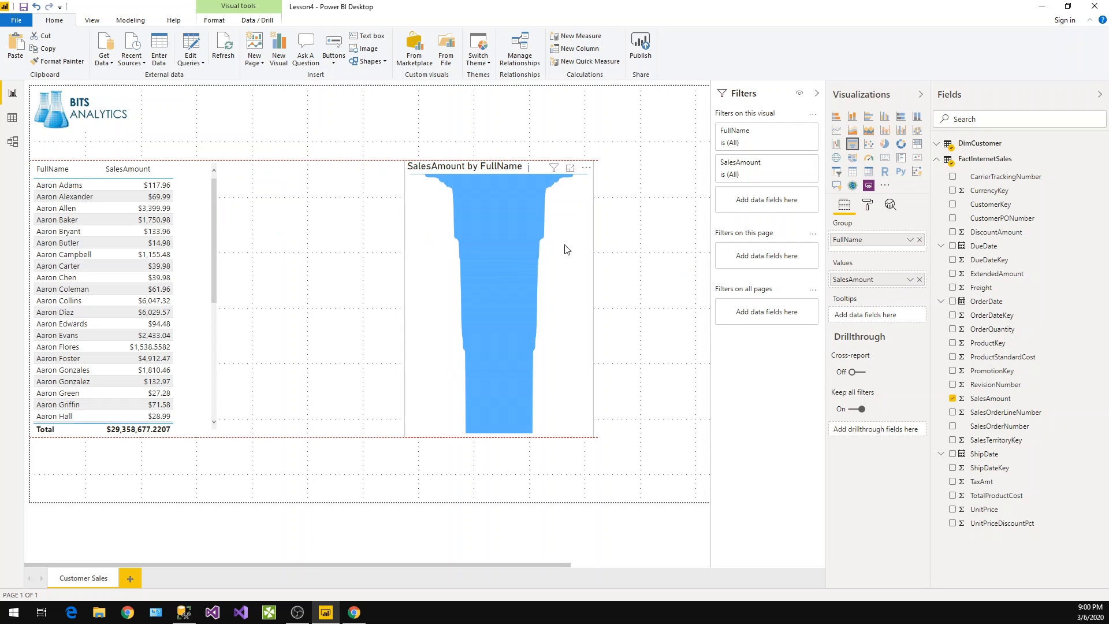
# Filter the funnel's FullName to show the Top 10 customers by SalesAmount and apply the filter
pyautogui.moveTo(541, 226)
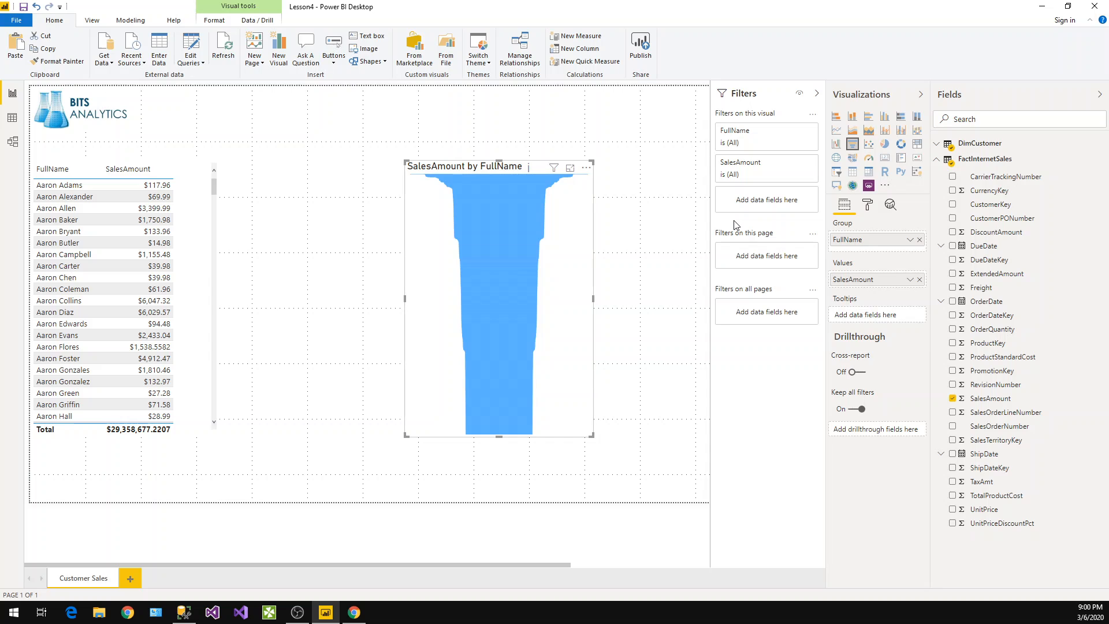
pyautogui.click(797, 133)
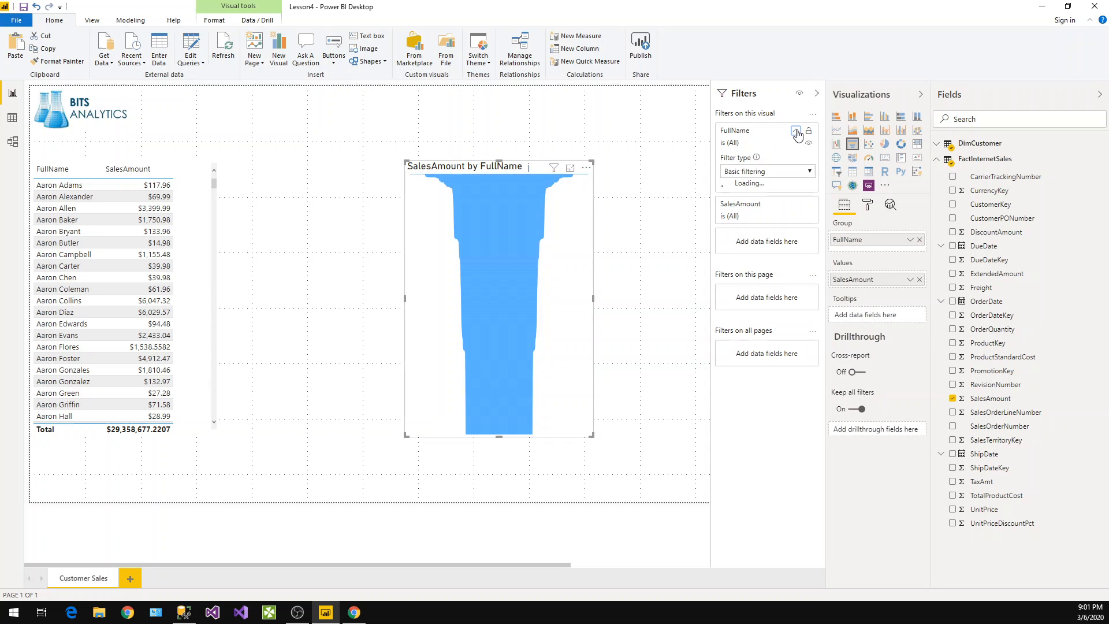
pyautogui.click(762, 172)
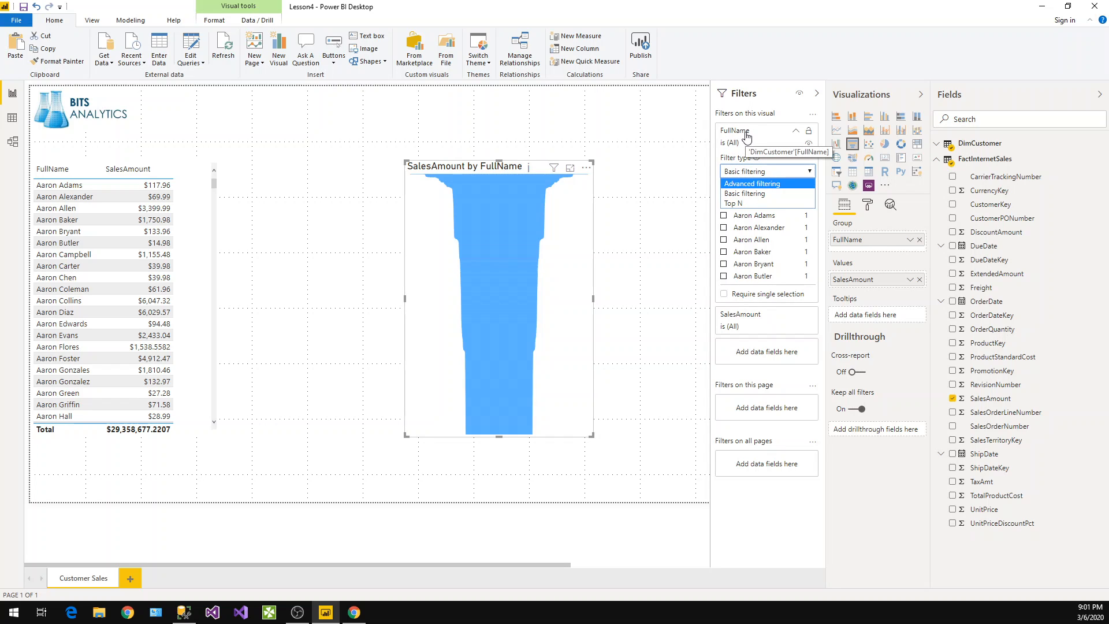
pyautogui.click(735, 205)
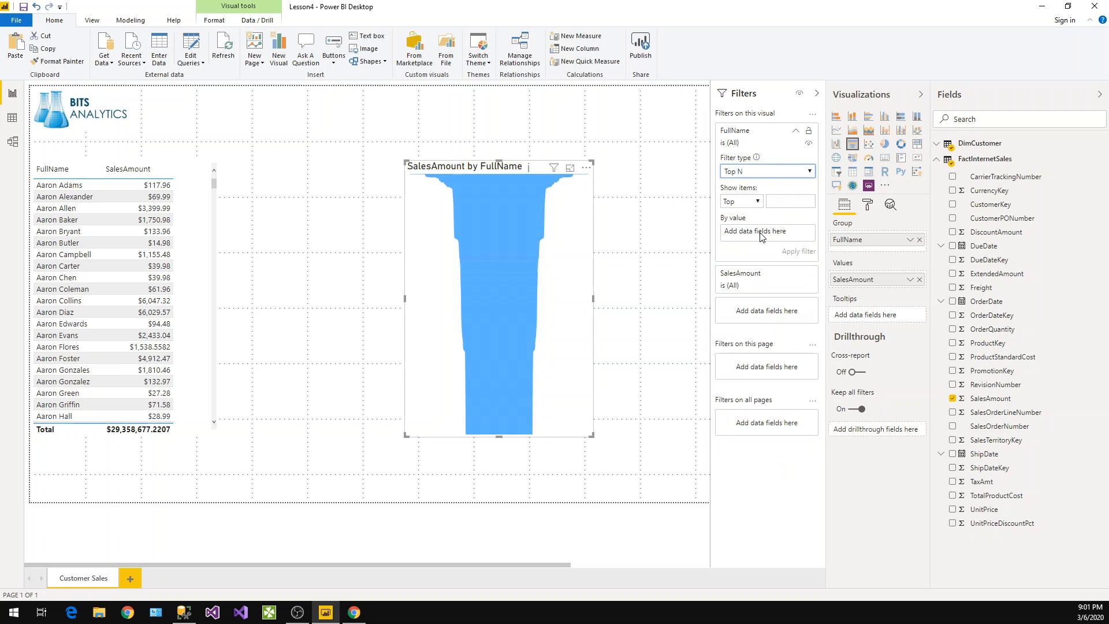
pyautogui.click(778, 200)
pyautogui.moveTo(989, 398); pyautogui.dragTo(777, 236)
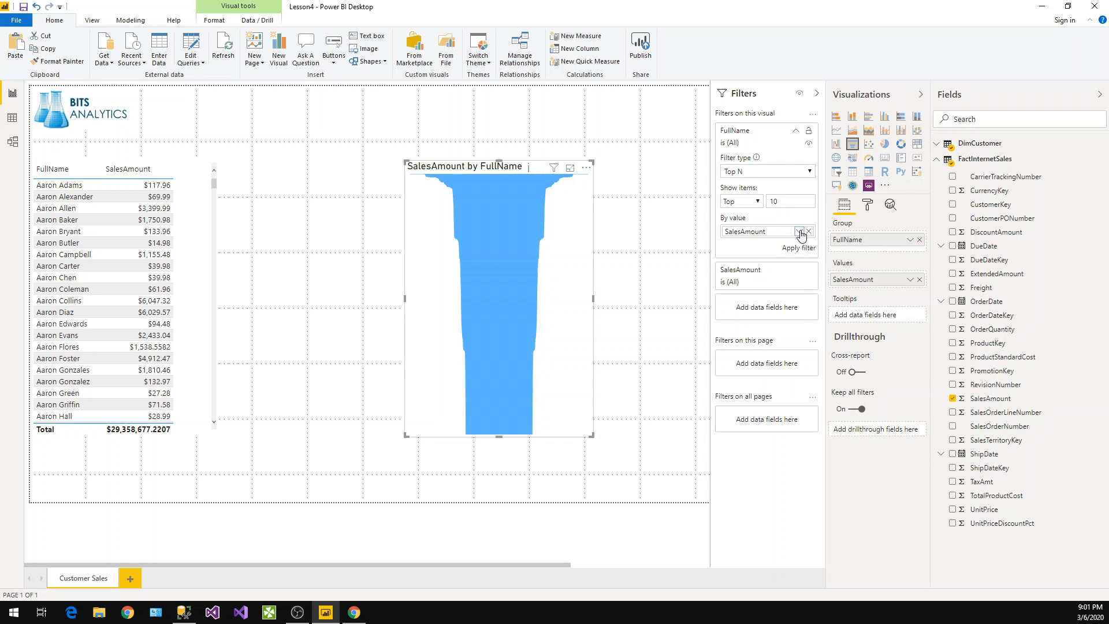
pyautogui.click(800, 232)
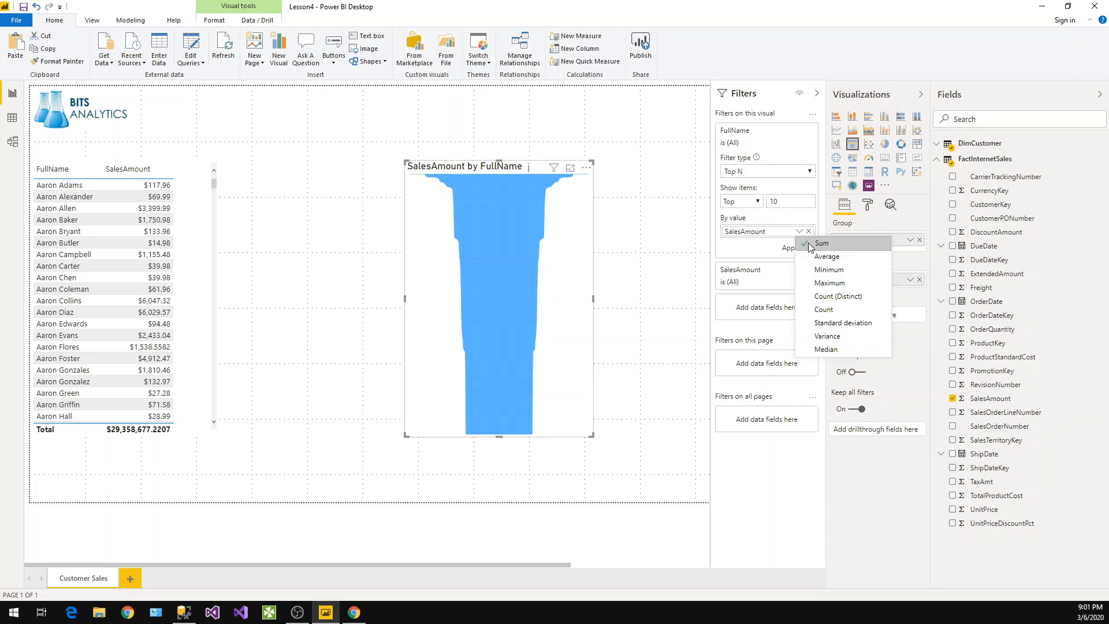
pyautogui.click(811, 245)
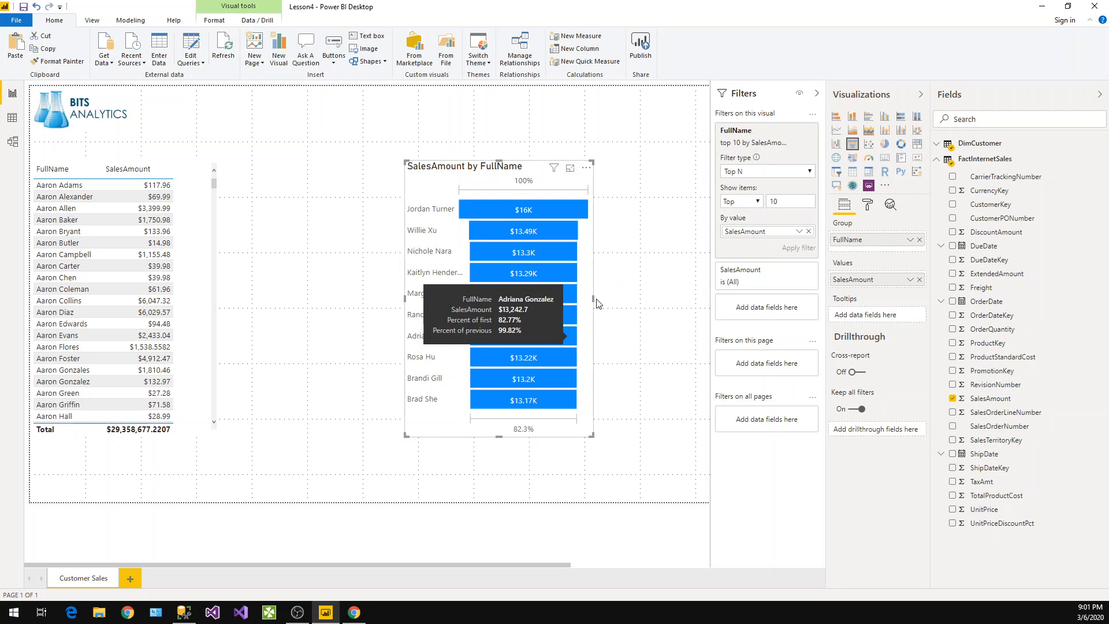
# Widen the funnel chart and move it next to the customer table
pyautogui.moveTo(604, 307); pyautogui.dragTo(682, 306)
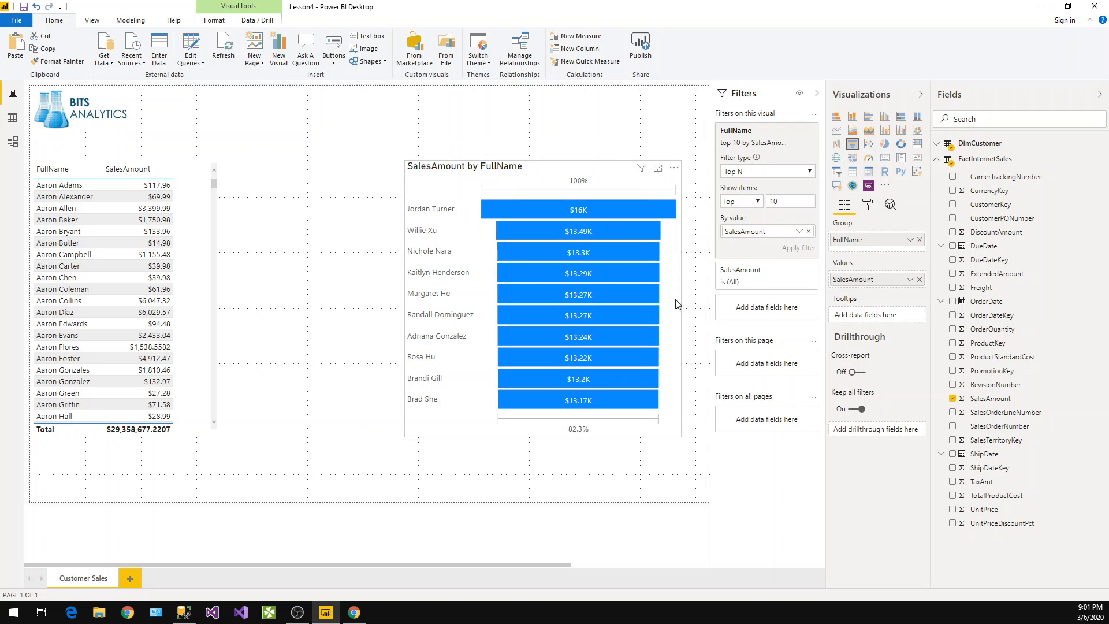
pyautogui.moveTo(578, 211); pyautogui.dragTo(412, 206)
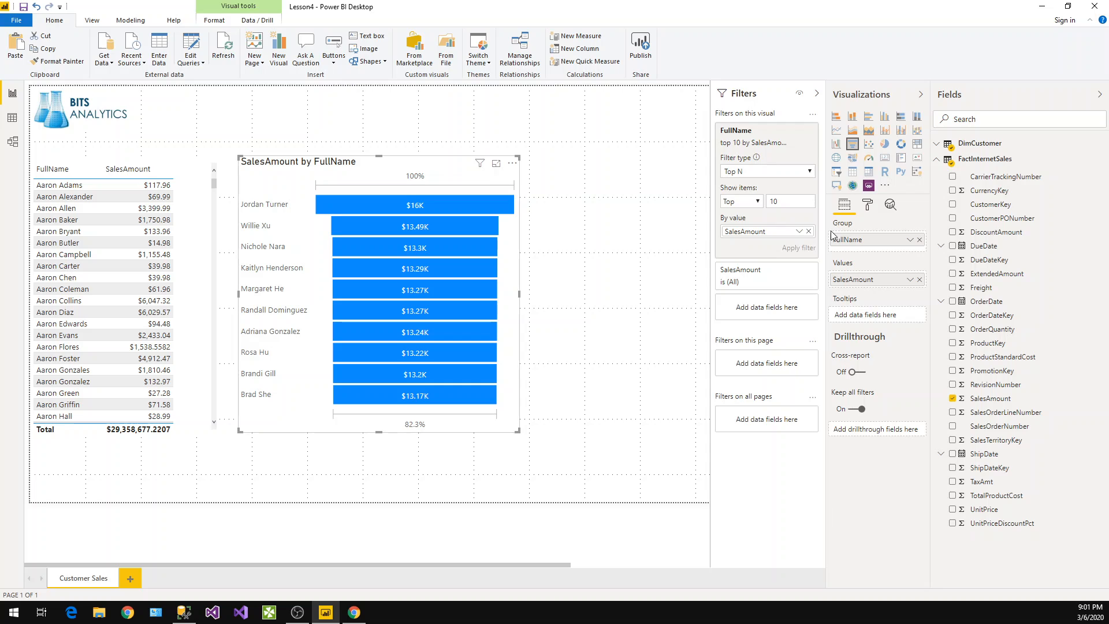
# Open conditional formatting for the funnel's data colours, enable Diverging and pick a light blue minimum colour
pyautogui.click(868, 205)
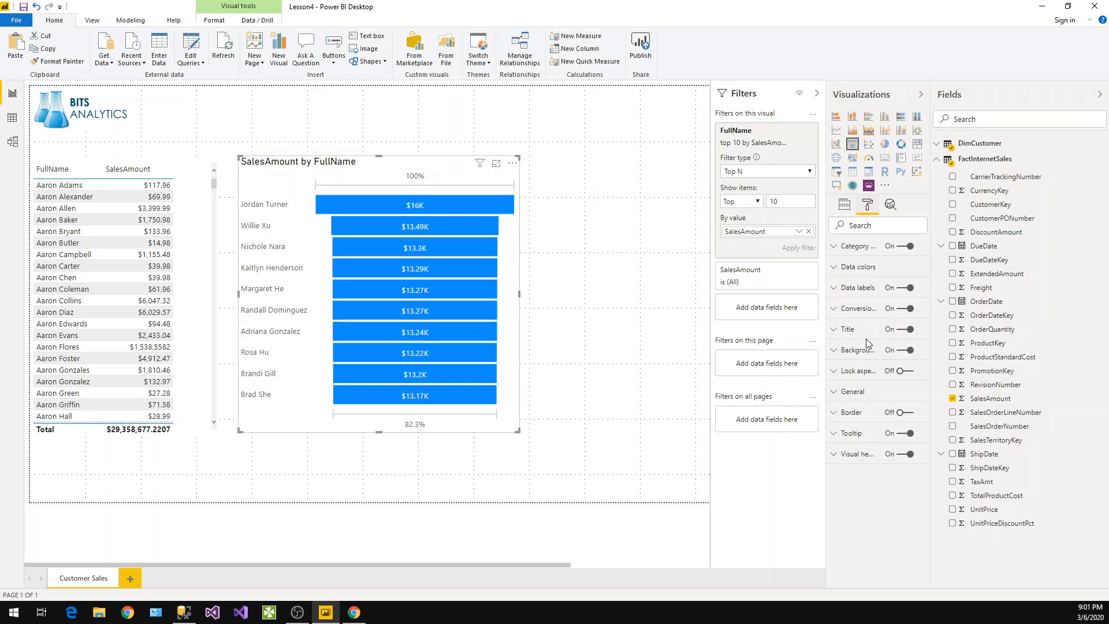
pyautogui.click(841, 269)
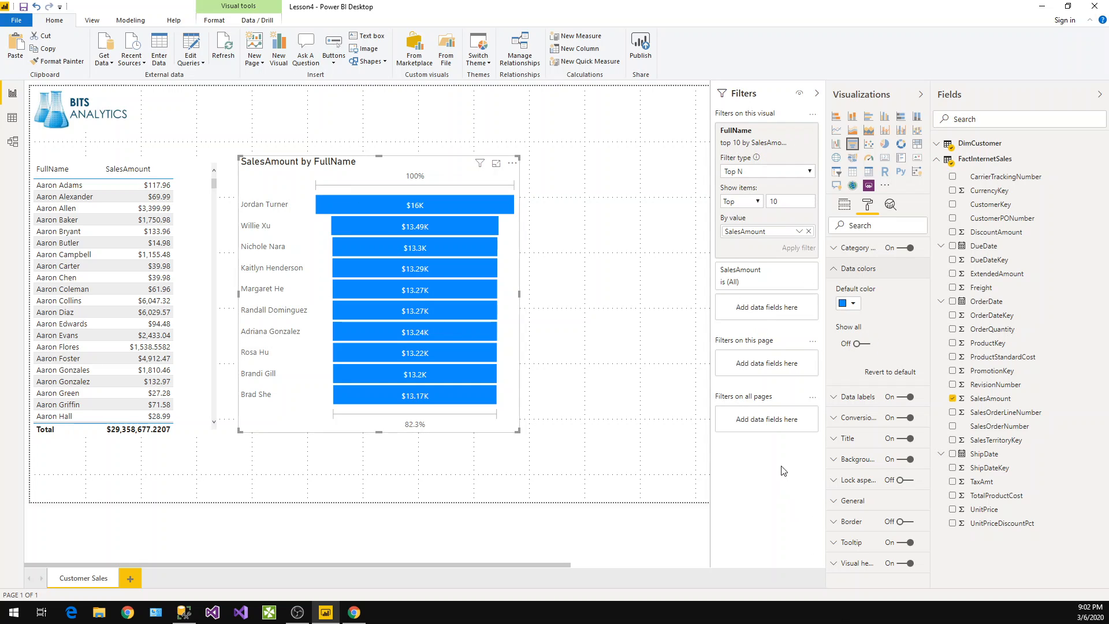
pyautogui.click(844, 206)
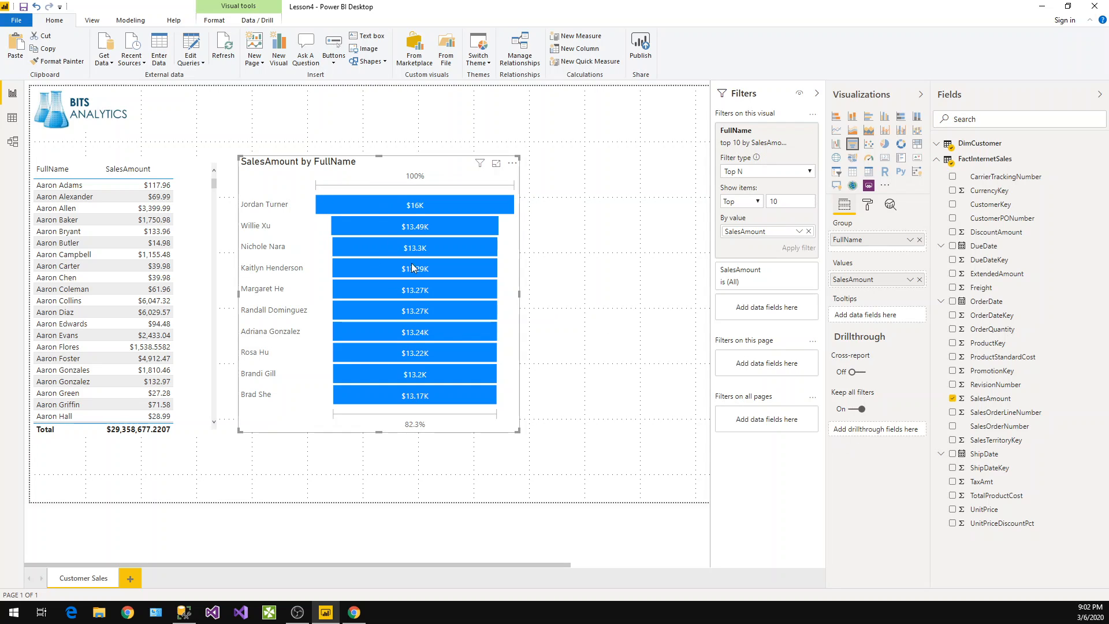
pyautogui.click(867, 208)
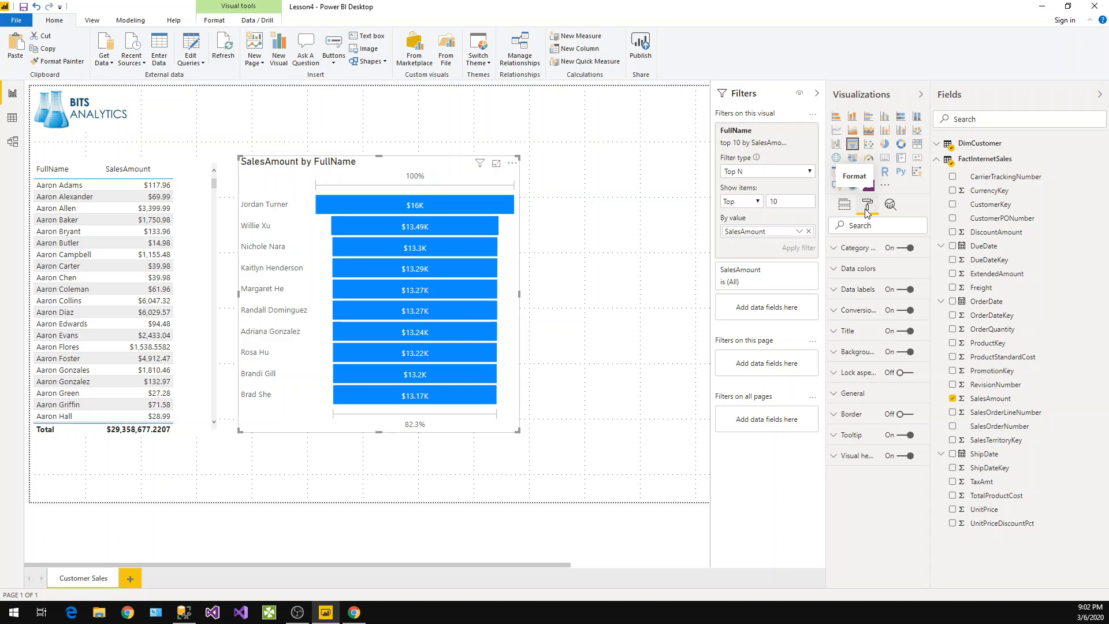
pyautogui.click(850, 269)
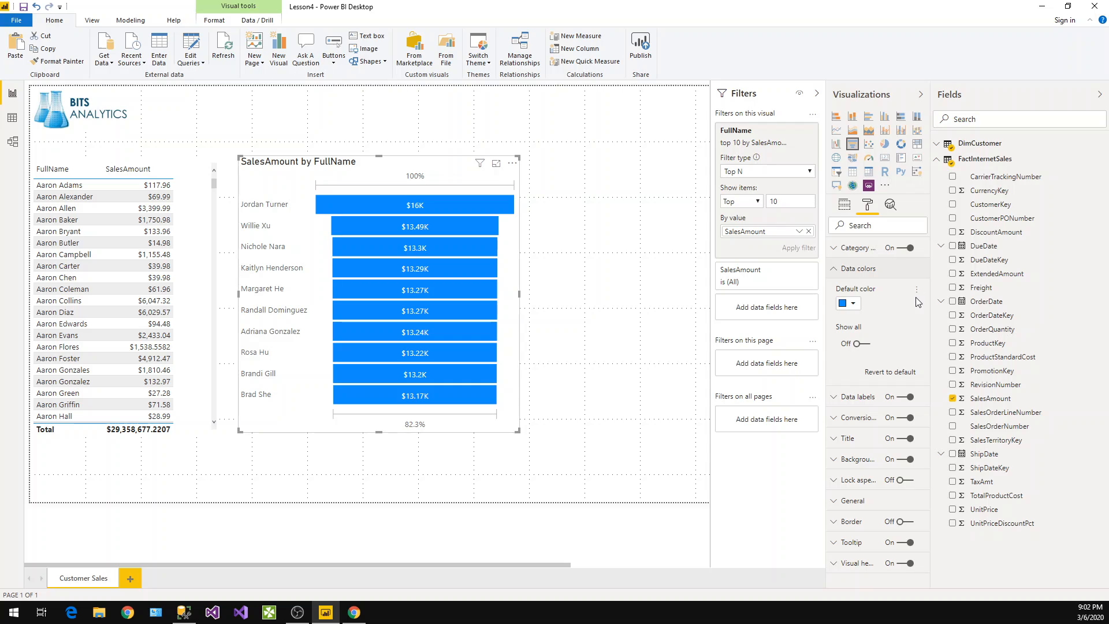
pyautogui.click(918, 292)
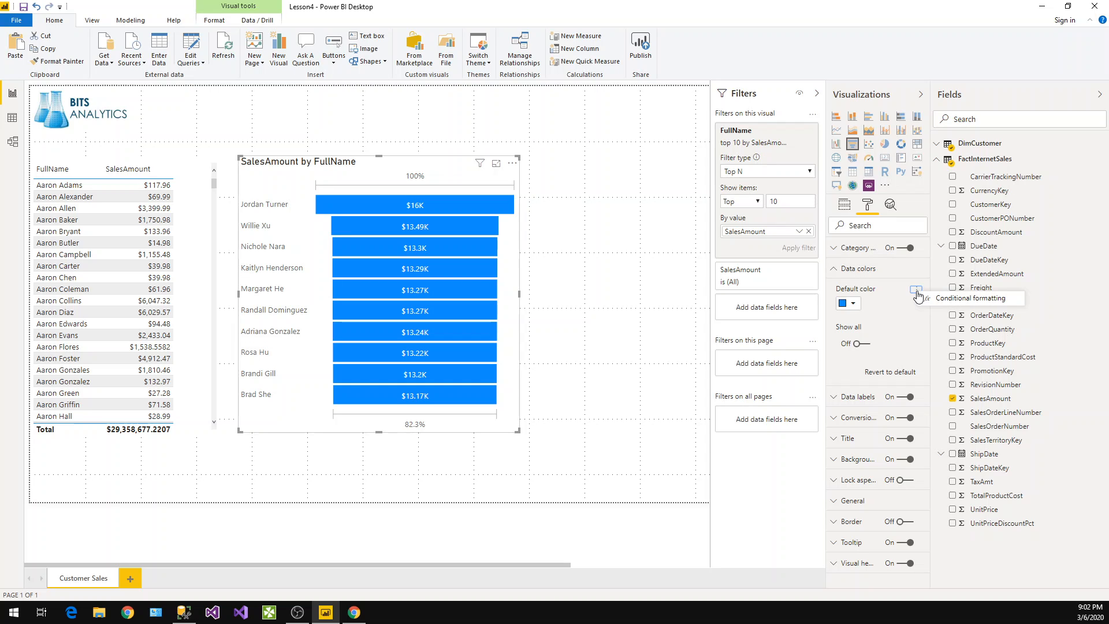
pyautogui.click(927, 296)
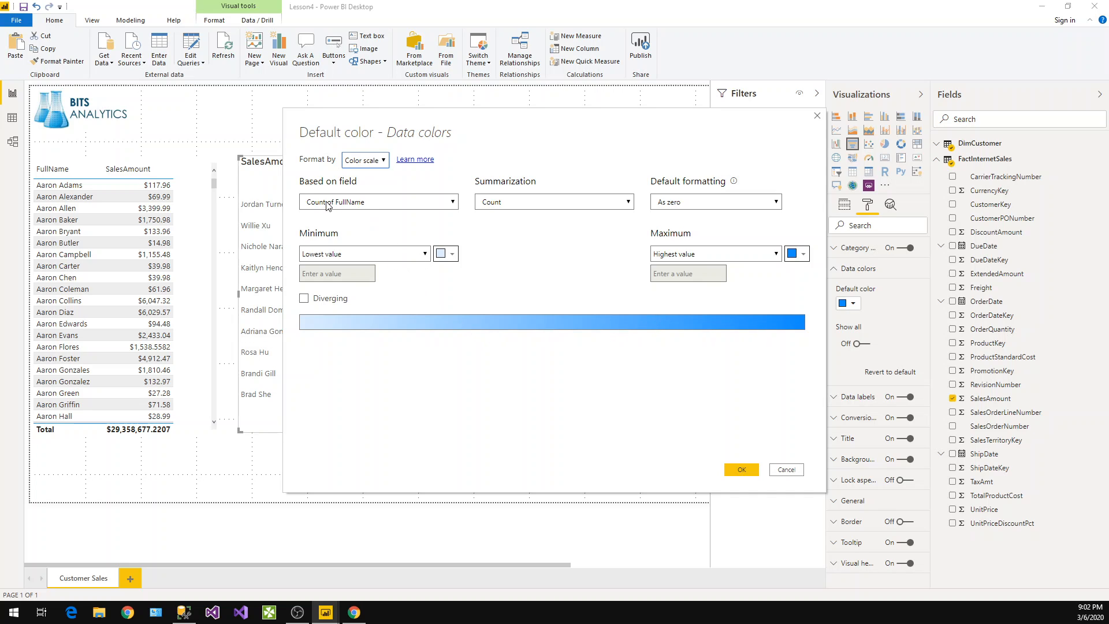
pyautogui.click(302, 300)
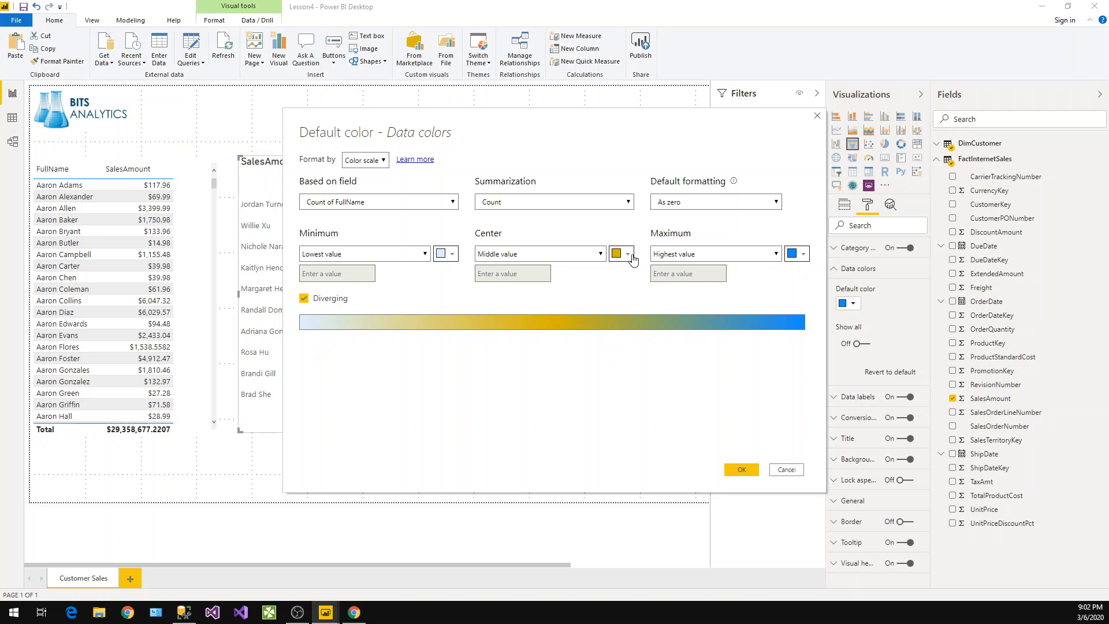
pyautogui.click(450, 257)
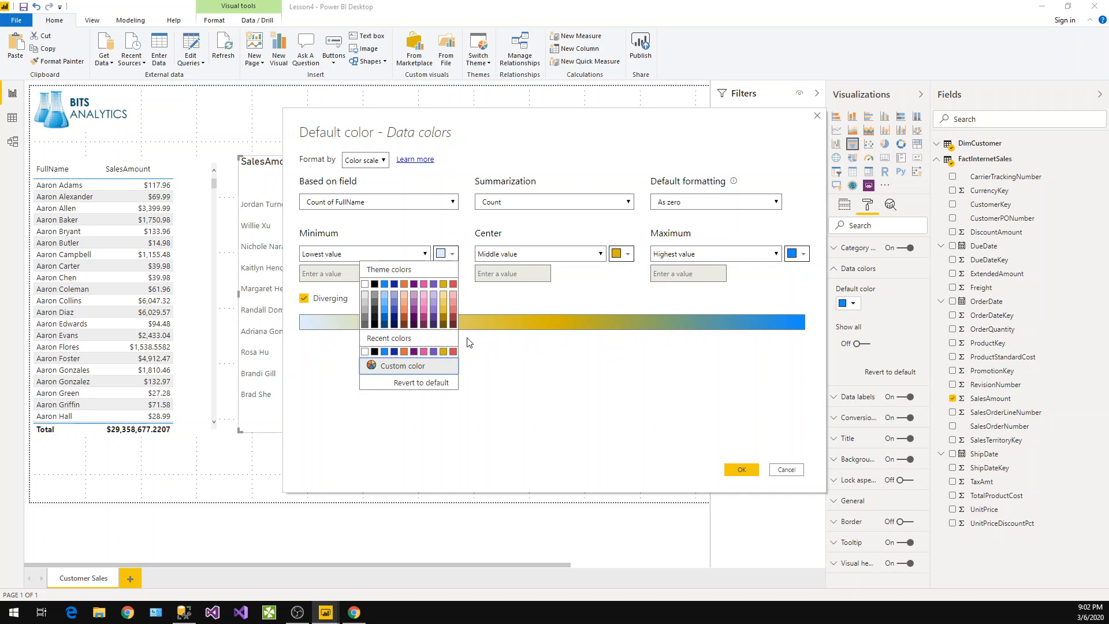
pyautogui.click(386, 304)
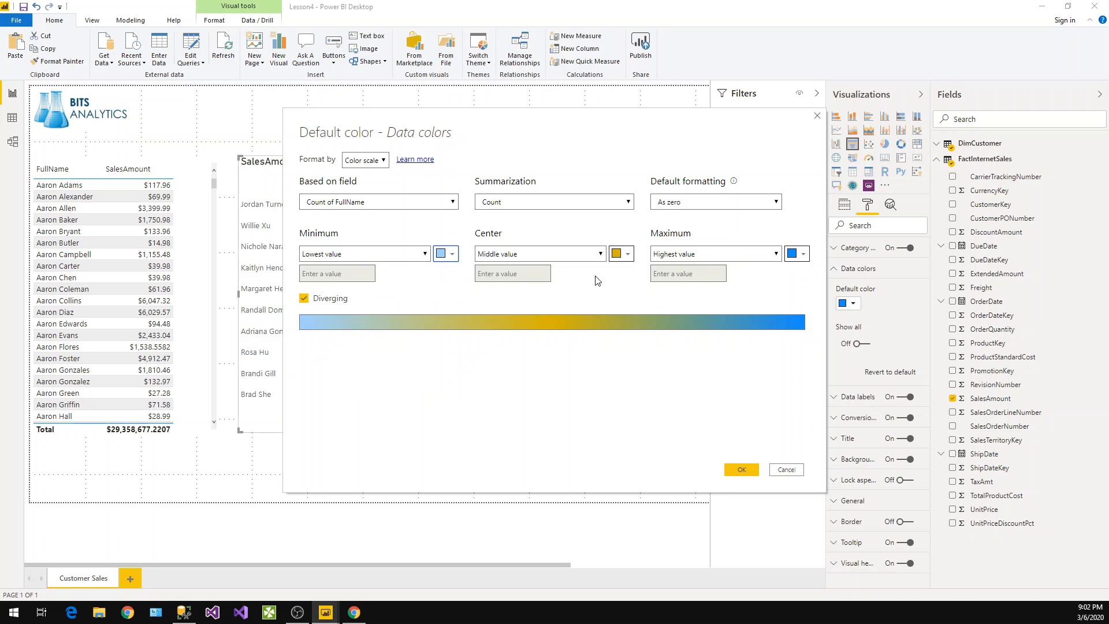
# Set the colour scale's center colour to light blue and maximum colour to a darker blue
pyautogui.click(625, 260)
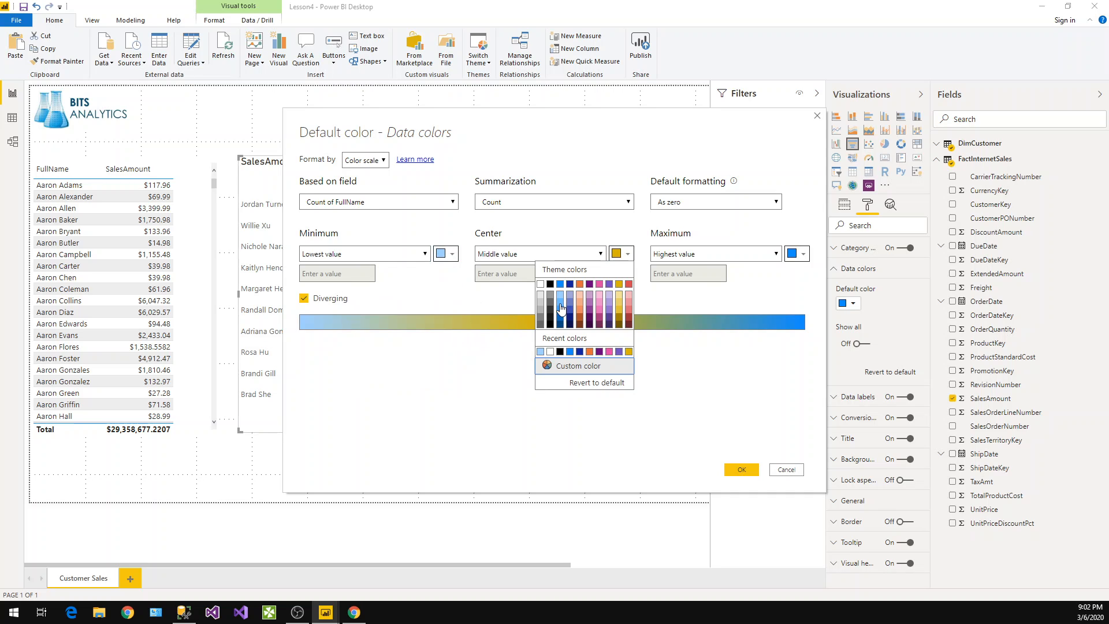
pyautogui.click(561, 305)
pyautogui.click(801, 254)
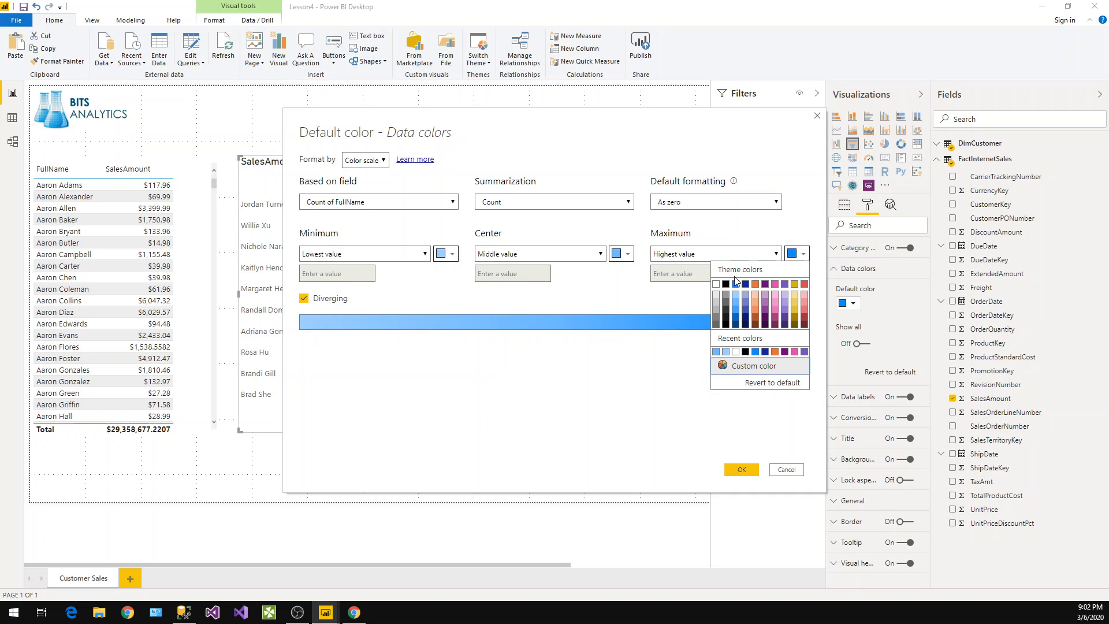
pyautogui.click(735, 317)
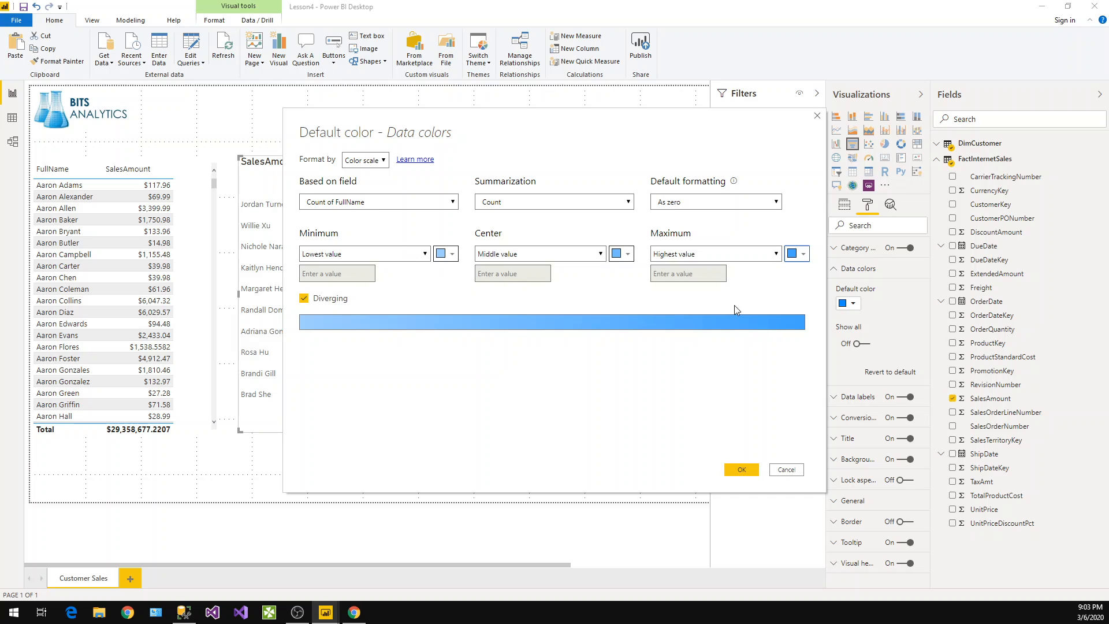
# Base the colour scale on SalesAmount from FactInternetSales and apply the conditional formatting
pyautogui.click(392, 205)
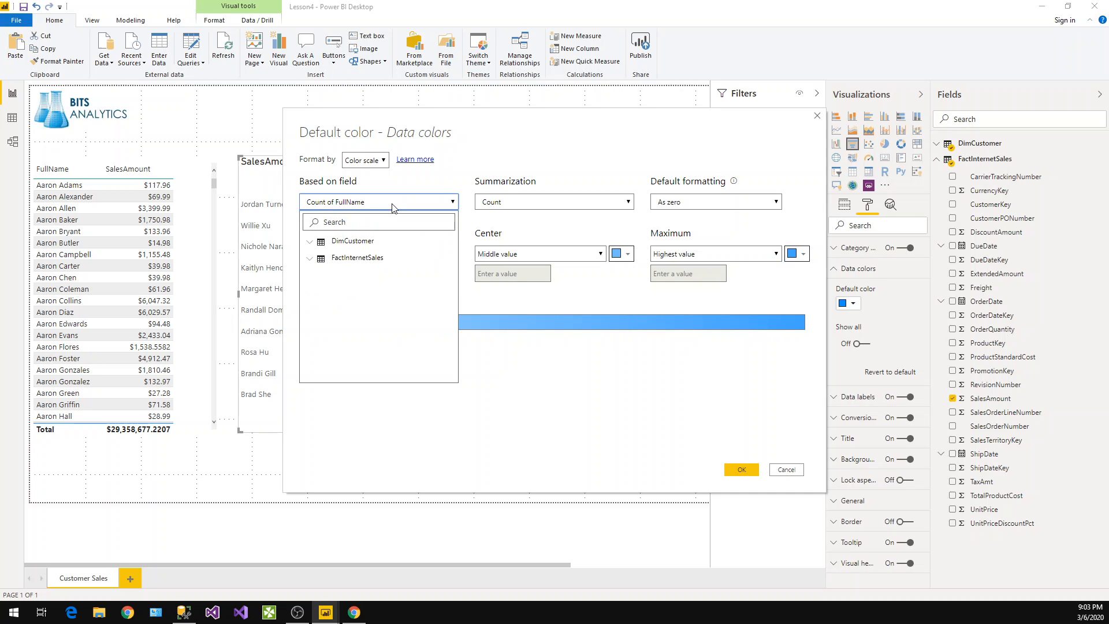
pyautogui.click(315, 264)
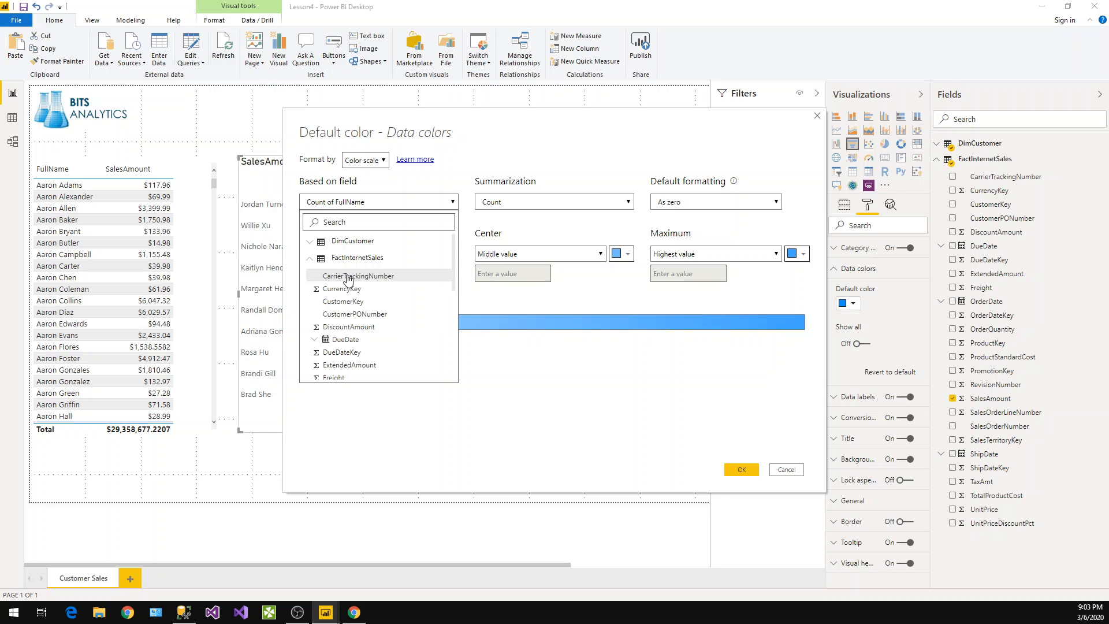
pyautogui.scroll(-5, 364, 347)
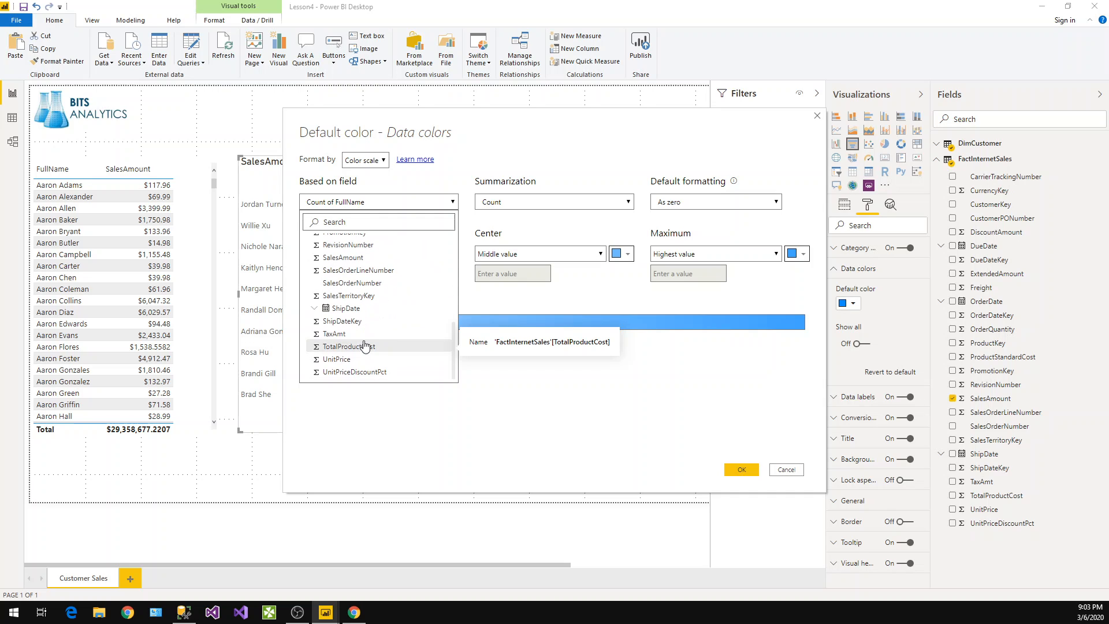
pyautogui.click(356, 257)
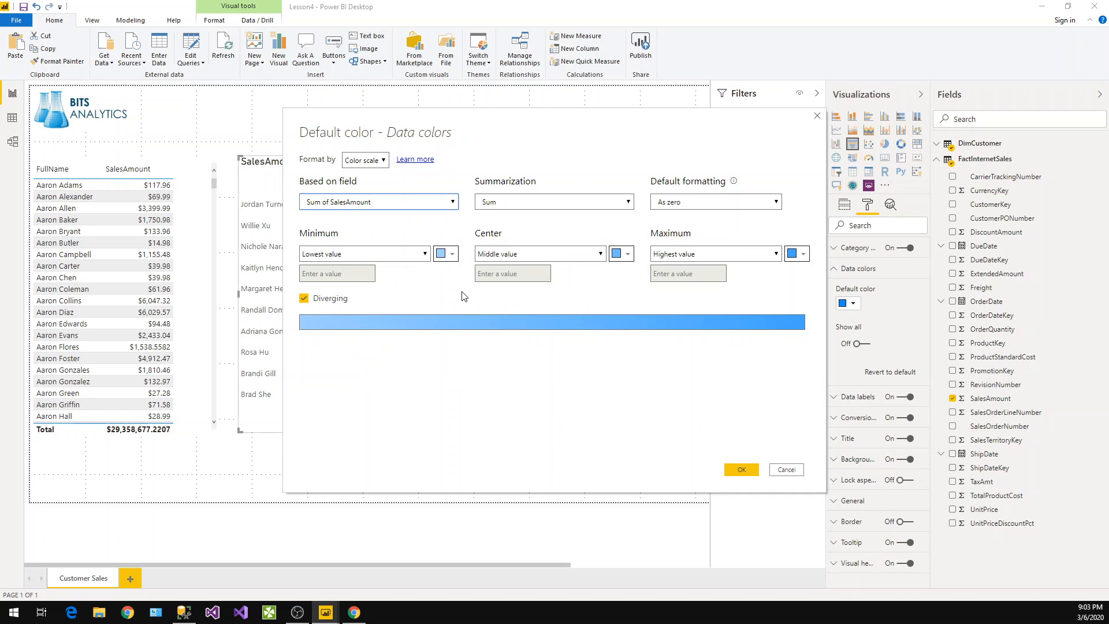
pyautogui.click(742, 469)
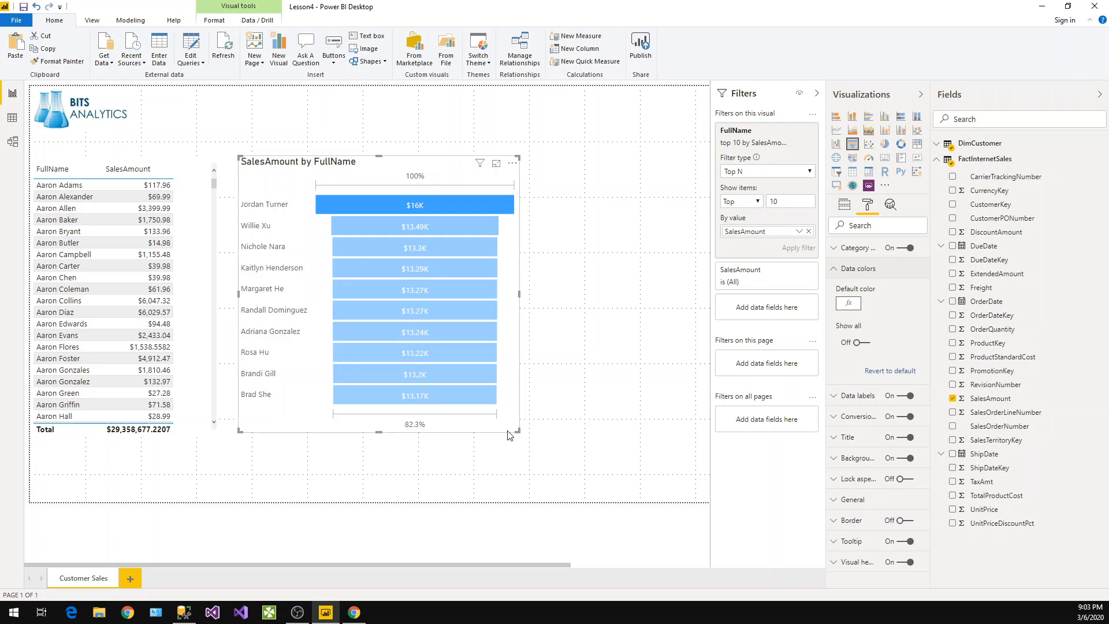
# Narrow the funnel chart slightly
pyautogui.moveTo(517, 431); pyautogui.dragTo(505, 431)
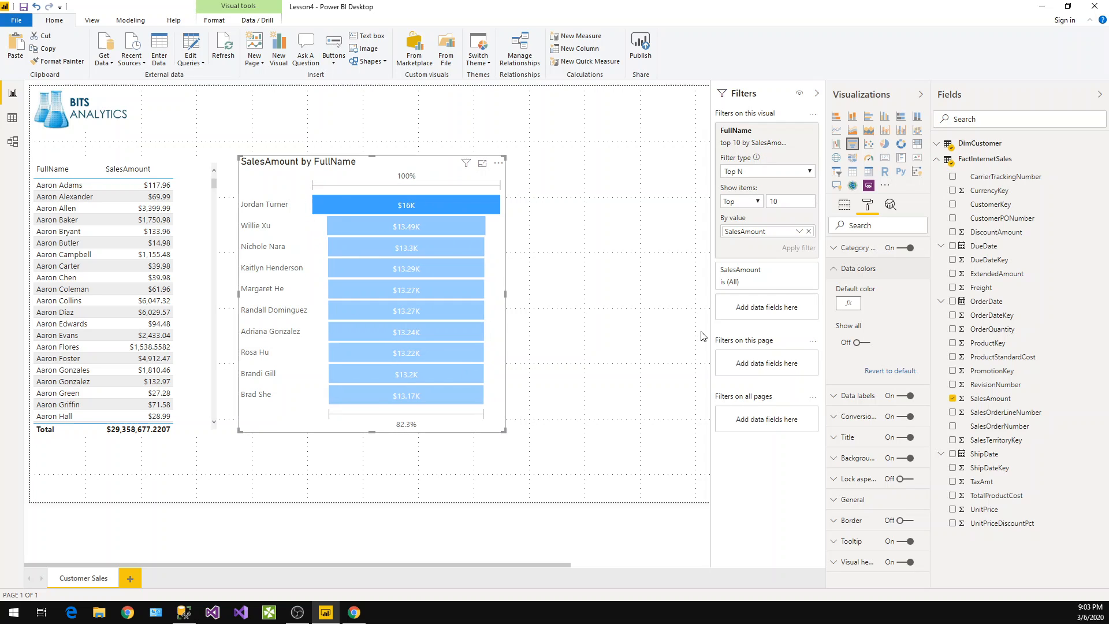
pyautogui.click(837, 271)
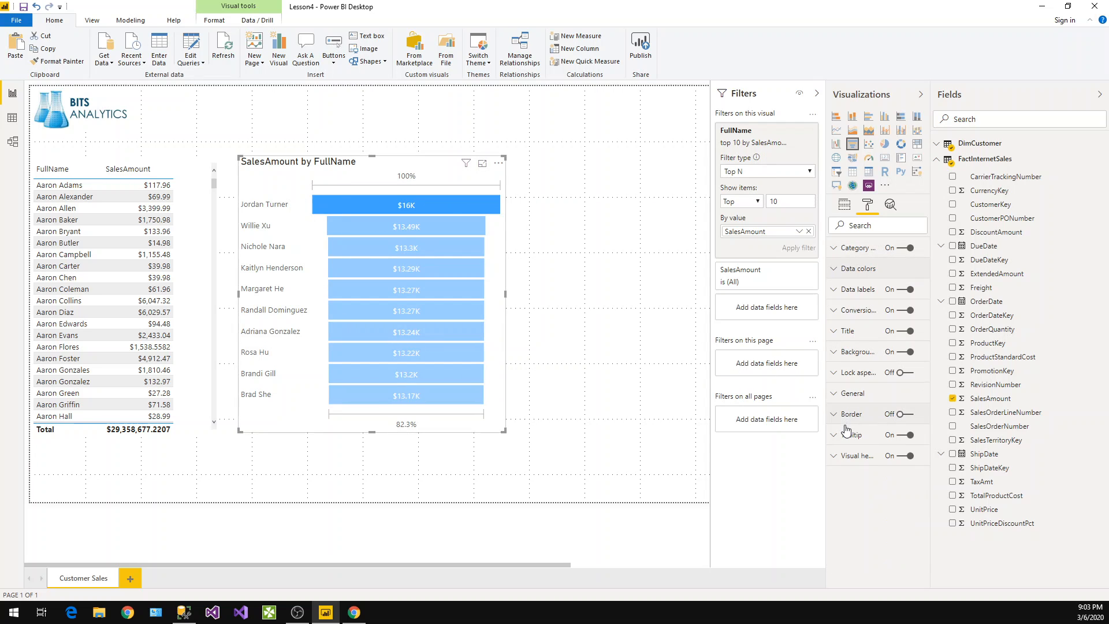
# Rename the funnel chart's title to "Sales Amount by Customer"
pyautogui.click(838, 334)
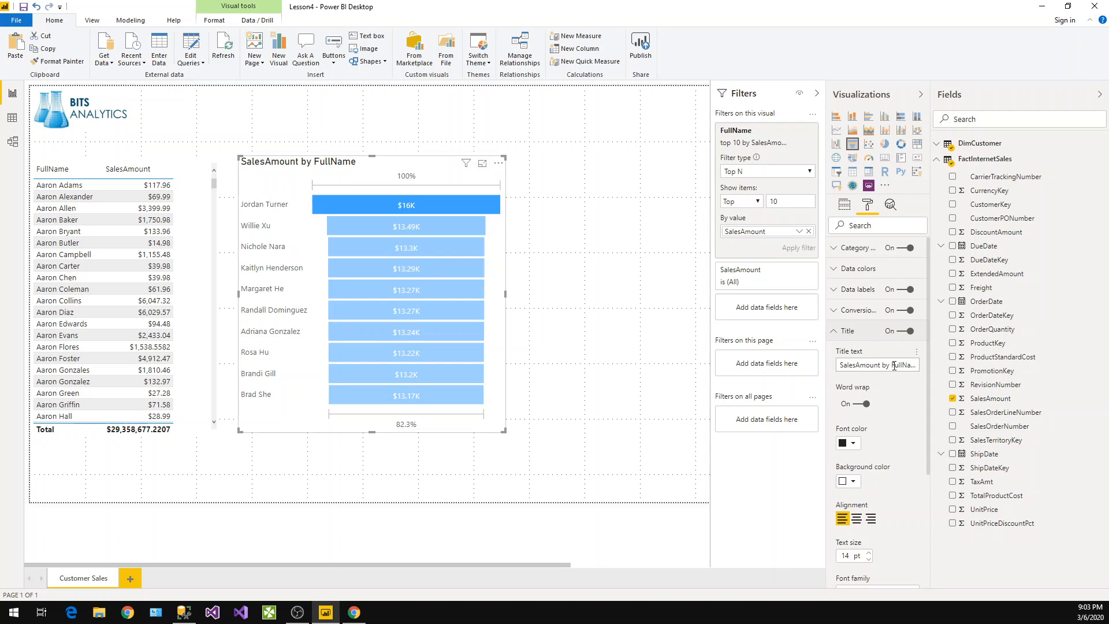
pyautogui.click(903, 366)
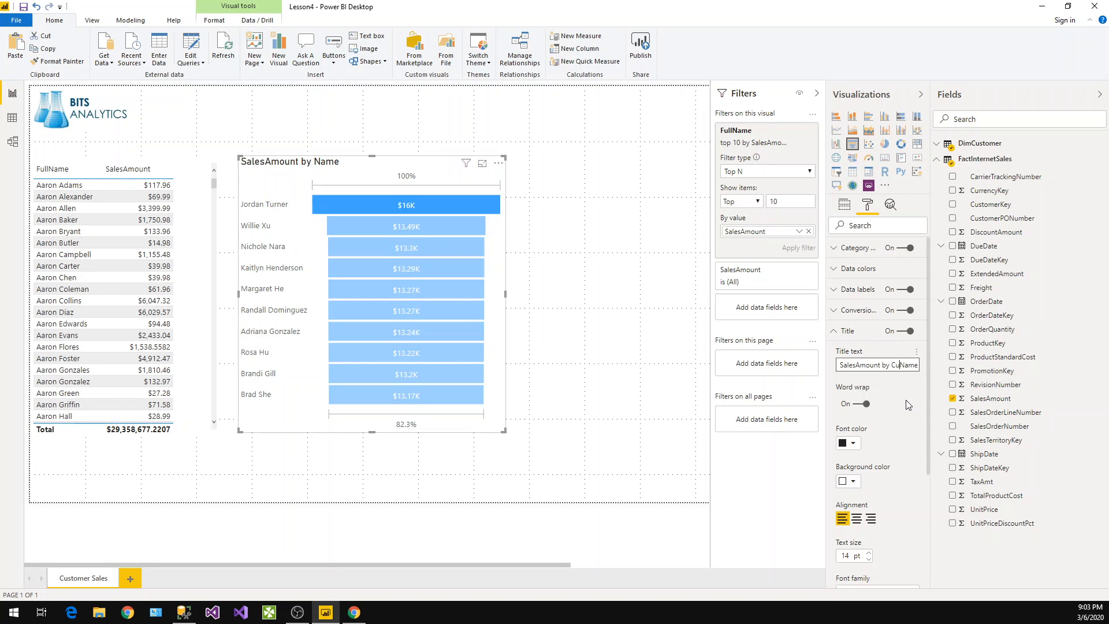
pyautogui.write('mer')
# Set the funnel title's background colour to dark blue
pyautogui.click(858, 482)
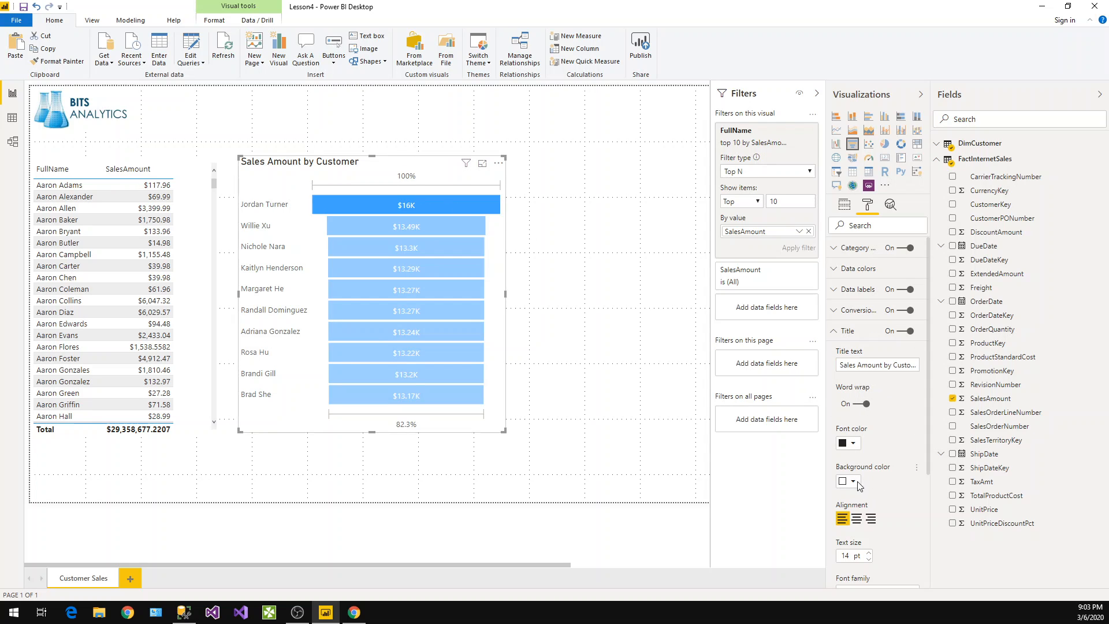
pyautogui.click(853, 482)
pyautogui.click(851, 484)
pyautogui.click(851, 484)
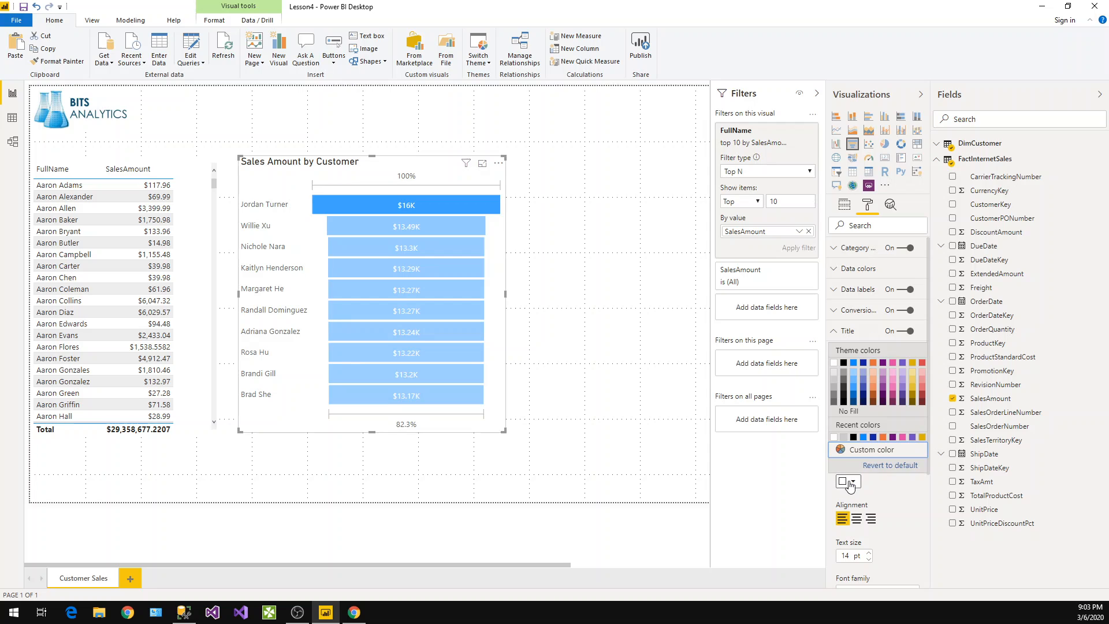
pyautogui.click(853, 401)
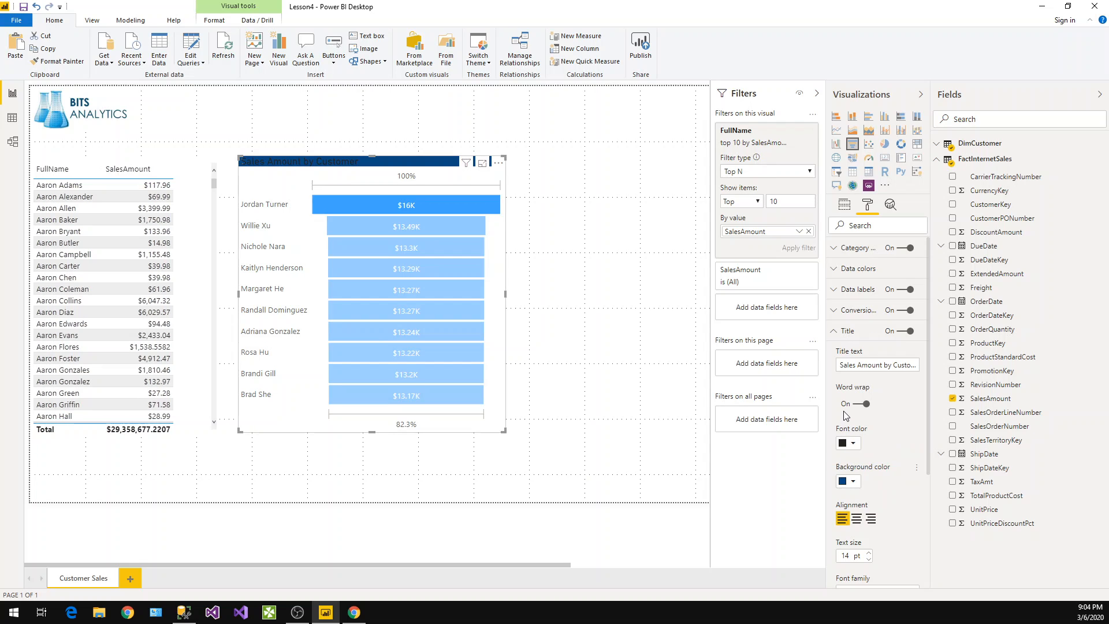
# Set the funnel title's font colour to white
pyautogui.click(850, 444)
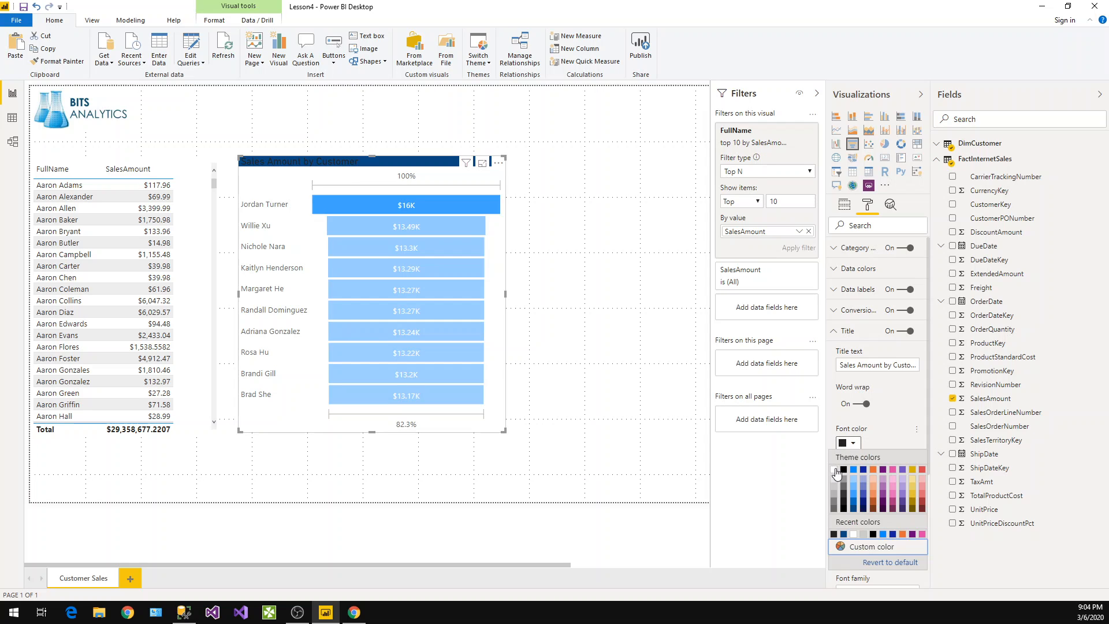
pyautogui.click(833, 470)
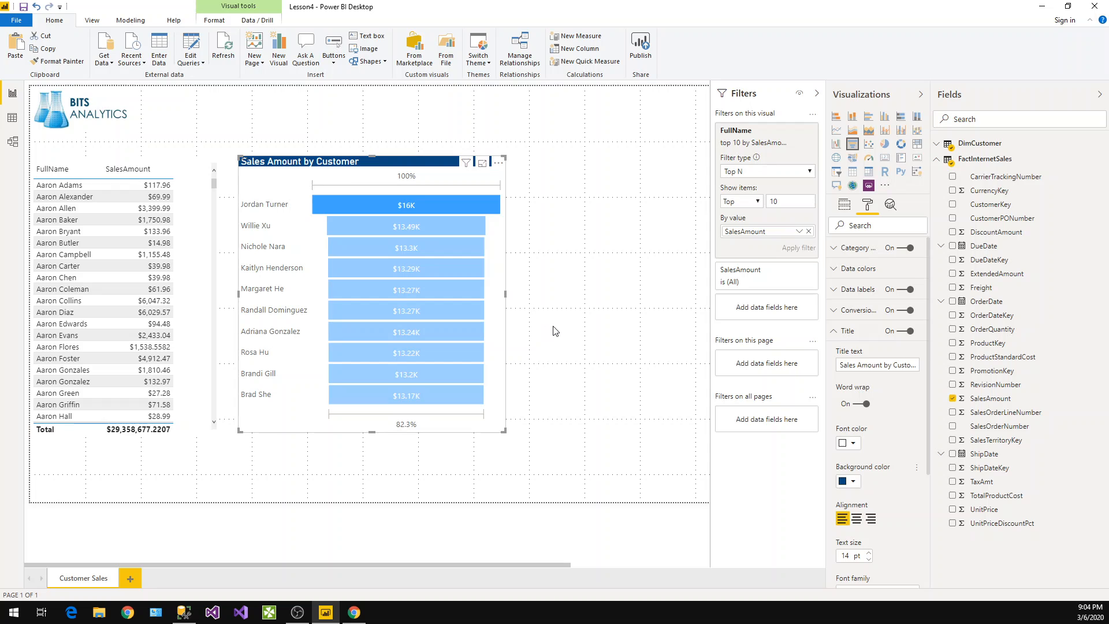
pyautogui.click(833, 334)
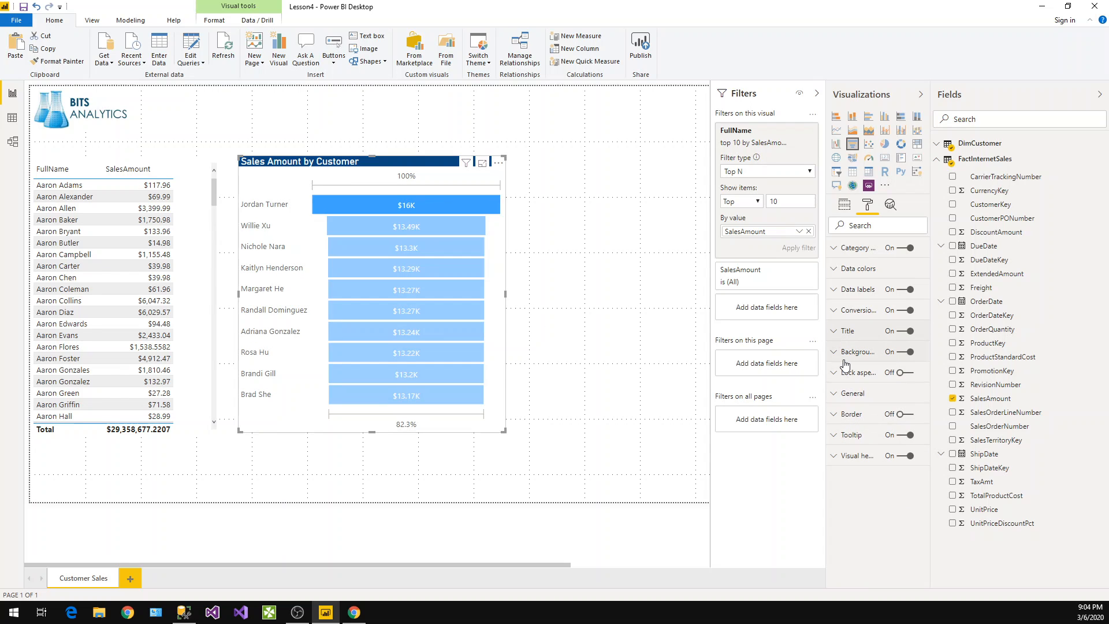
# Give the funnel visual a light purple background with 63% transparency
pyautogui.click(843, 353)
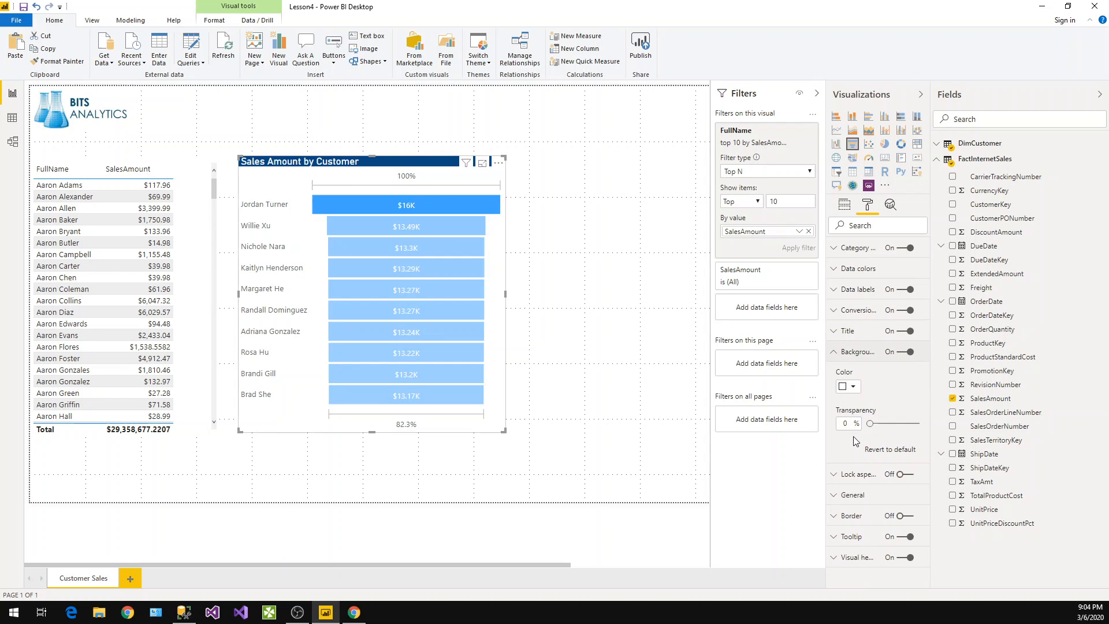
pyautogui.click(851, 387)
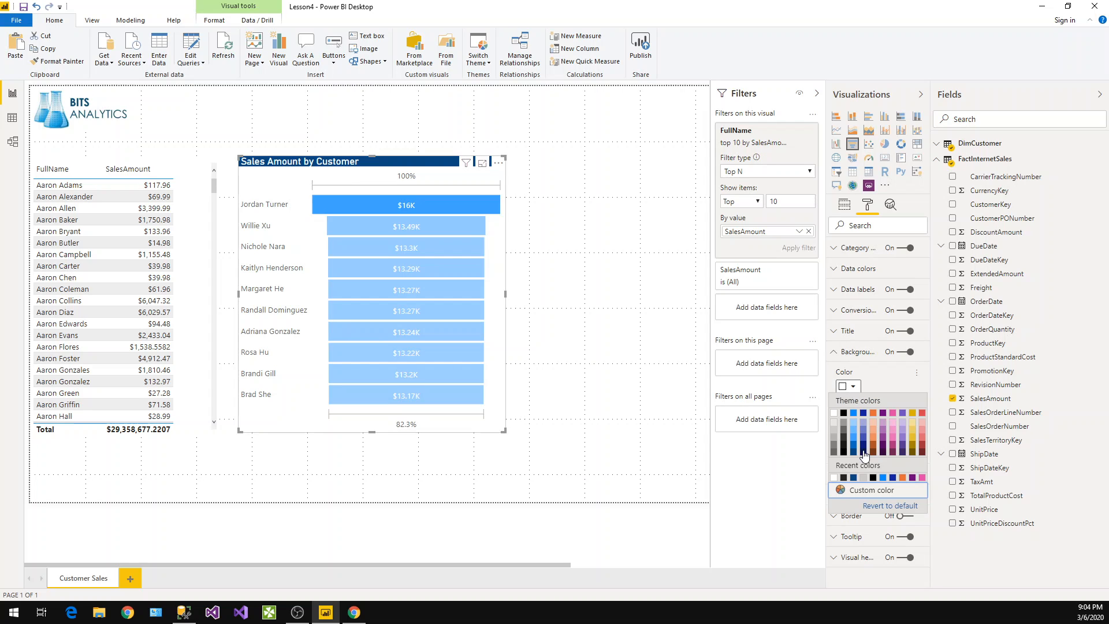
pyautogui.click(903, 425)
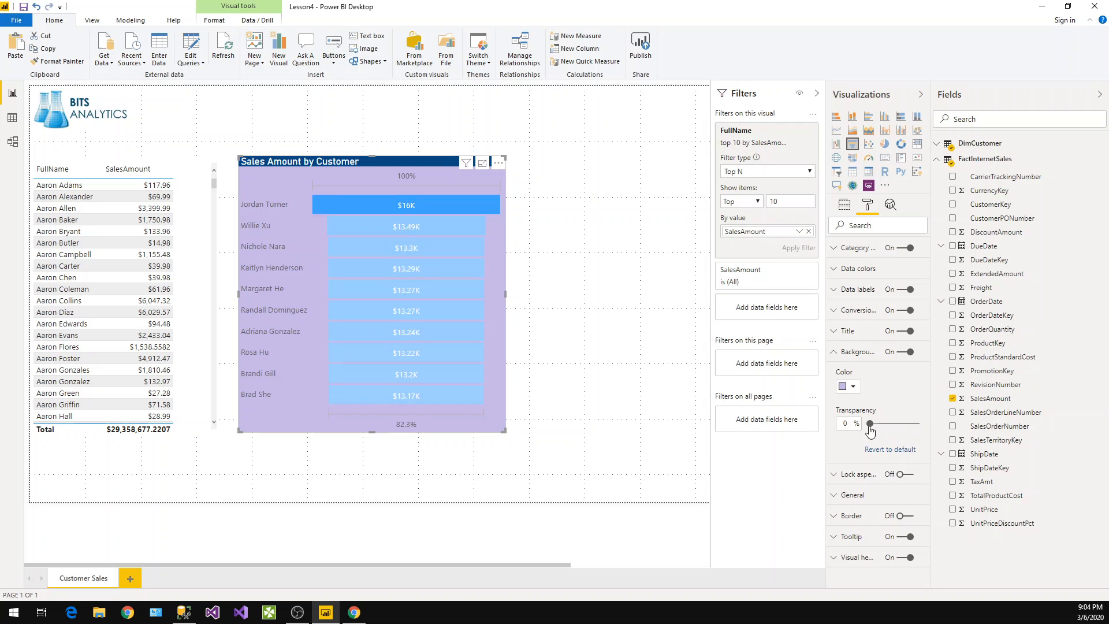
pyautogui.moveTo(893, 430); pyautogui.dragTo(901, 433)
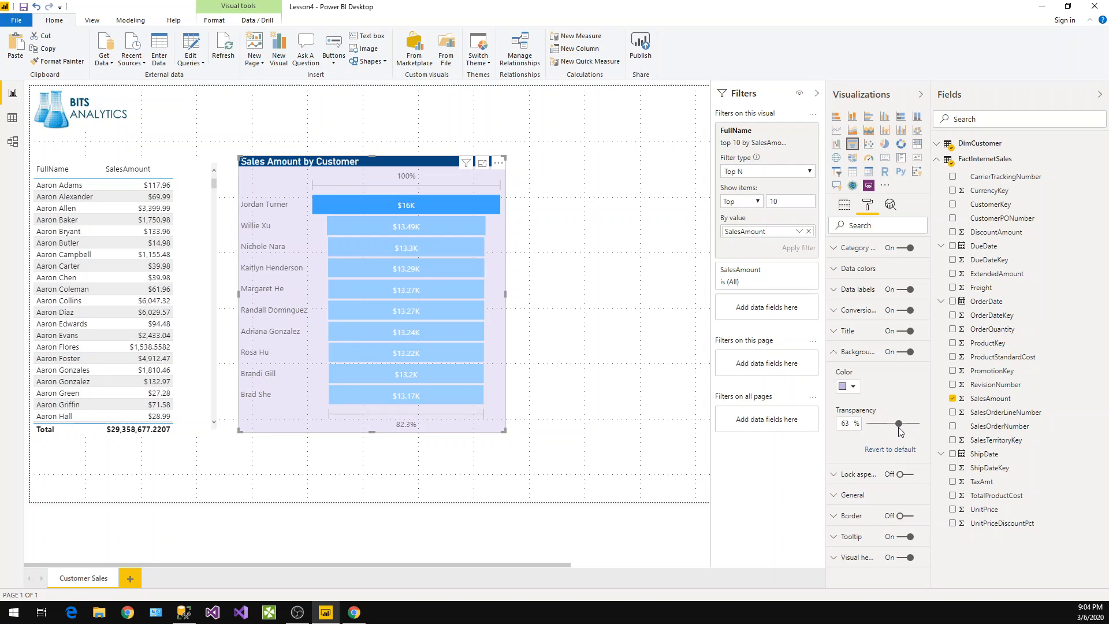
pyautogui.click(854, 386)
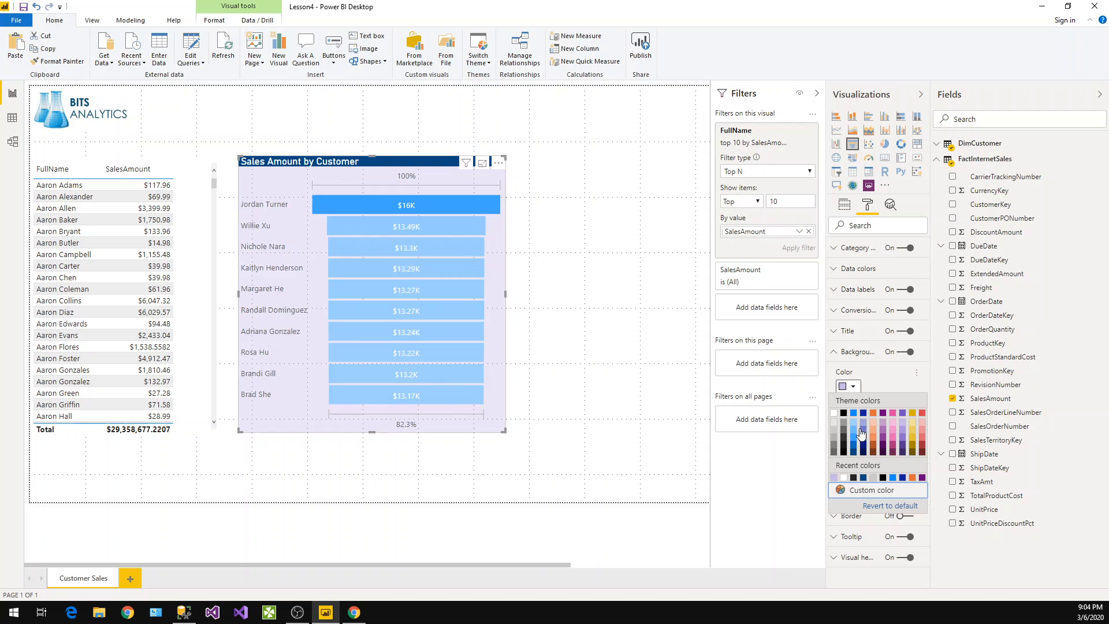
pyautogui.click(870, 491)
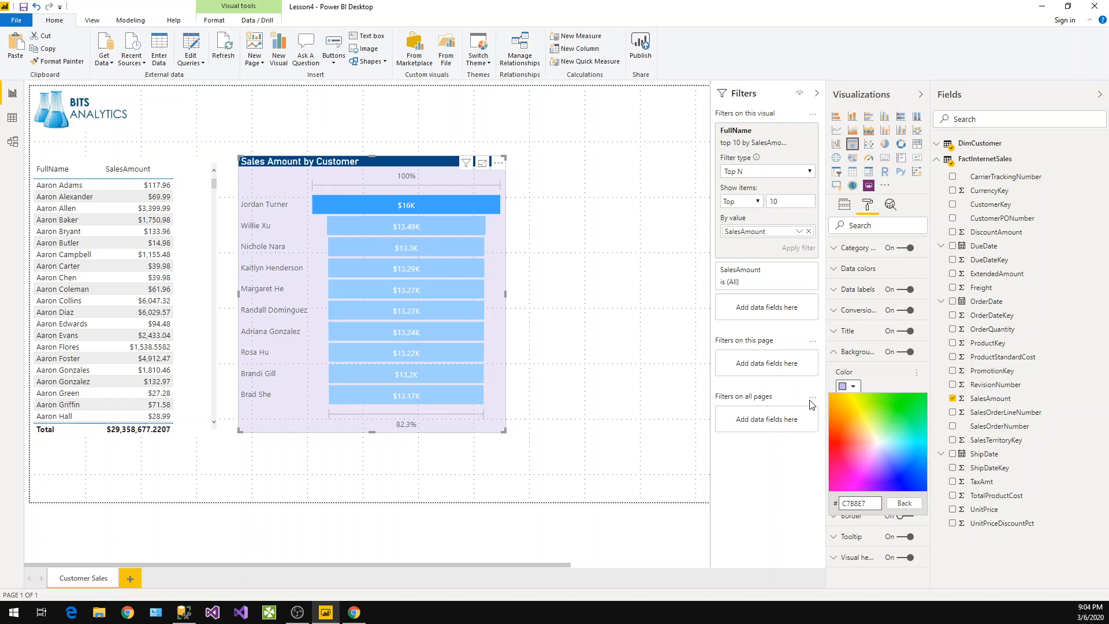
pyautogui.click(903, 503)
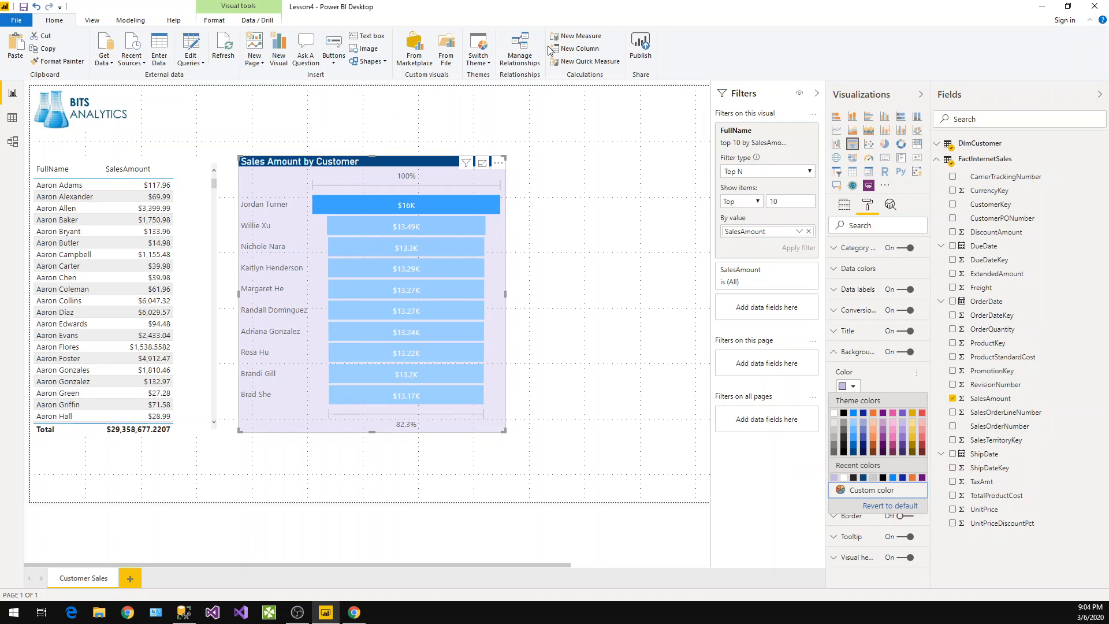
# Switch the report theme to Divergent
pyautogui.click(478, 58)
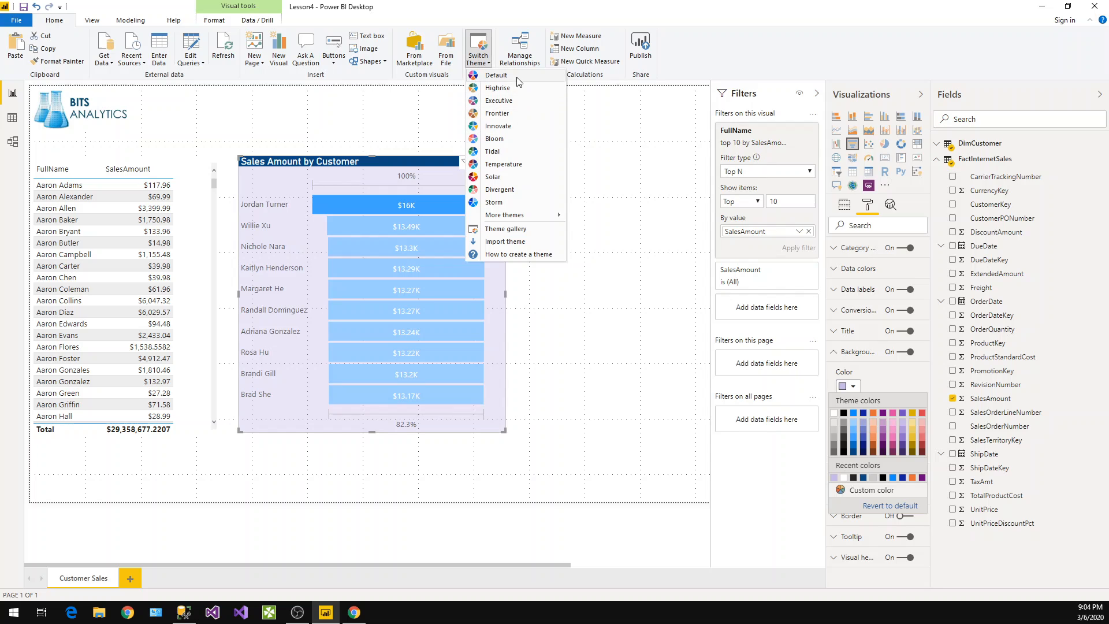
pyautogui.click(515, 195)
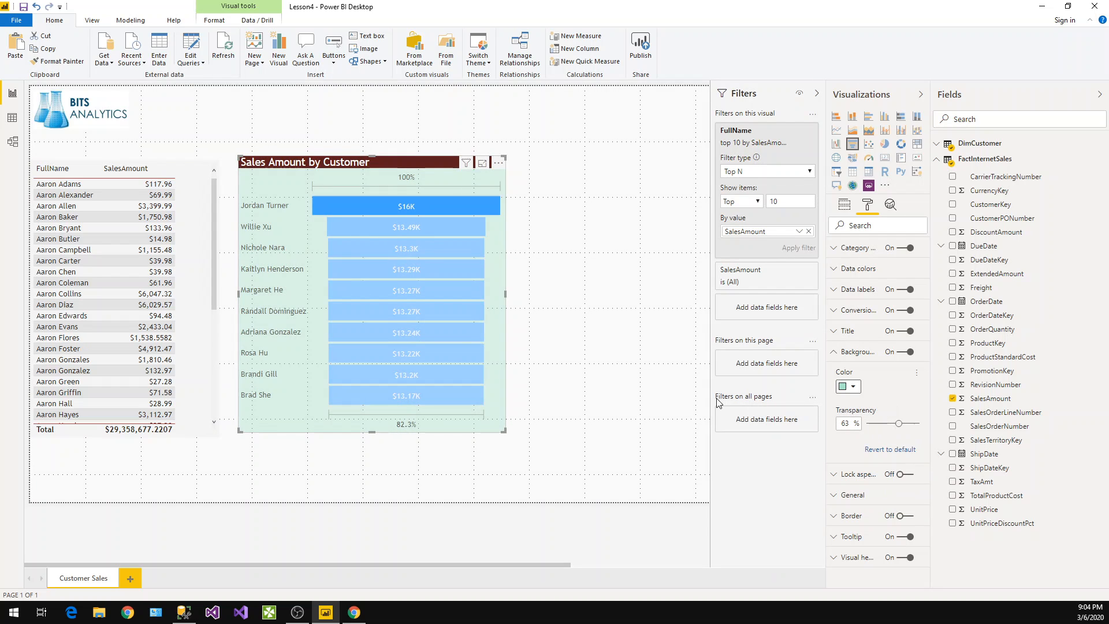
# Pick a dark green background colour for the funnel visual and shift the chart slightly right
pyautogui.click(854, 387)
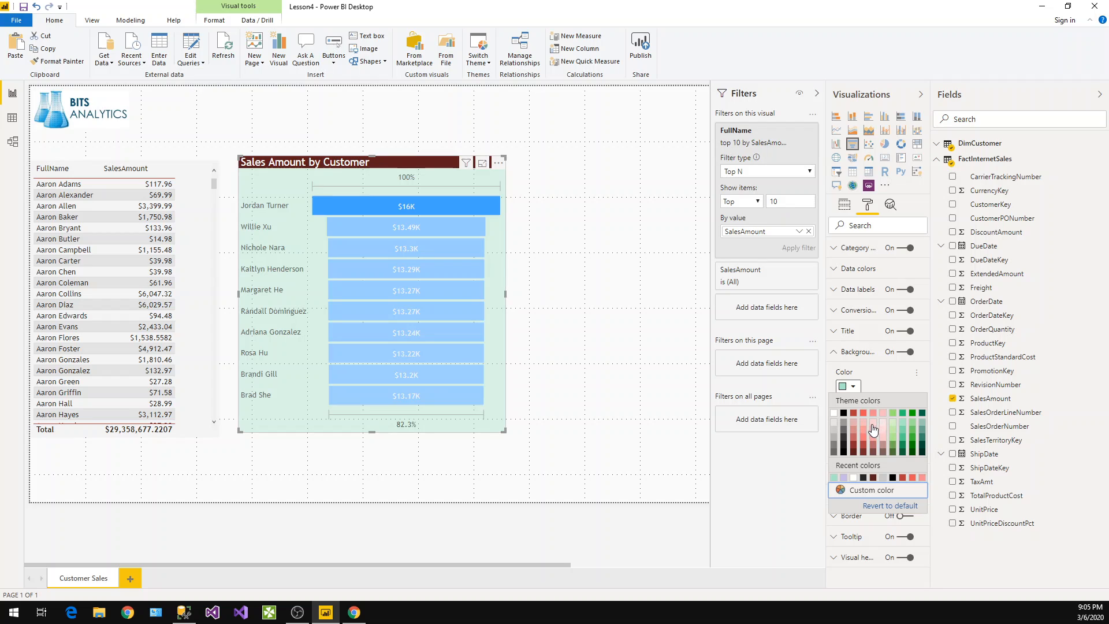
pyautogui.click(923, 429)
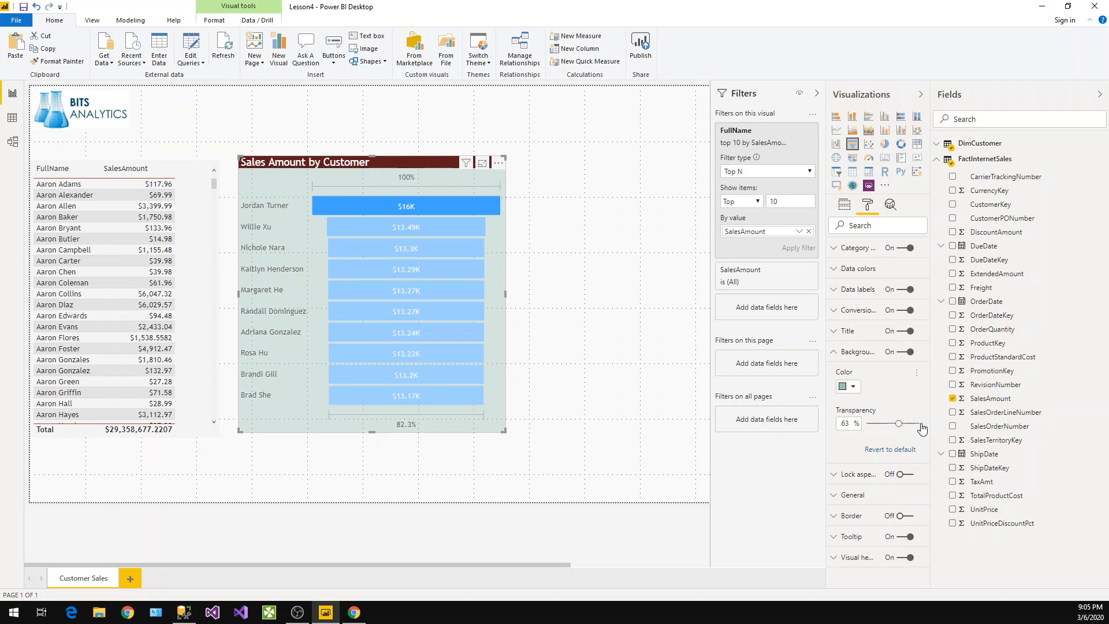
pyautogui.moveTo(407, 166); pyautogui.dragTo(454, 166)
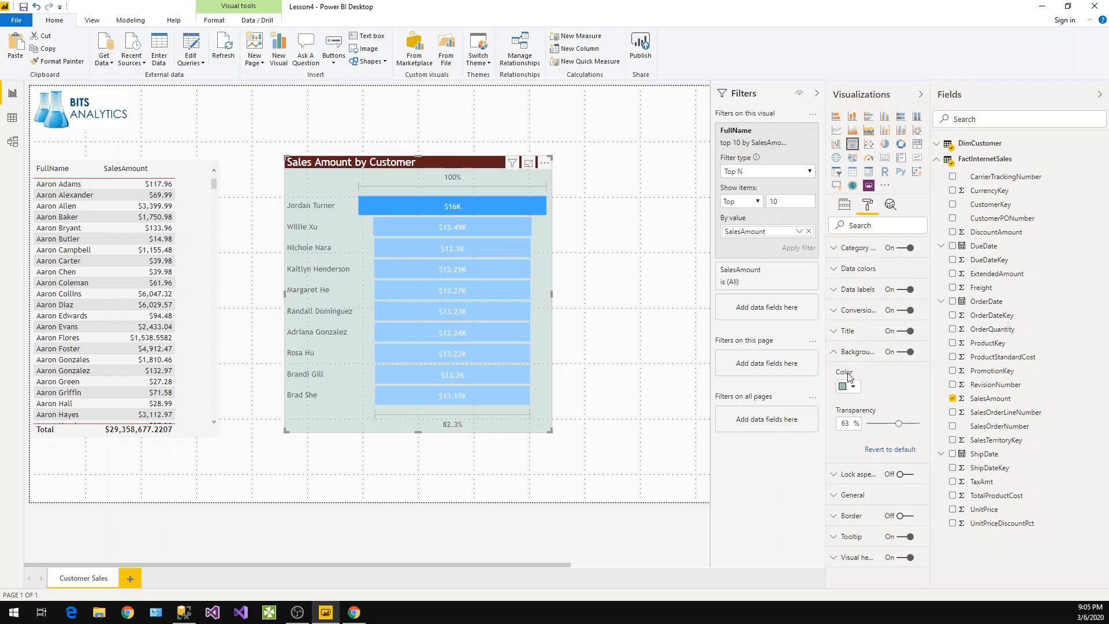
pyautogui.click(834, 353)
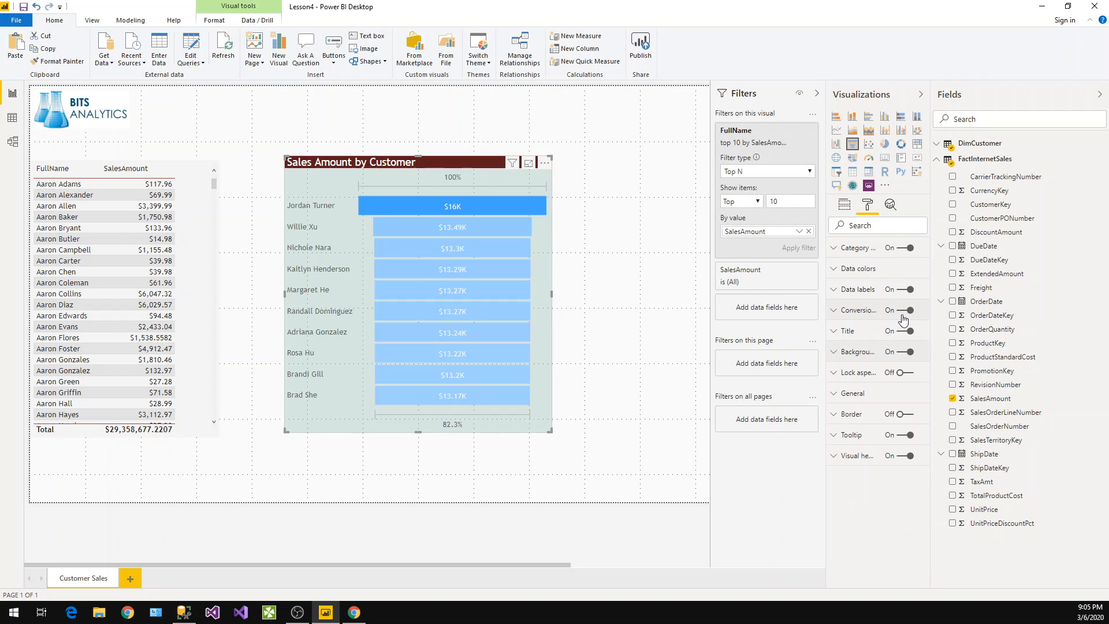
pyautogui.click(844, 293)
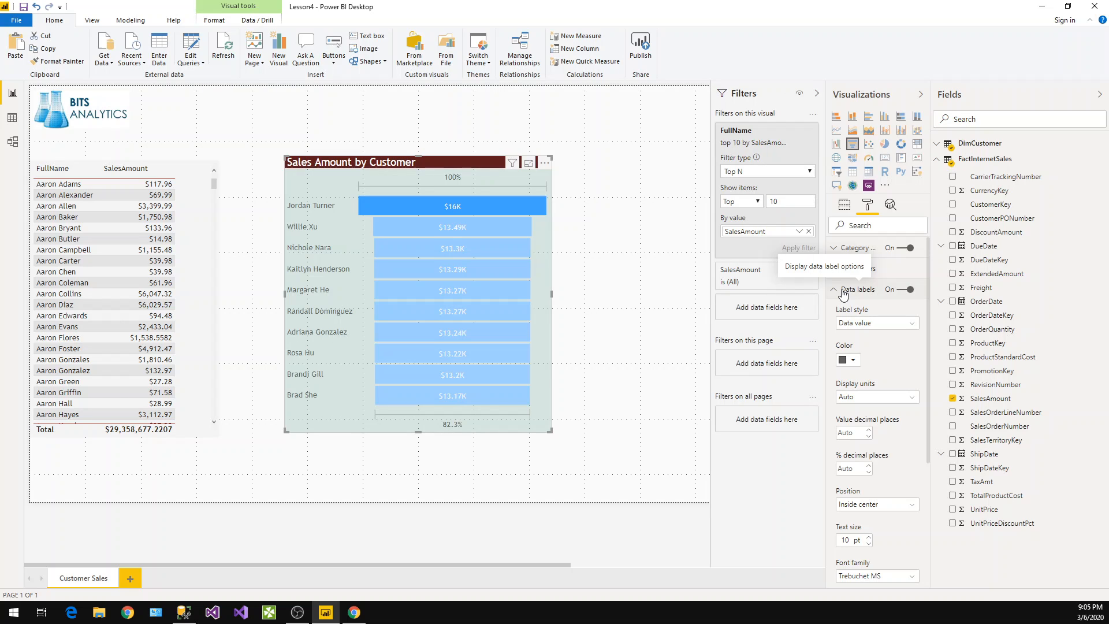
pyautogui.click(844, 292)
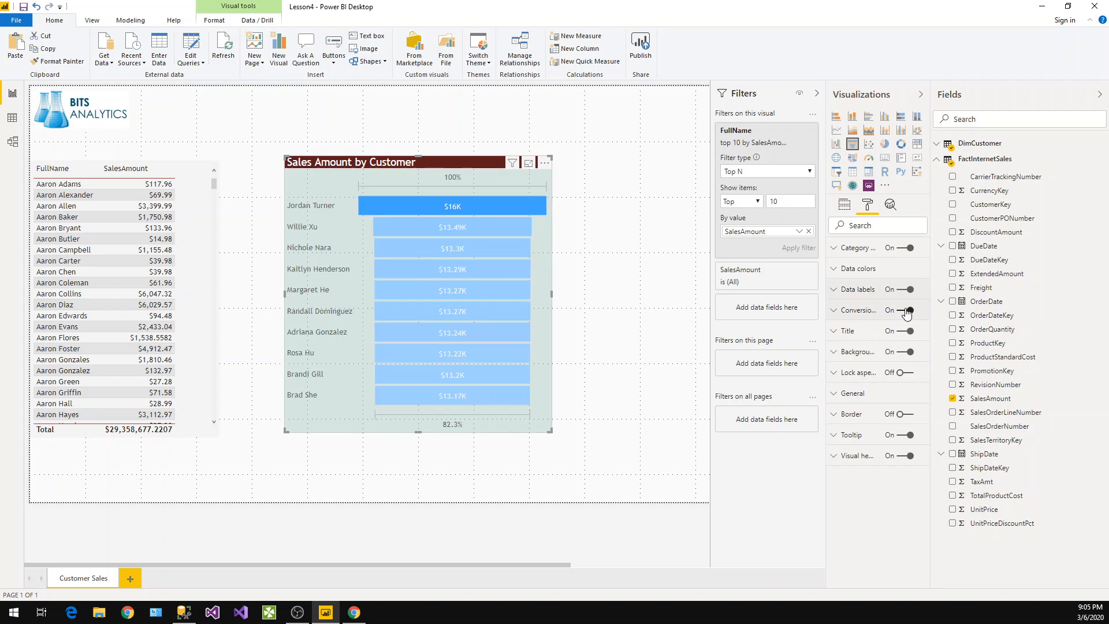
pyautogui.click(843, 315)
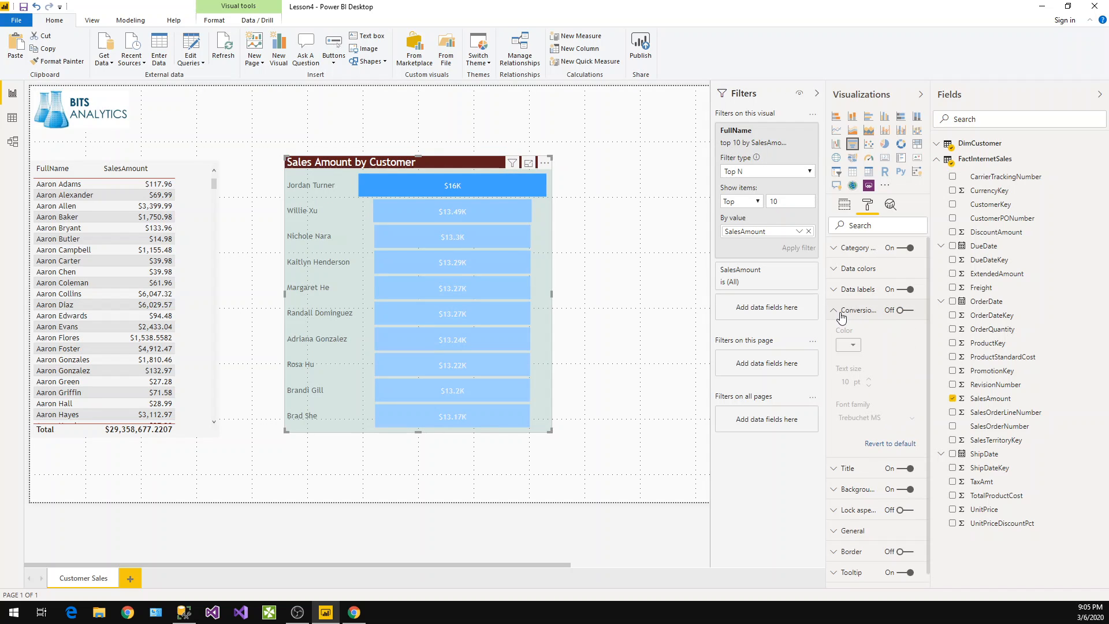
pyautogui.click(841, 313)
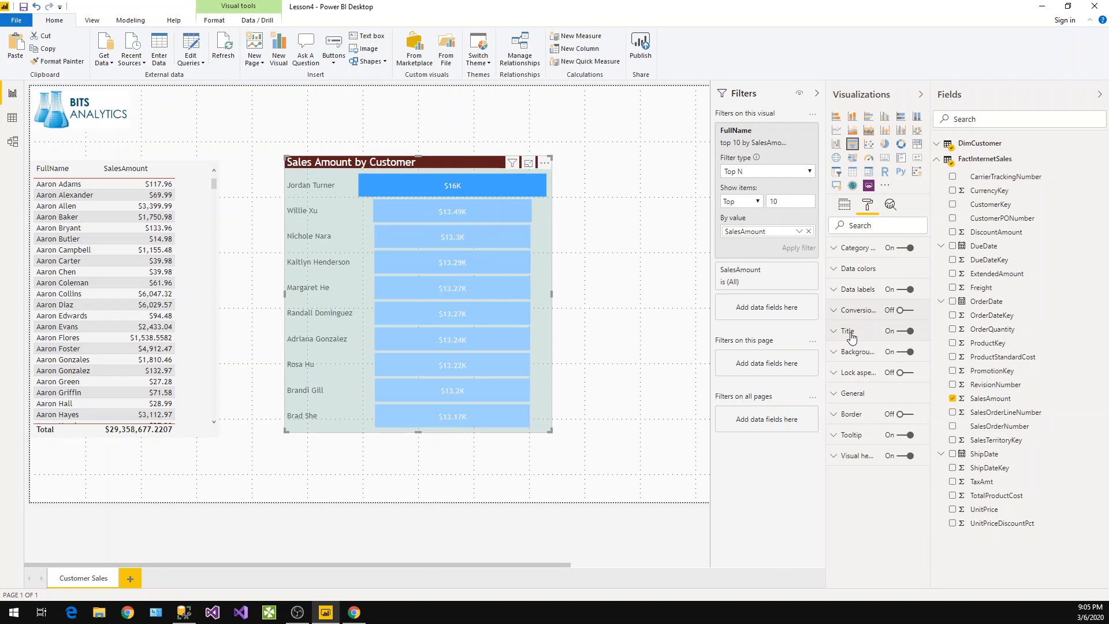
# Try Thousands and Millions as the funnel's data label display units, then reset them to Auto
pyautogui.click(848, 289)
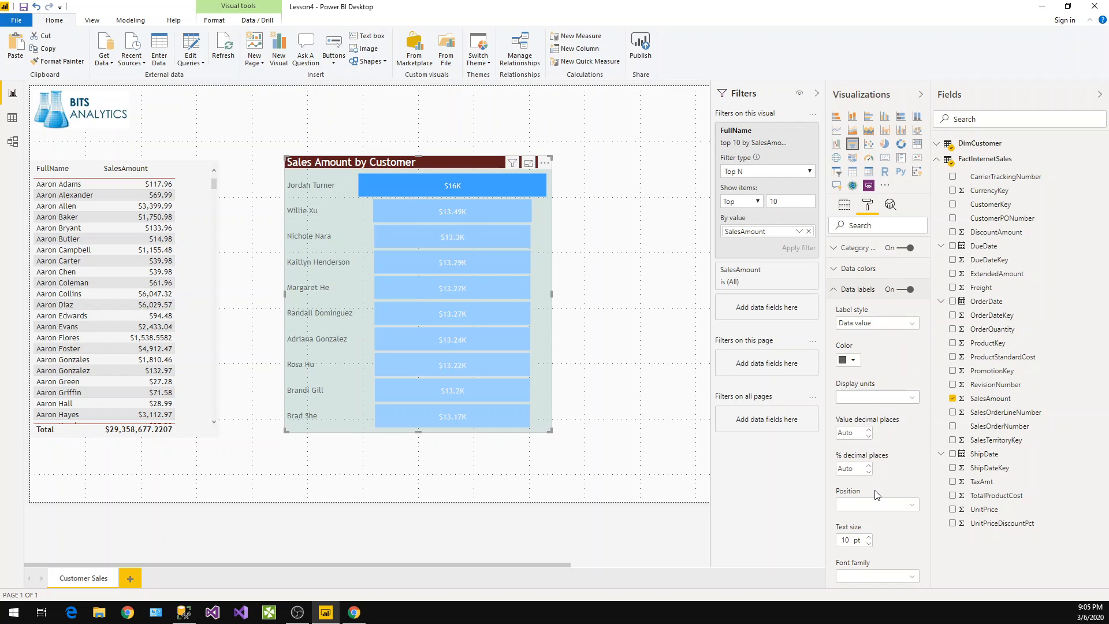
pyautogui.scroll(-1, 874, 487)
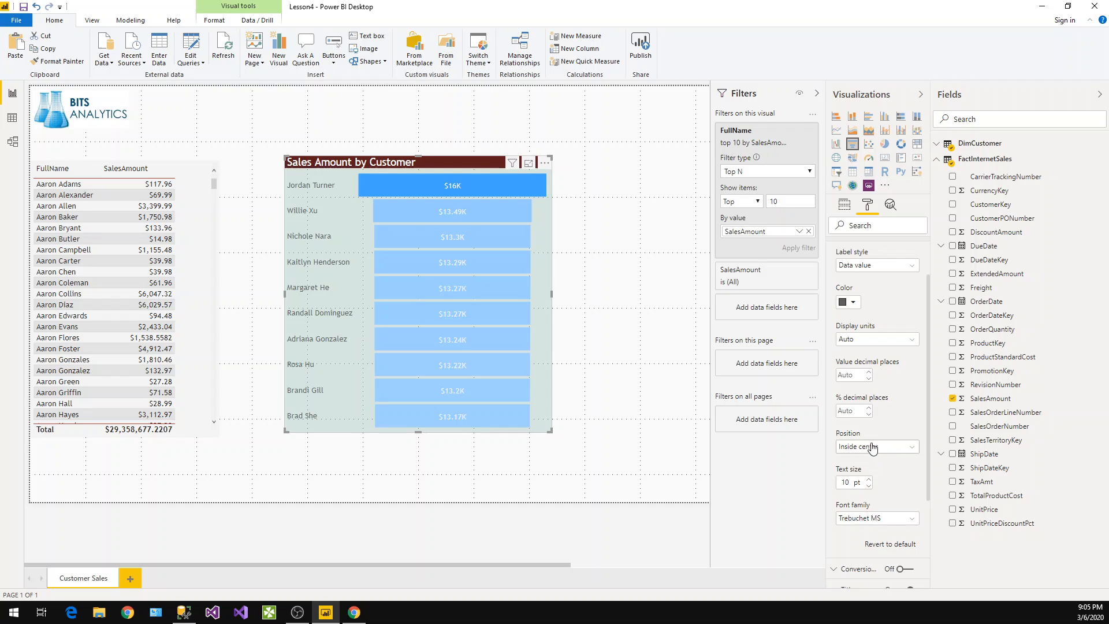
pyautogui.click(858, 340)
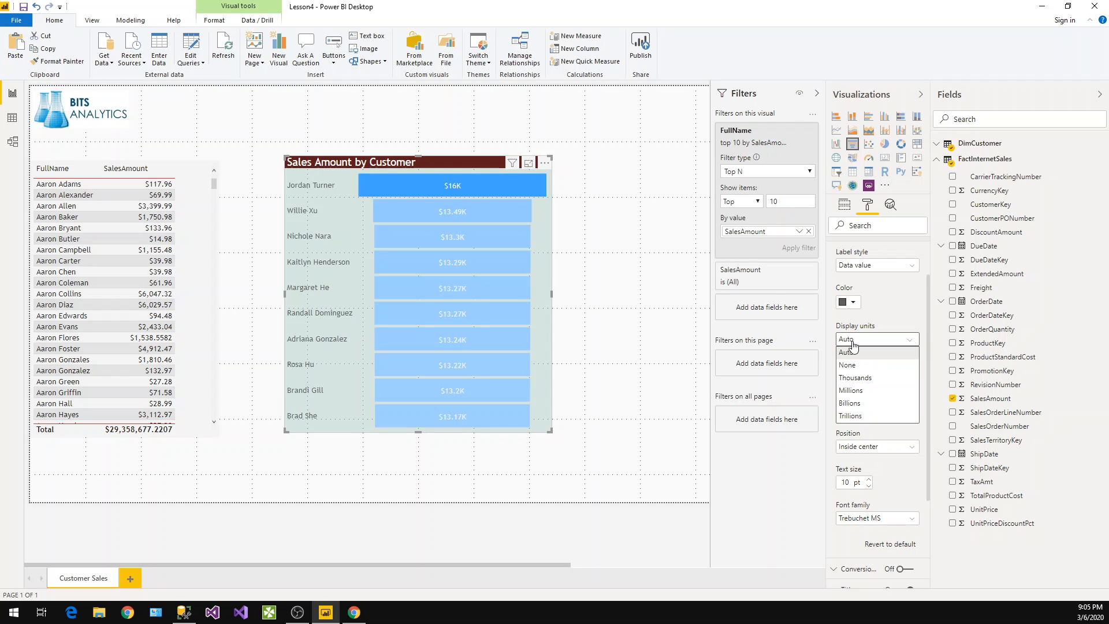
pyautogui.click(856, 379)
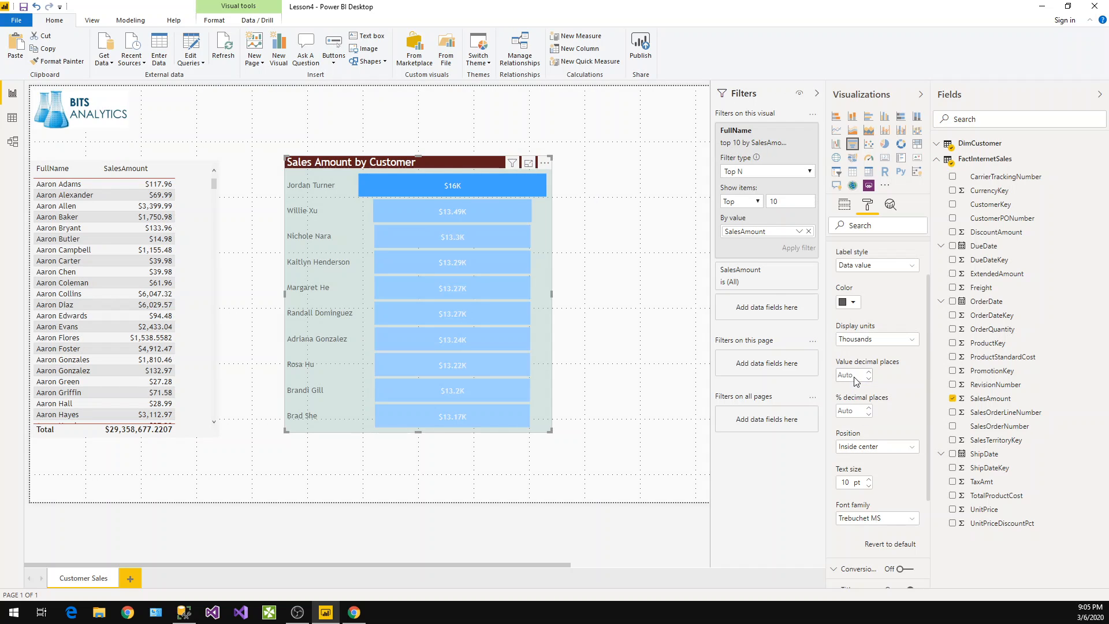
pyautogui.click(866, 345)
pyautogui.click(862, 391)
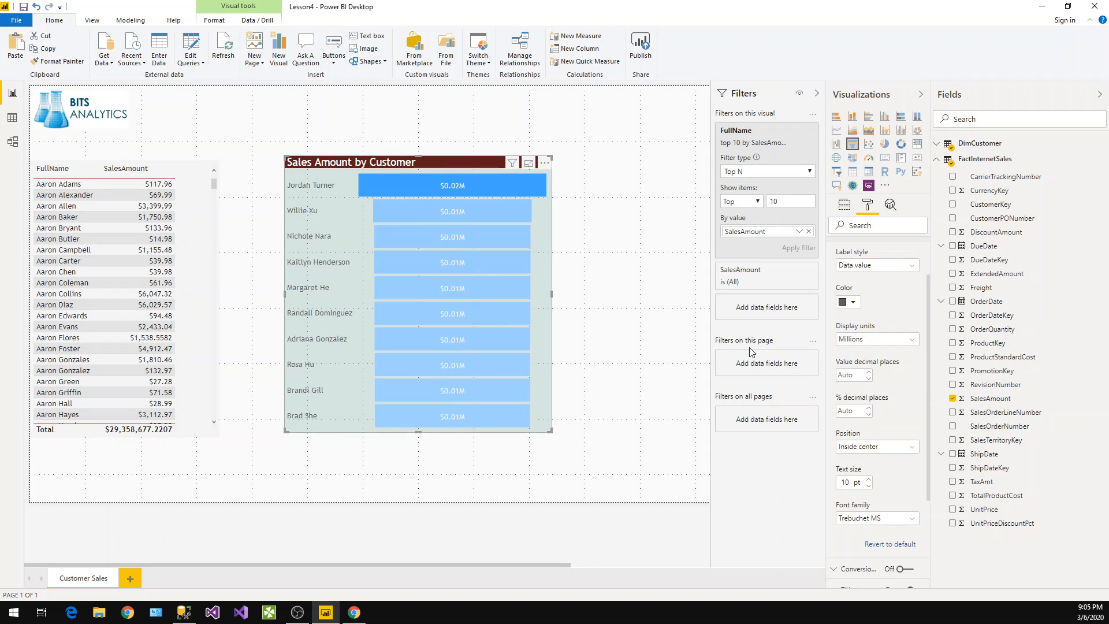
pyautogui.click(854, 340)
pyautogui.click(857, 353)
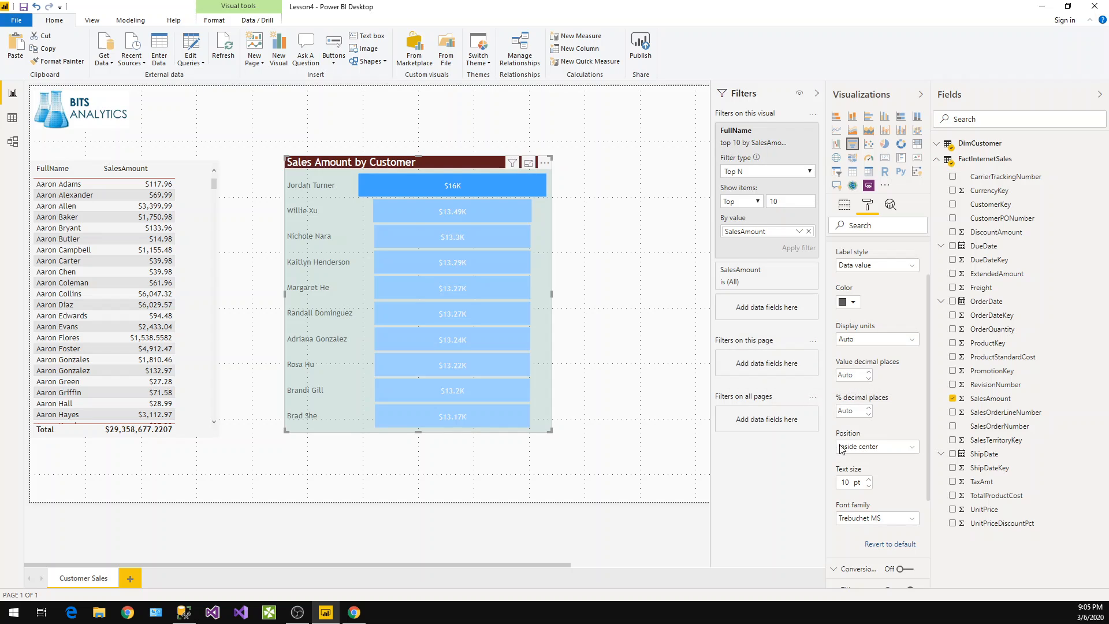
# Set the funnel chart's data label colour to black
pyautogui.scroll(2, 832, 365)
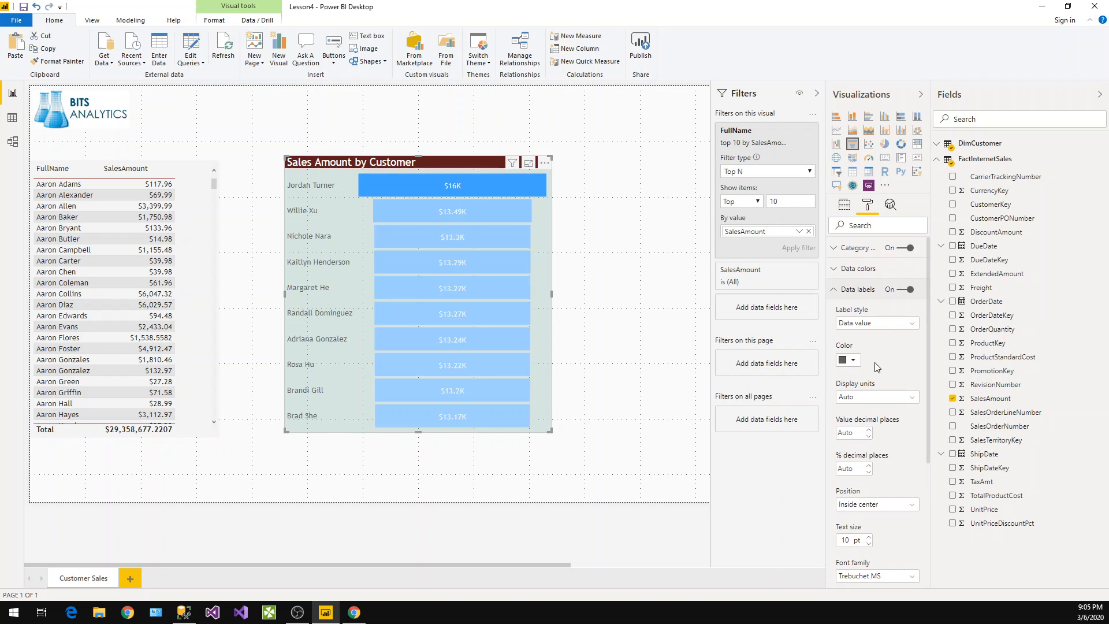
pyautogui.click(849, 364)
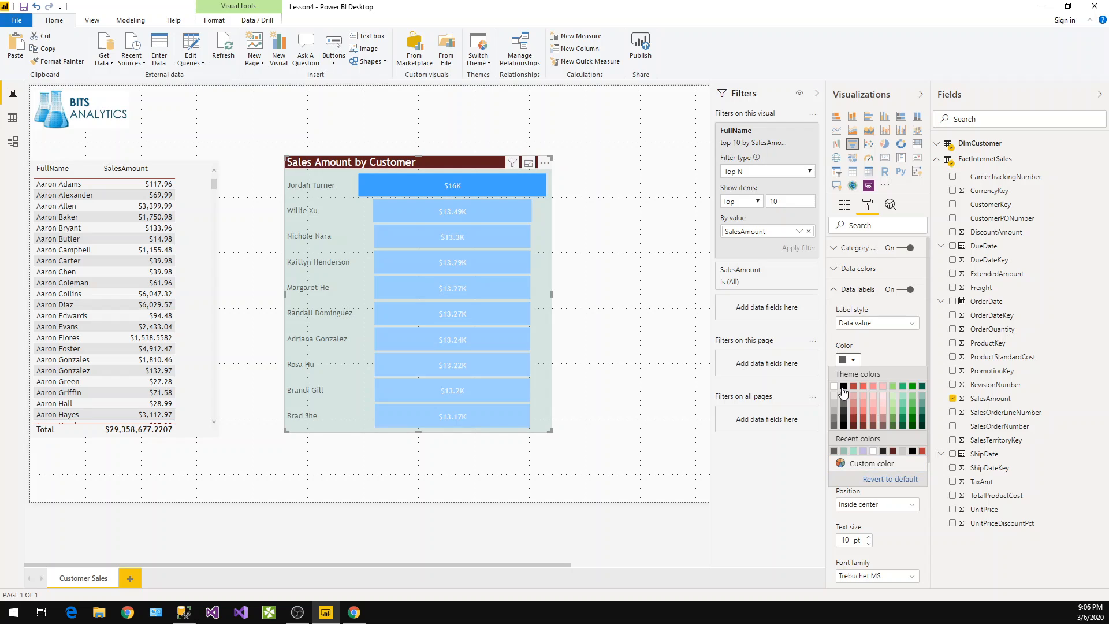
pyautogui.click(843, 388)
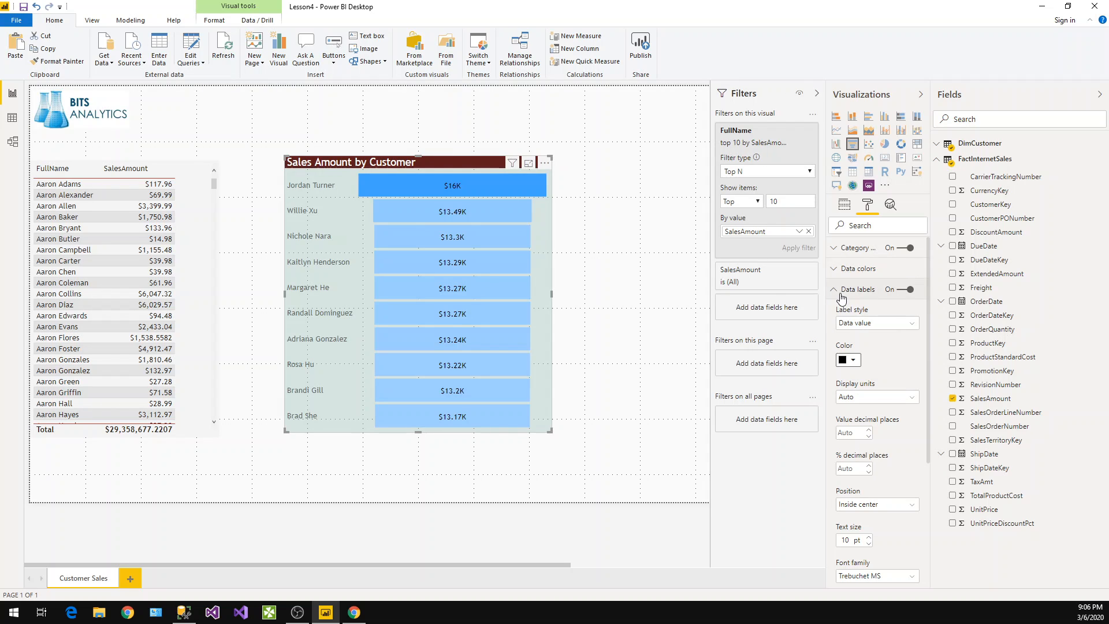
# Copy the funnel's formatting onto the customer sales table with Format Painter
pyautogui.click(849, 289)
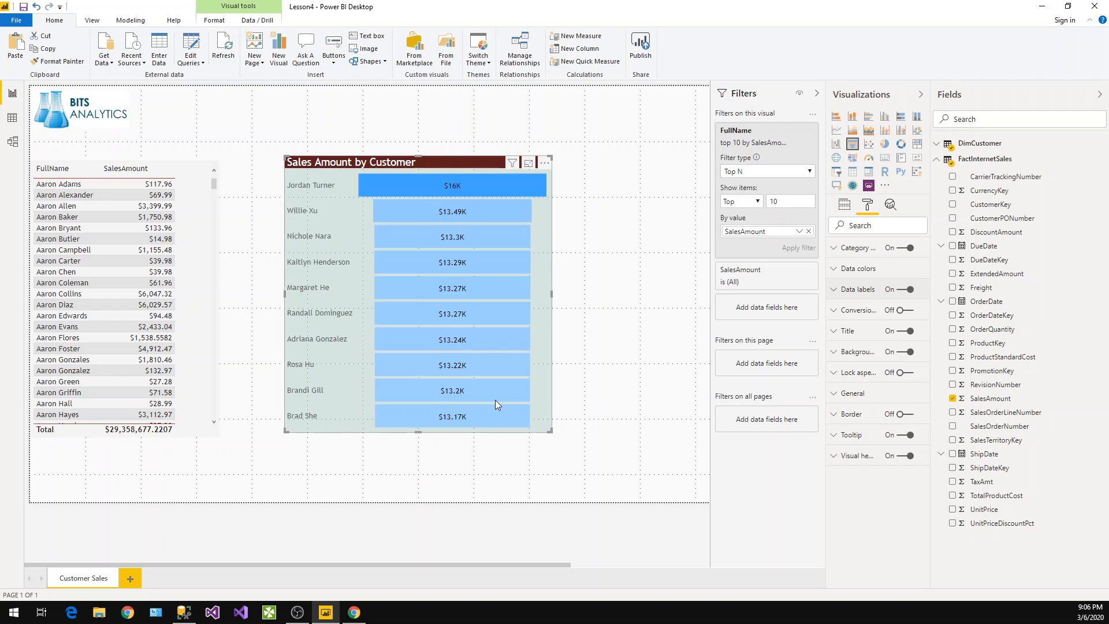
pyautogui.click(51, 62)
pyautogui.click(206, 272)
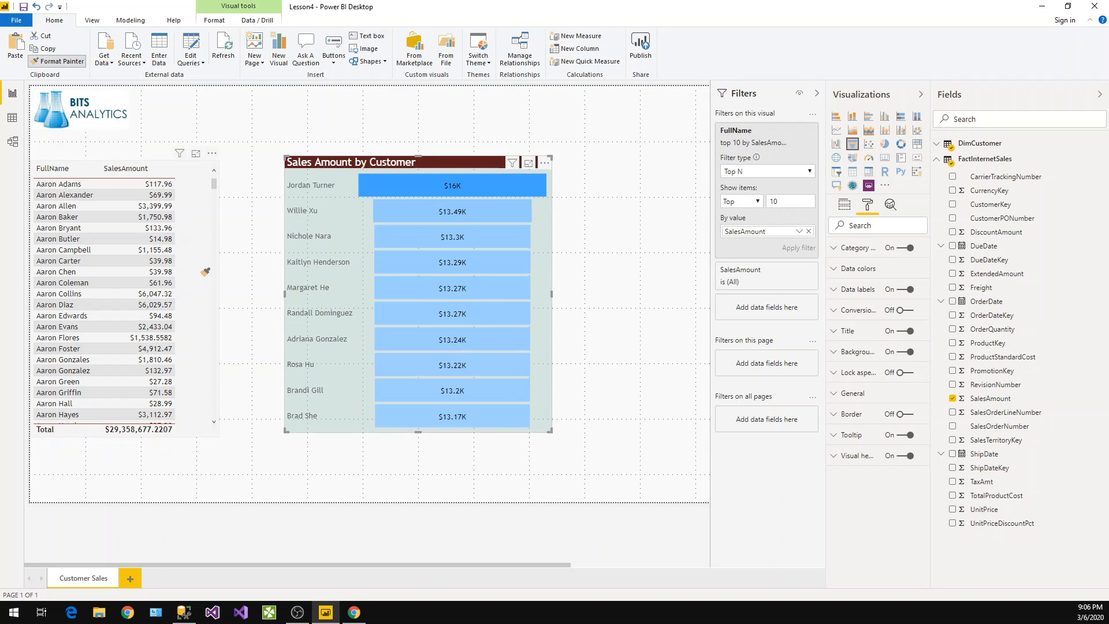
pyautogui.click(205, 272)
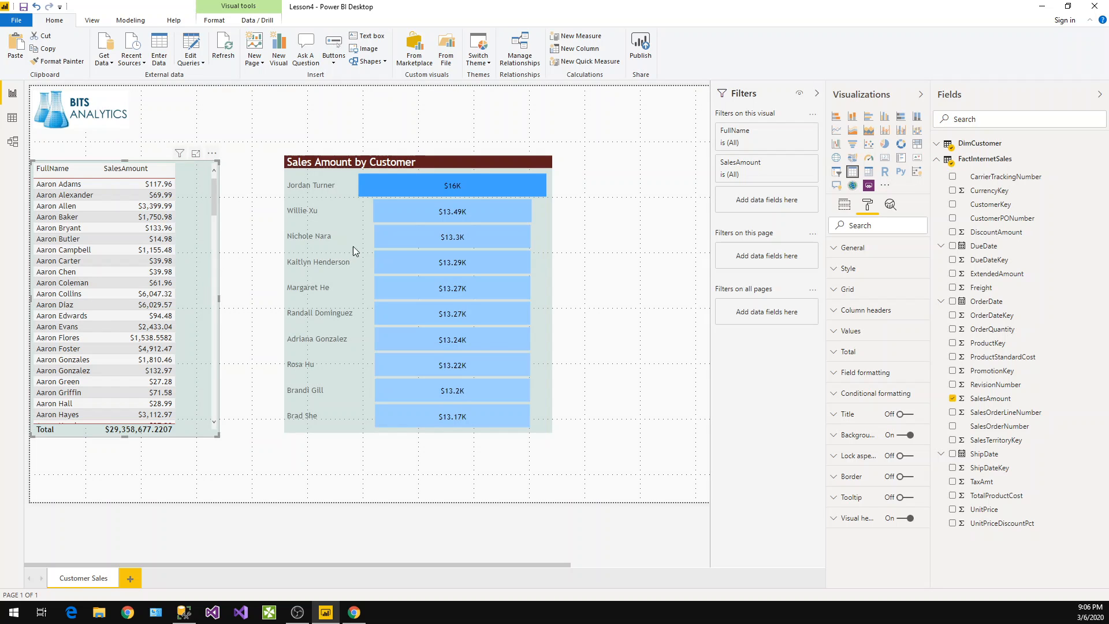
# Turn on the customer table's title and set its text to Customer List By Sales
pyautogui.click(849, 423)
pyautogui.click(901, 415)
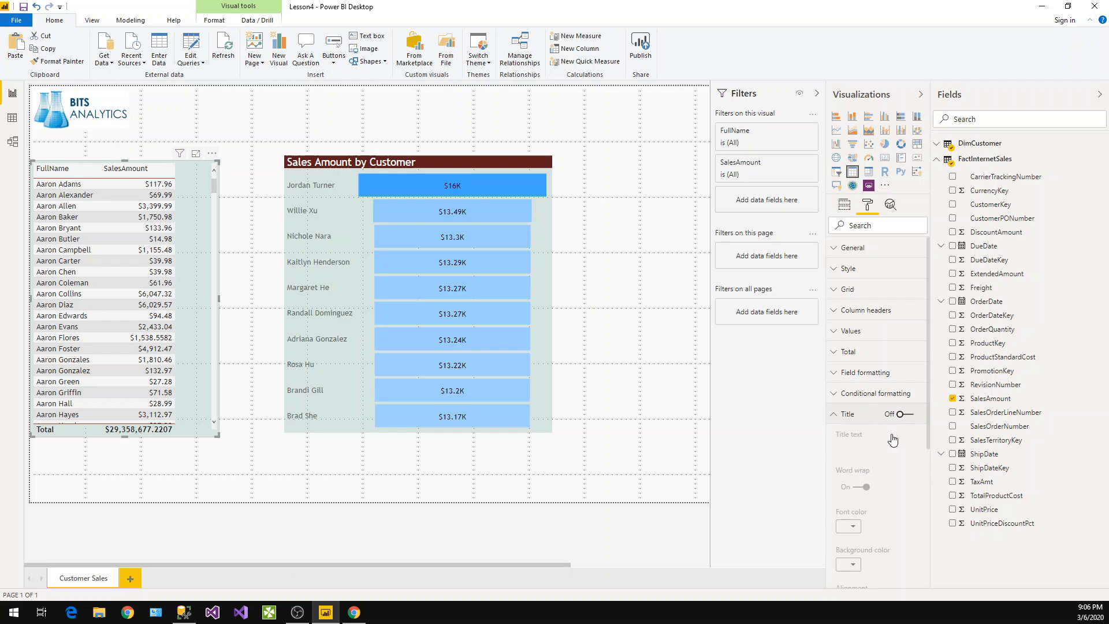
pyautogui.click(854, 420)
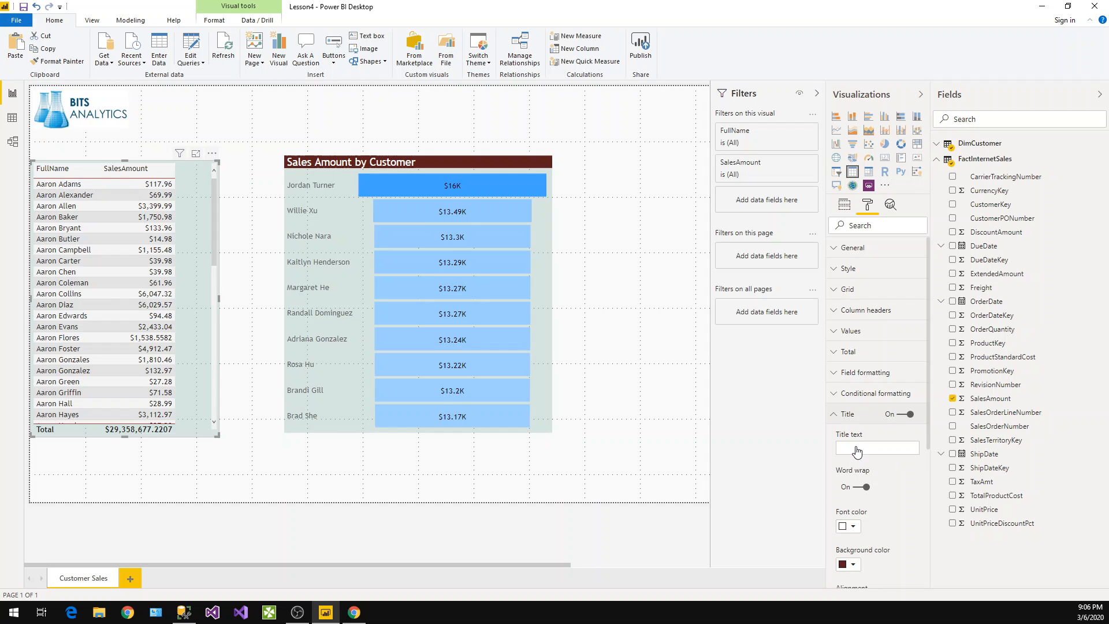
pyautogui.click(855, 448)
pyautogui.click(863, 416)
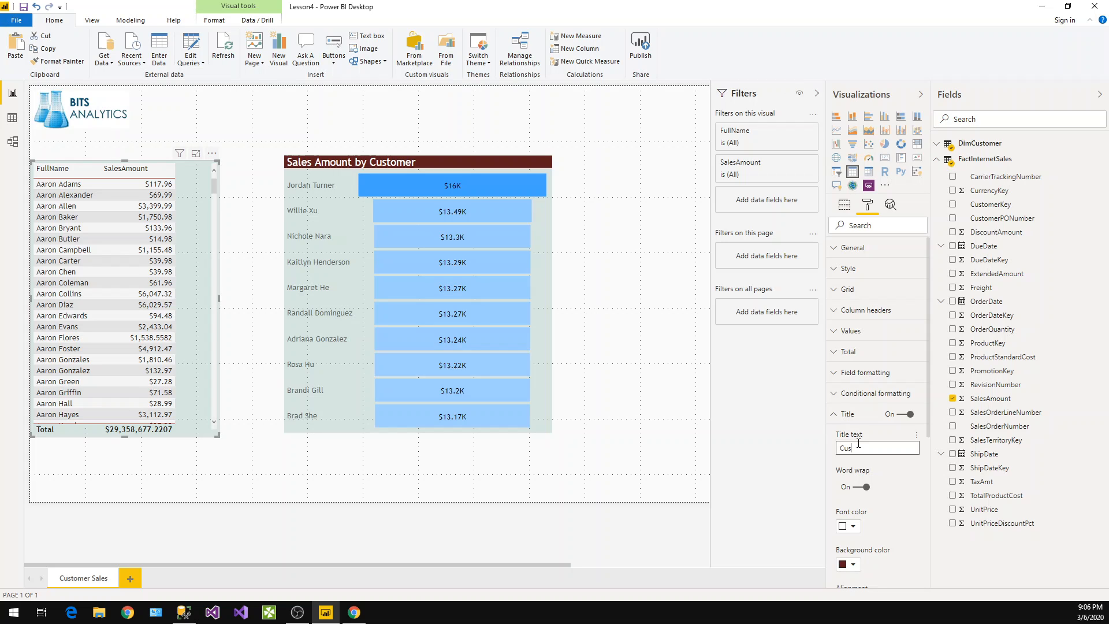
pyautogui.click(858, 444)
pyautogui.write('Custo')
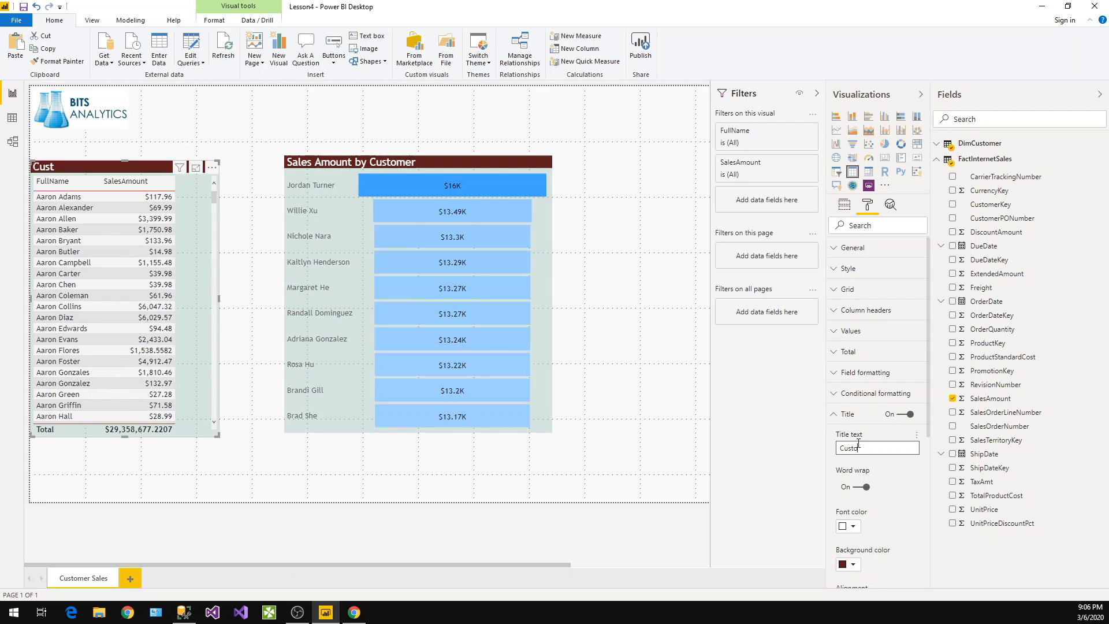
pyautogui.write('mer List By')
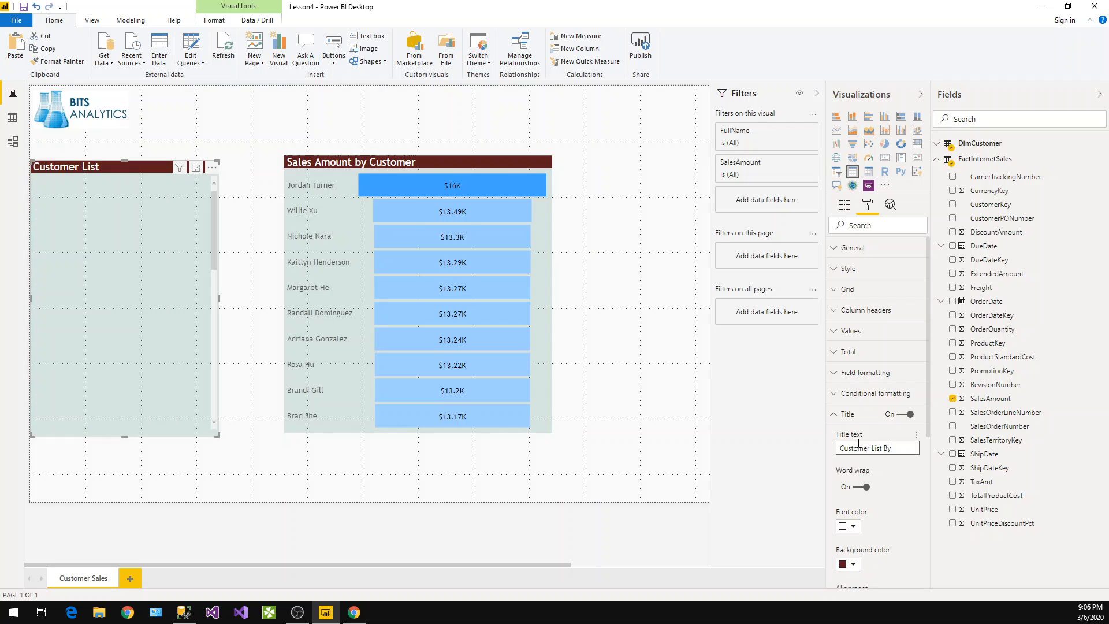
pyautogui.write(' Sales')
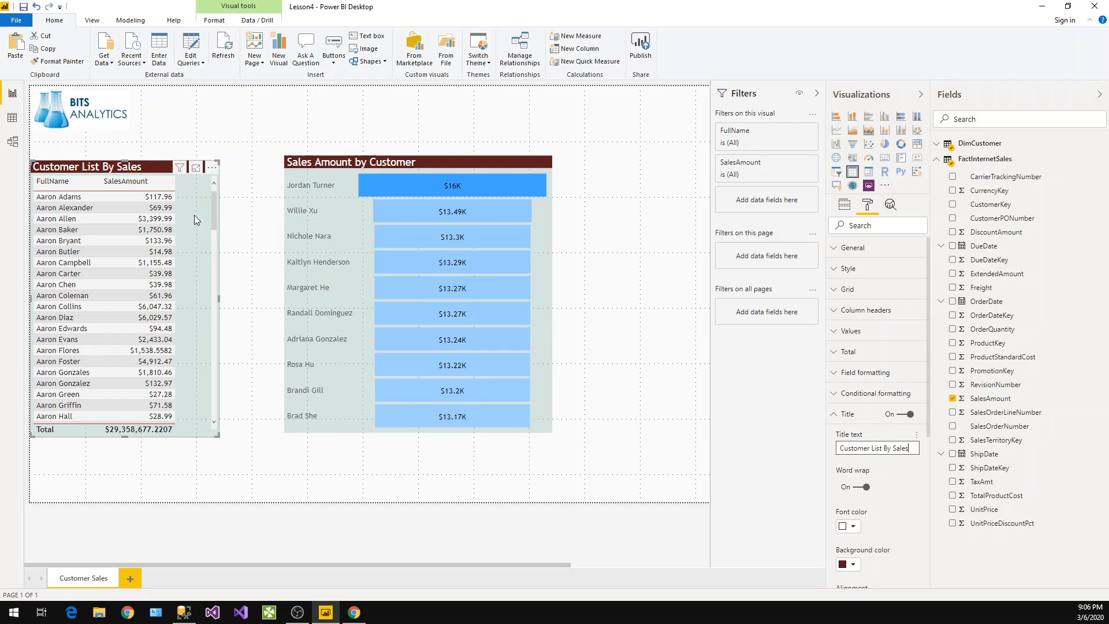
# Sort the customer table by SalesAmount in descending order
pyautogui.click(212, 169)
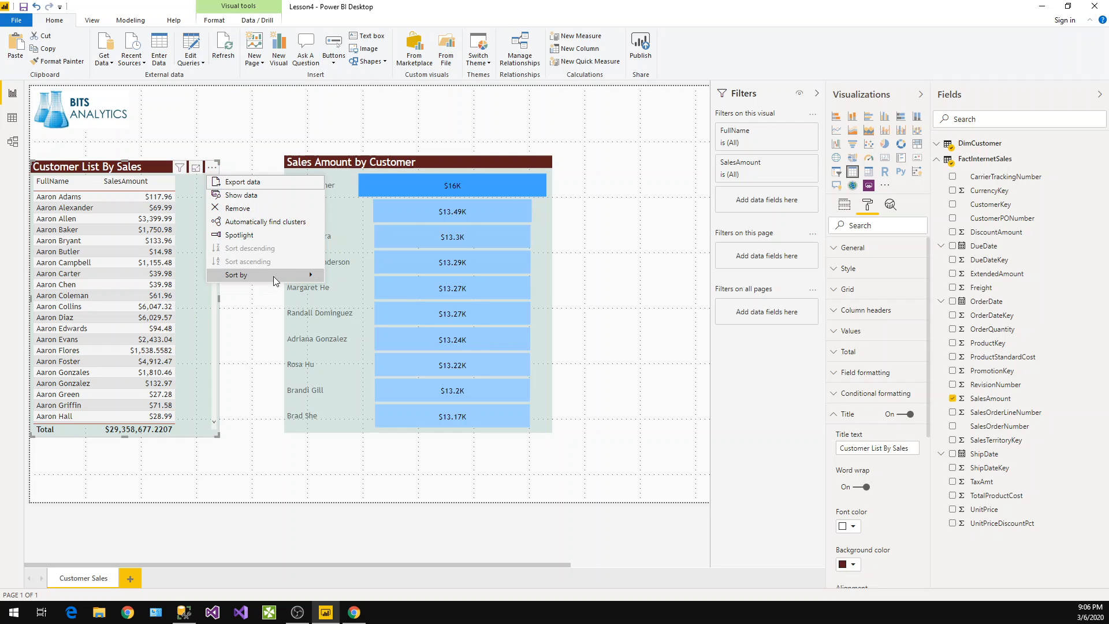
pyautogui.moveTo(272, 278)
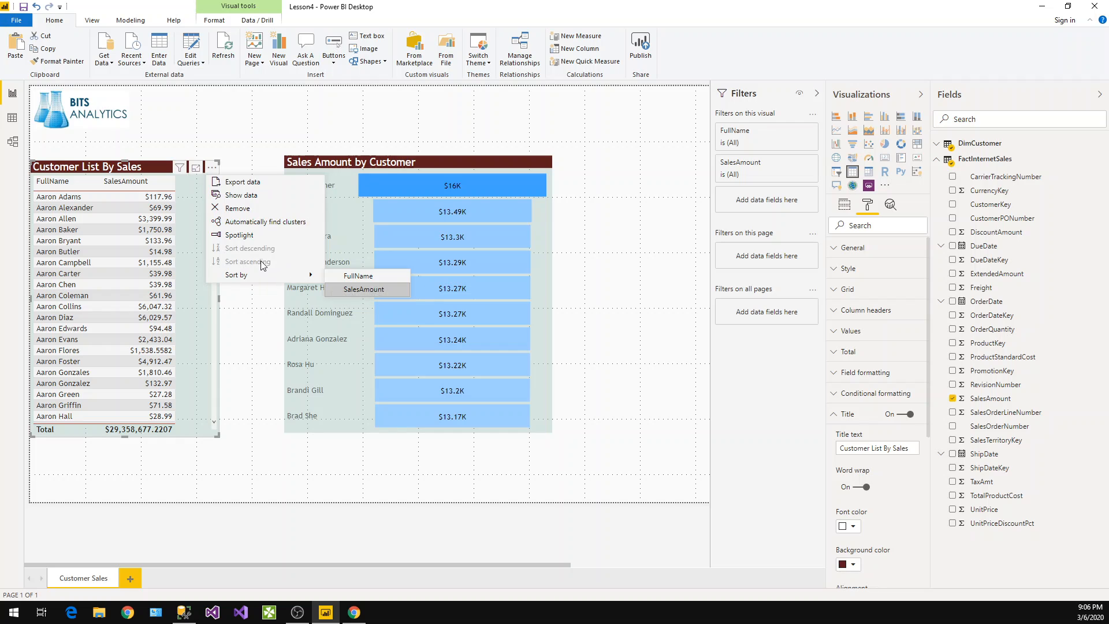
pyautogui.click(261, 265)
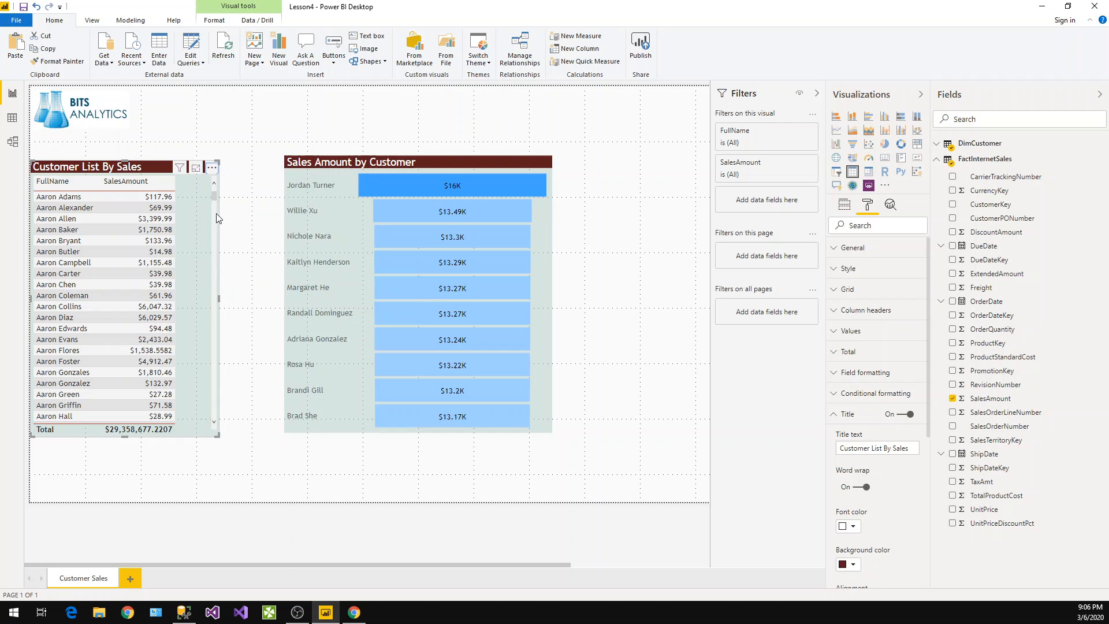
pyautogui.click(147, 179)
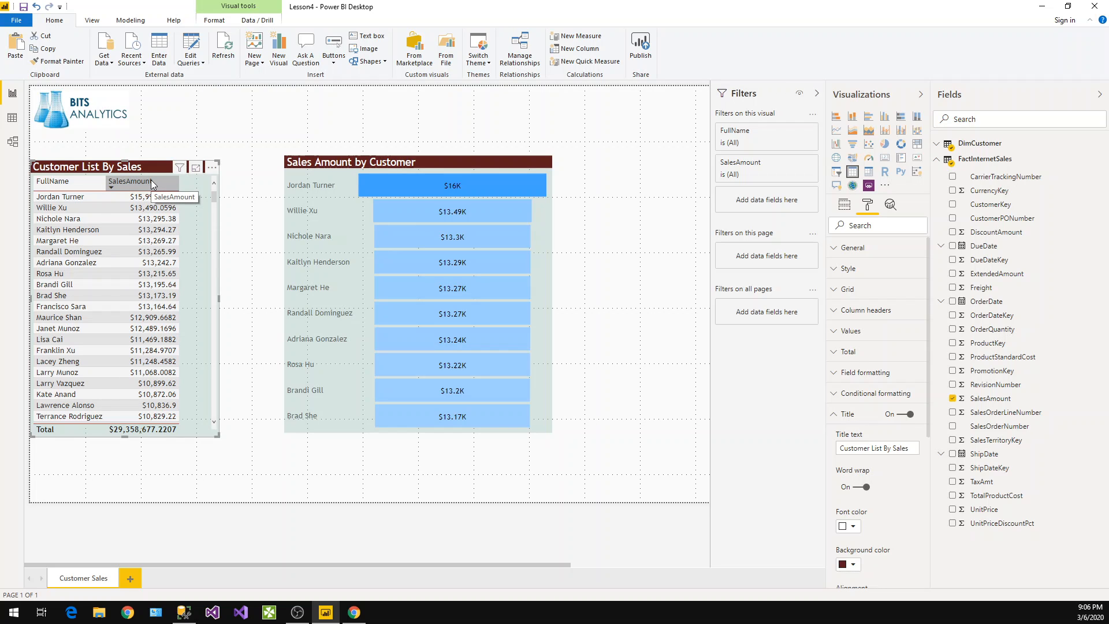
pyautogui.click(212, 168)
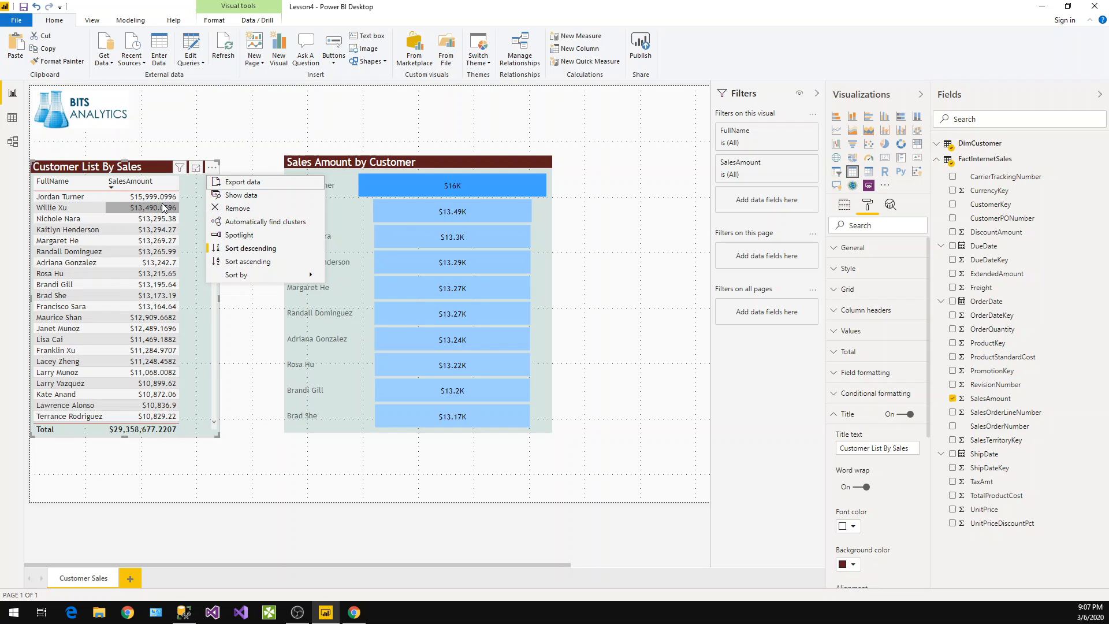
pyautogui.click(150, 166)
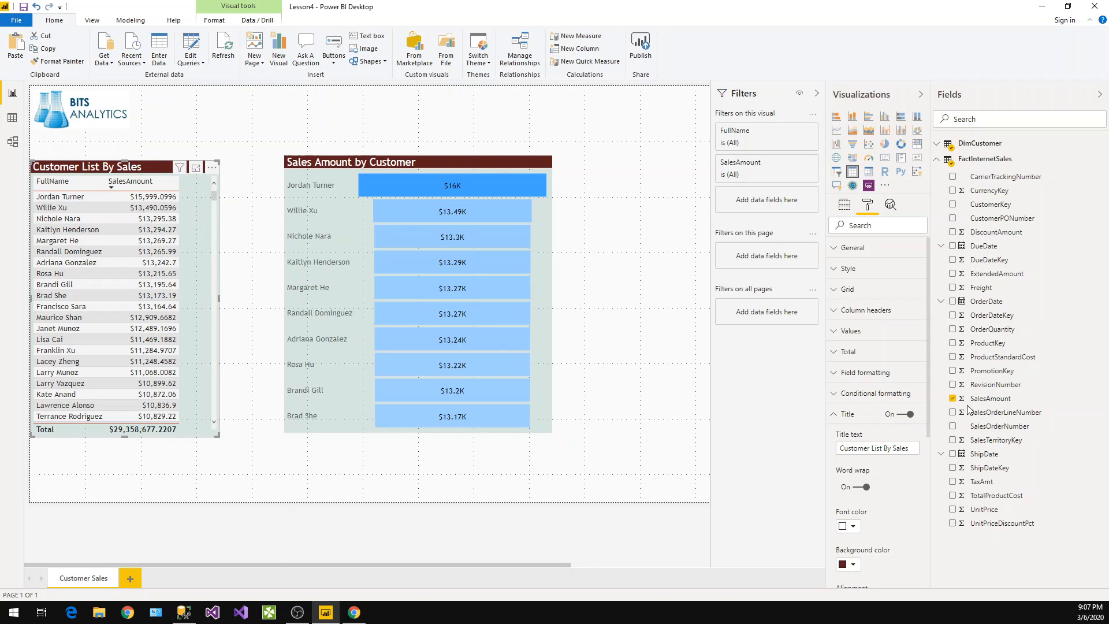
# Set the SalesAmount field's decimal places to 1 in the modelling formatting options
pyautogui.click(213, 21)
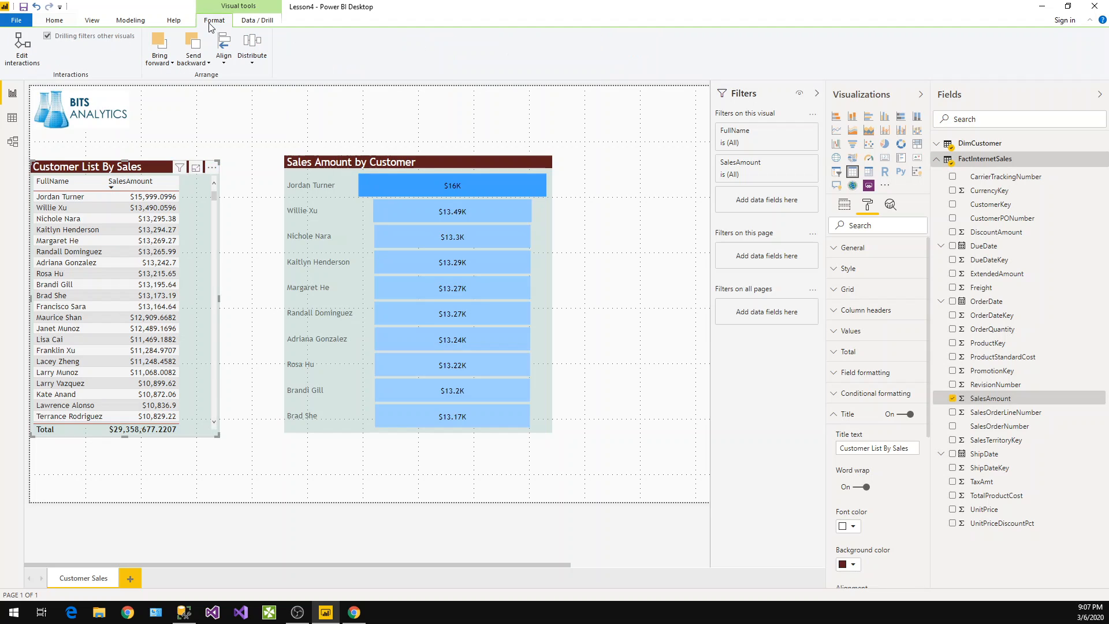
pyautogui.click(131, 21)
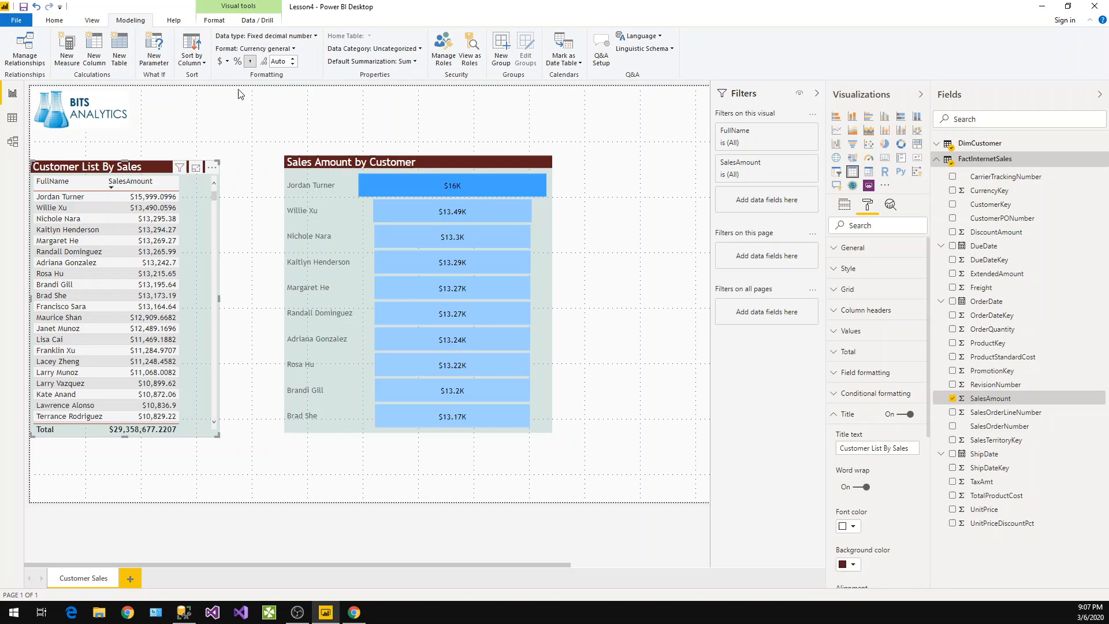
pyautogui.click(293, 59)
pyautogui.click(293, 58)
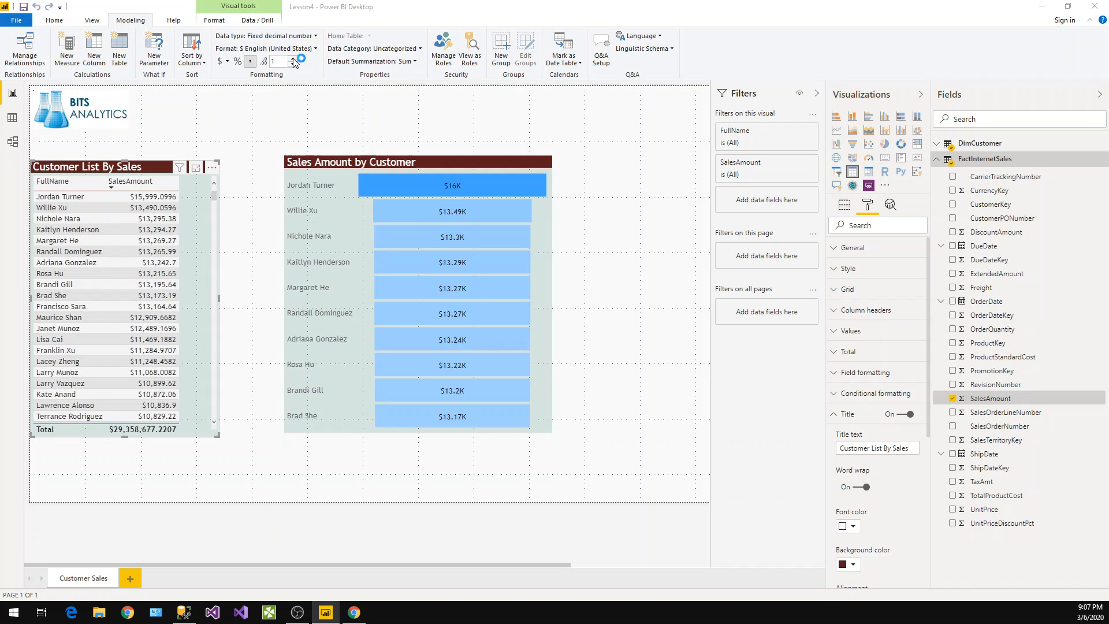
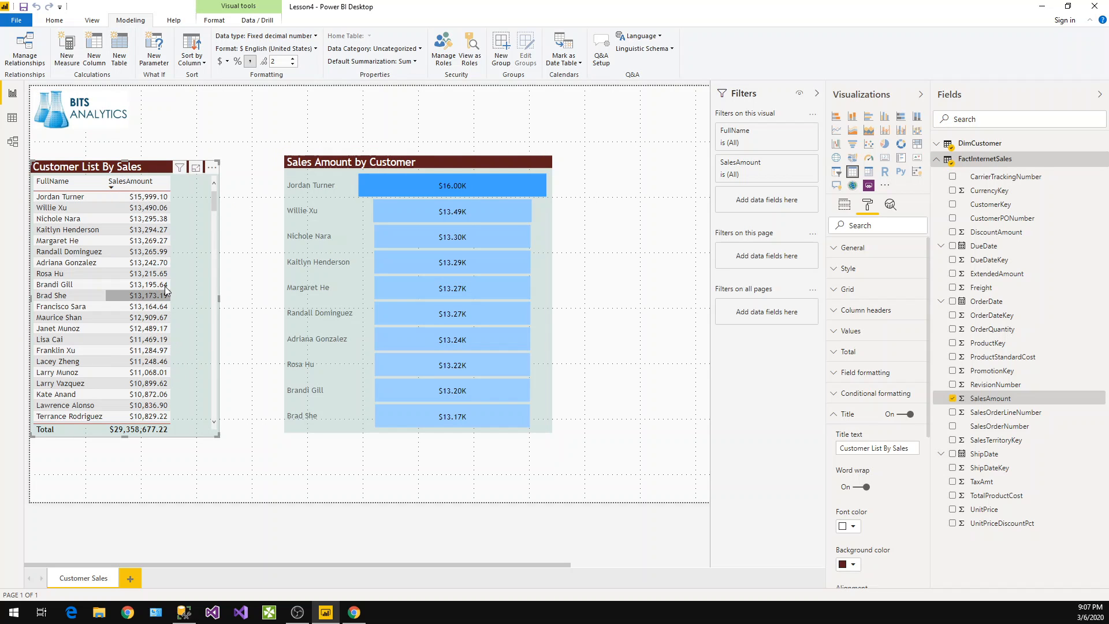
# Move the funnel chart beside the customer table and place a duplicate of it to its right
pyautogui.scroll(-10, 166, 289)
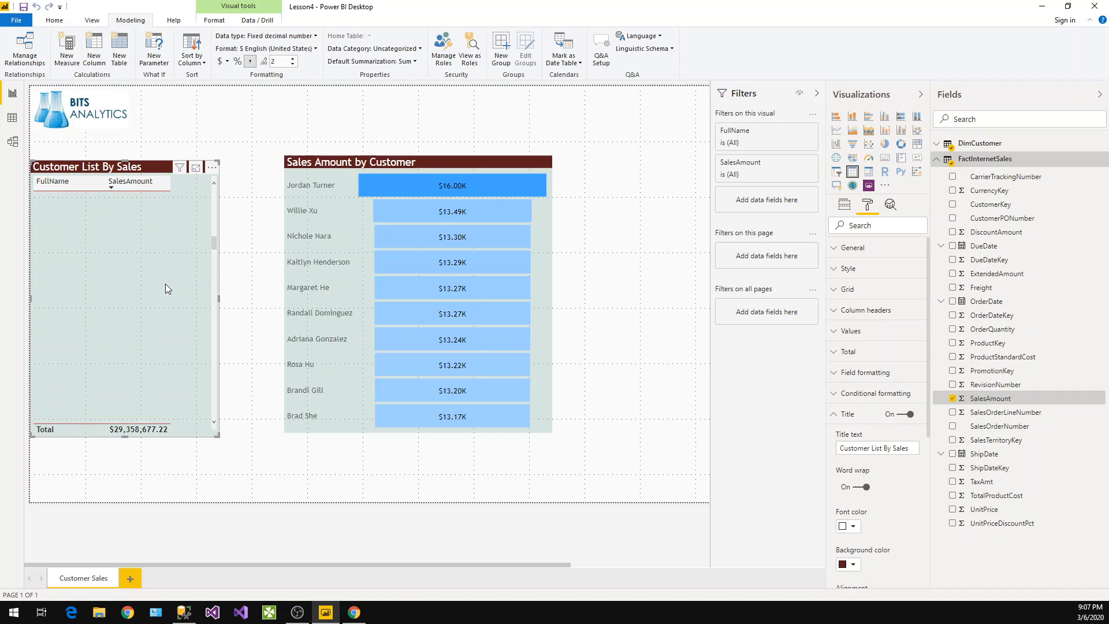
pyautogui.scroll(10, 165, 283)
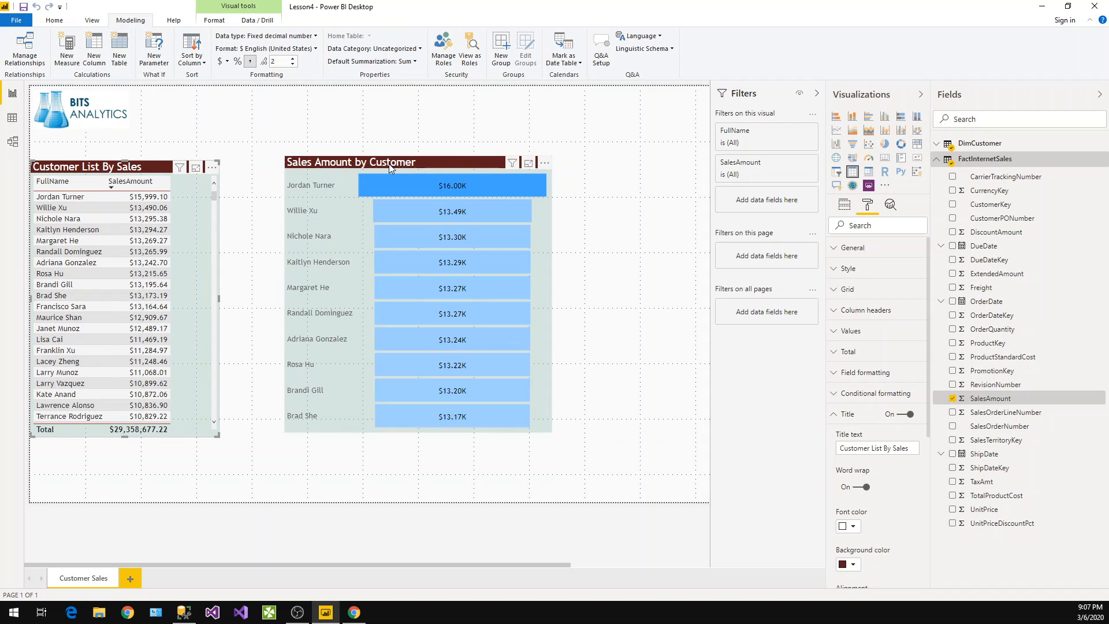
pyautogui.click(340, 162)
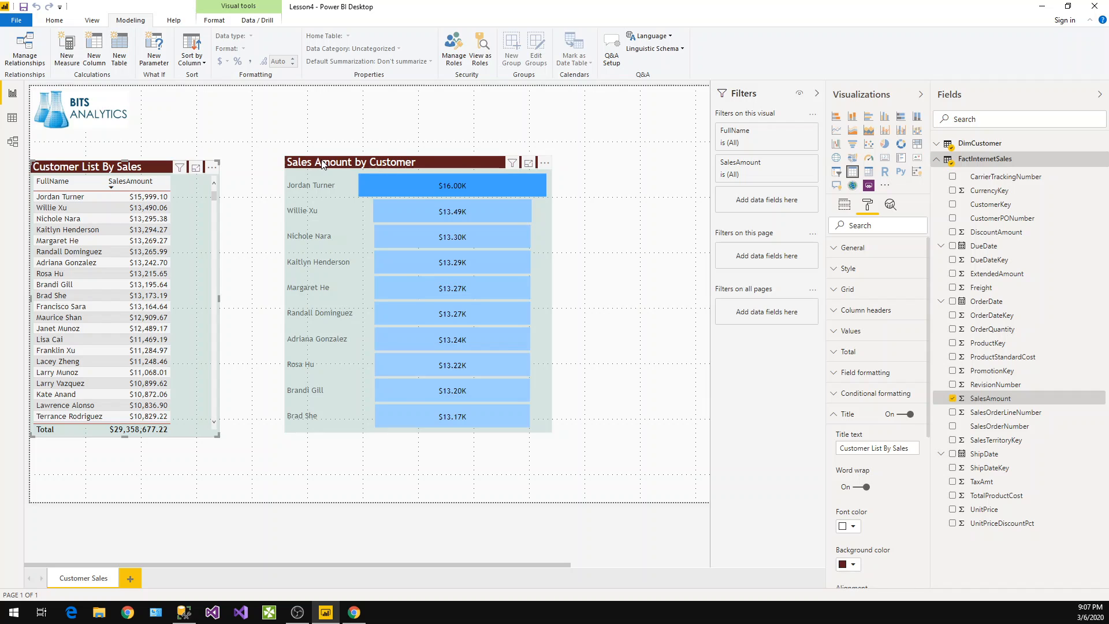
pyautogui.moveTo(322, 161)
pyautogui.mouseDown()
pyautogui.moveTo(289, 170)
pyautogui.moveTo(313, 169)
pyautogui.mouseUp()
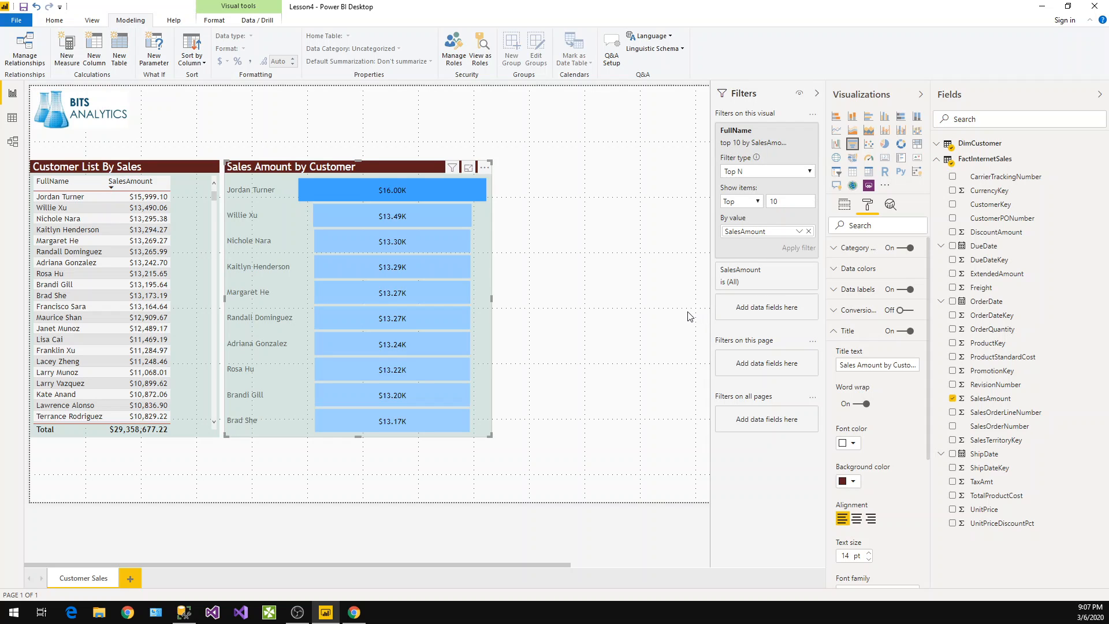
pyautogui.moveTo(349, 175); pyautogui.dragTo(355, 181)
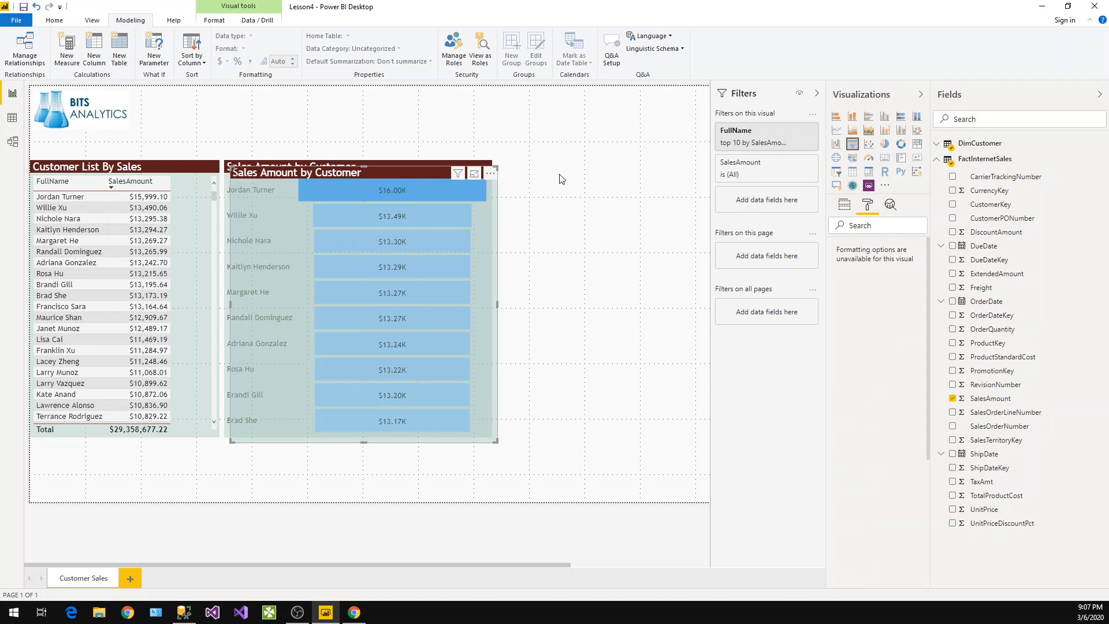
pyautogui.moveTo(267, 166); pyautogui.dragTo(511, 165)
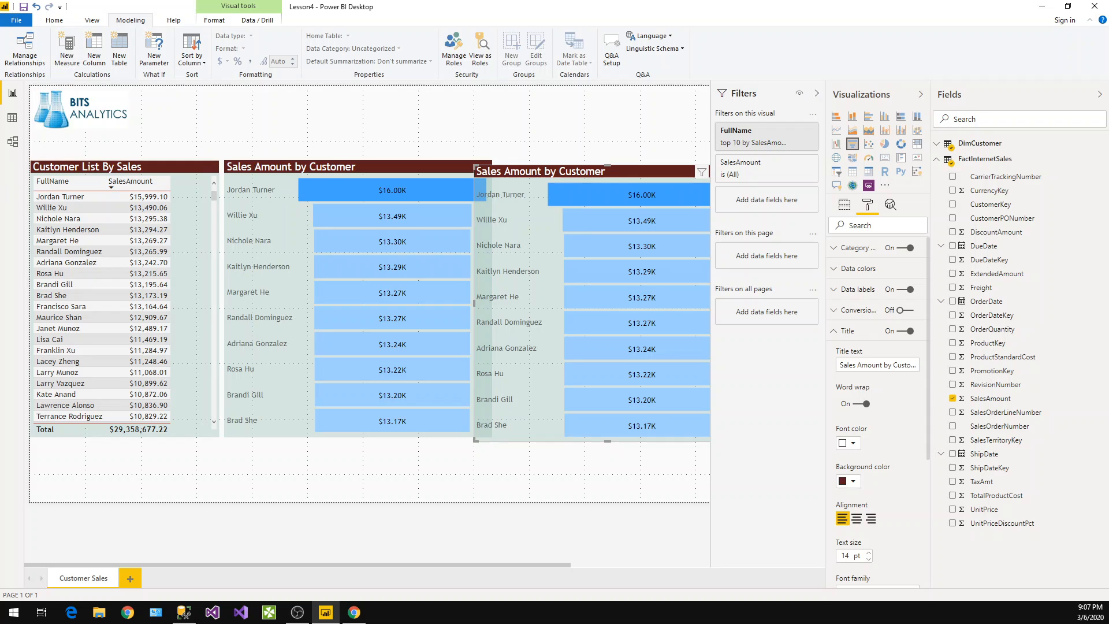
pyautogui.hotkey('alt', 'Tab')
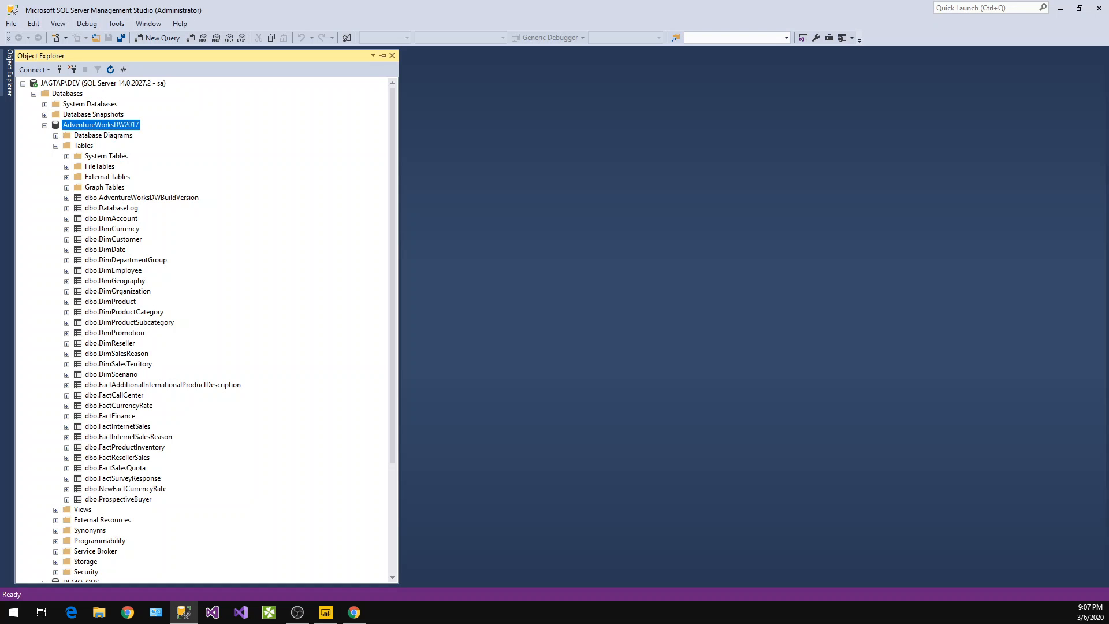
pyautogui.click(1104, 5)
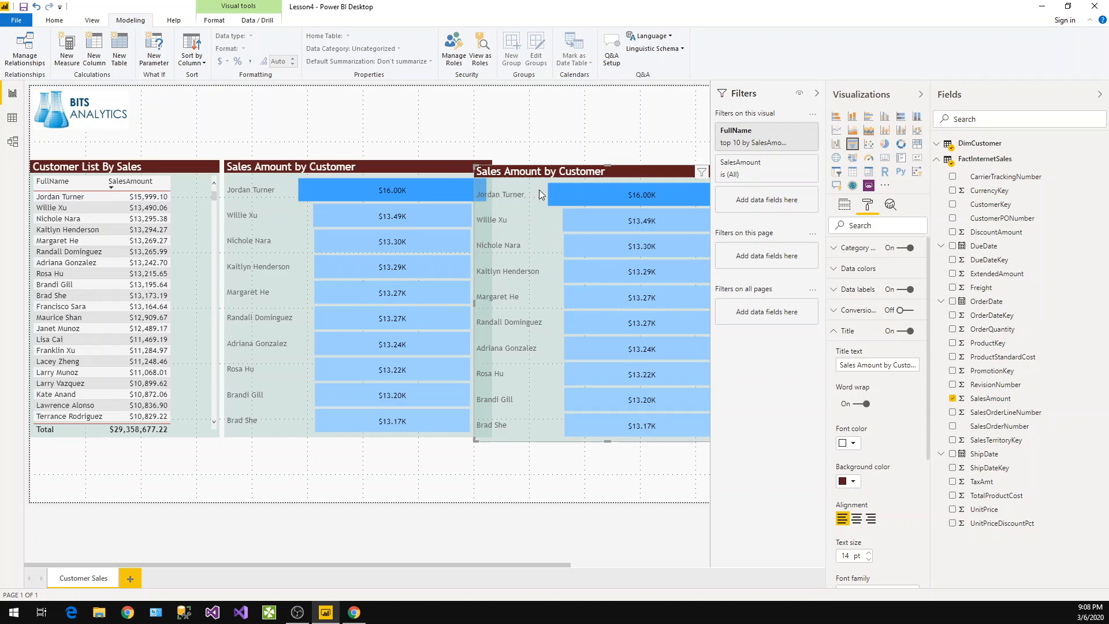
# Align the duplicated chart with the other visuals and widen it to the page edge
pyautogui.moveTo(542, 173); pyautogui.dragTo(563, 169)
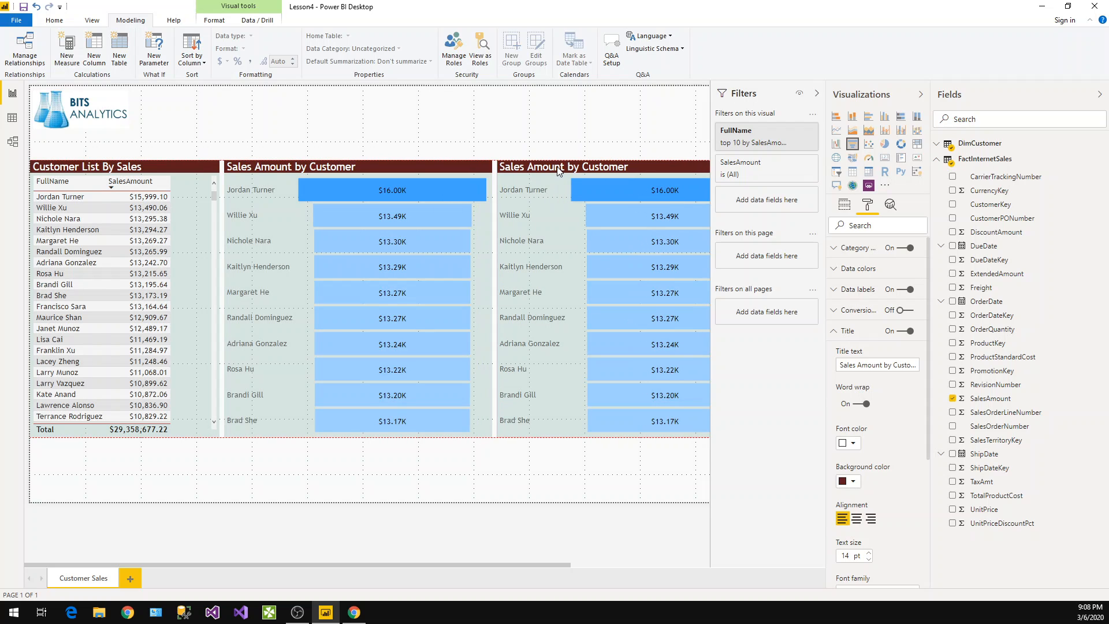
pyautogui.click(816, 93)
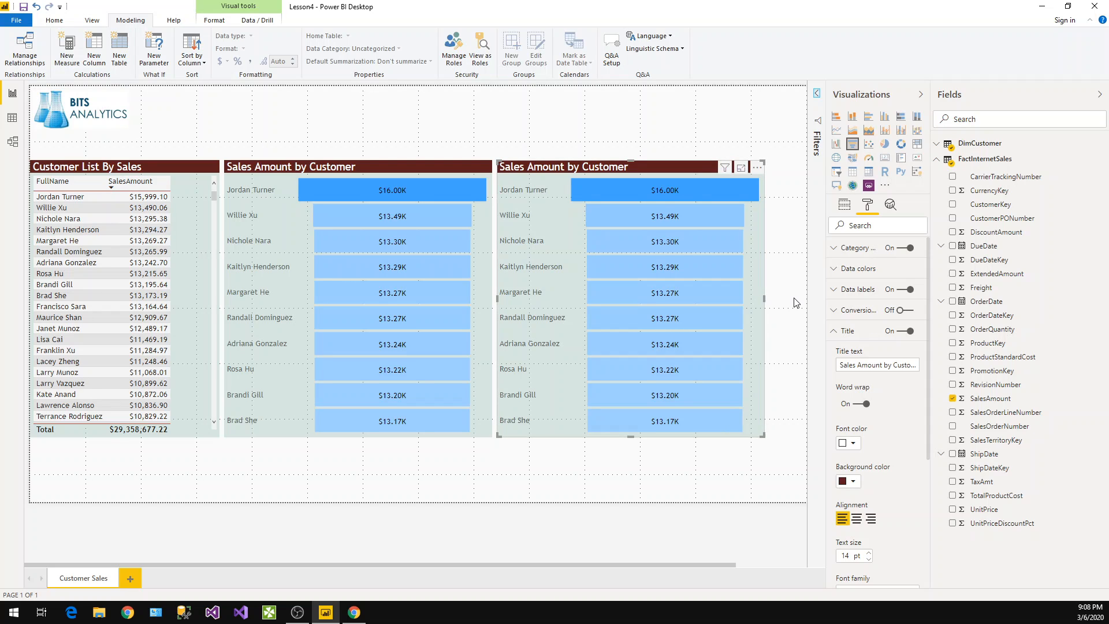
pyautogui.moveTo(796, 301); pyautogui.dragTo(805, 302)
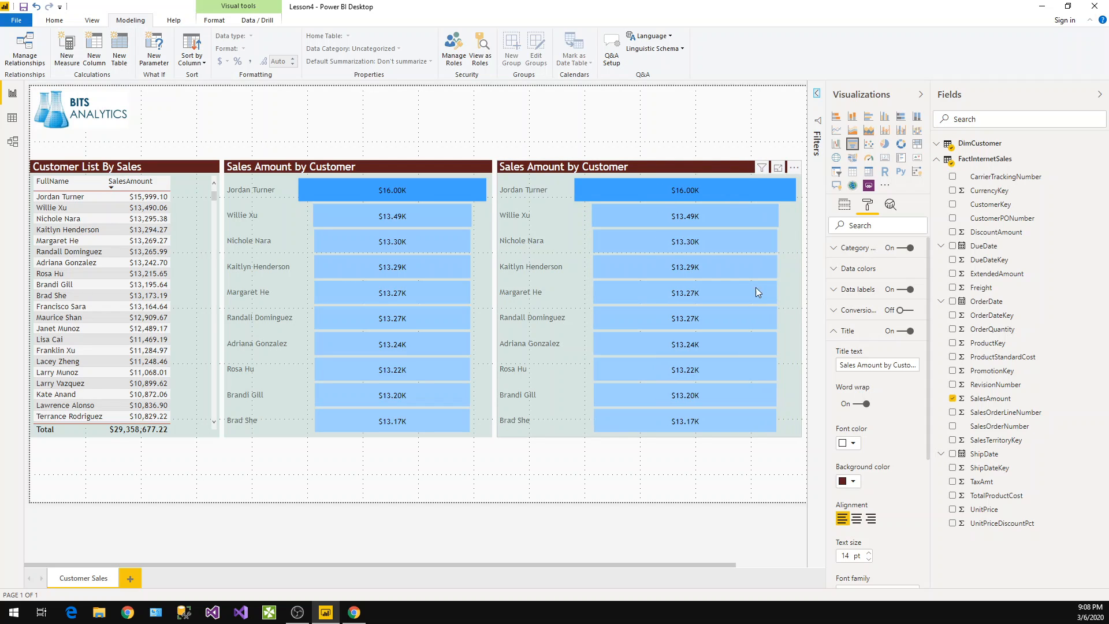
# Convert the duplicated funnel chart into a line chart
pyautogui.click(837, 131)
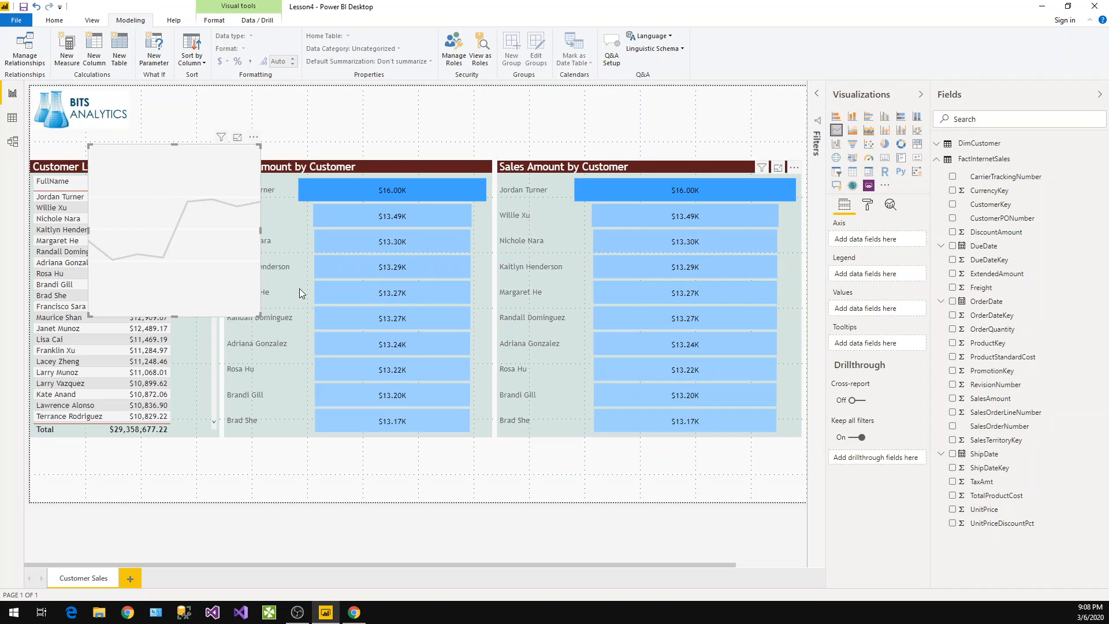
pyautogui.press('Delete')
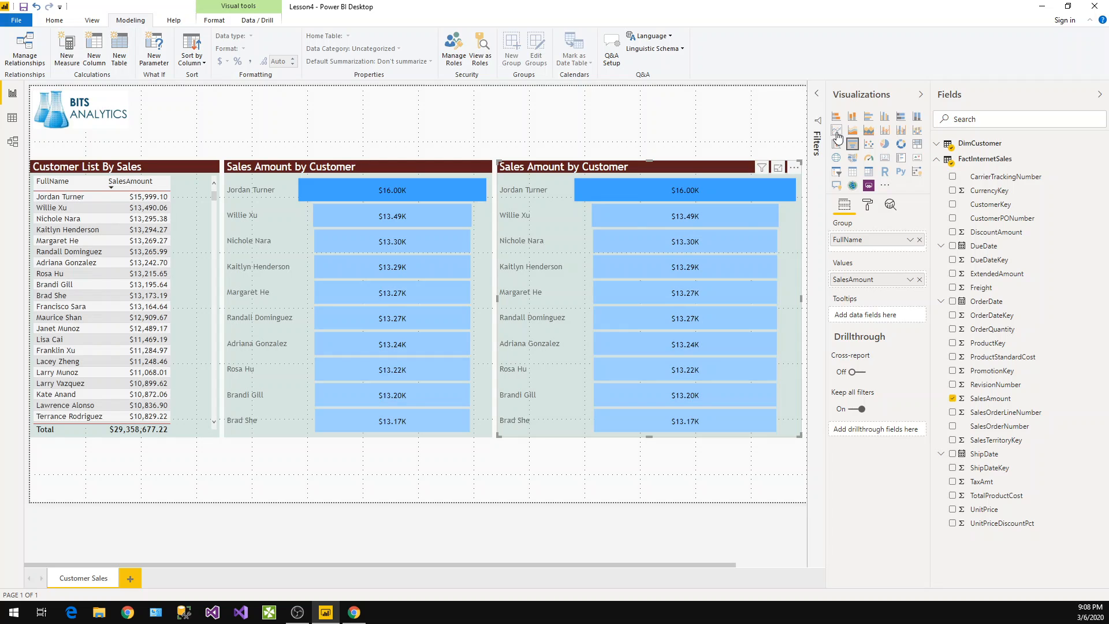
pyautogui.click(837, 132)
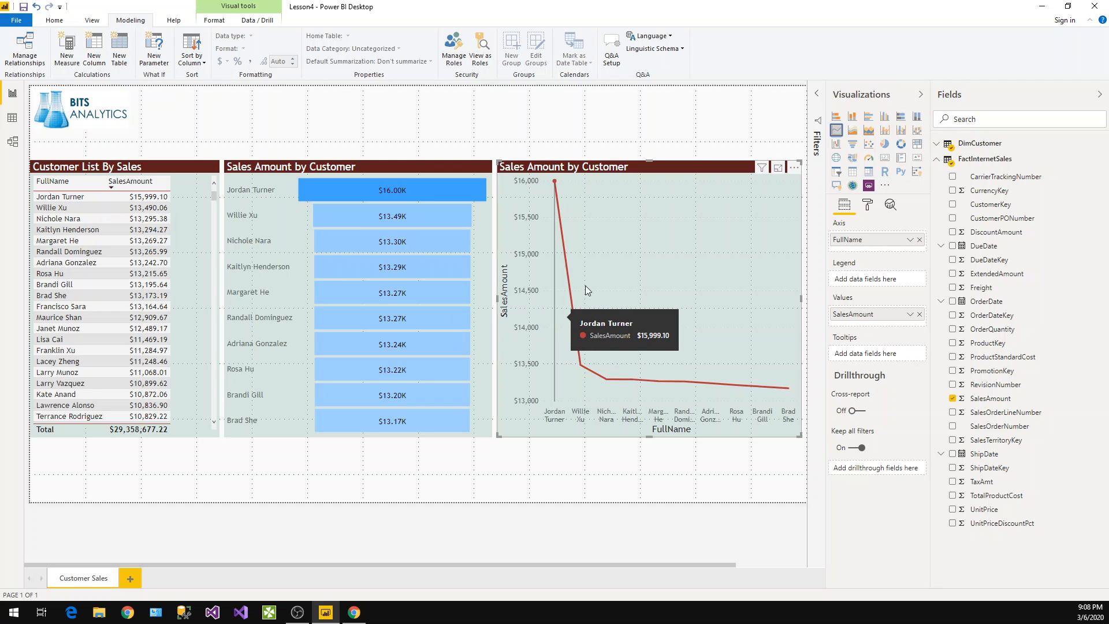
# Sort the line chart in ascending order and change its Top N customer filter to 5
pyautogui.click(795, 168)
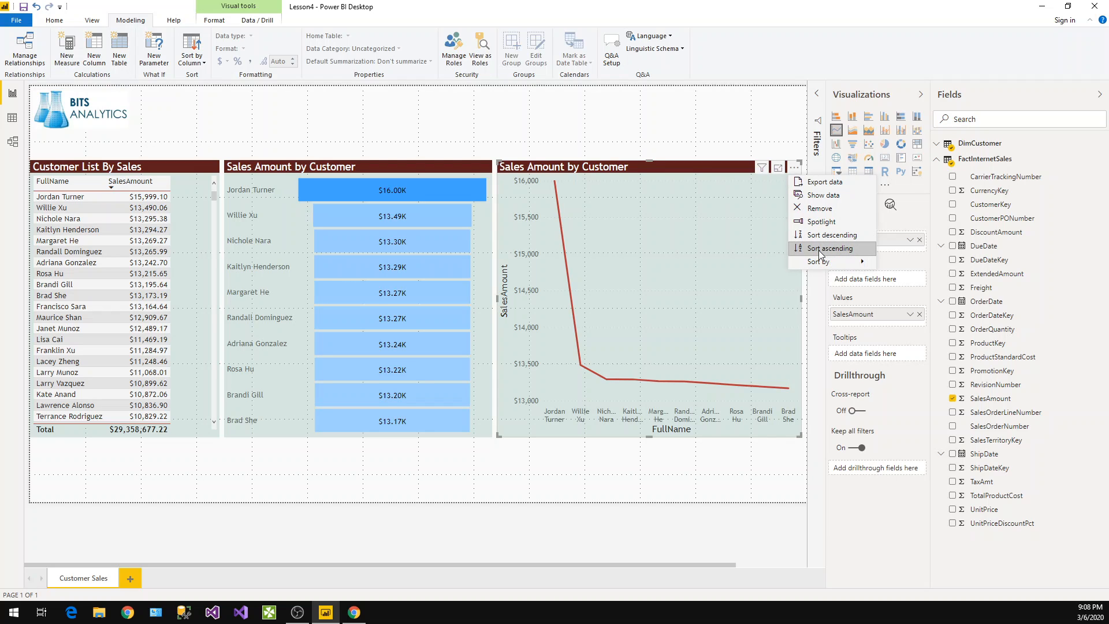
pyautogui.click(820, 251)
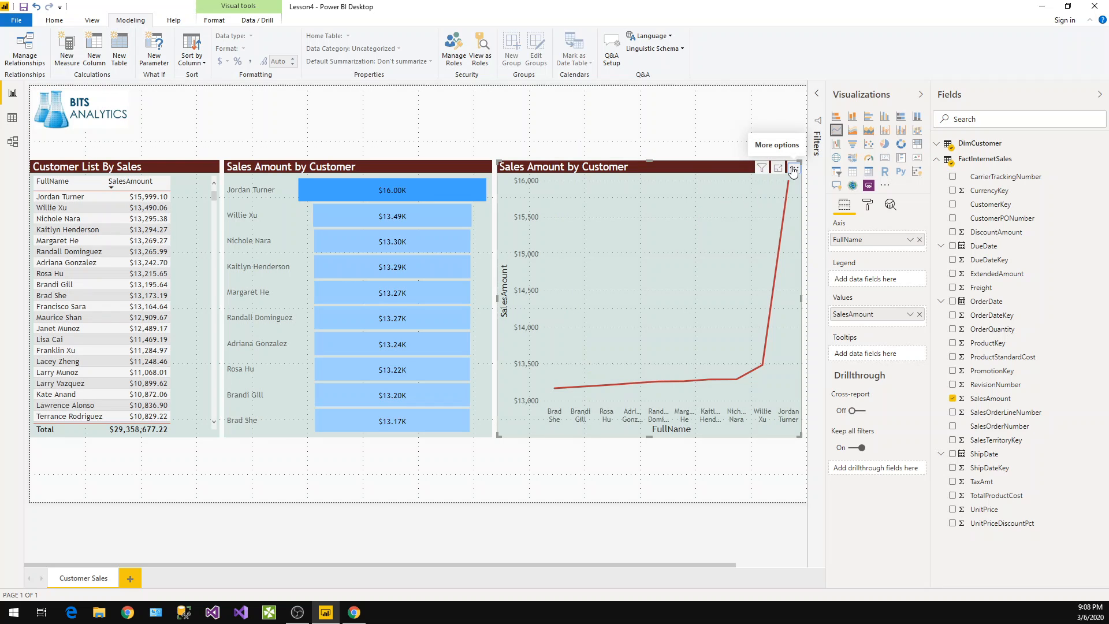
pyautogui.moveTo(613, 386)
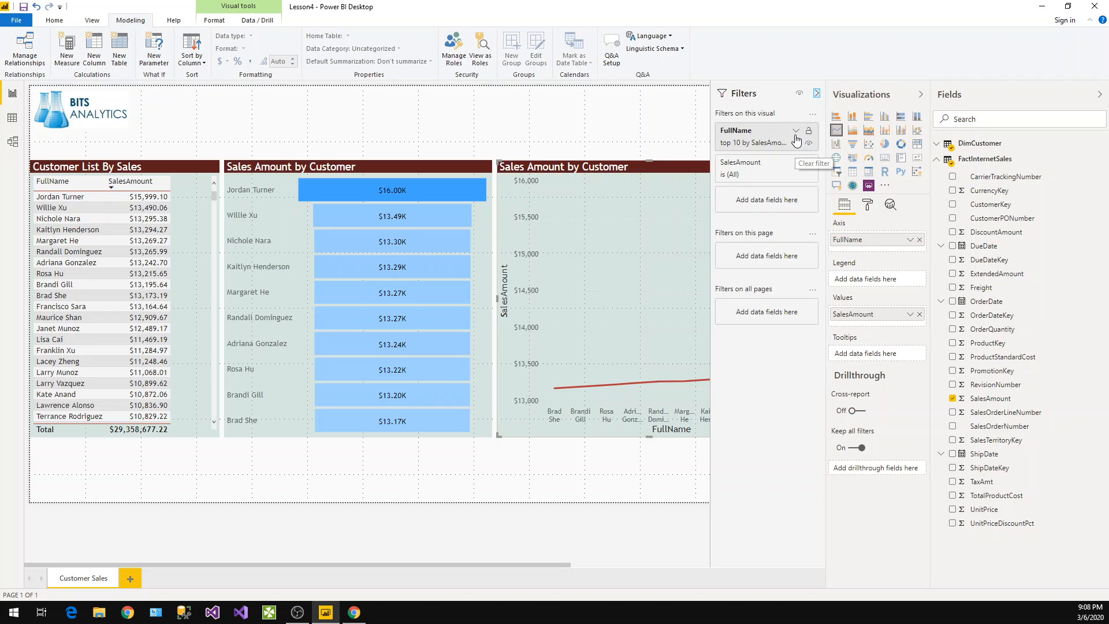
pyautogui.click(797, 130)
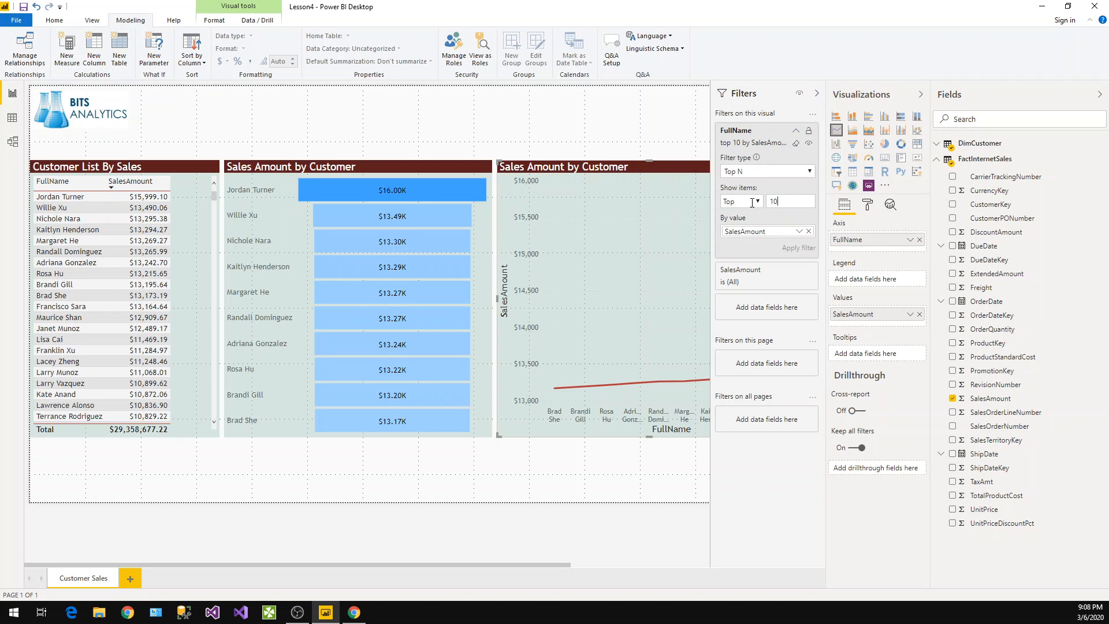
pyautogui.moveTo(752, 203); pyautogui.dragTo(748, 203)
pyautogui.write('5')
pyautogui.click(655, 473)
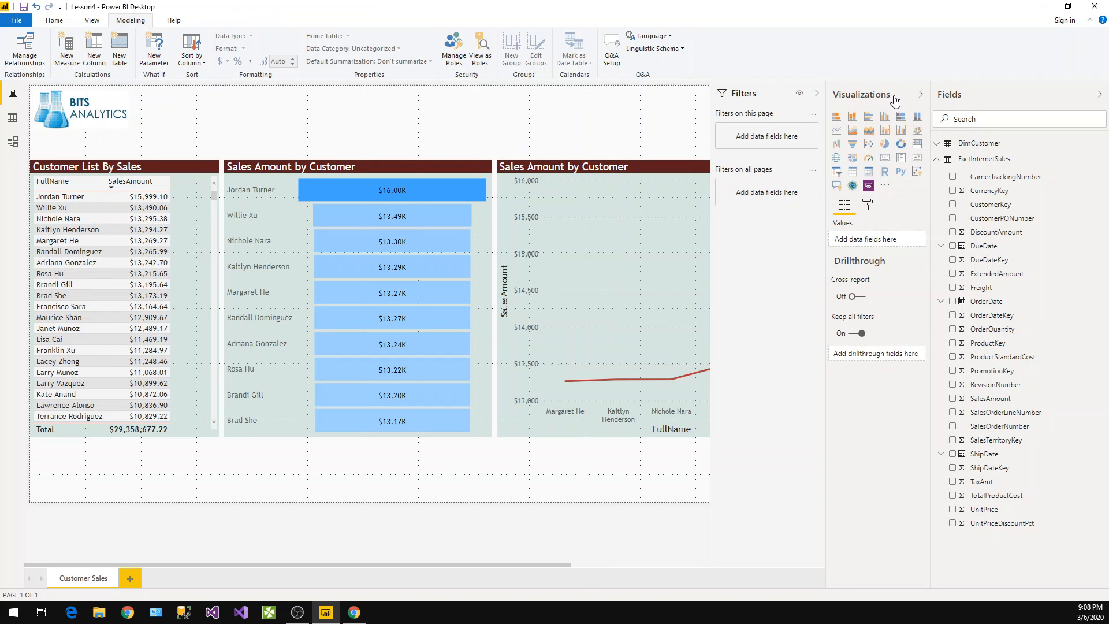
# Retitle the funnel chart as Top 10 Customers
pyautogui.click(1099, 95)
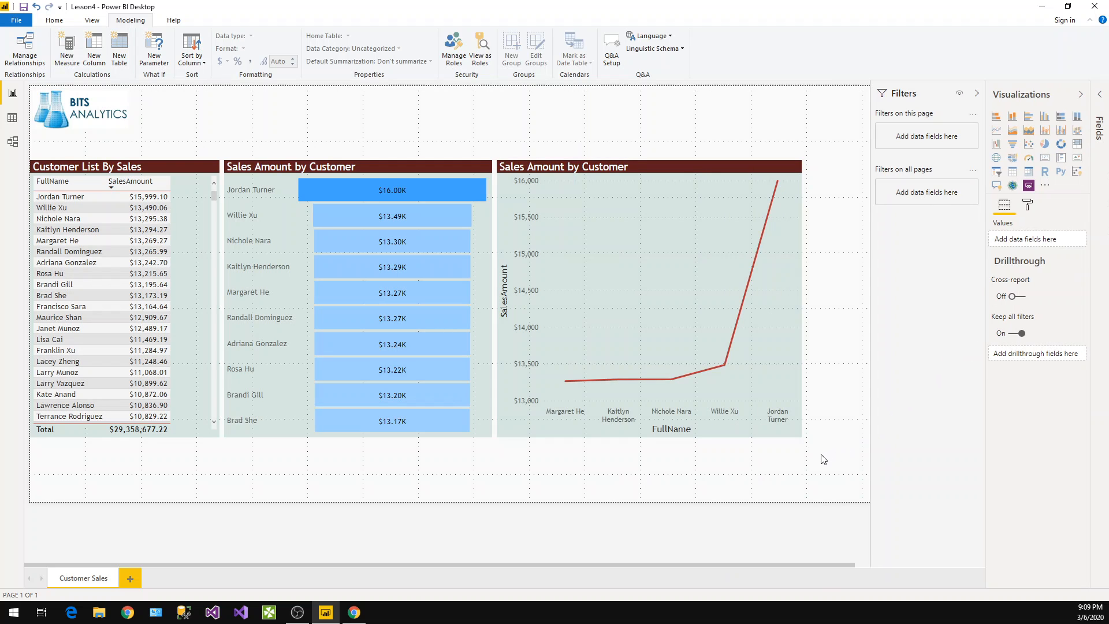
pyautogui.click(1081, 94)
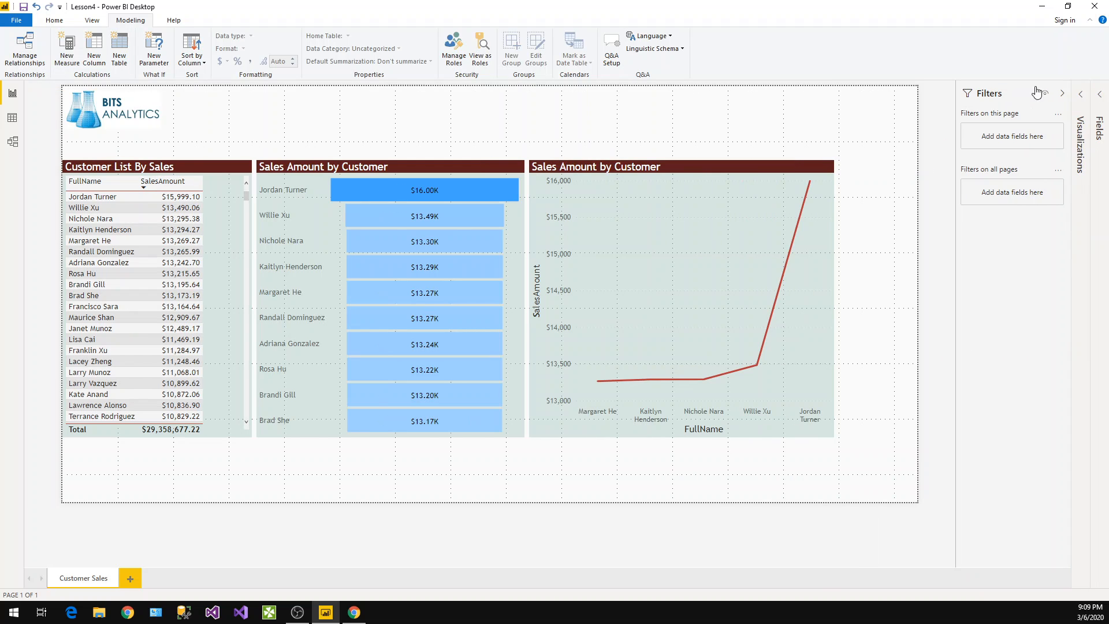
pyautogui.click(1062, 93)
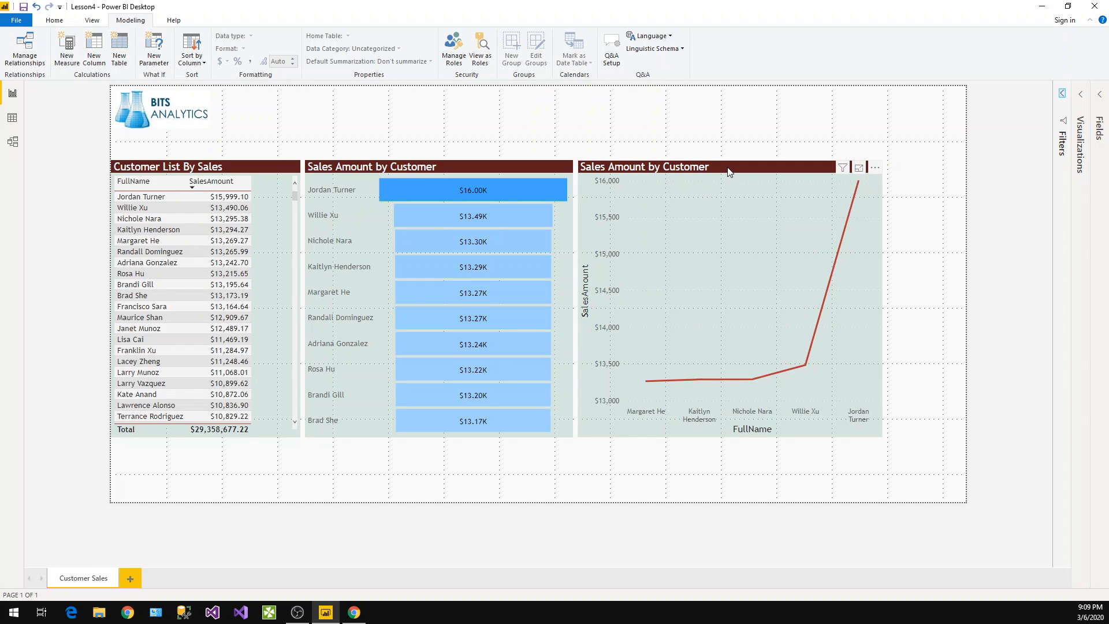
pyautogui.click(435, 170)
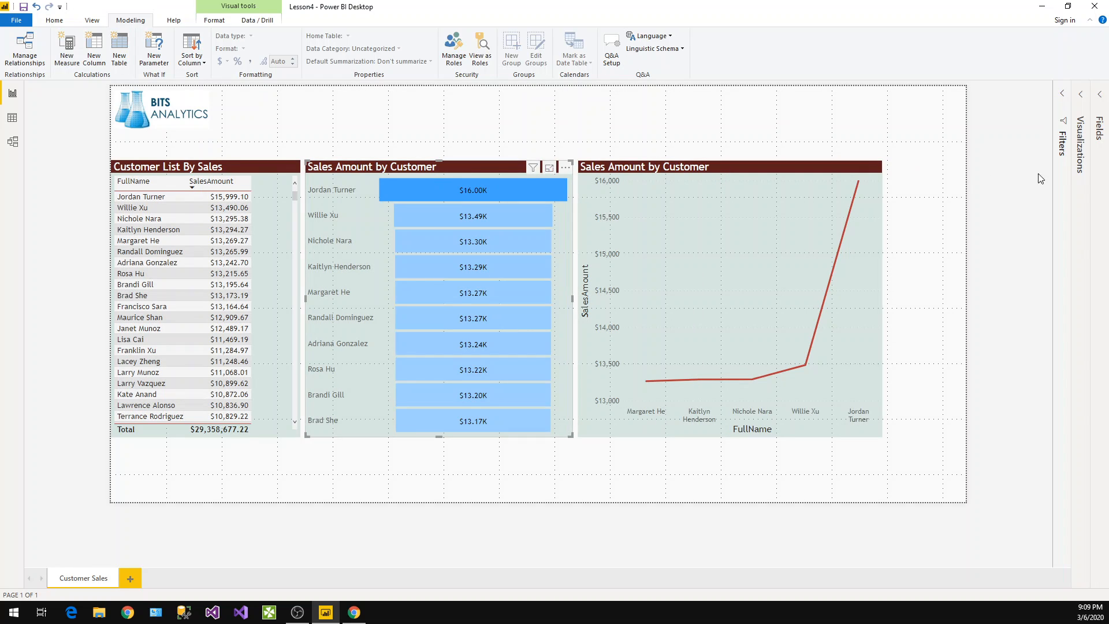
pyautogui.click(1078, 139)
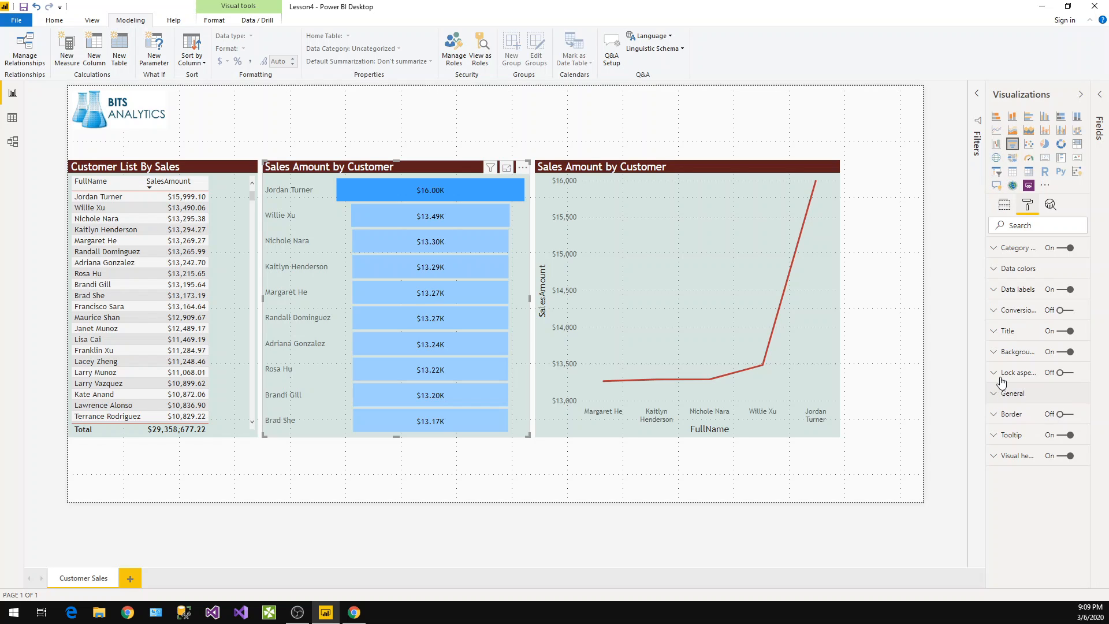
pyautogui.click(1009, 327)
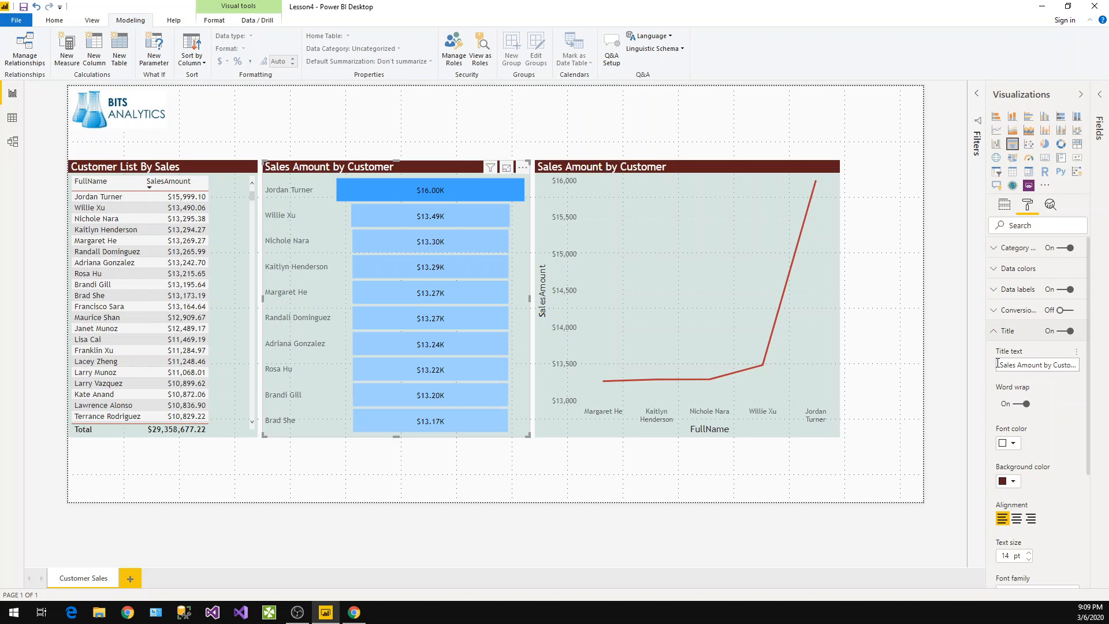
pyautogui.click(998, 363)
pyautogui.write('Top ')
pyautogui.write('10')
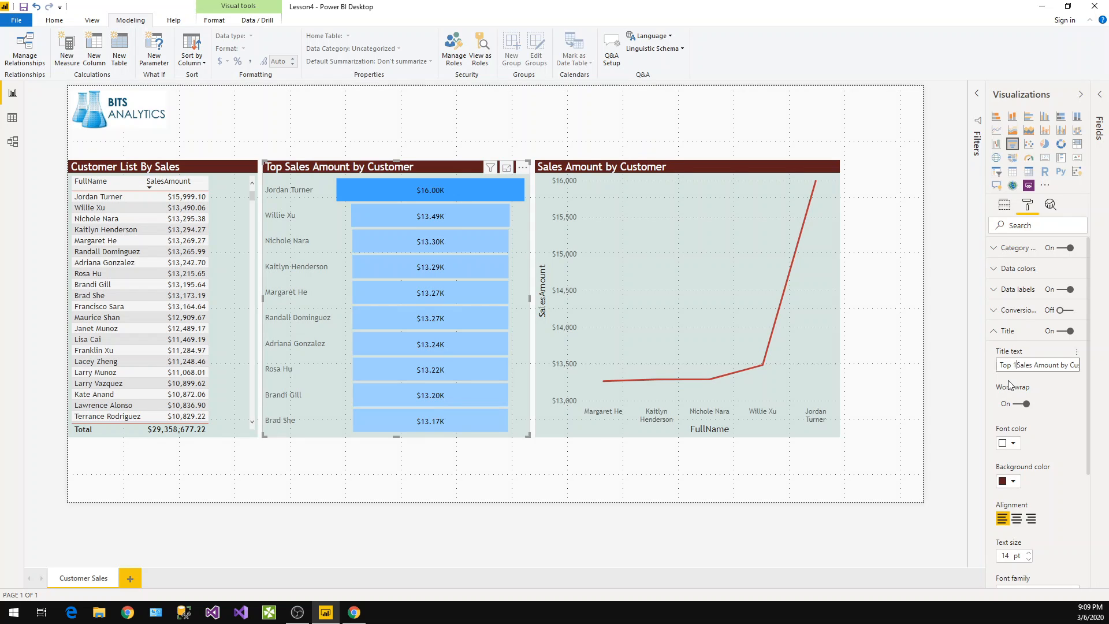
pyautogui.press('Delete')
pyautogui.press('Delete')
pyautogui.press('Delete')
pyautogui.press('Delete')
pyautogui.press('Delete')
pyautogui.press('Delete')
pyautogui.press('Delete')
pyautogui.press('Delete')
pyautogui.press('Delete')
pyautogui.press('Delete')
pyautogui.press('Delete')
pyautogui.press('Delete')
pyautogui.press('Delete')
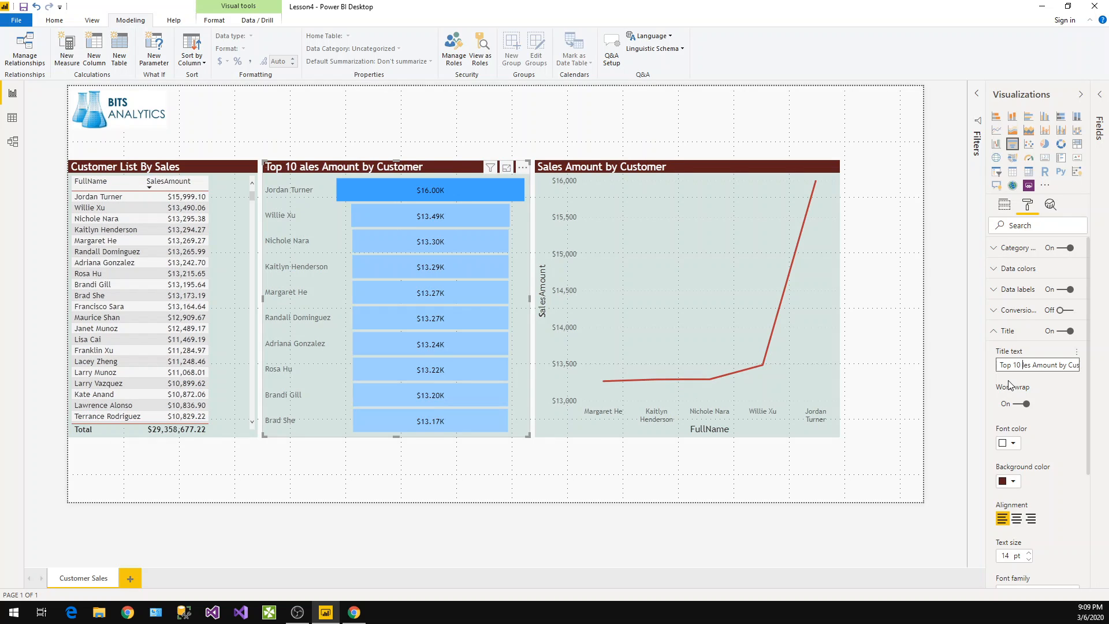
pyautogui.press('Delete')
pyautogui.press('Delete')
pyautogui.press('Delete')
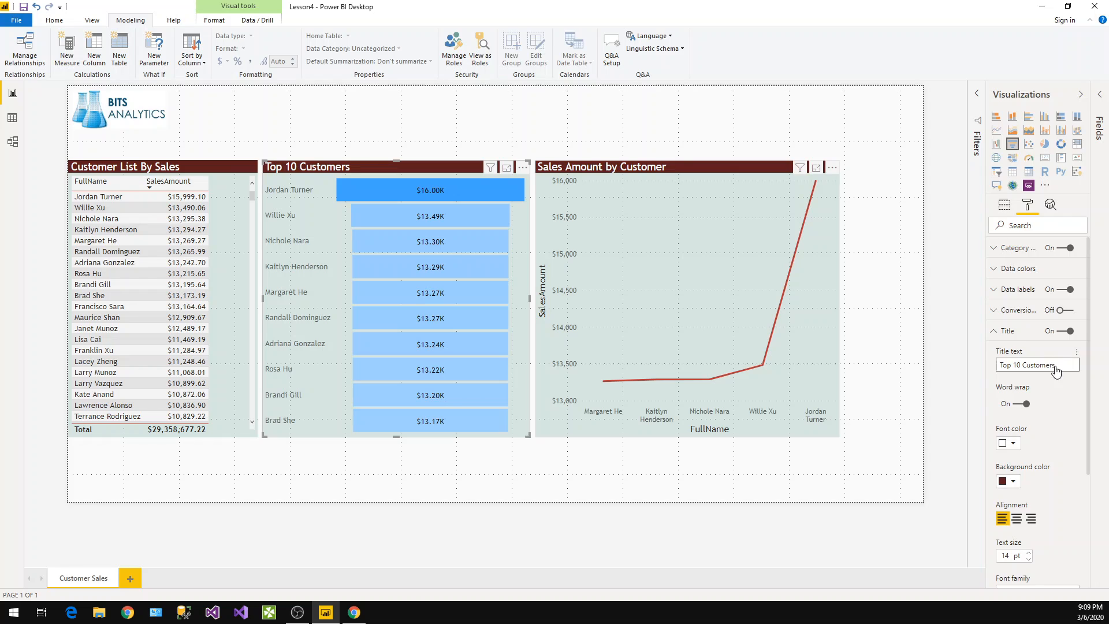
# Retitle the line chart as Top 5 Customers
pyautogui.click(1052, 428)
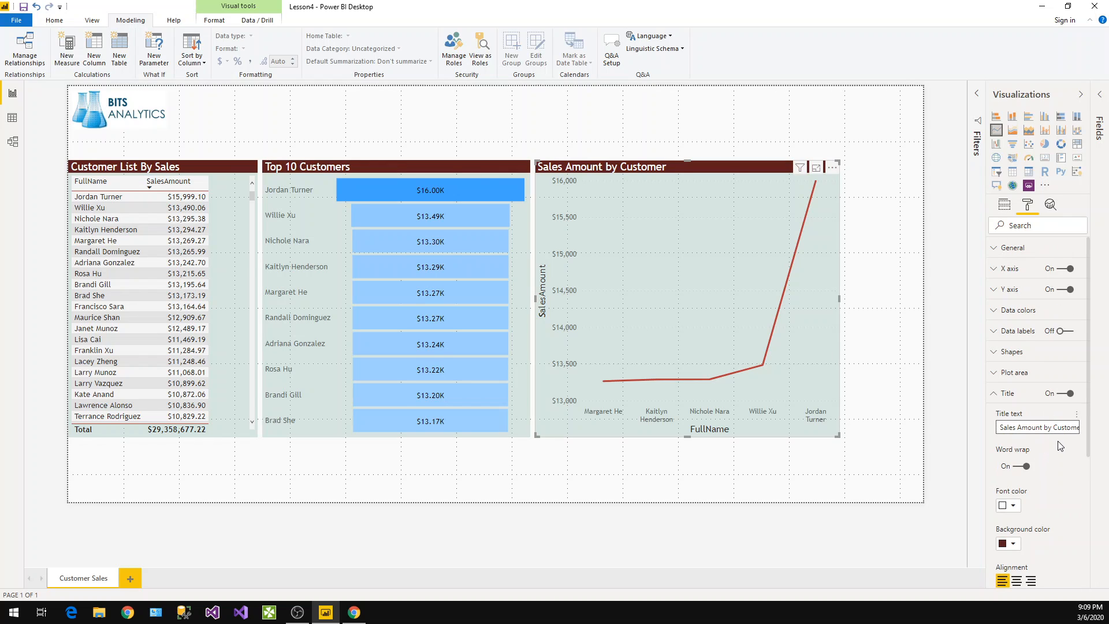
pyautogui.hotkey('ctrl', 'a')
pyautogui.write('Top')
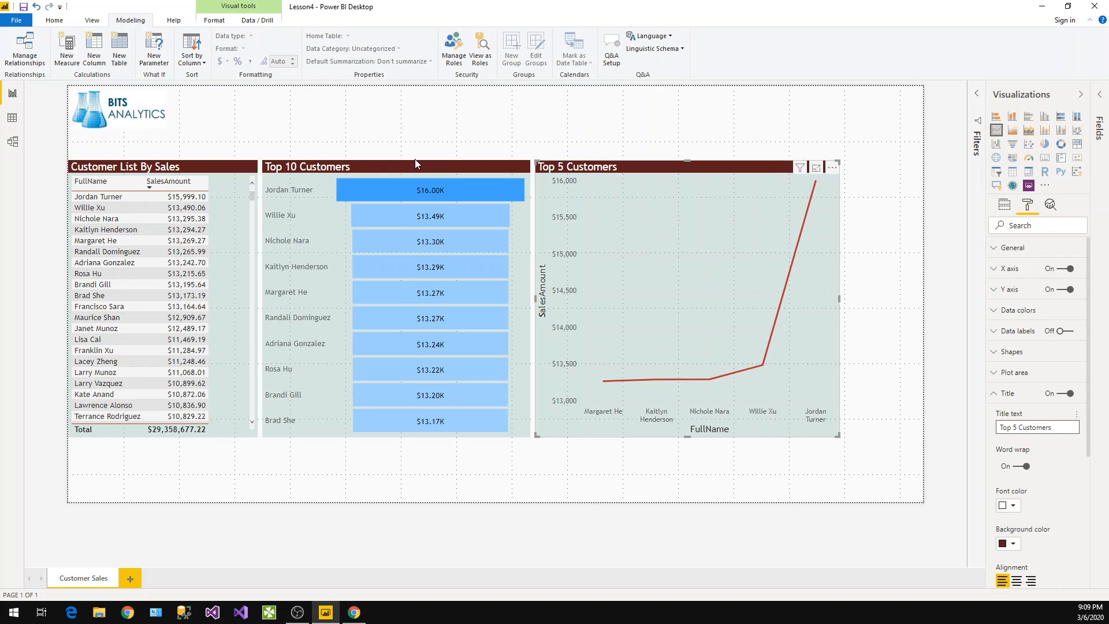
# Resize the Top 5 Customers line chart wider to the page edge and shorter in height
pyautogui.click(340, 143)
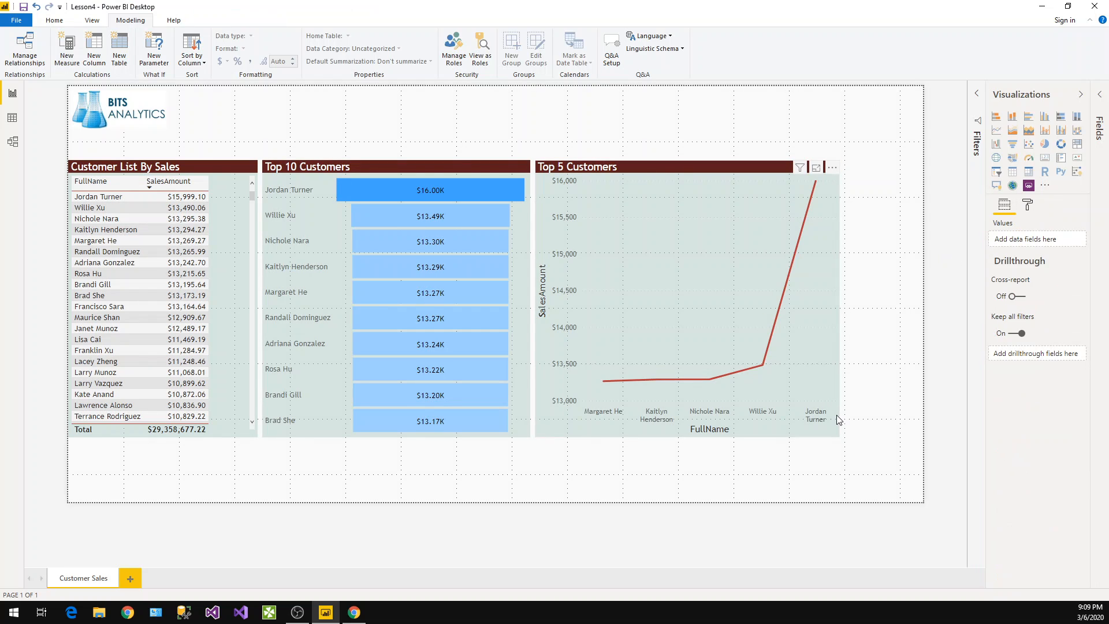
pyautogui.click(838, 434)
pyautogui.moveTo(839, 436); pyautogui.dragTo(936, 437)
pyautogui.moveTo(923, 326); pyautogui.dragTo(922, 317)
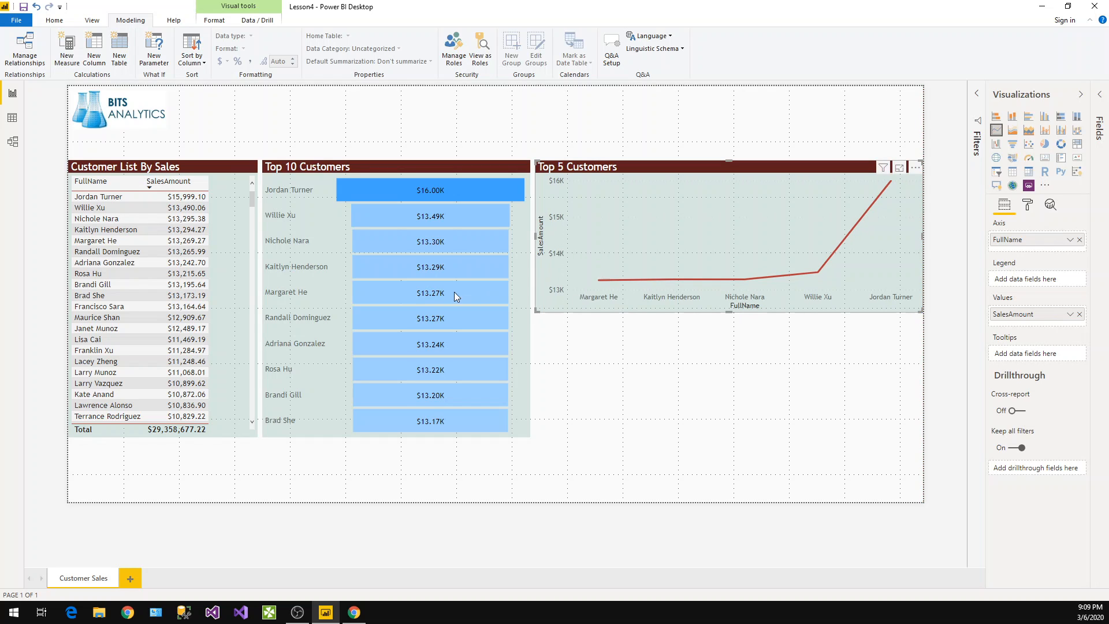
pyautogui.click(400, 159)
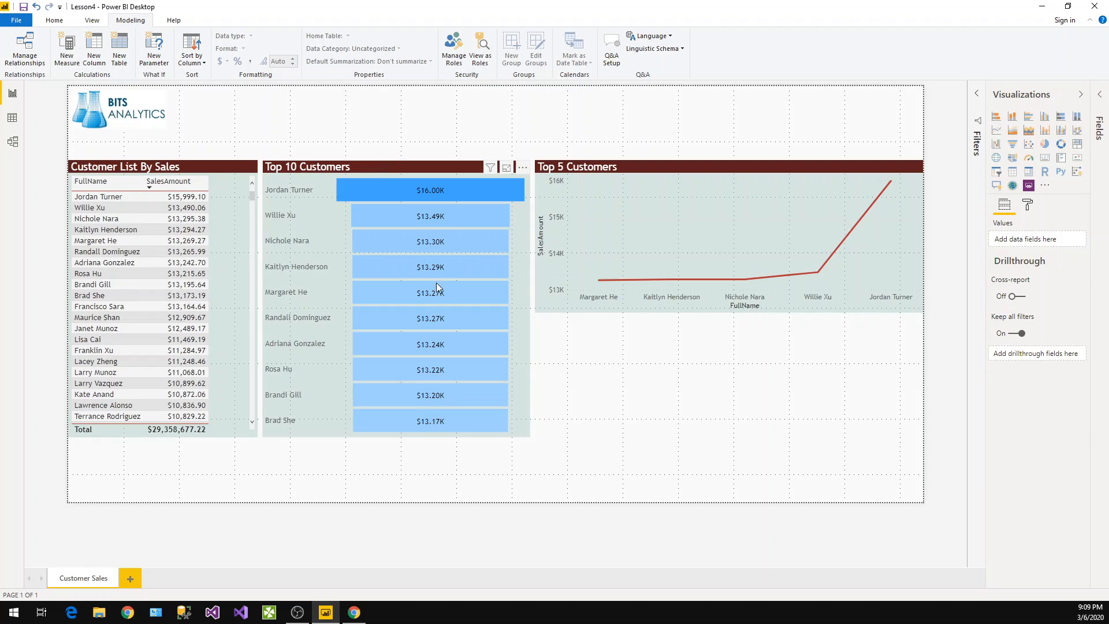
pyautogui.click(416, 280)
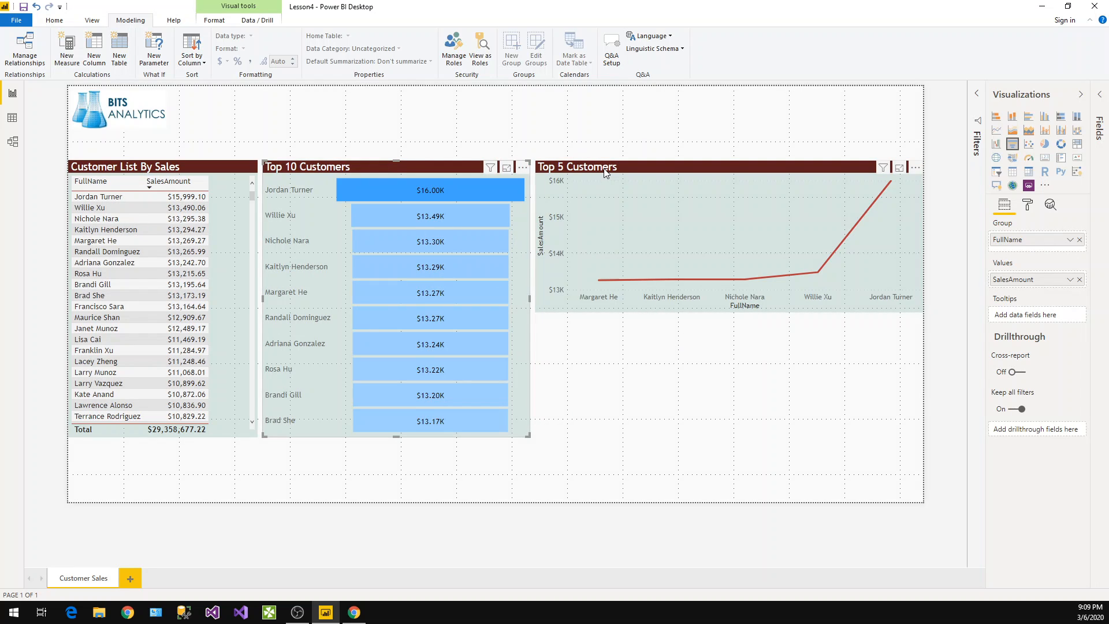
pyautogui.click(663, 305)
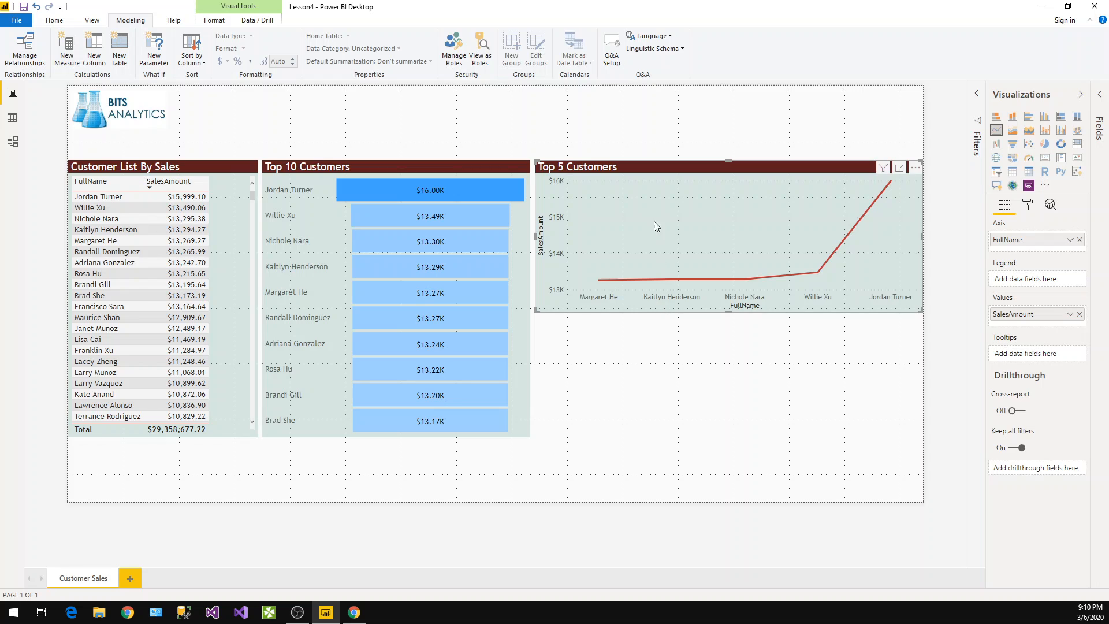
# Paste a copy of the Top 5 Customers line chart below the original and convert it to a donut chart
pyautogui.hotkey('ctrl', 'v')
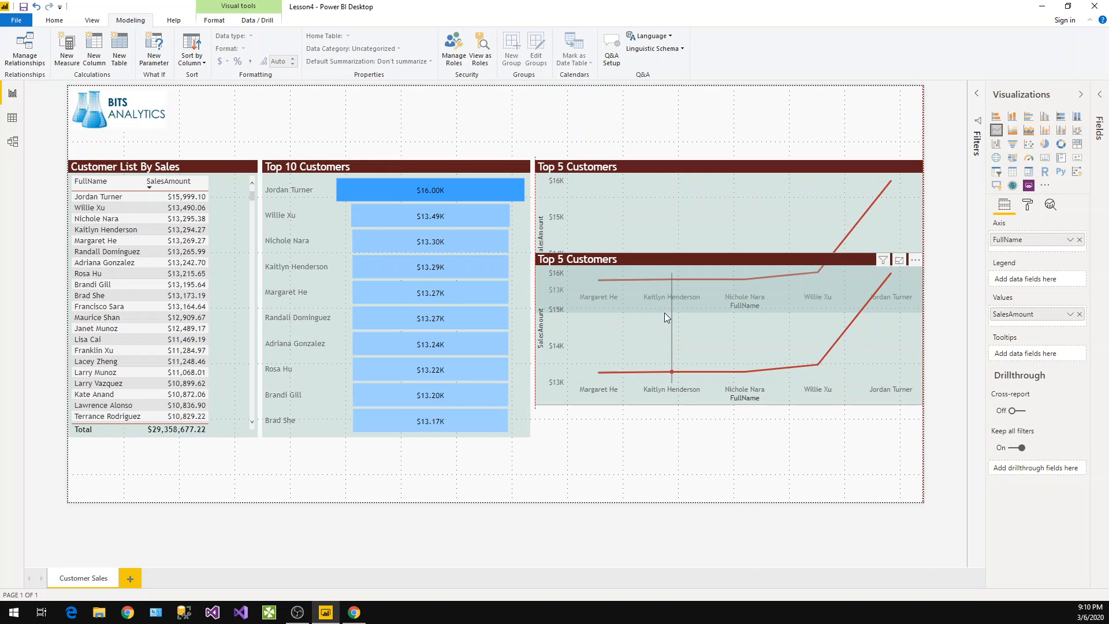
pyautogui.moveTo(668, 333); pyautogui.dragTo(668, 318)
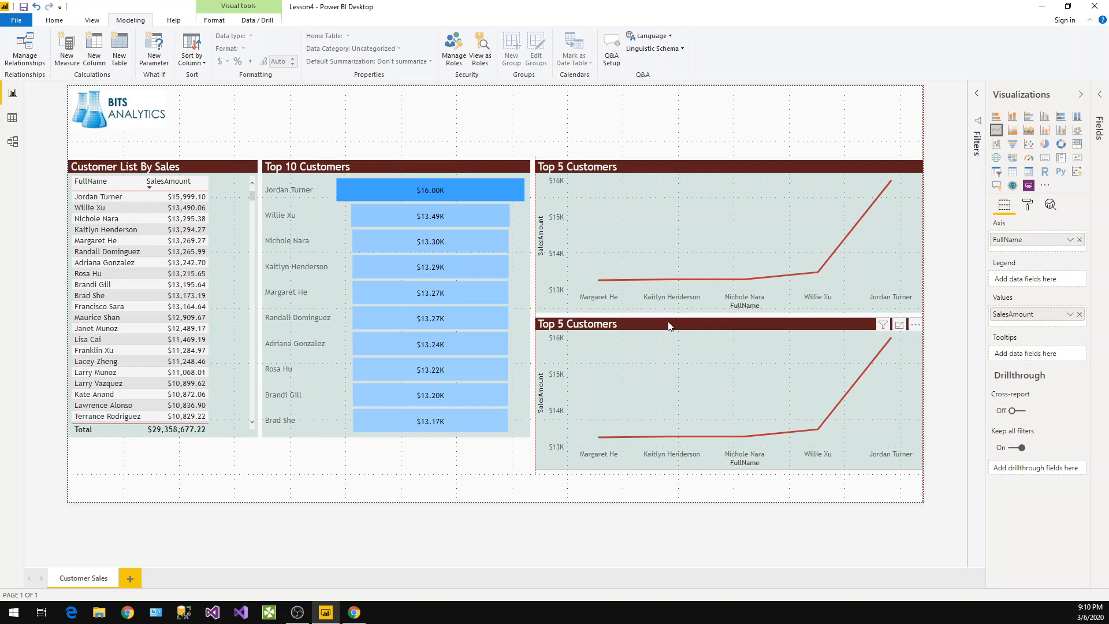
pyautogui.click(1062, 144)
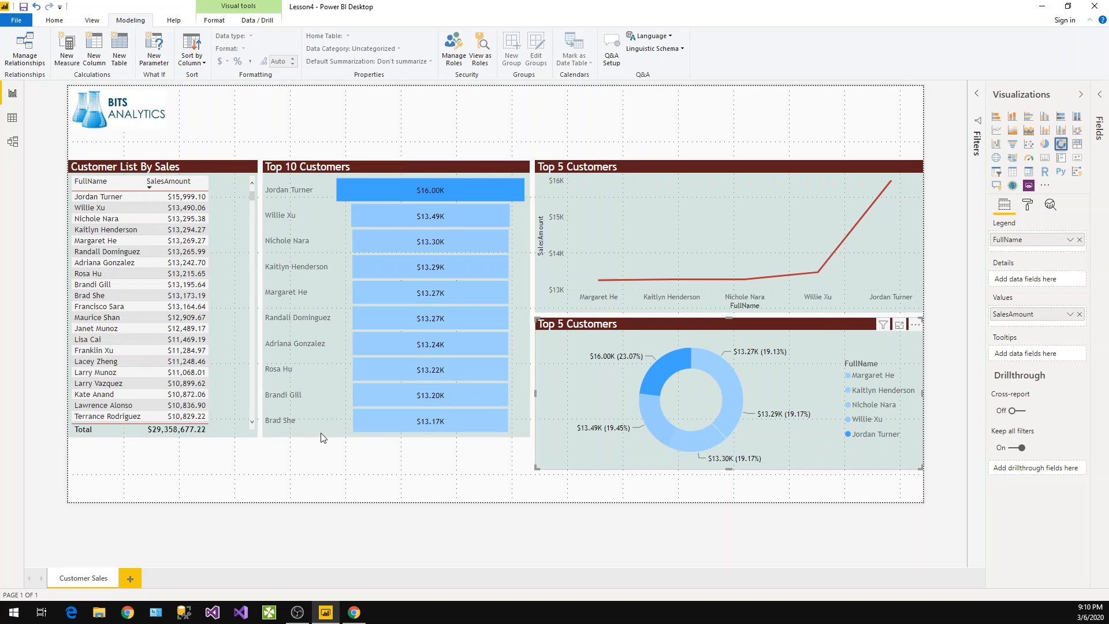
# Extend the bottoms of the Top 10 Customers funnel and the customer table down to match the donut chart
pyautogui.click(397, 435)
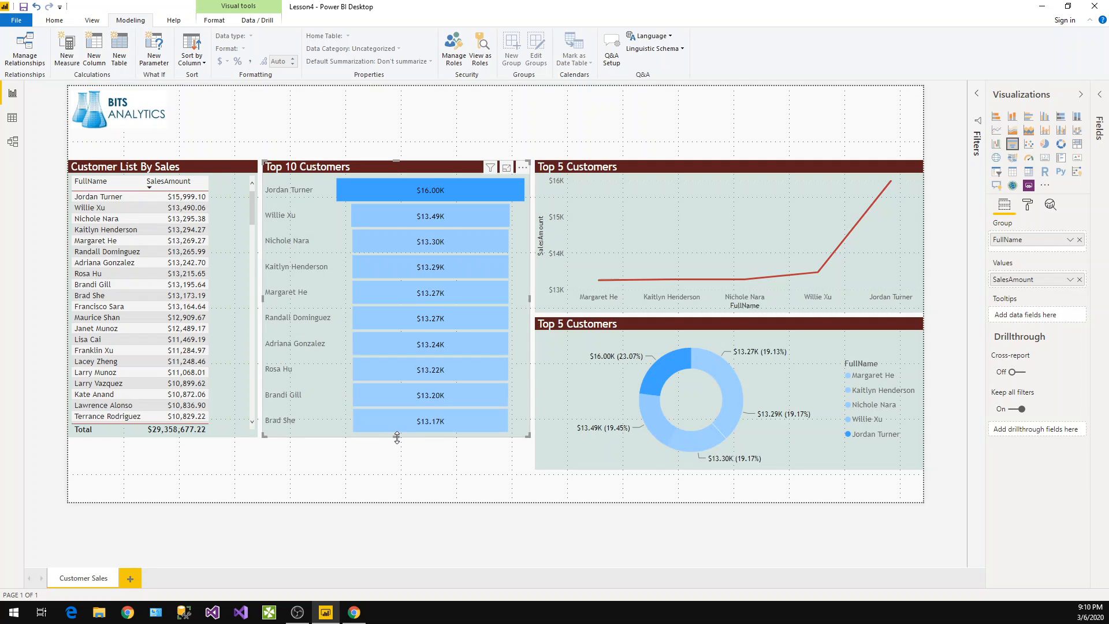
pyautogui.moveTo(398, 438); pyautogui.dragTo(401, 469)
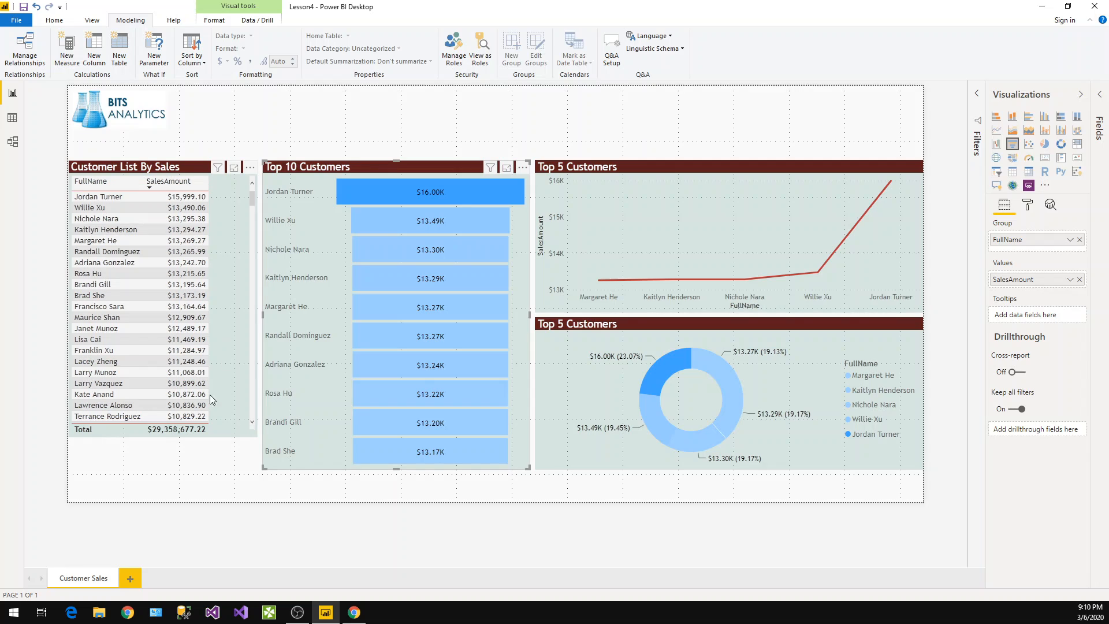
pyautogui.click(150, 436)
pyautogui.moveTo(164, 437); pyautogui.dragTo(166, 466)
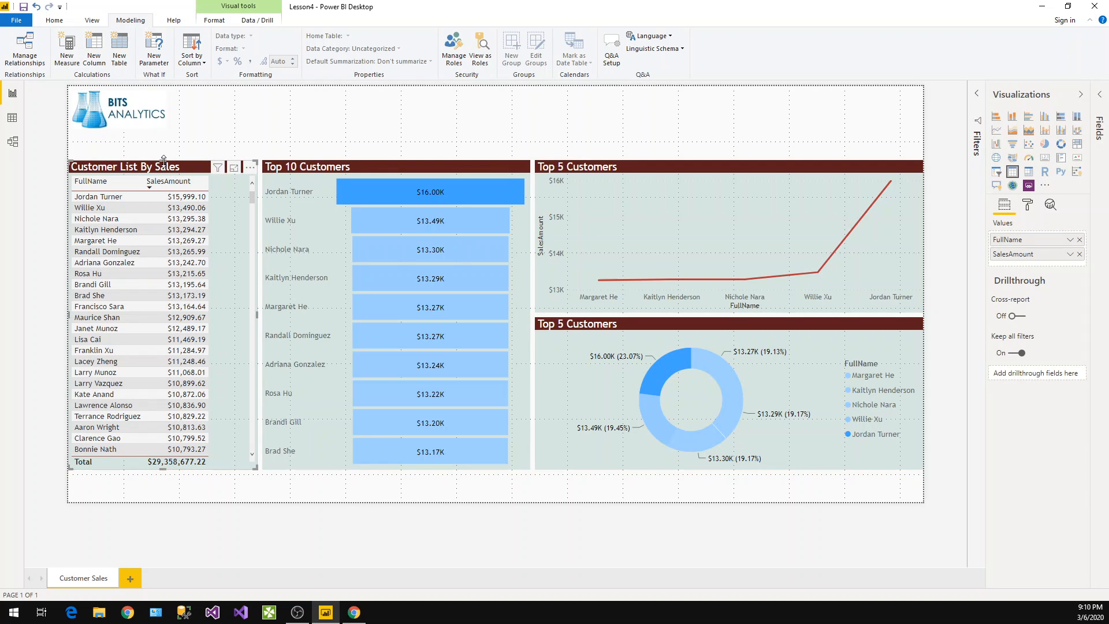
# Move the customer table down and insert a card visual in the space above it
pyautogui.moveTo(168, 168); pyautogui.dragTo(167, 209)
pyautogui.click(323, 132)
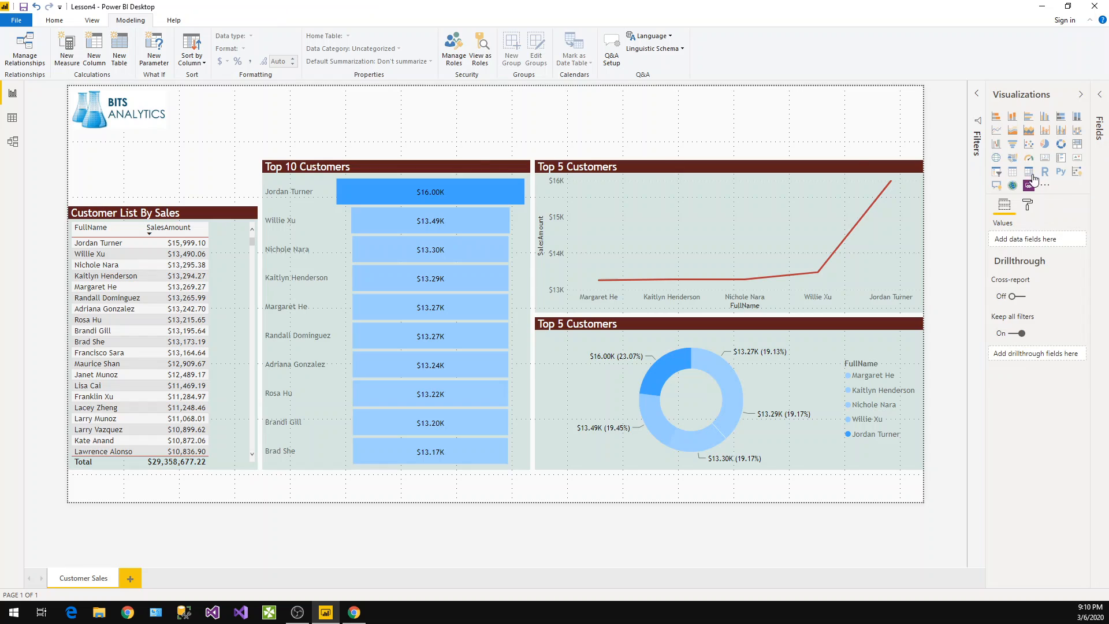
pyautogui.click(1047, 159)
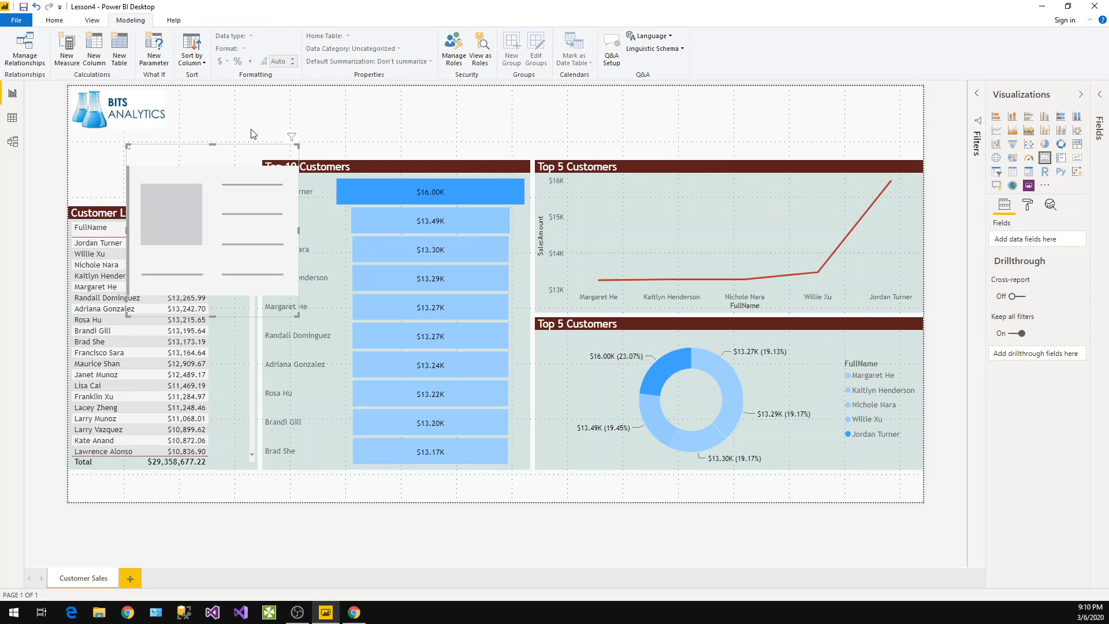
pyautogui.moveTo(255, 139); pyautogui.dragTo(161, 141)
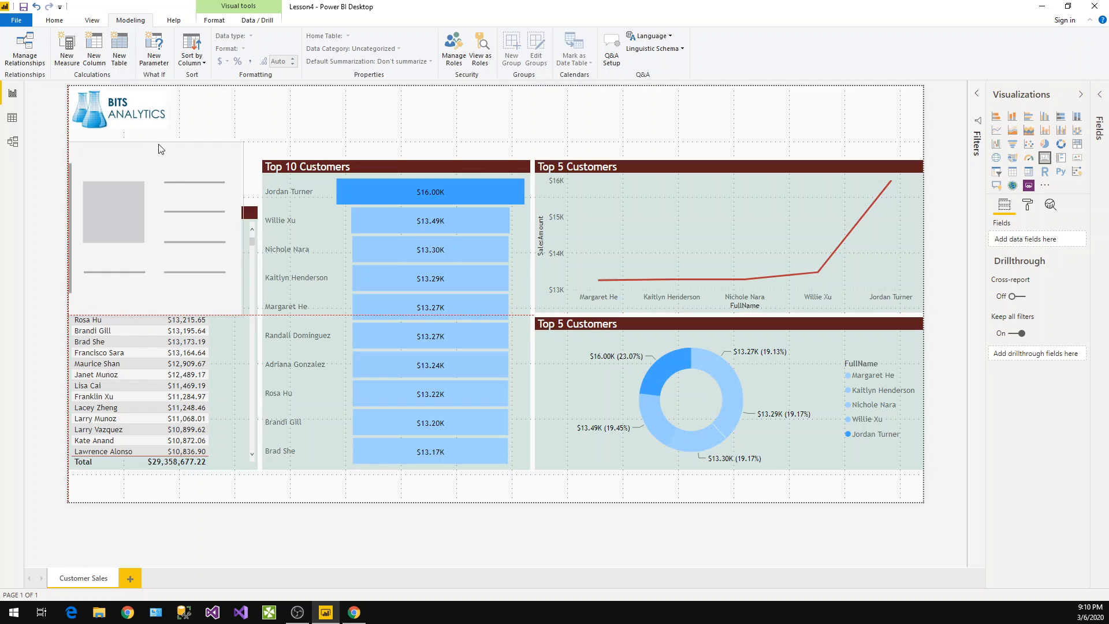
pyautogui.moveTo(242, 315); pyautogui.dragTo(256, 203)
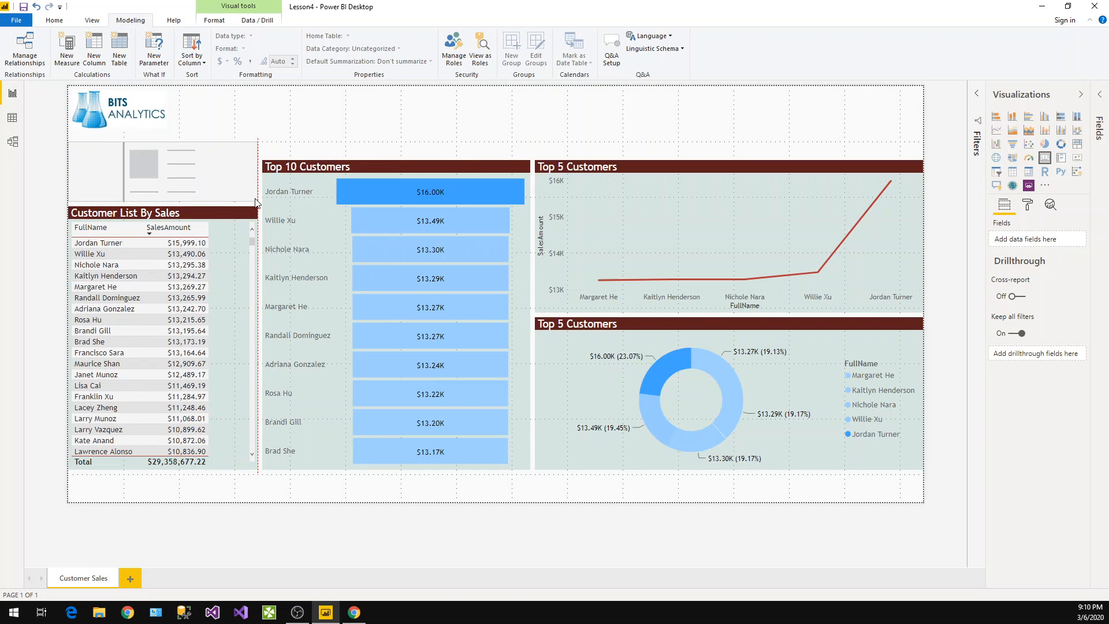
# Raise the funnel and line chart tops level with the card and extend the funnel's bottom edge
pyautogui.moveTo(316, 170); pyautogui.dragTo(317, 151)
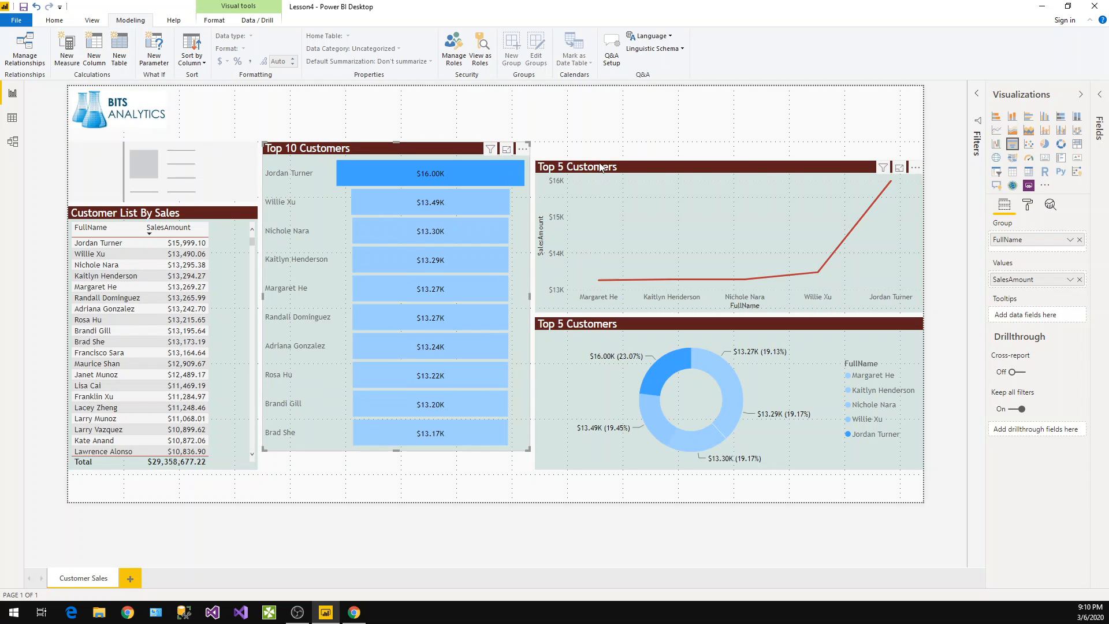
pyautogui.moveTo(769, 169); pyautogui.dragTo(730, 147)
pyautogui.click(317, 448)
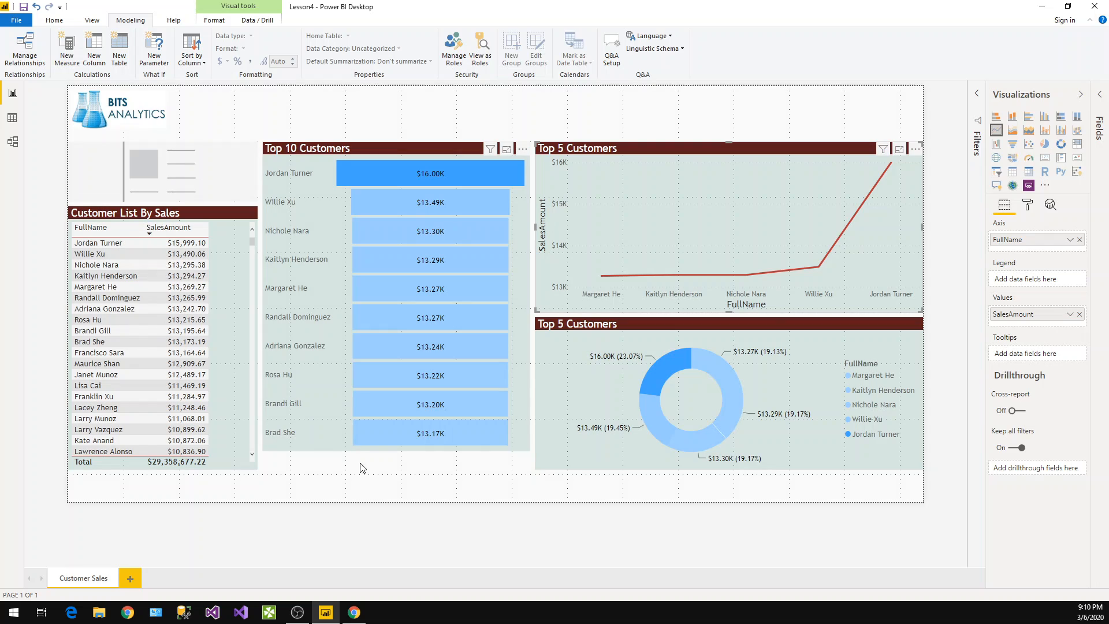
pyautogui.click(397, 456)
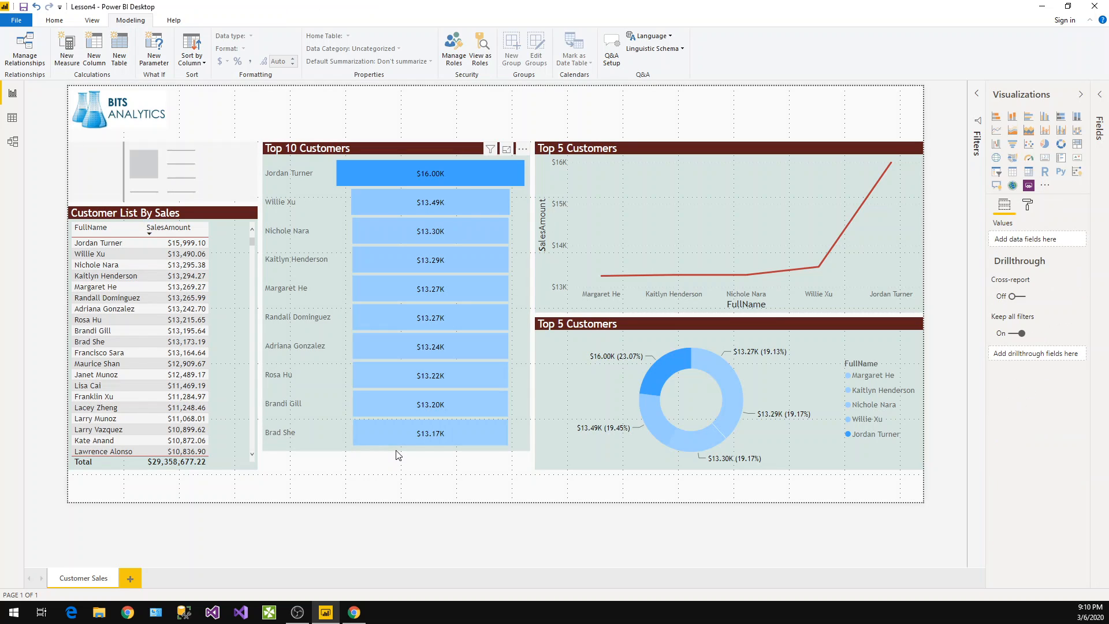
pyautogui.moveTo(398, 457); pyautogui.dragTo(399, 473)
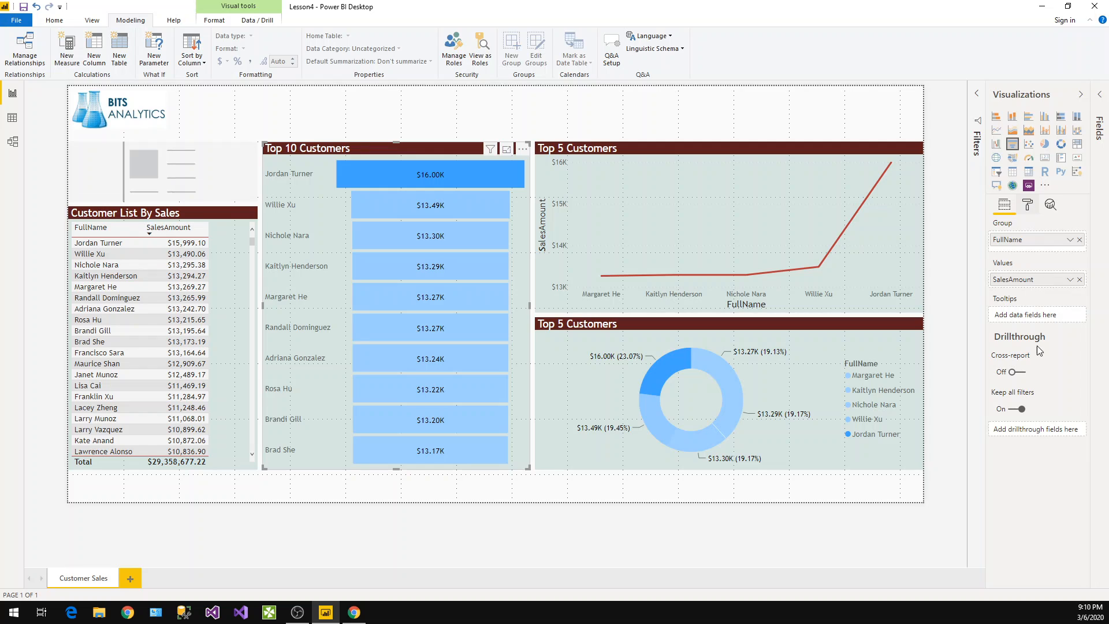
# Turn on the line chart's border and narrow both the line chart and the donut chart slightly from the page edge
pyautogui.click(1028, 205)
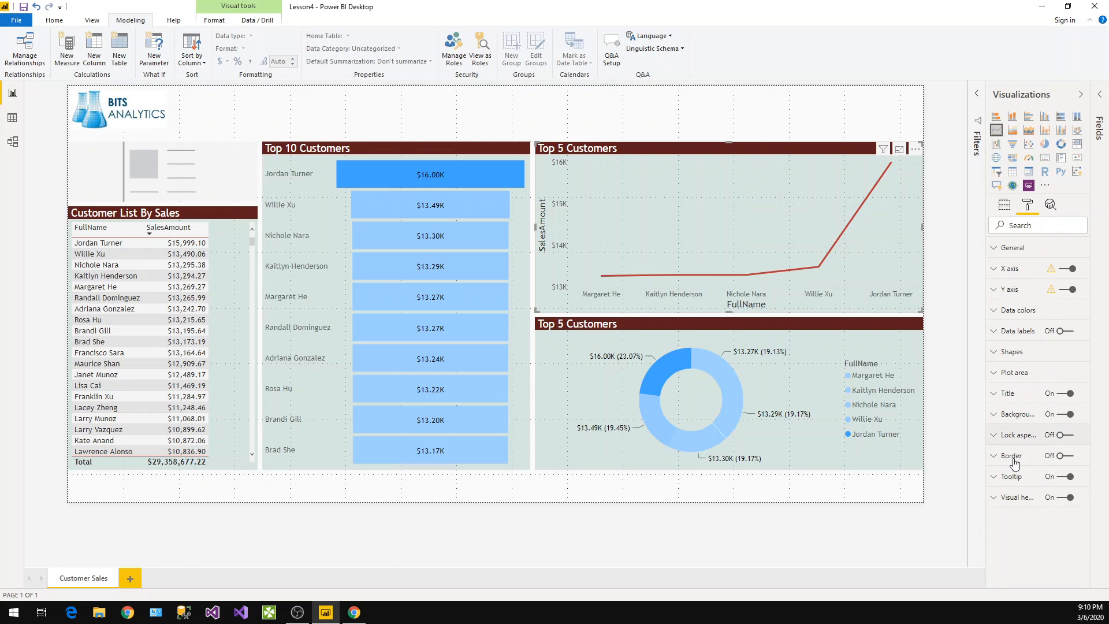
pyautogui.click(1065, 456)
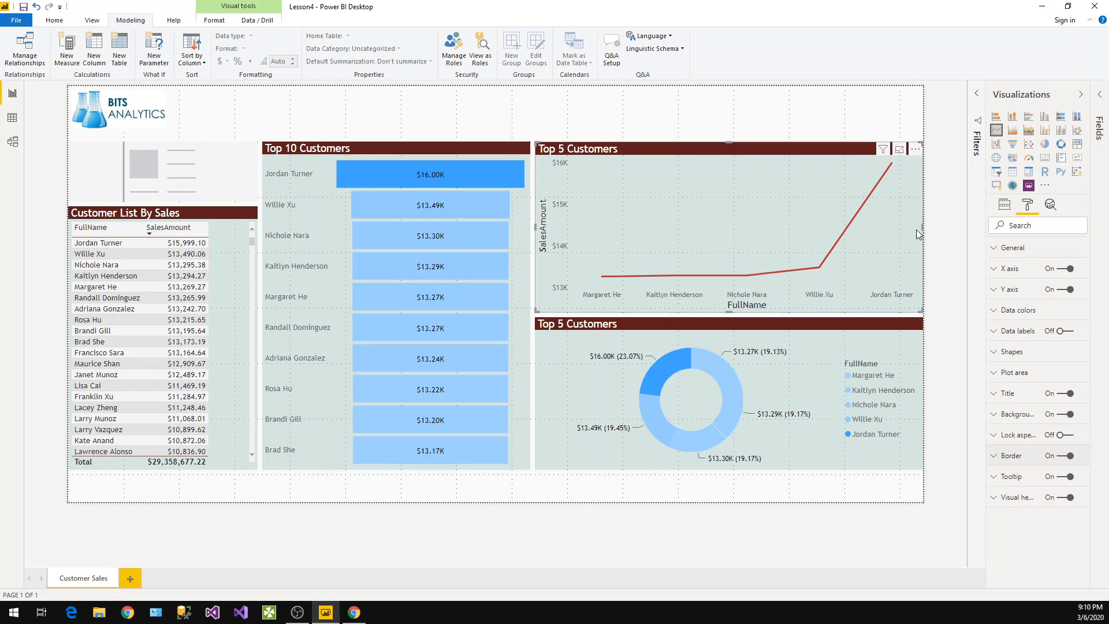
pyautogui.moveTo(922, 227); pyautogui.dragTo(916, 229)
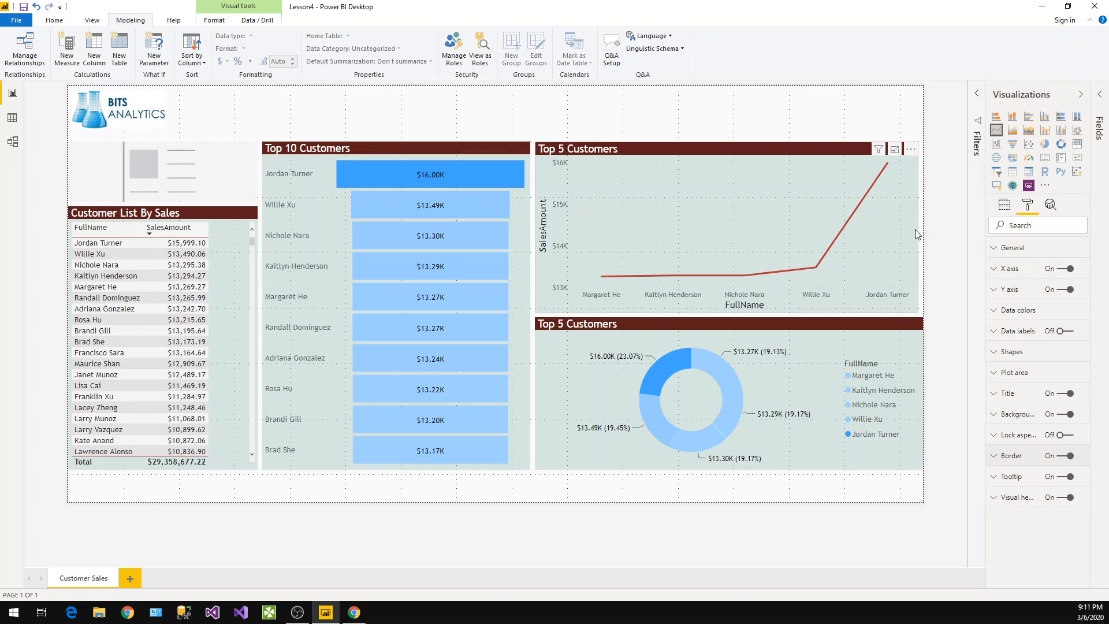
pyautogui.click(923, 381)
pyautogui.moveTo(923, 393); pyautogui.dragTo(919, 400)
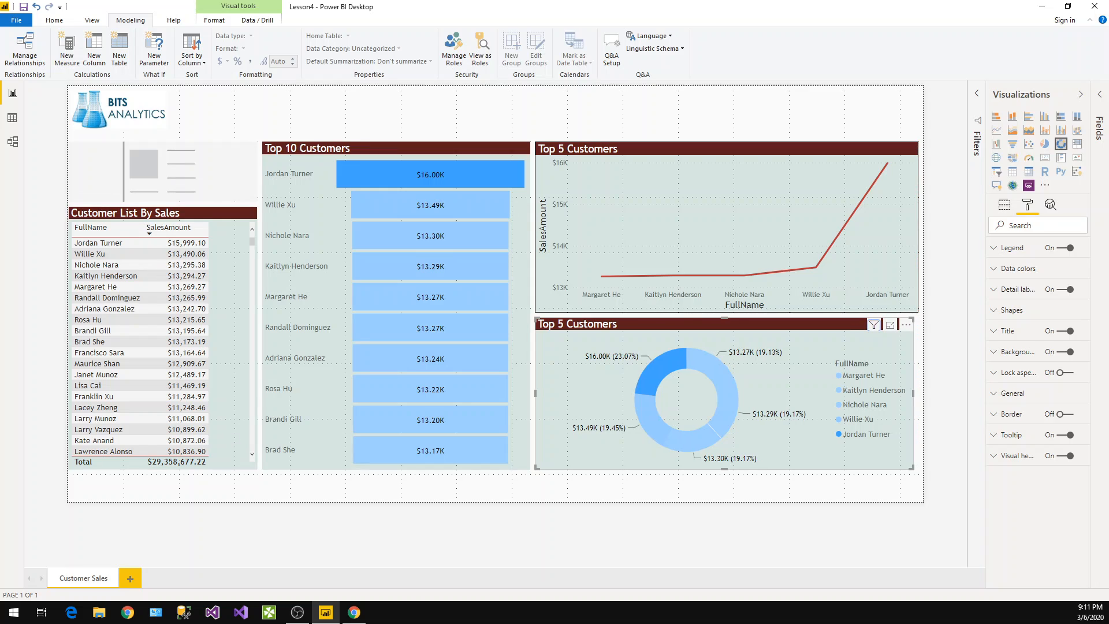
# Shift the left edges of the card and the customer table slightly inward to align them
pyautogui.click(69, 171)
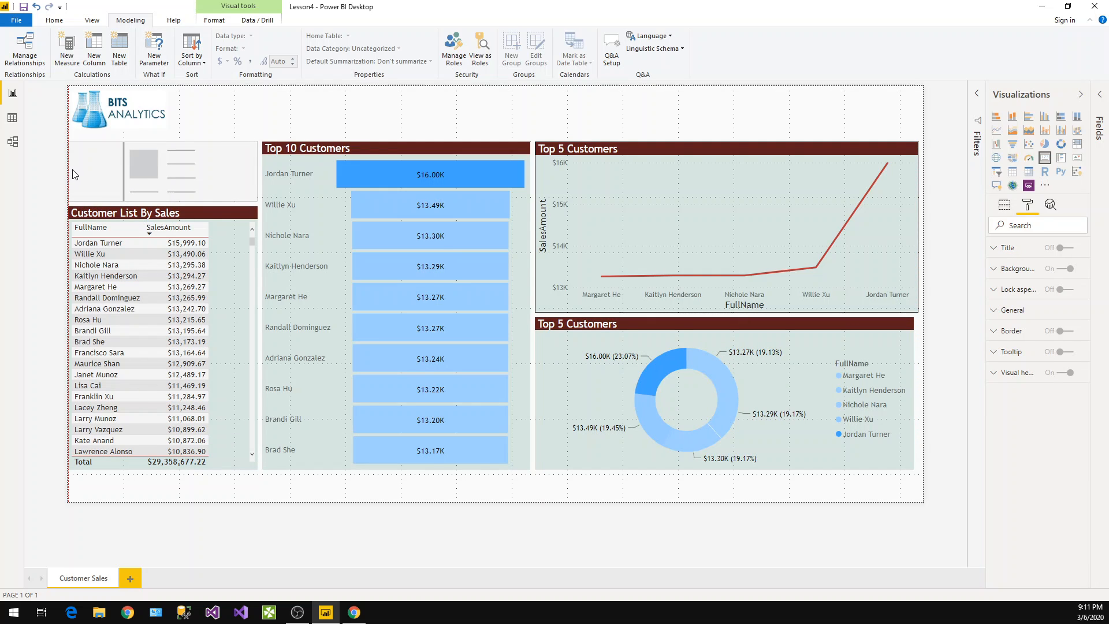
pyautogui.moveTo(71, 172); pyautogui.dragTo(76, 204)
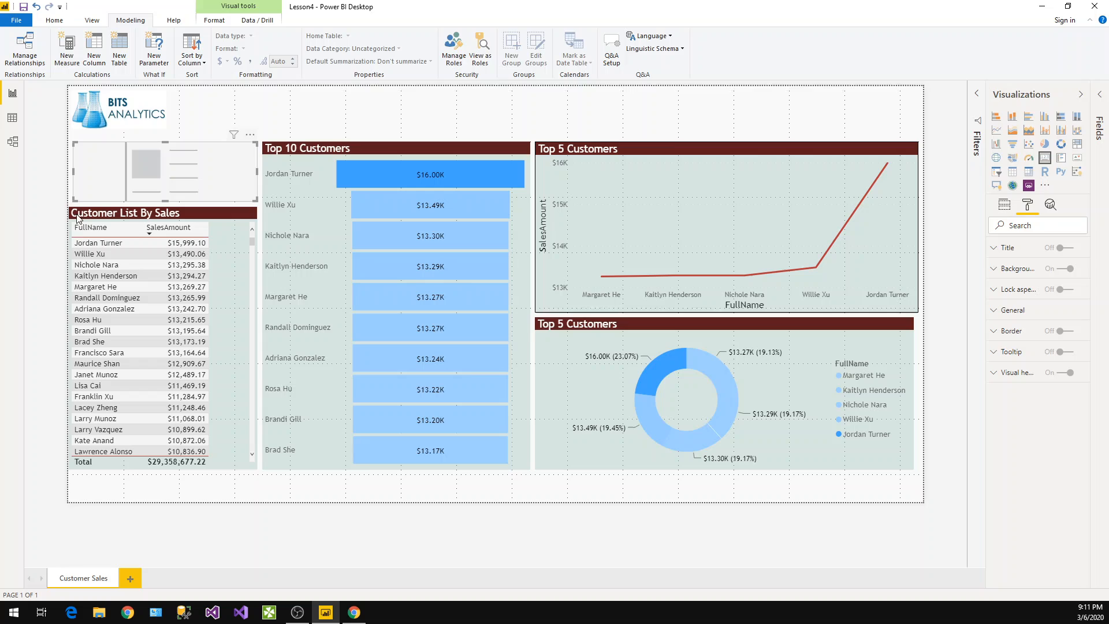
pyautogui.click(74, 310)
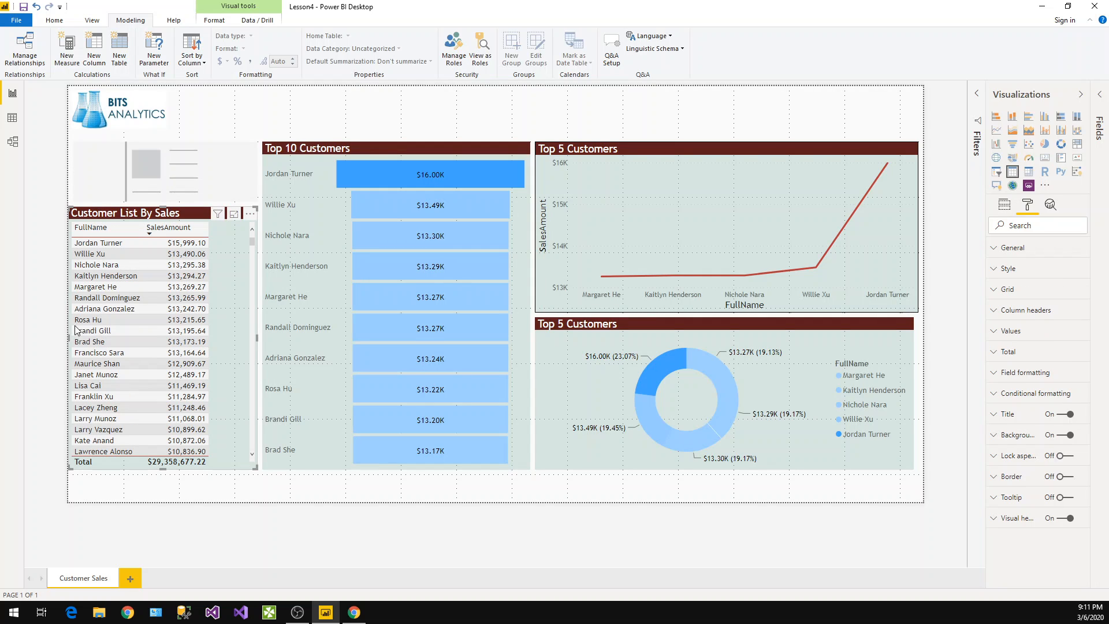
pyautogui.click(69, 346)
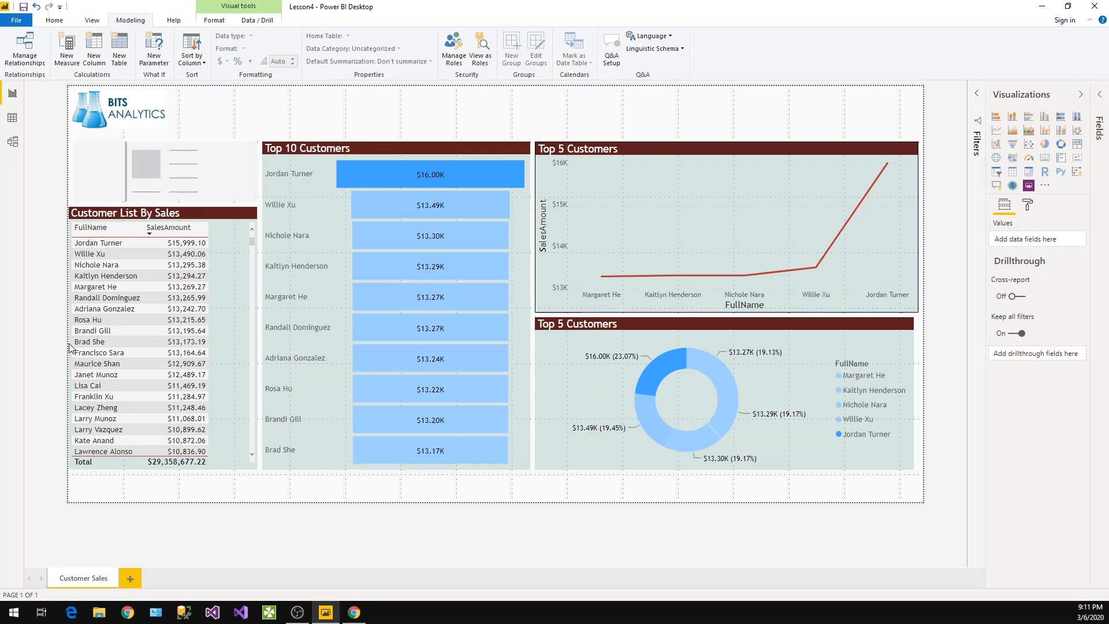
pyautogui.click(81, 247)
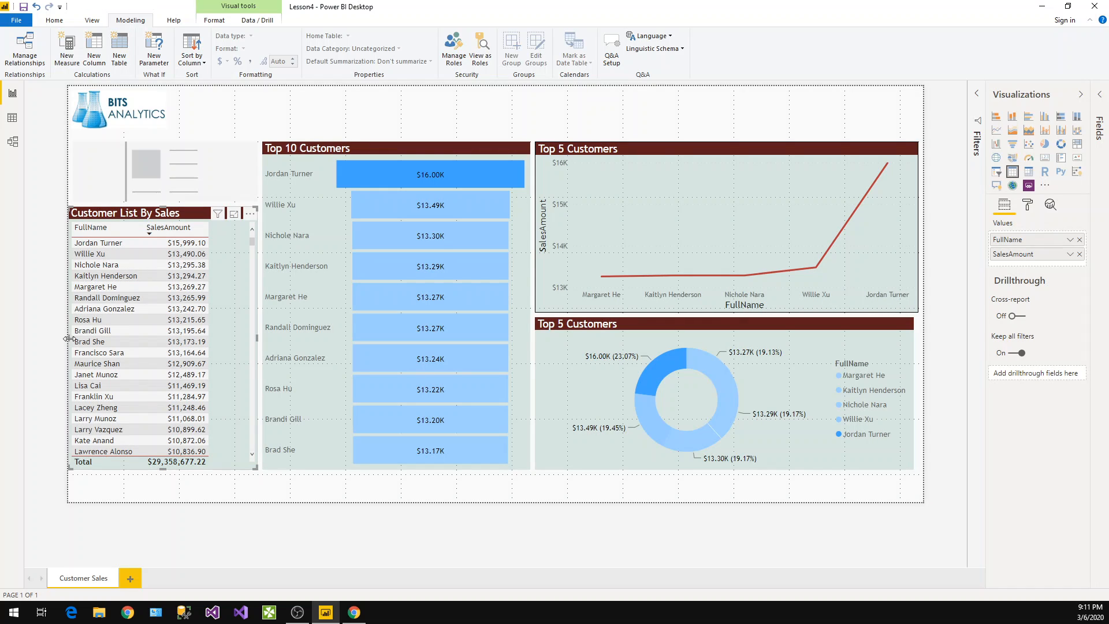
pyautogui.moveTo(76, 341); pyautogui.dragTo(80, 341)
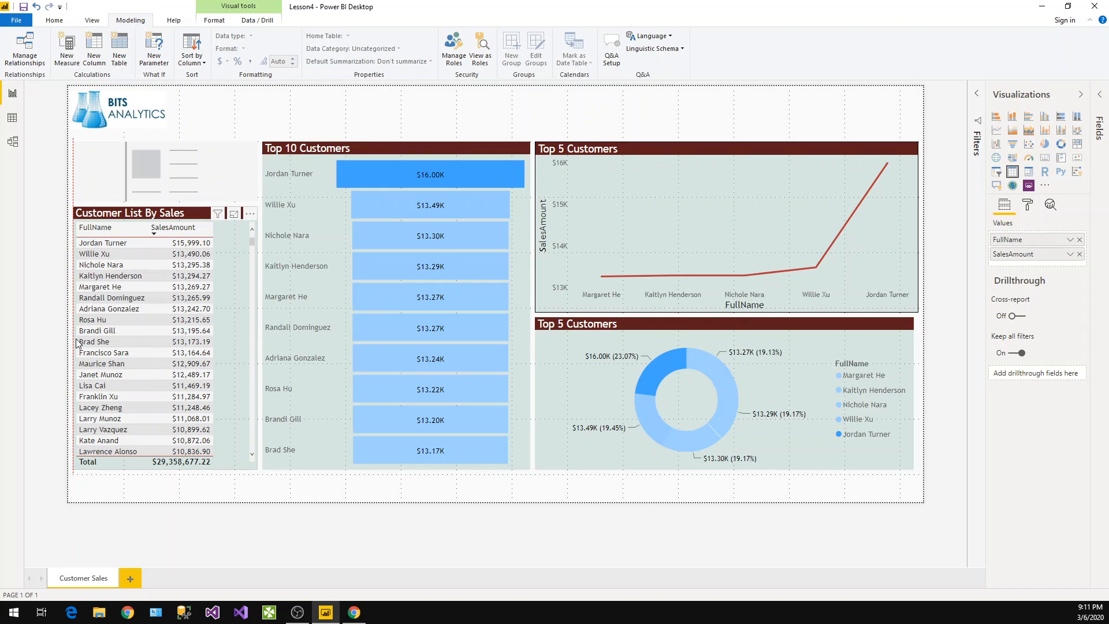
# Add the SalesAmount field from FactInternetSales to the card visual to show total sales
pyautogui.click(98, 114)
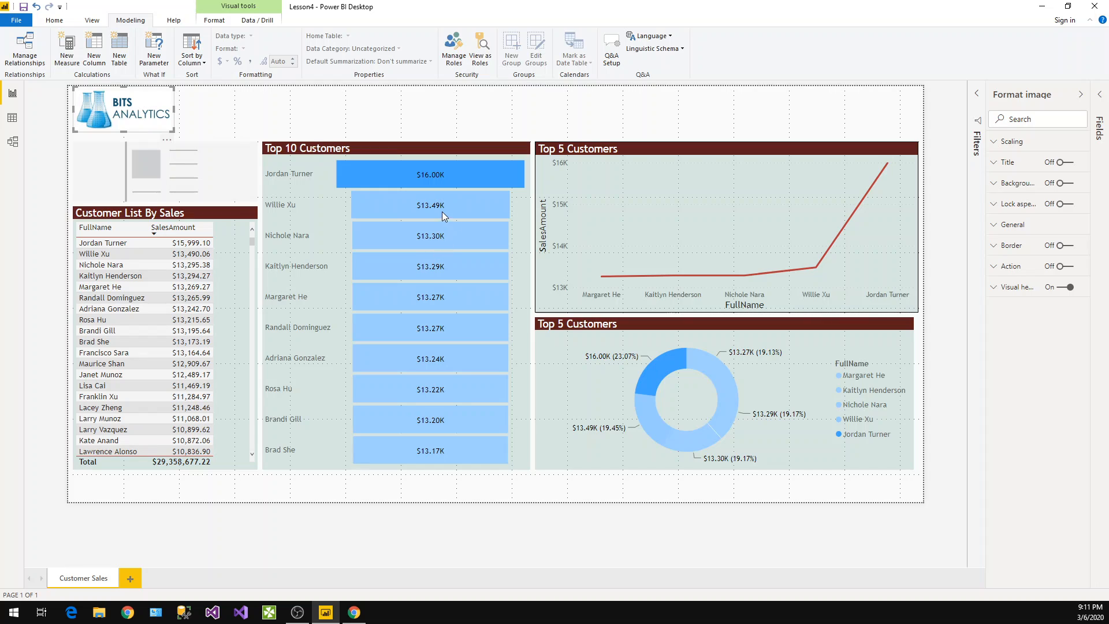
pyautogui.click(173, 157)
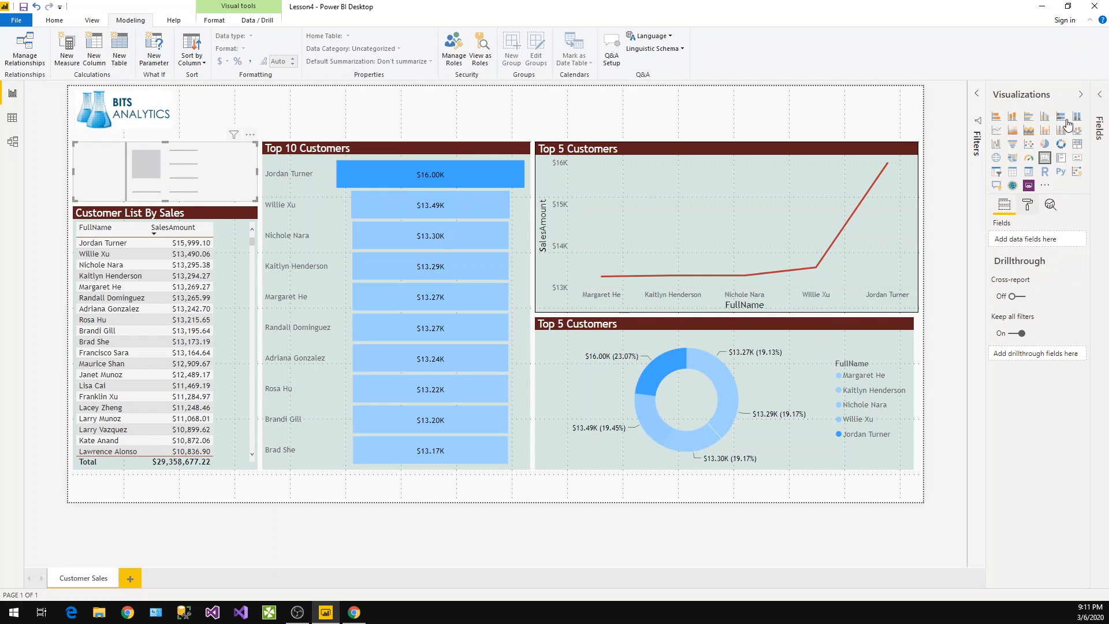
pyautogui.click(1097, 95)
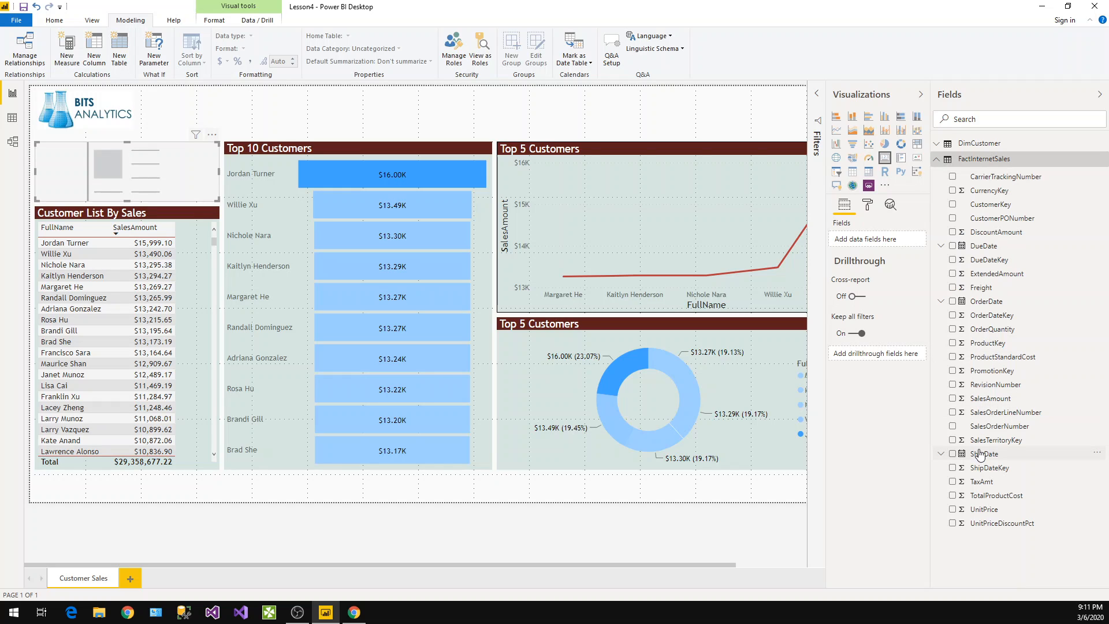
pyautogui.moveTo(977, 400); pyautogui.dragTo(859, 242)
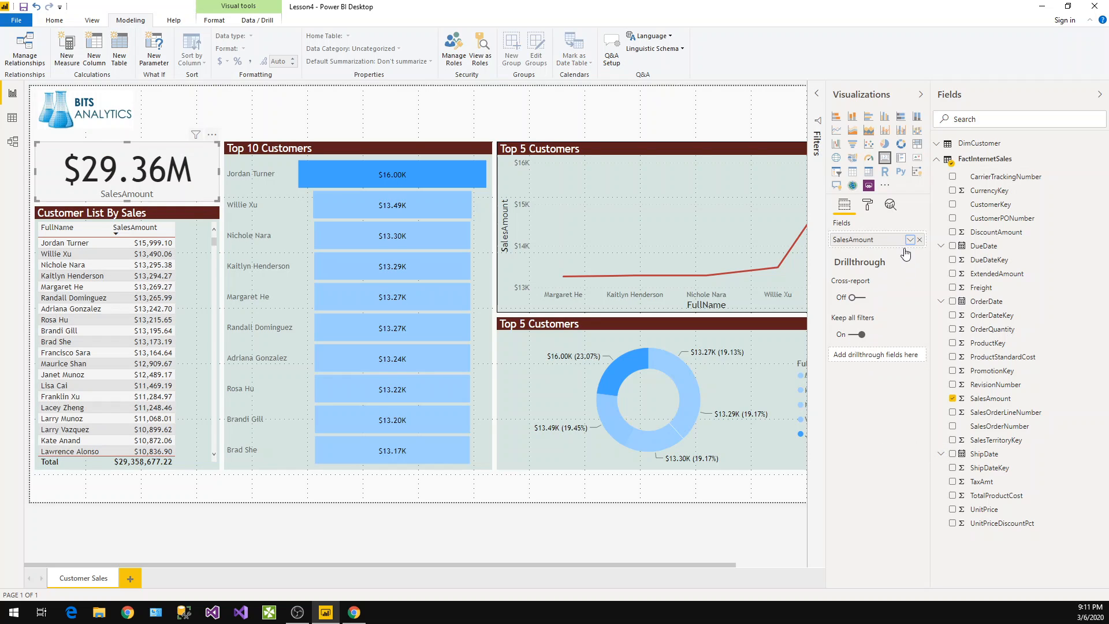
pyautogui.click(910, 239)
pyautogui.click(936, 280)
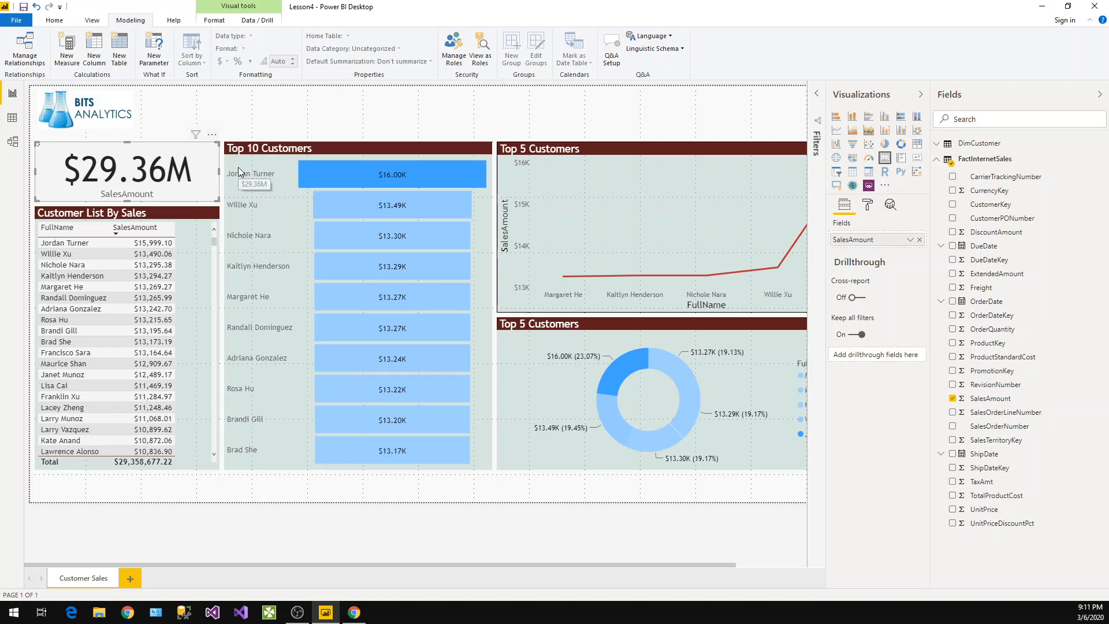
# Remove the page background transparency by setting it to 0%
pyautogui.click(314, 115)
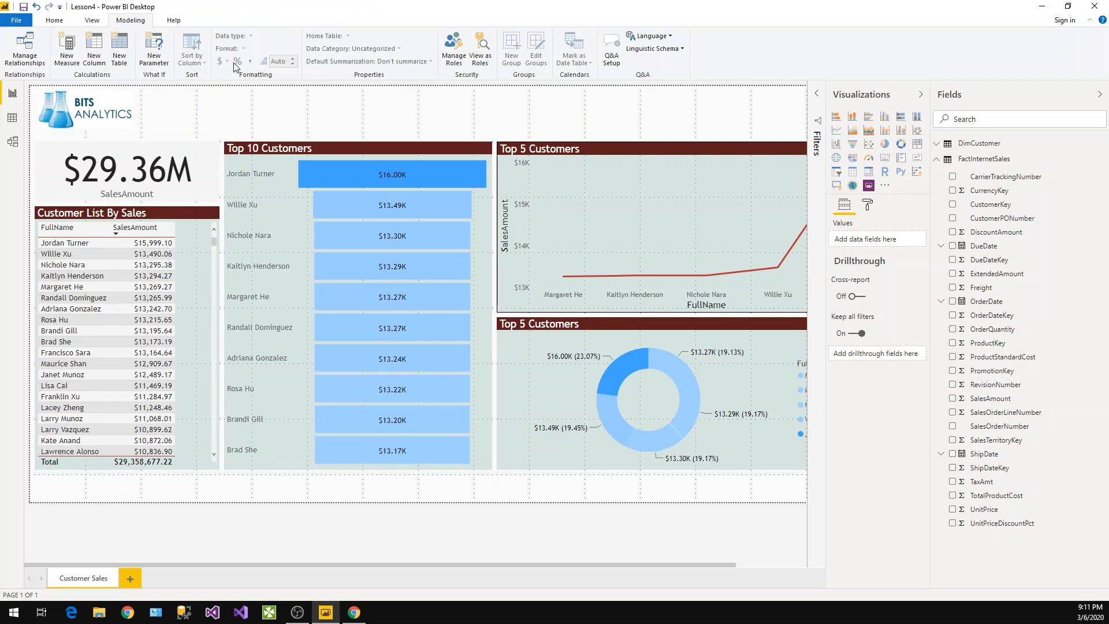
pyautogui.click(868, 206)
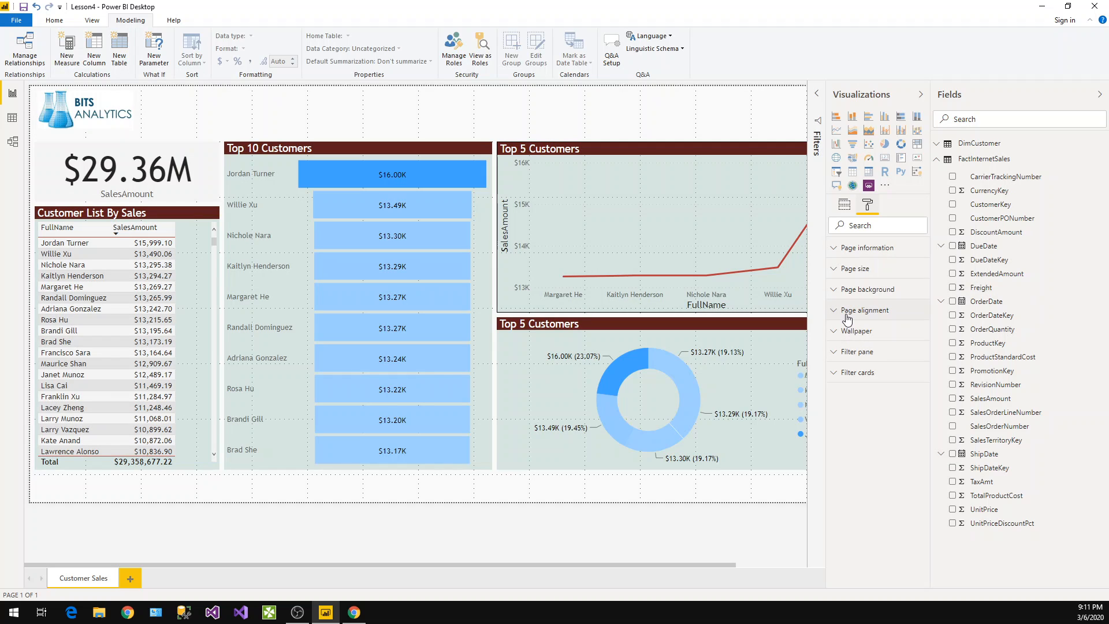
pyautogui.click(848, 290)
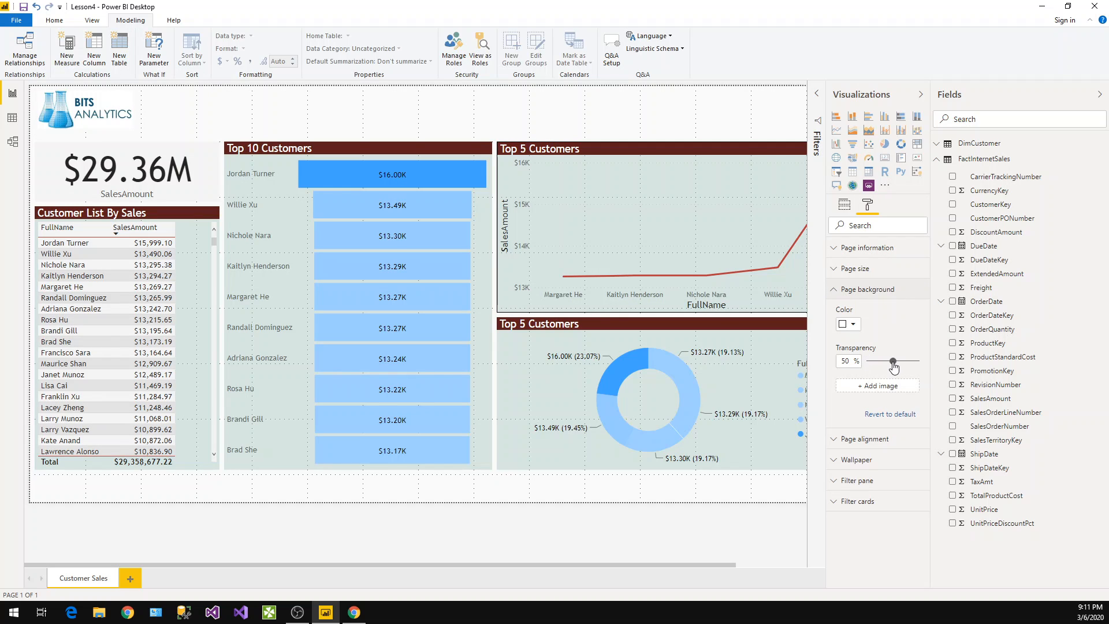
pyautogui.moveTo(894, 361); pyautogui.dragTo(839, 364)
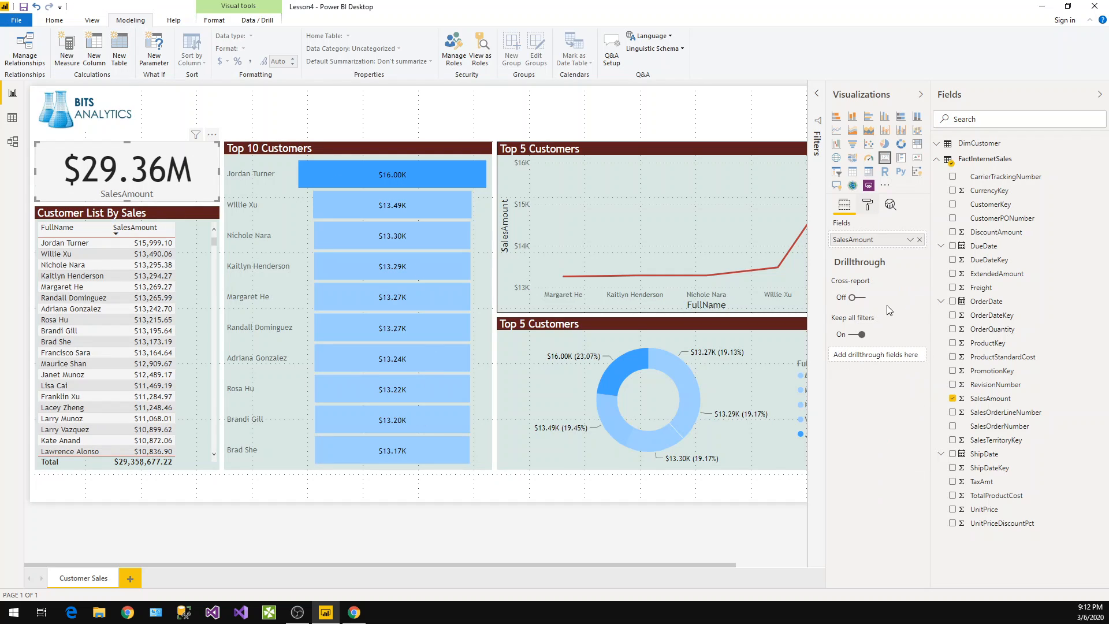
# Turn on borders for the card, customer table, Top 10 funnel and donut chart, and save the report
pyautogui.click(867, 204)
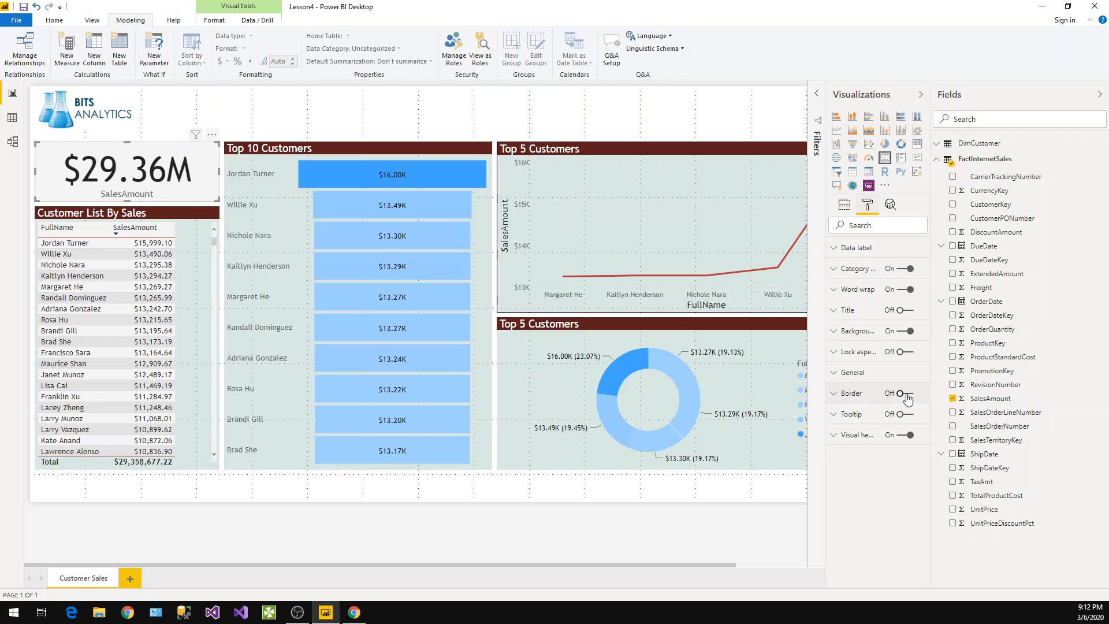
pyautogui.click(179, 221)
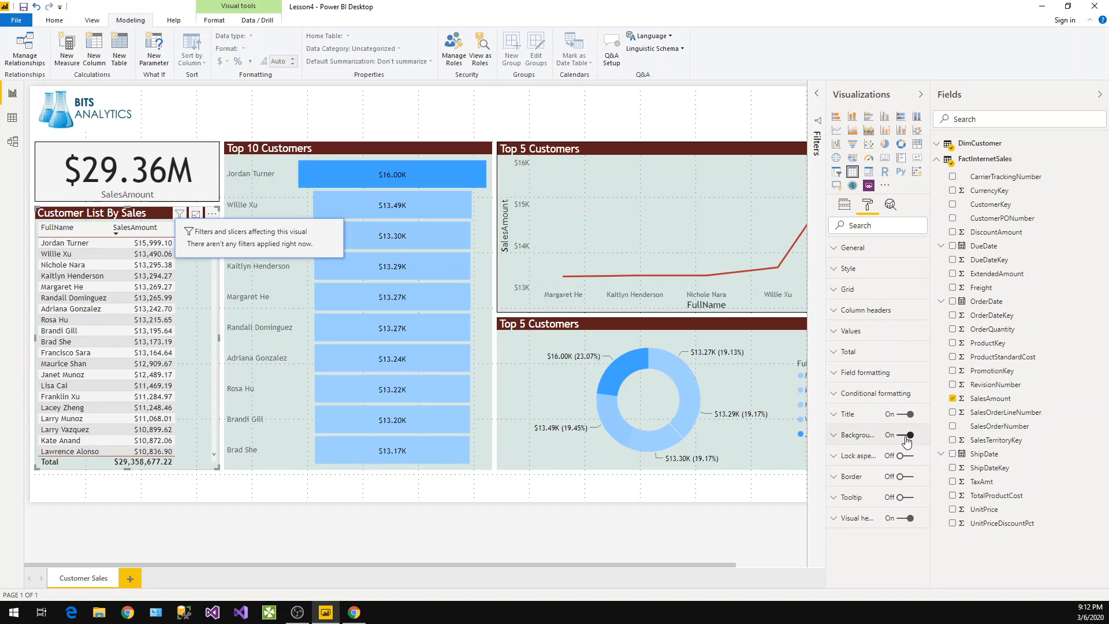
pyautogui.click(391, 155)
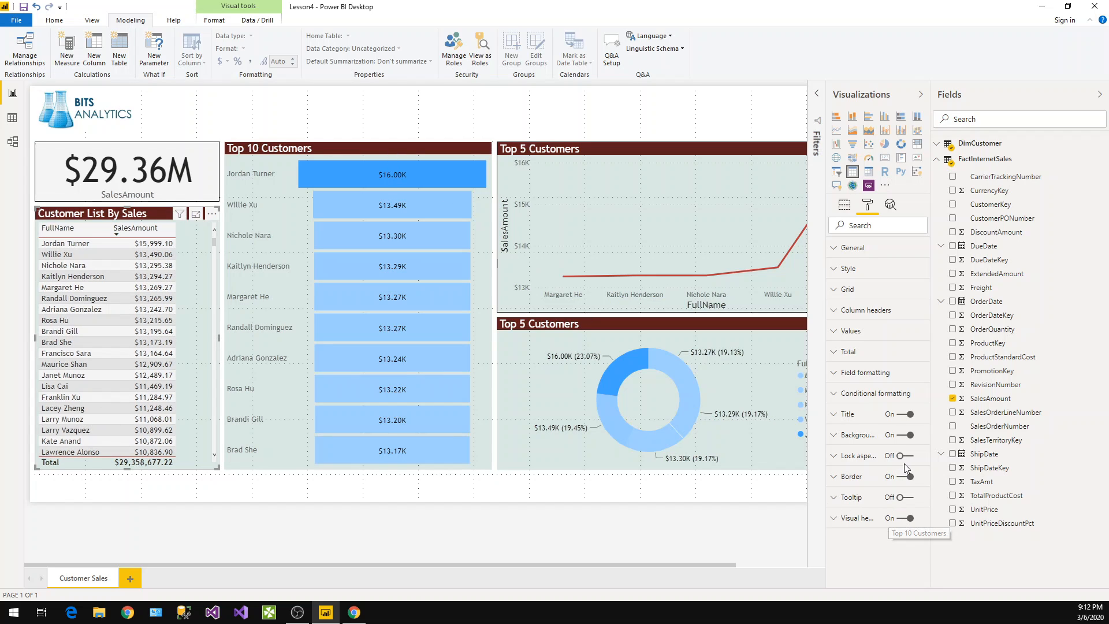
pyautogui.click(906, 415)
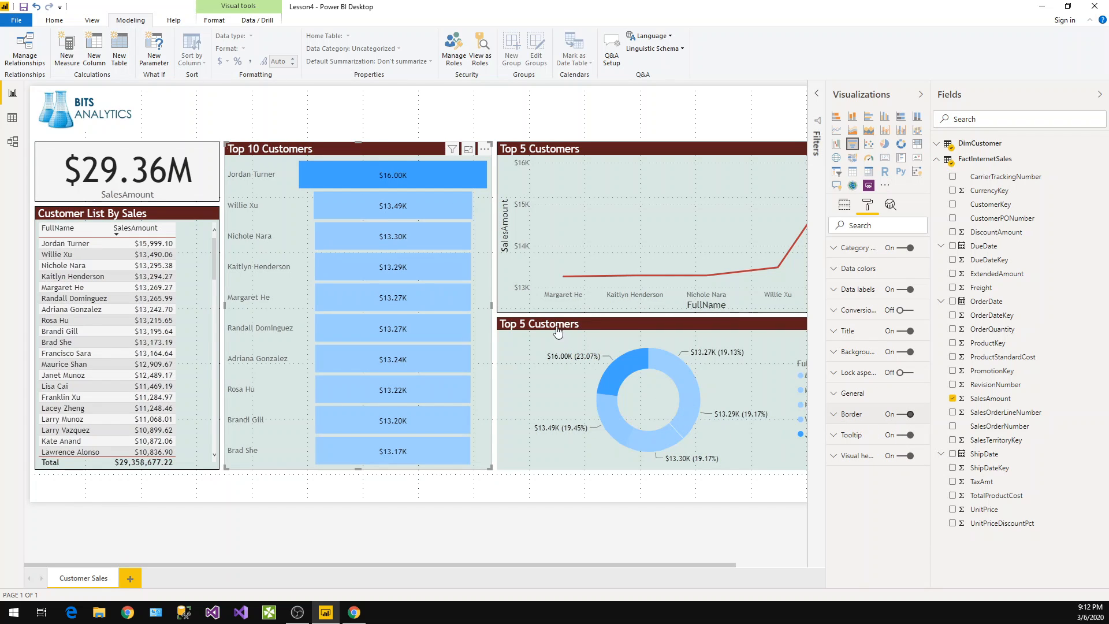
pyautogui.click(902, 415)
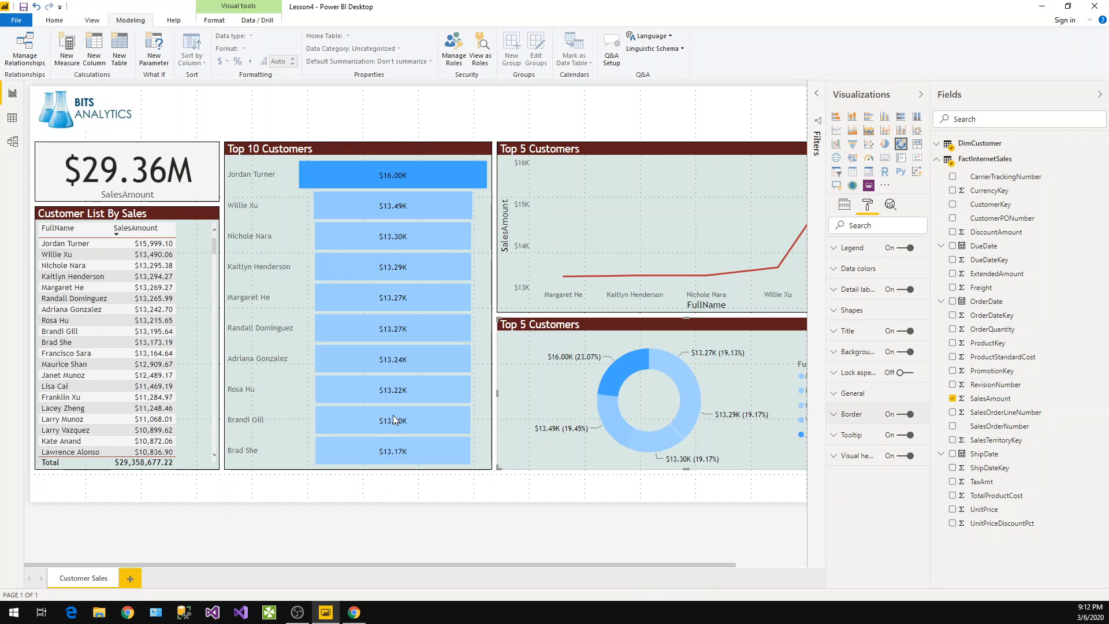
pyautogui.click(304, 127)
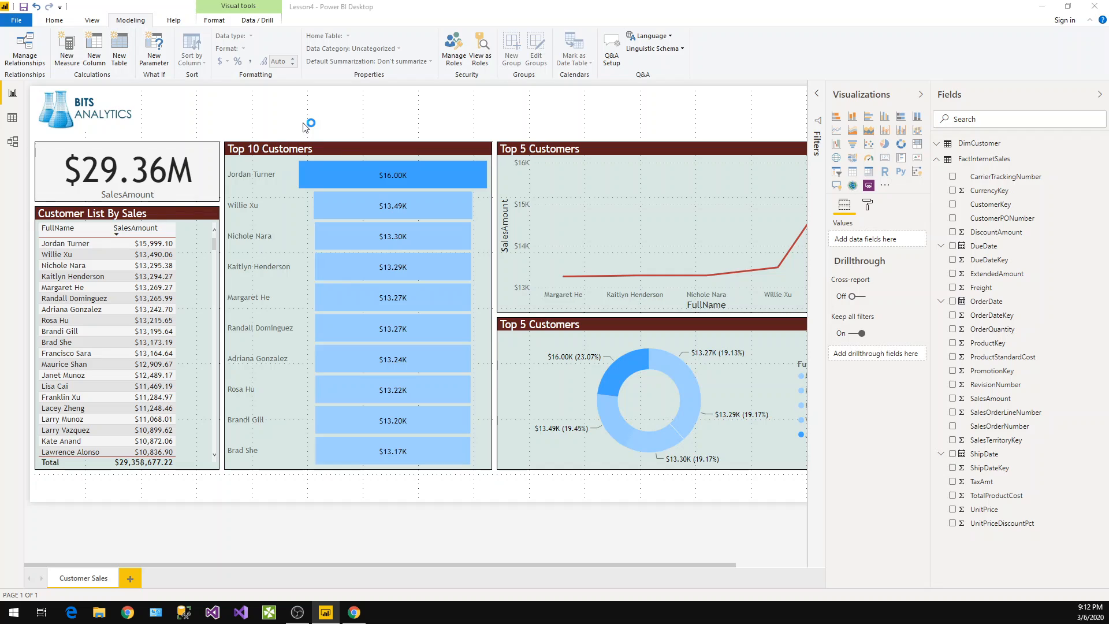
pyautogui.hotkey('ctrl', 's')
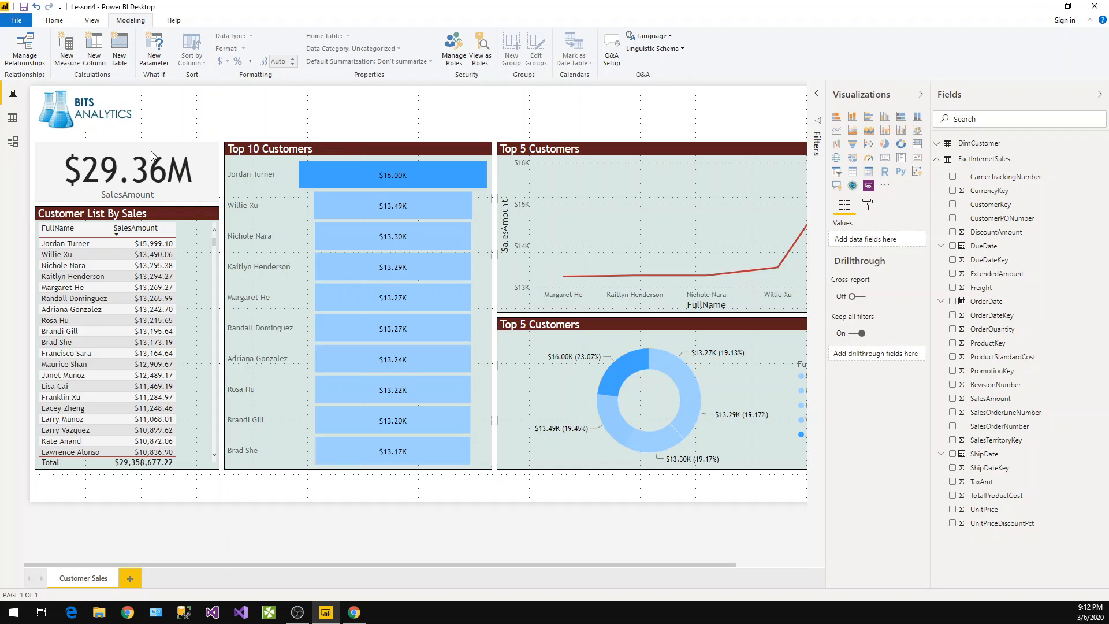
# Turn on the card's title, set its text to "Total Sales Amount" and center-align it
pyautogui.click(91, 184)
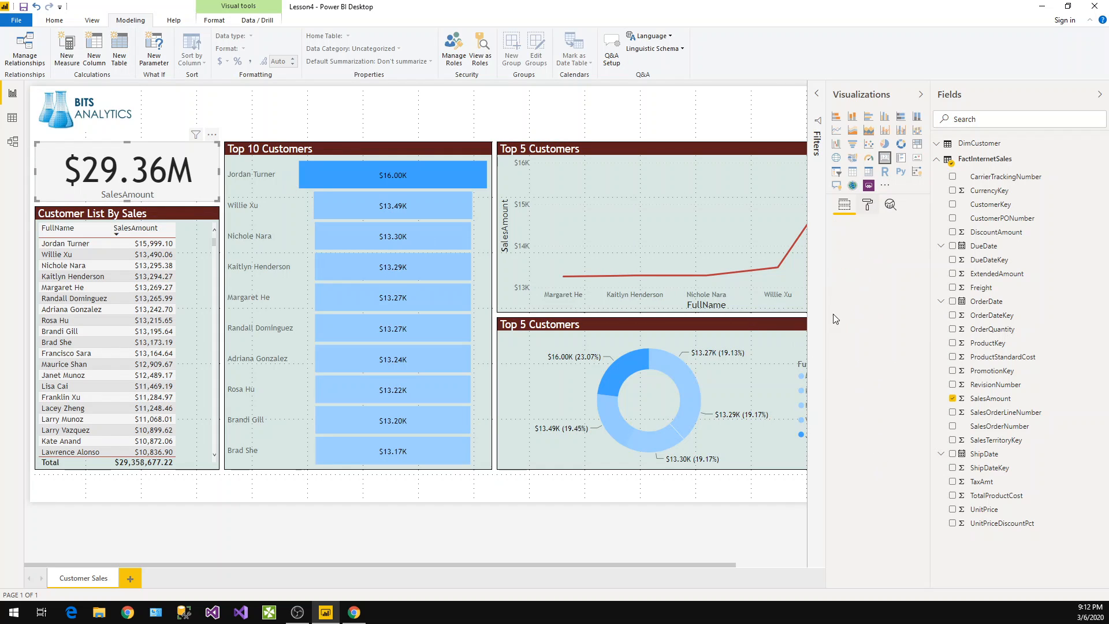
pyautogui.click(868, 205)
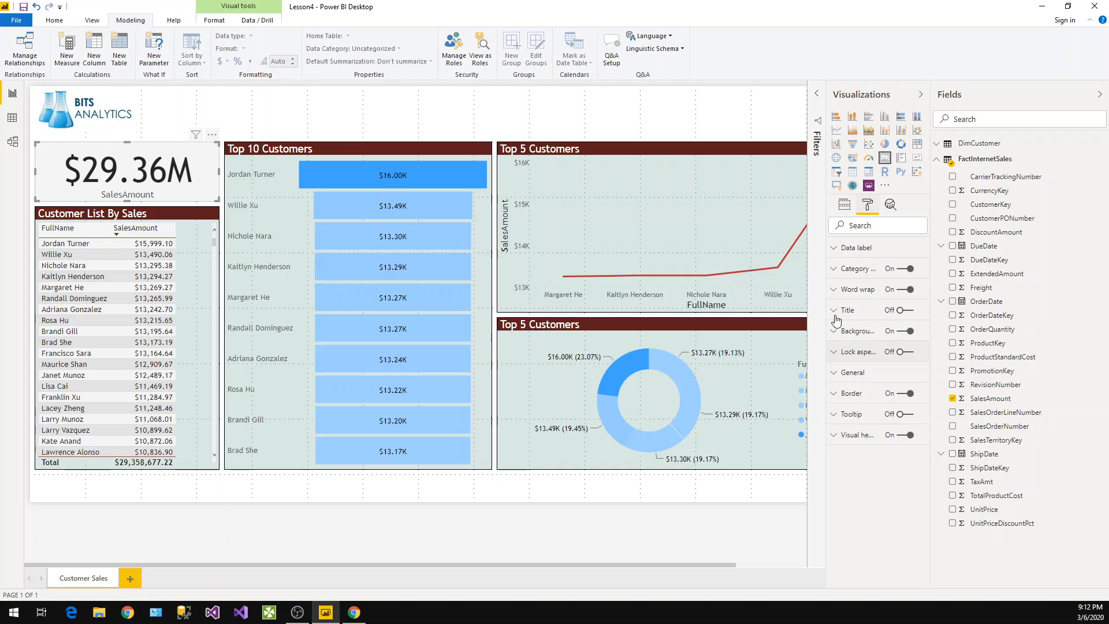
pyautogui.click(903, 313)
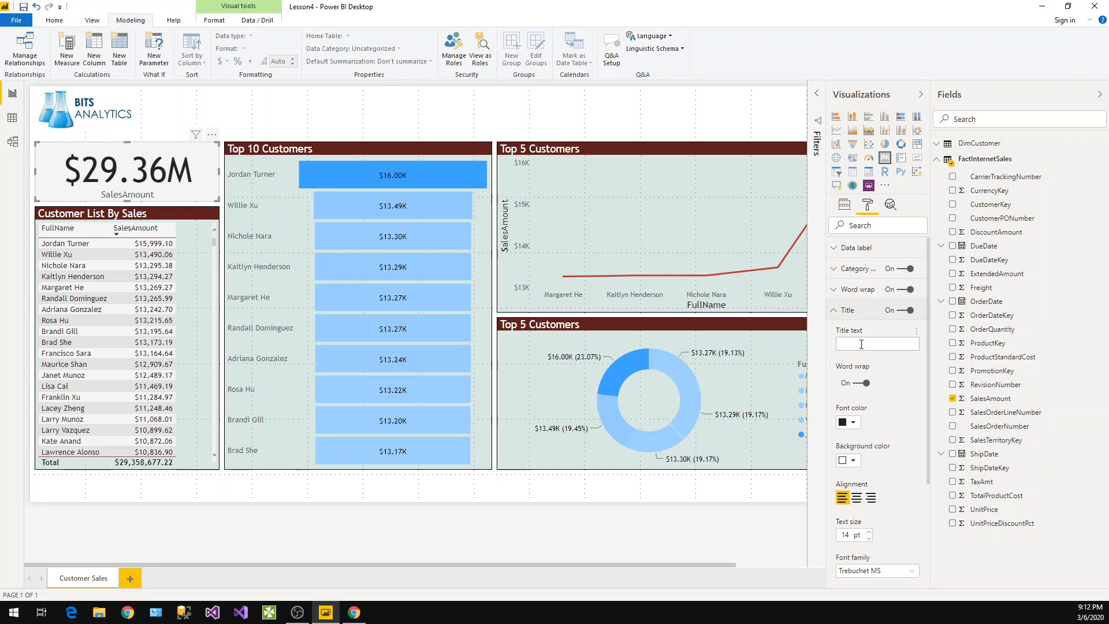
pyautogui.click(861, 345)
pyautogui.write('Total Sale')
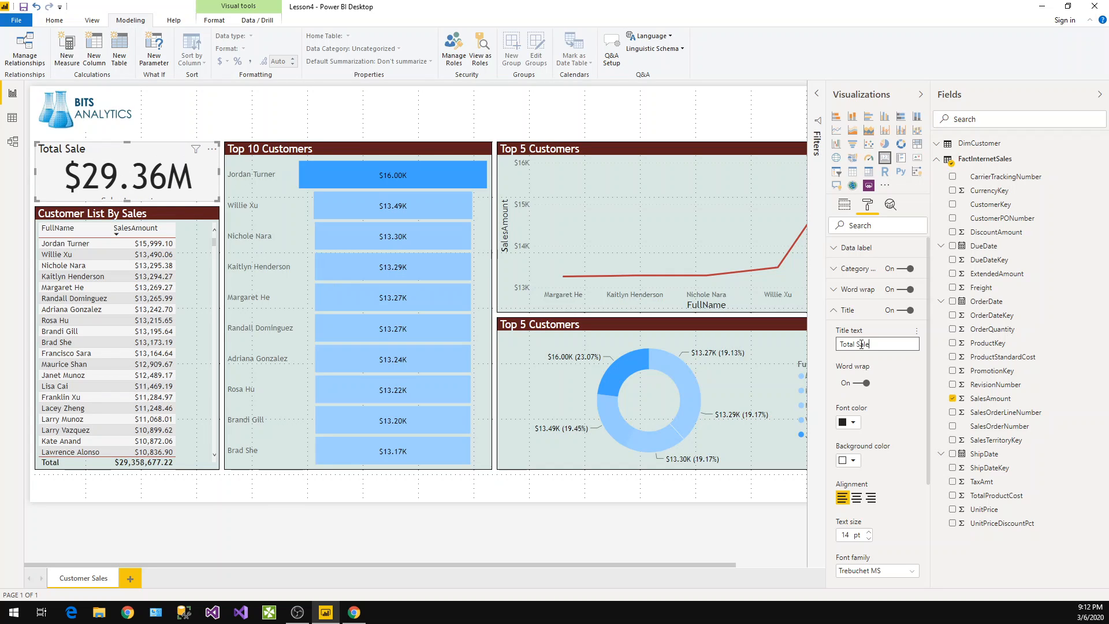
pyautogui.write('Amo')
pyautogui.write('s')
pyautogui.click(858, 499)
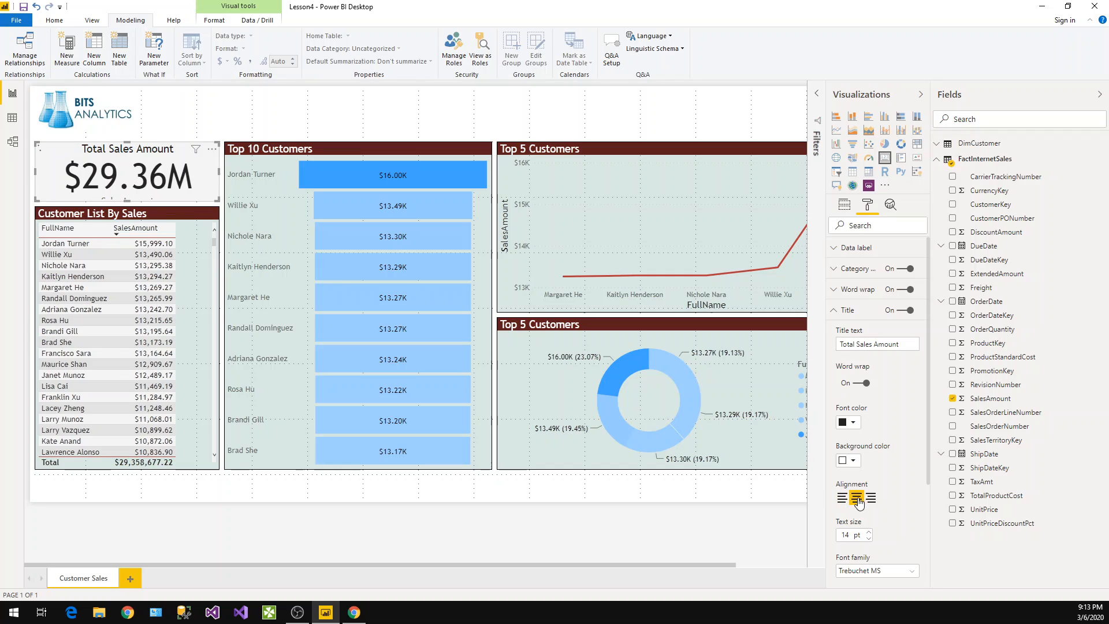
pyautogui.click(853, 461)
pyautogui.click(882, 428)
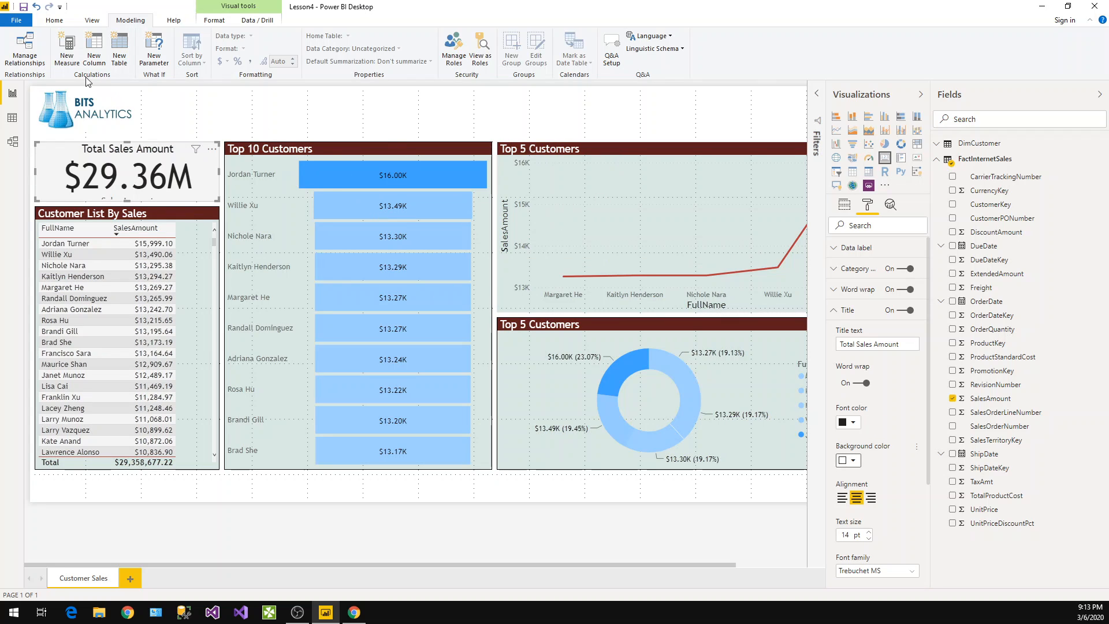
# Copy the Top 10 funnel's formatting onto the card with Format Painter
pyautogui.click(54, 21)
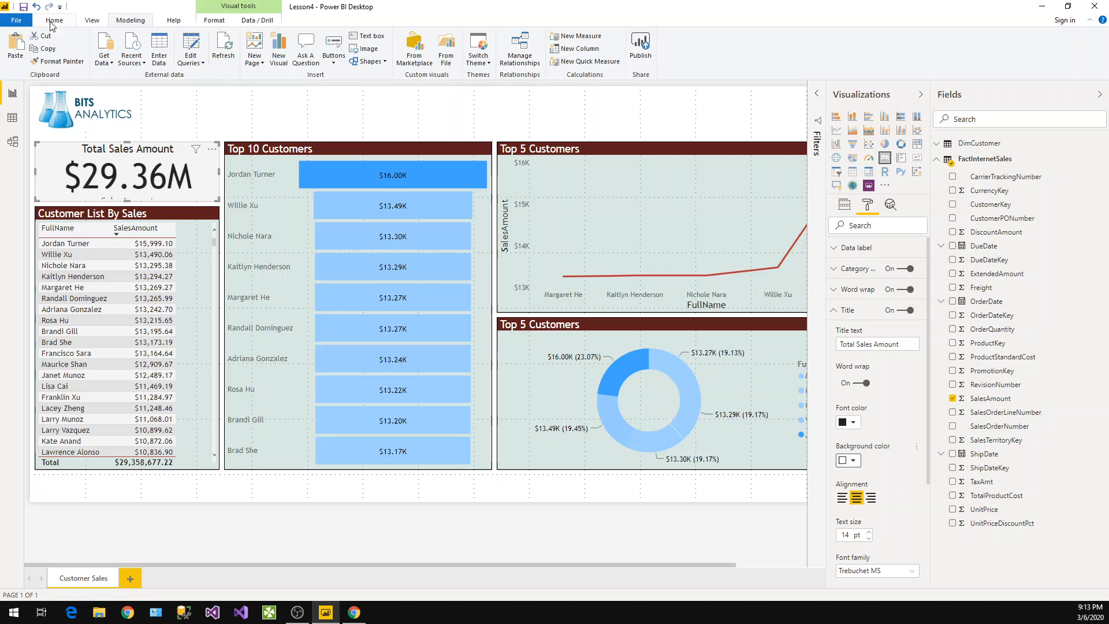
pyautogui.click(70, 65)
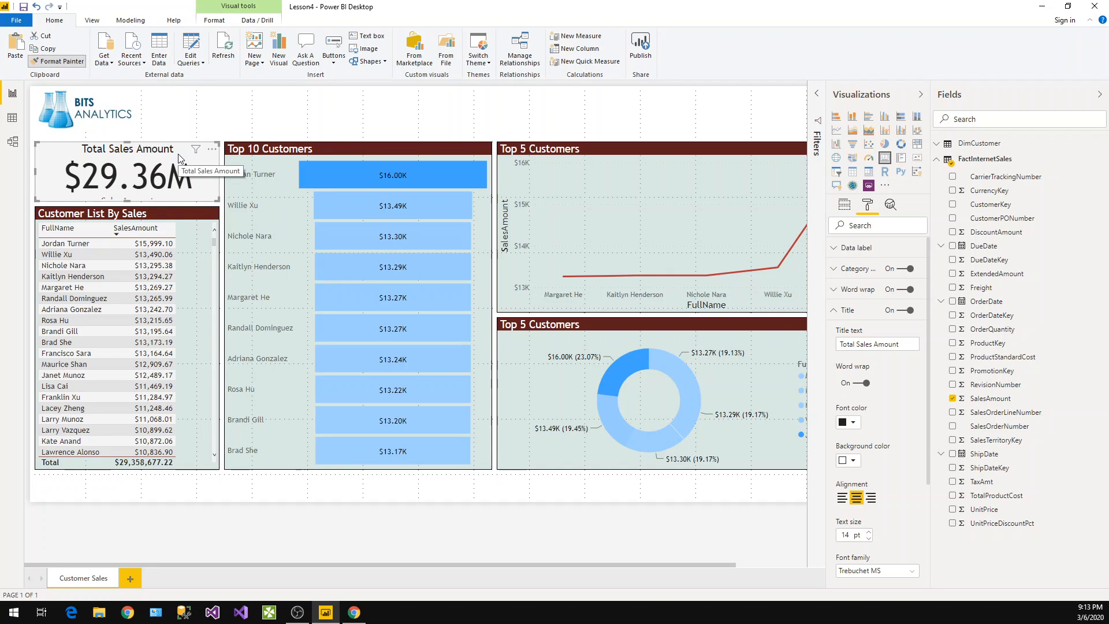
pyautogui.click(240, 173)
pyautogui.click(59, 63)
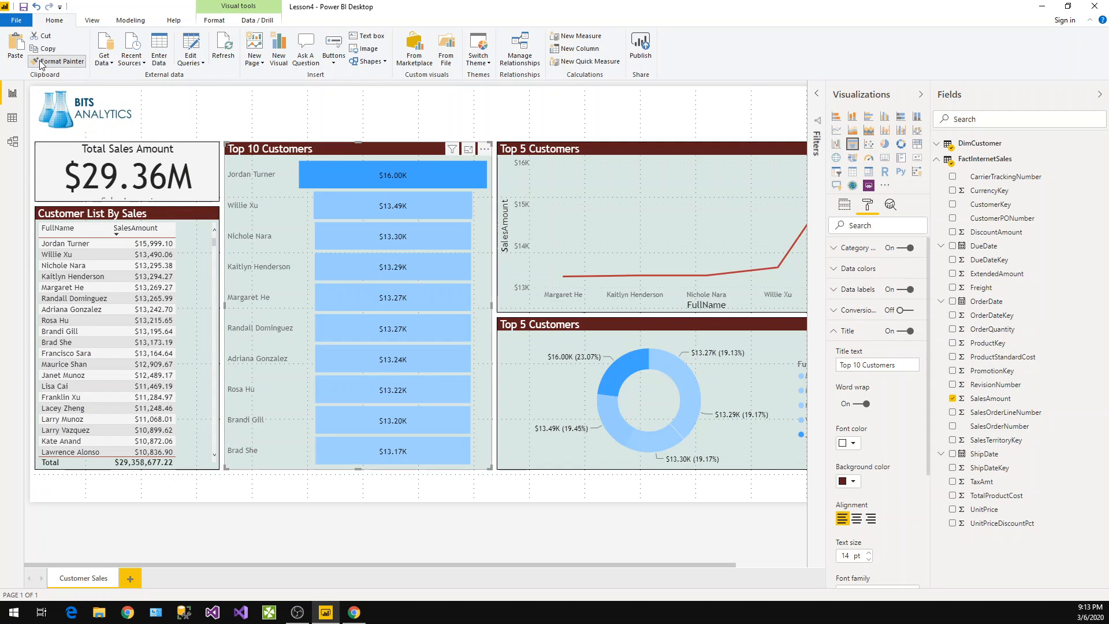
pyautogui.click(42, 62)
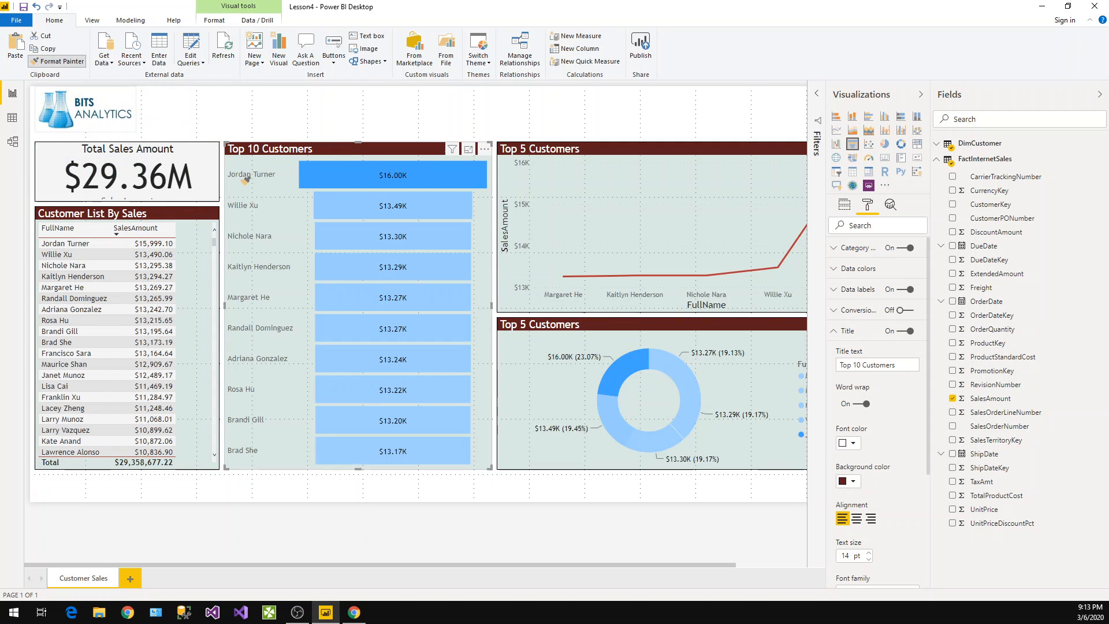
pyautogui.click(199, 164)
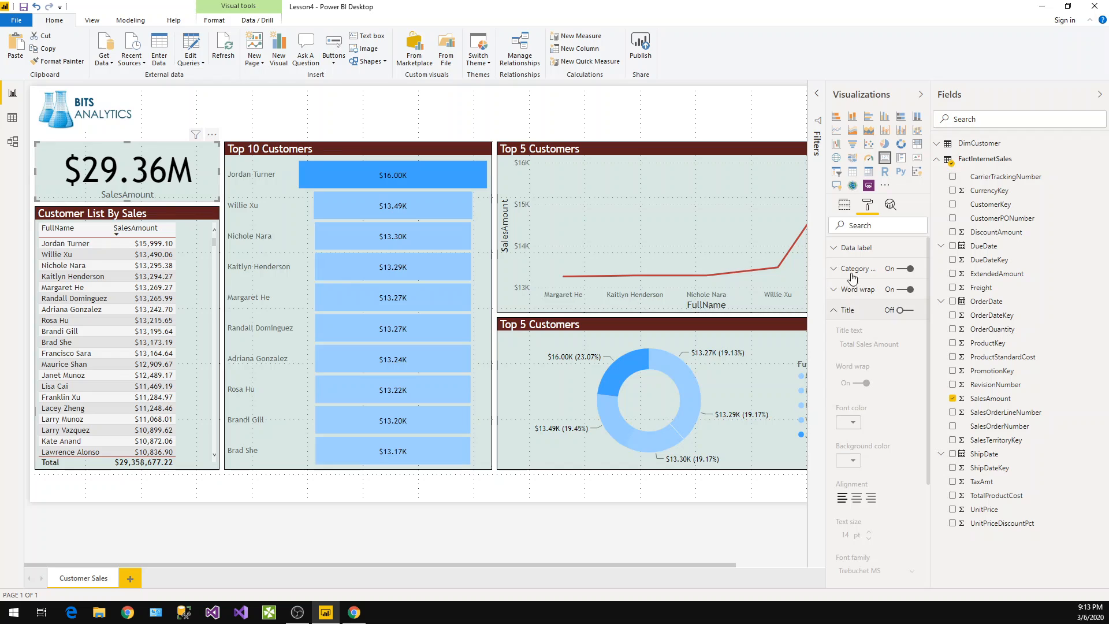
# Turn off the card's category label and turn its title back on
pyautogui.click(874, 309)
pyautogui.click(906, 269)
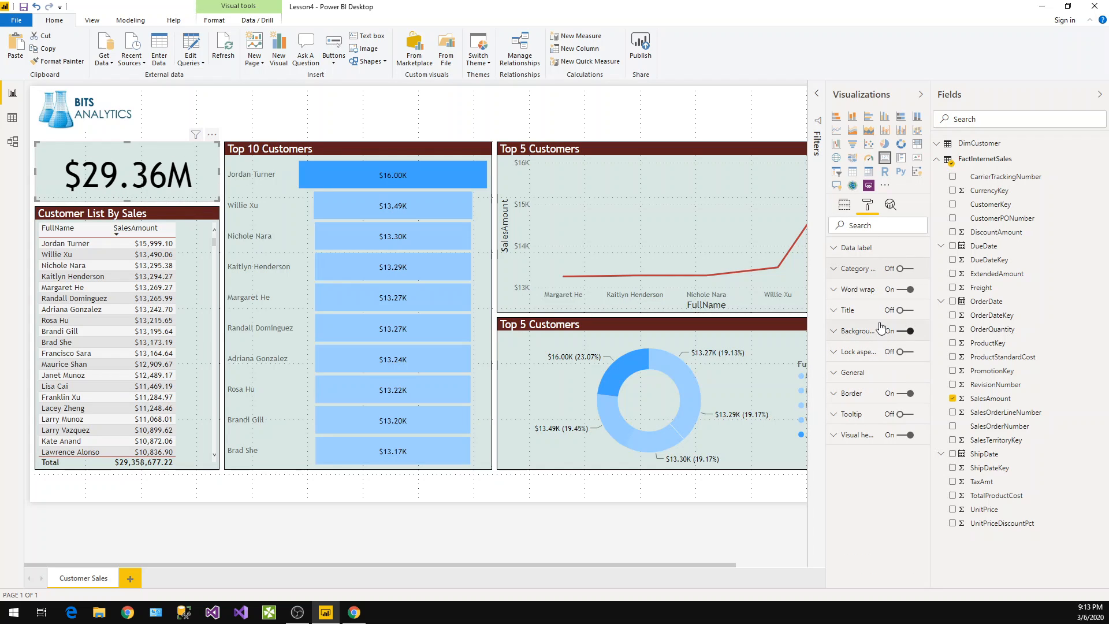
pyautogui.click(904, 312)
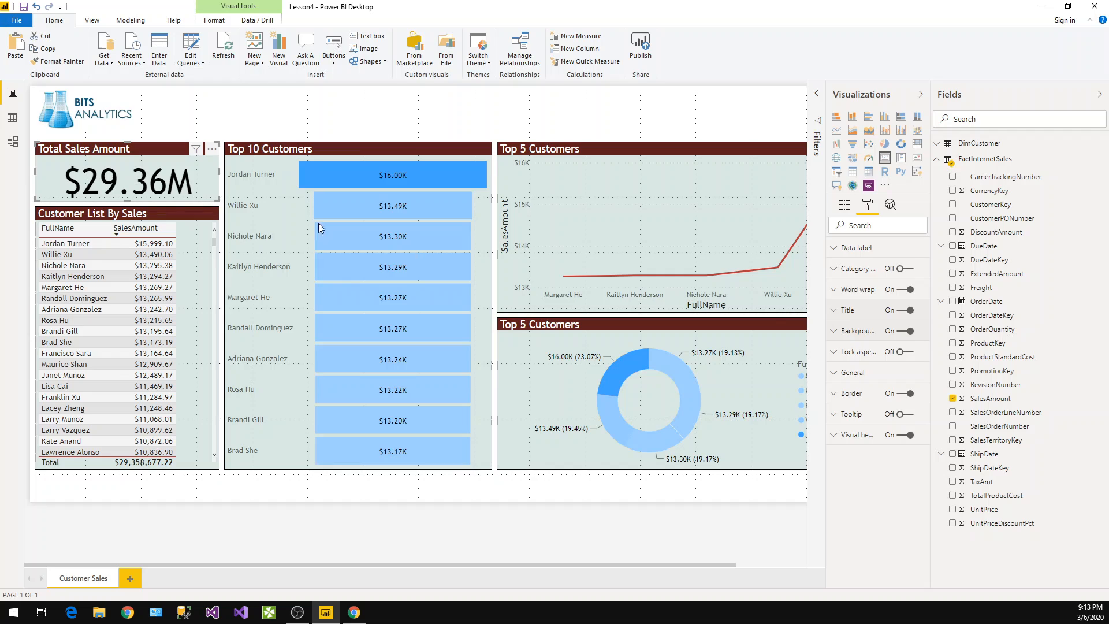
pyautogui.click(365, 327)
pyautogui.moveTo(365, 327)
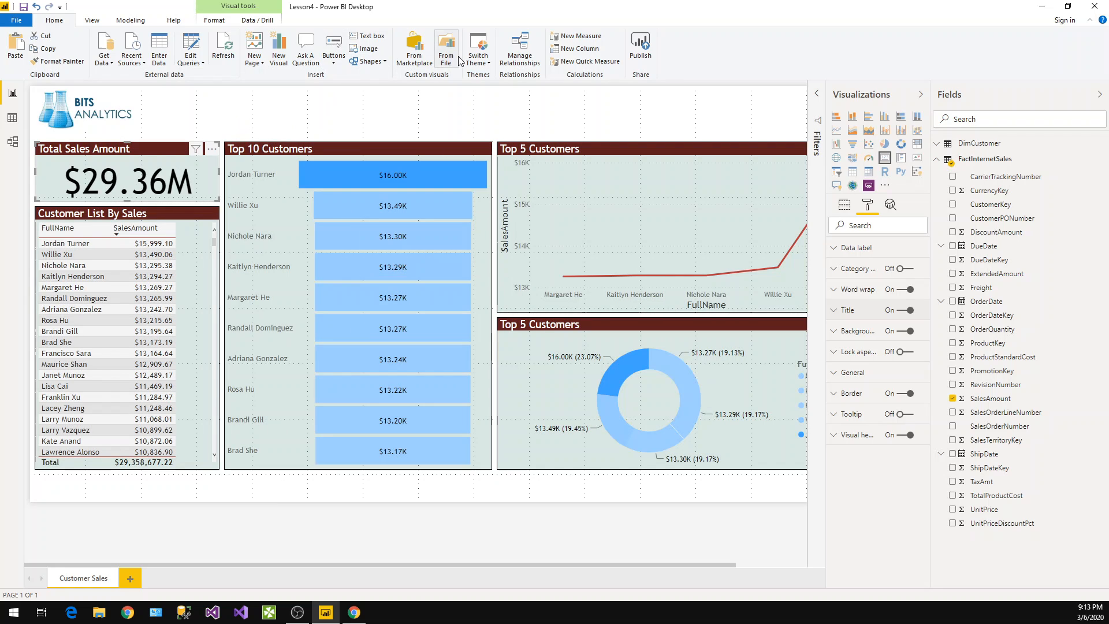
pyautogui.click(97, 23)
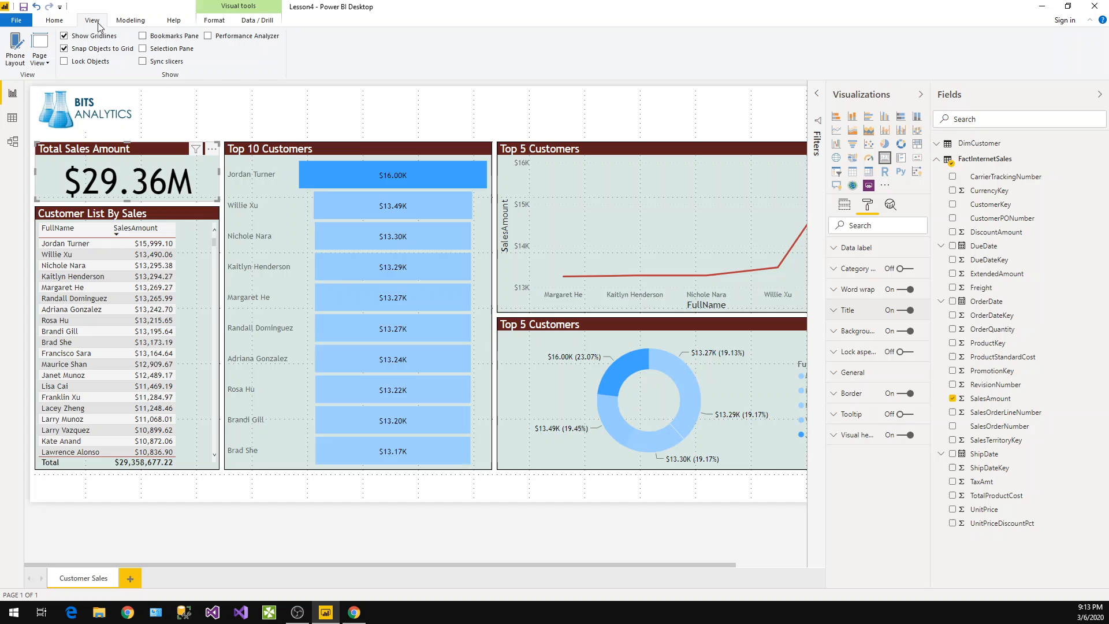
pyautogui.click(63, 23)
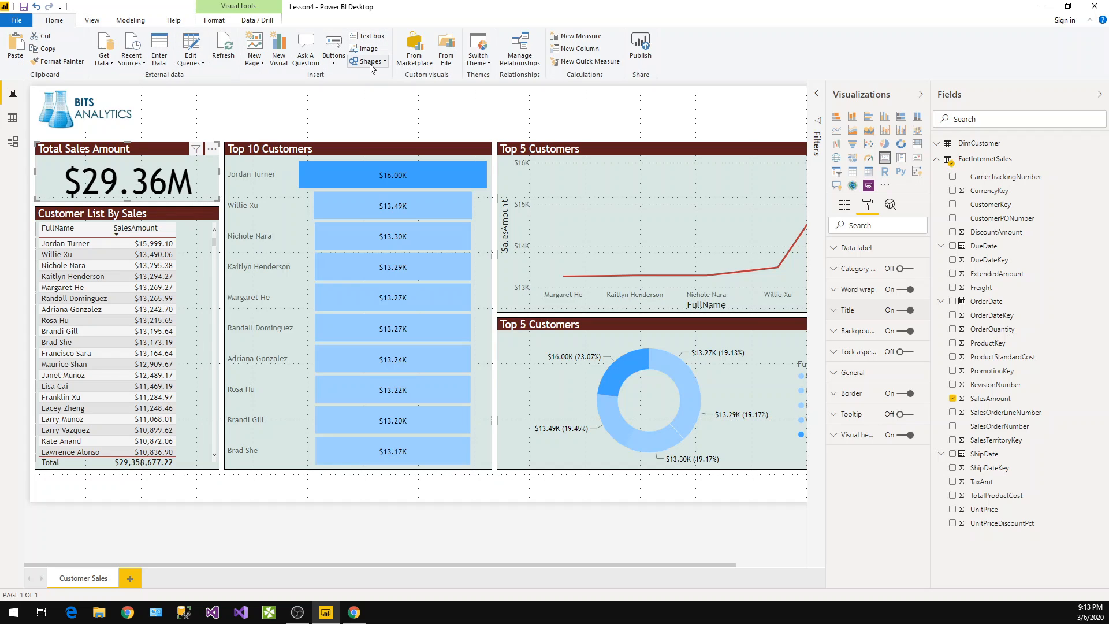
# Insert a text box and stretch it across the full width of the page above the visuals
pyautogui.click(374, 96)
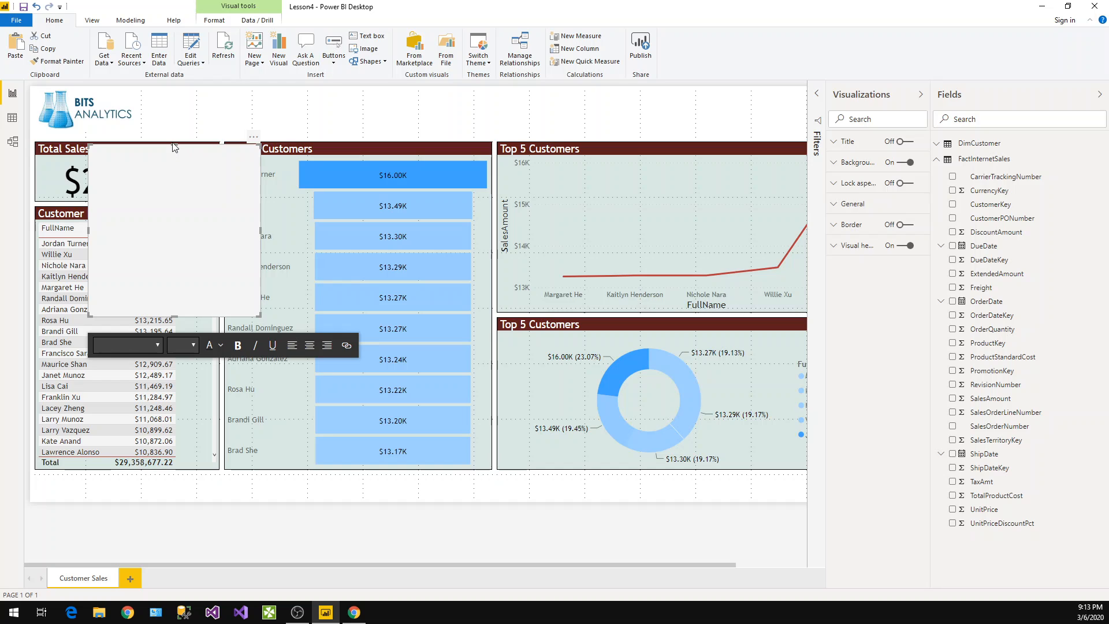
pyautogui.moveTo(172, 144); pyautogui.dragTo(175, 86)
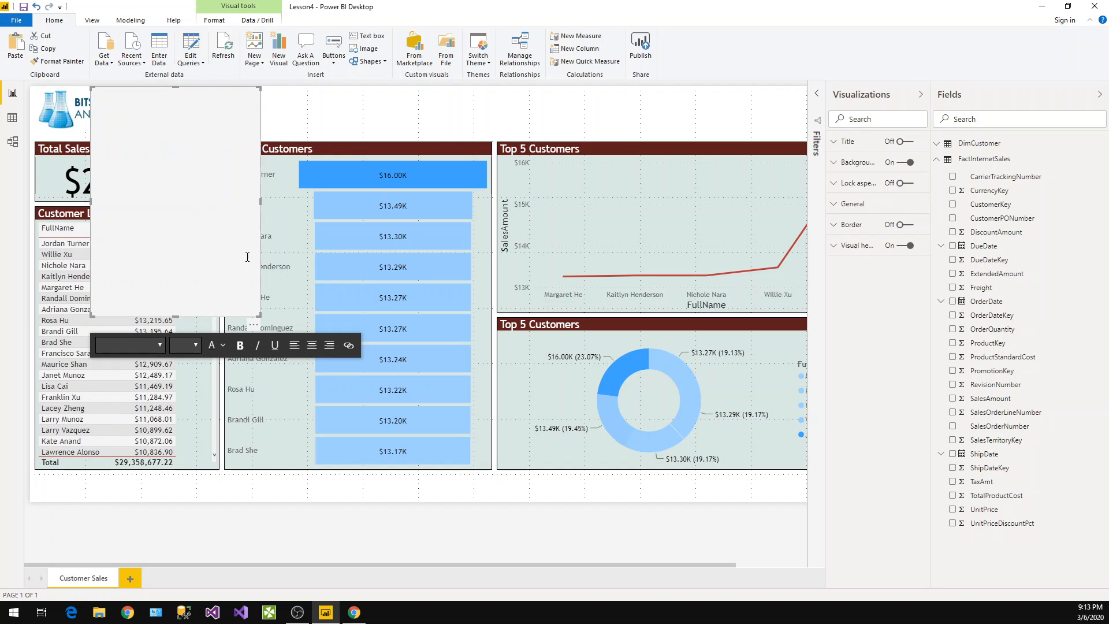
pyautogui.moveTo(257, 317); pyautogui.dragTo(812, 139)
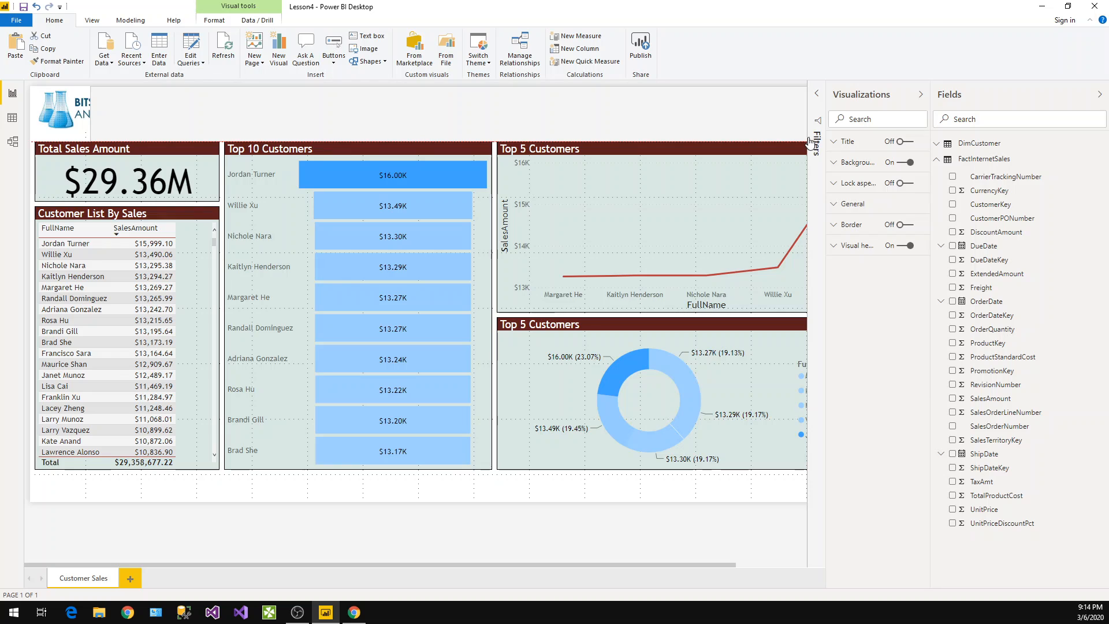
pyautogui.click(100, 124)
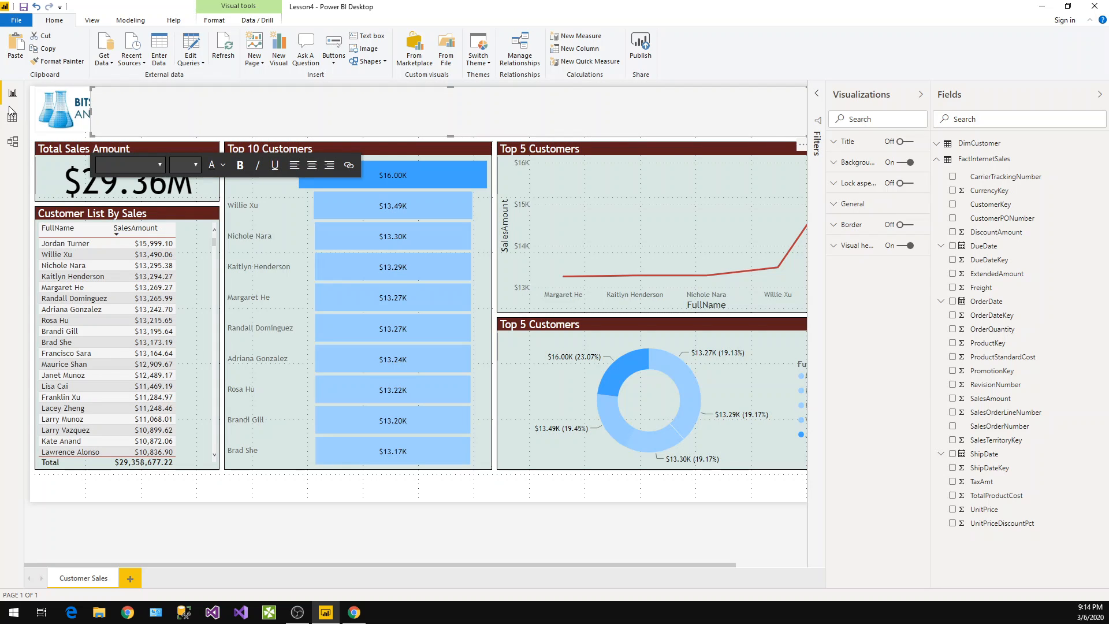
pyautogui.moveTo(90, 112); pyautogui.dragTo(29, 113)
# Enter "Customer Sales Report" in the text box, center it and set the font size to 36
pyautogui.click(127, 112)
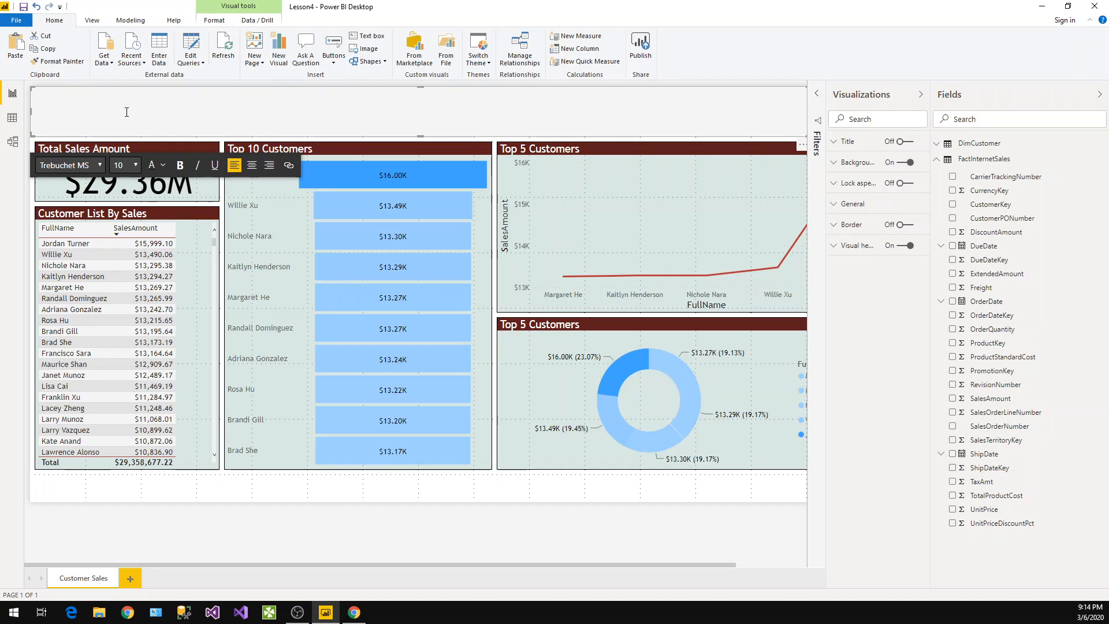
pyautogui.write('Customer Sales Report')
pyautogui.hotkey('ctrl', 'a')
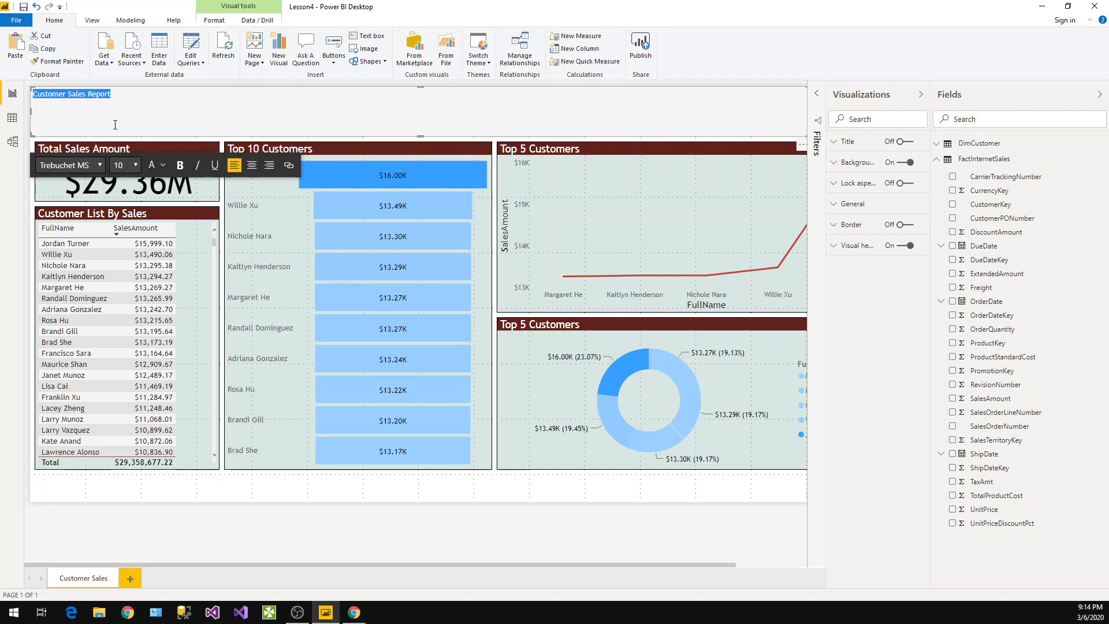
pyautogui.click(251, 166)
pyautogui.click(134, 166)
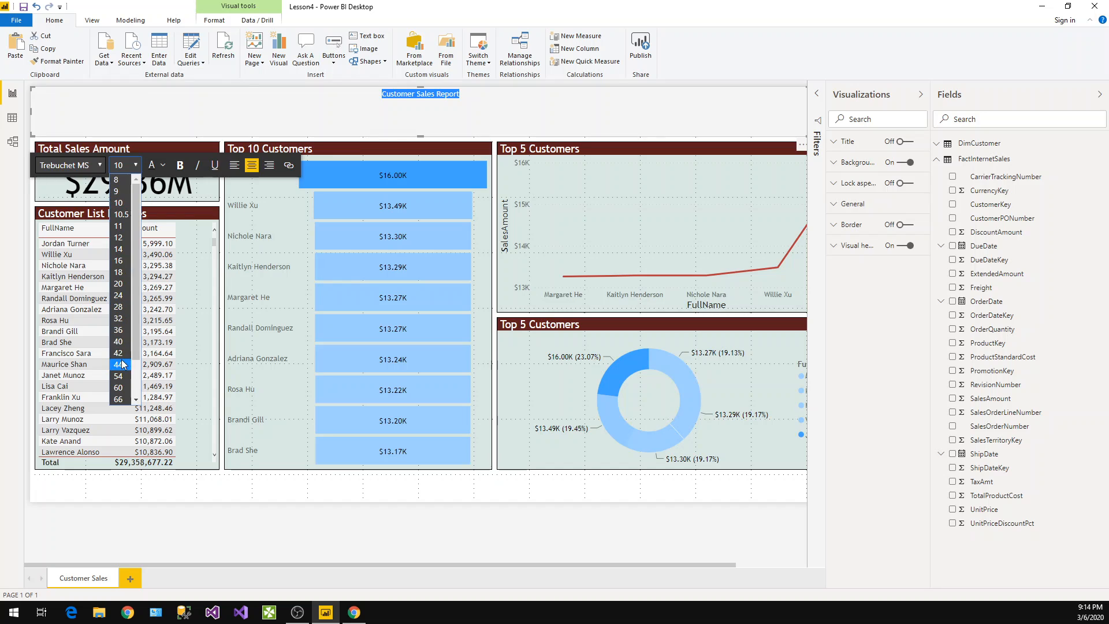
pyautogui.click(119, 330)
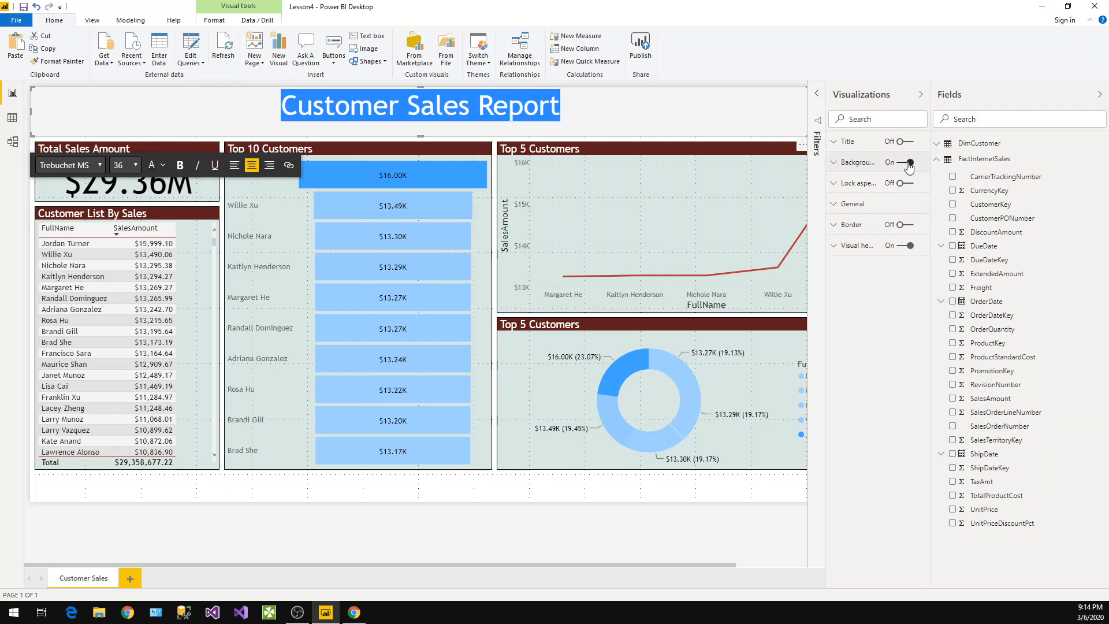
# Give the text box a black background with 53% transparency
pyautogui.click(841, 162)
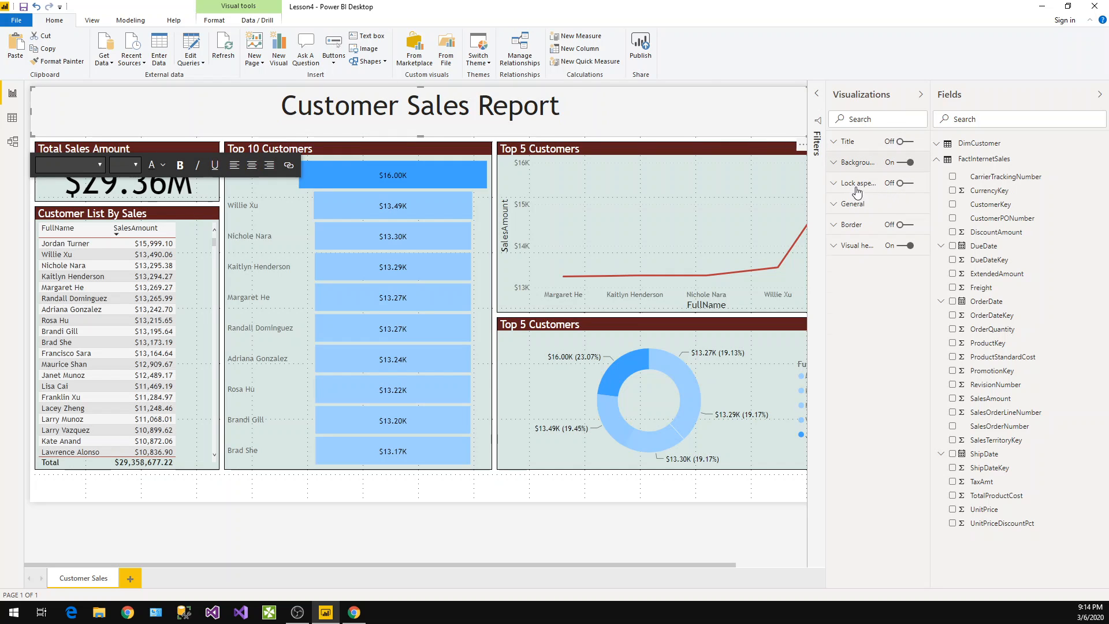
pyautogui.click(854, 197)
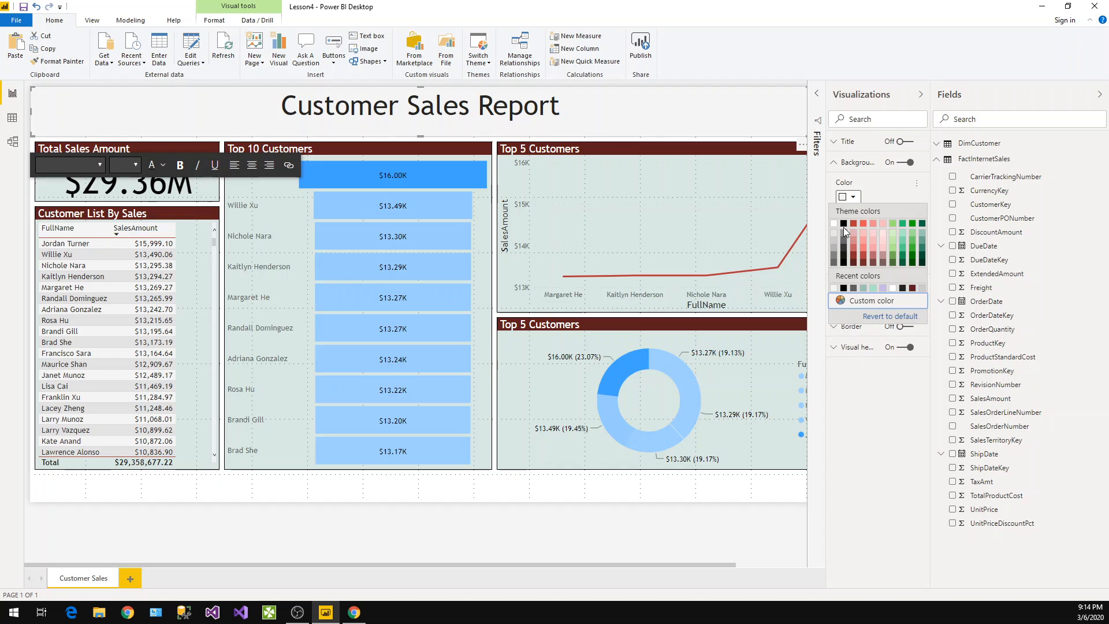
pyautogui.click(844, 223)
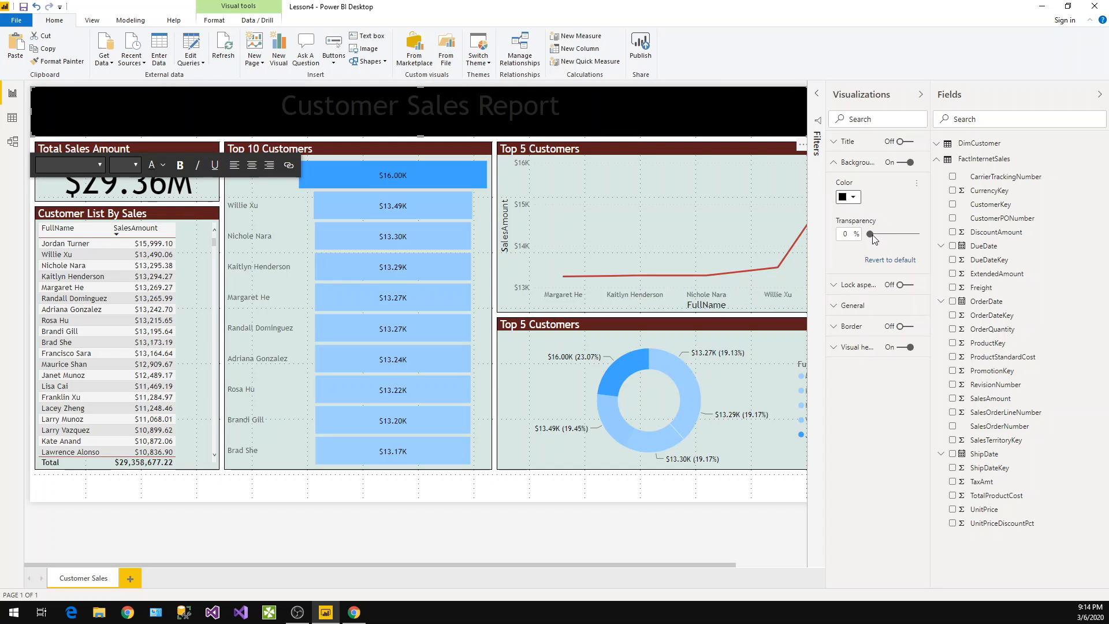
pyautogui.moveTo(875, 239); pyautogui.dragTo(896, 238)
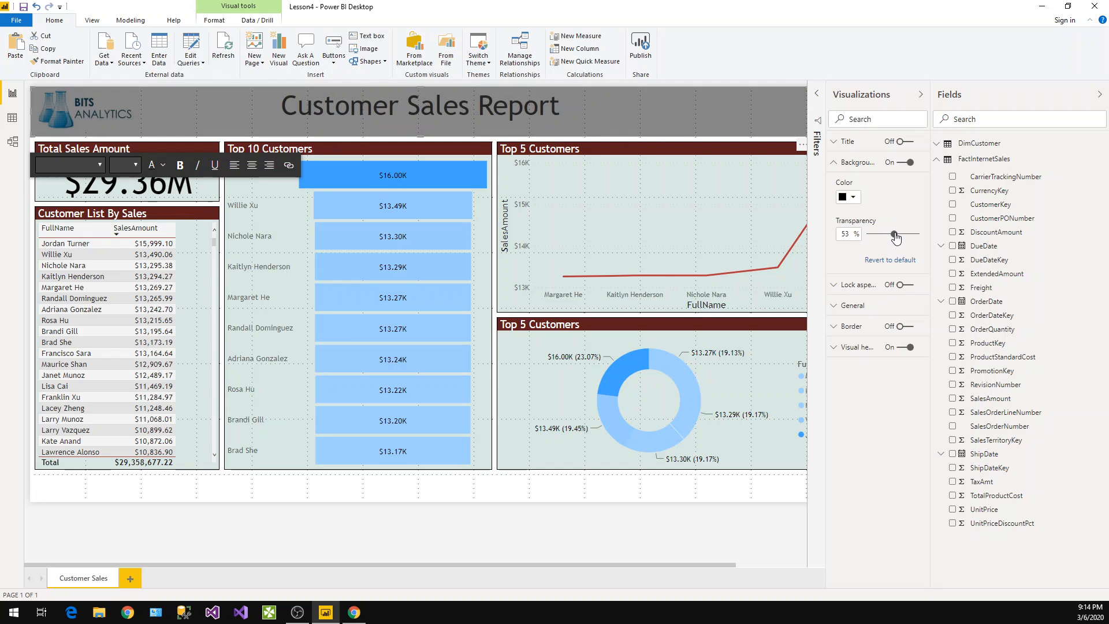
# Set the title banner's background transparency to 63% and duplicate the text box
pyautogui.moveTo(896, 237); pyautogui.dragTo(901, 237)
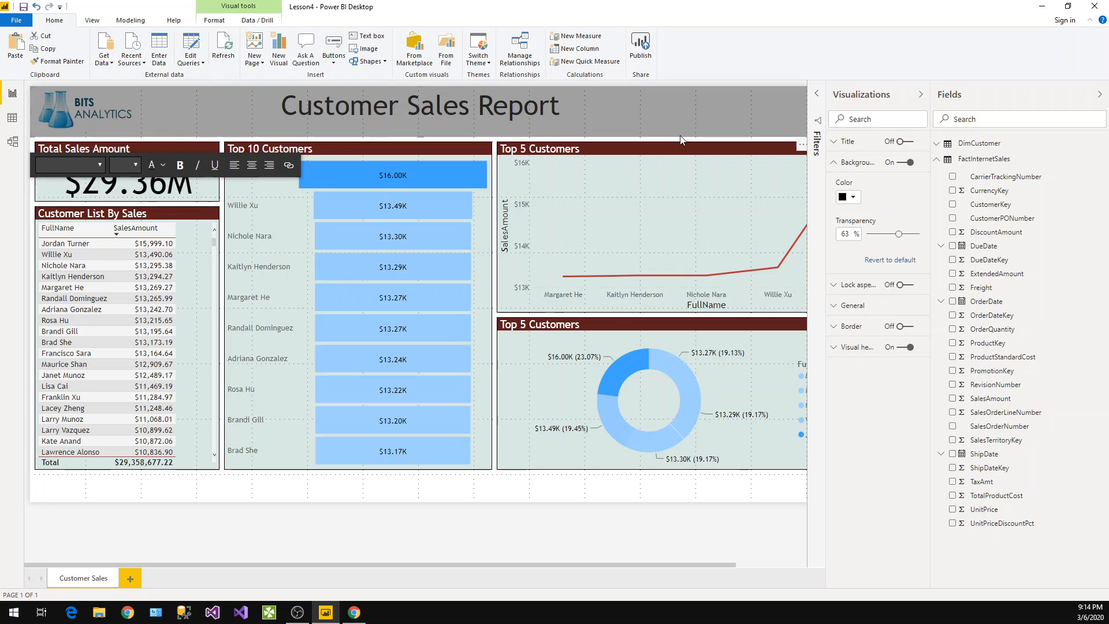
pyautogui.moveTo(597, 126); pyautogui.dragTo(610, 139)
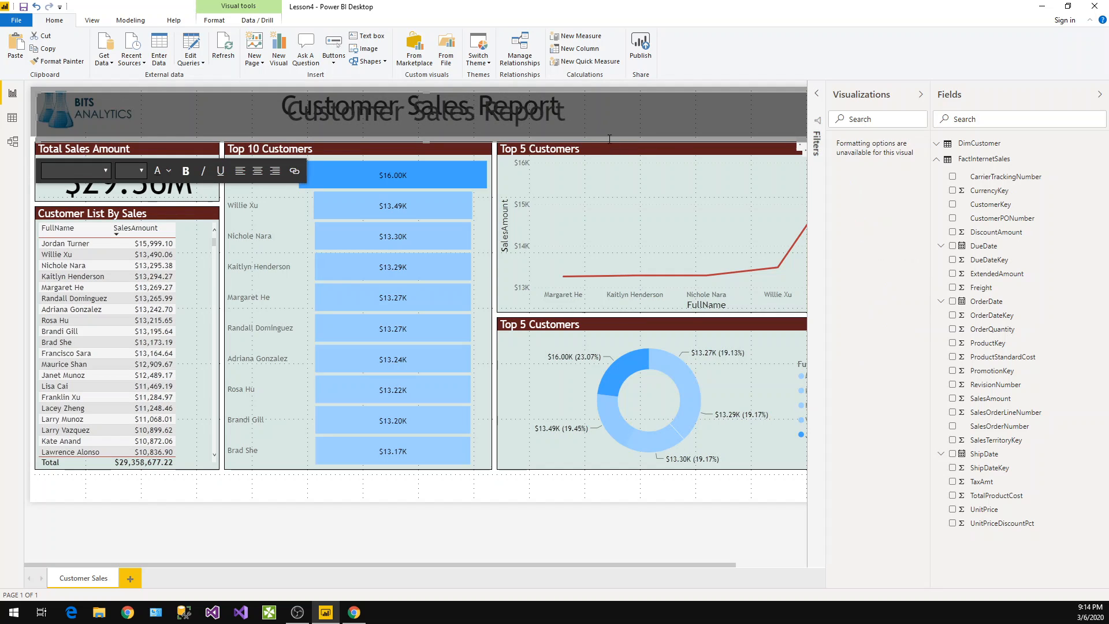
# Replace the duplicate's text with "Copy Rights..." and set its font size to 12
pyautogui.doubleClick(422, 111)
pyautogui.click(421, 111)
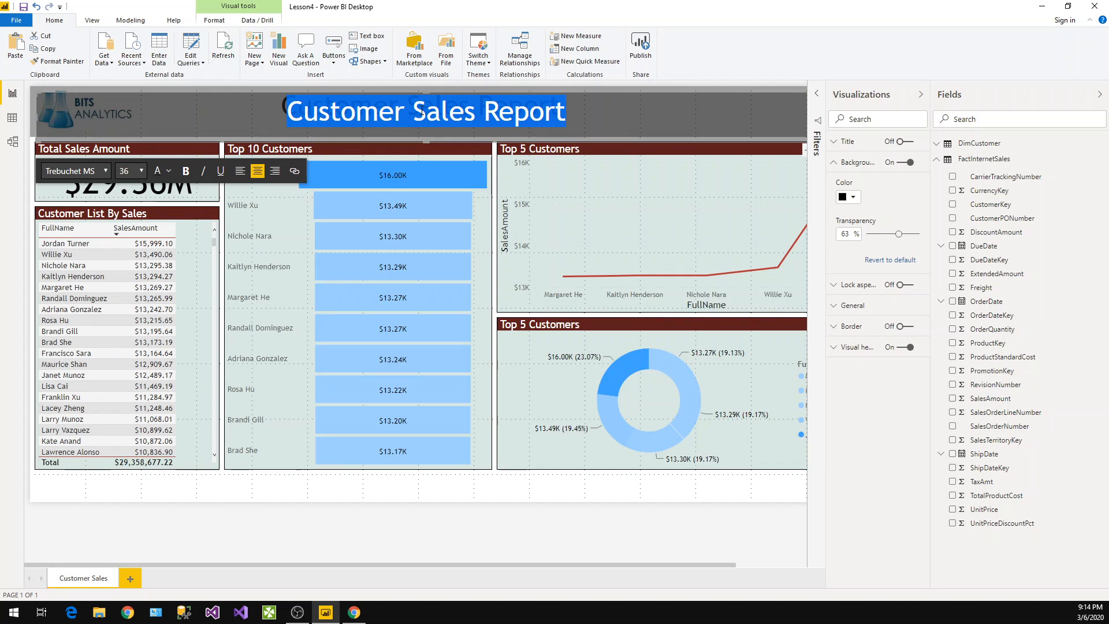
pyautogui.write('Copy')
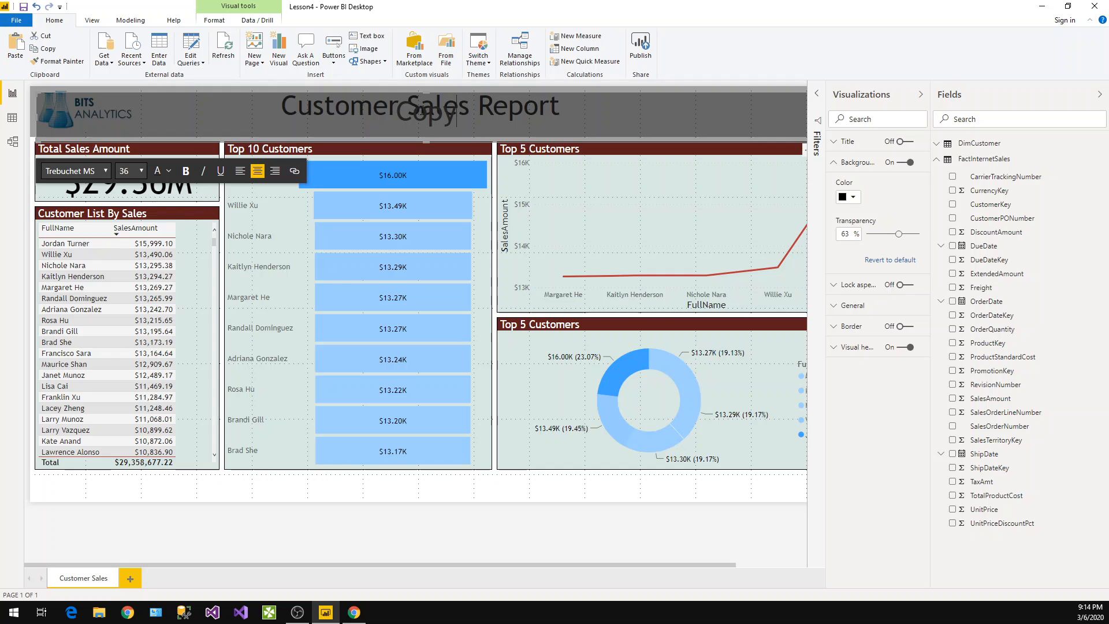
pyautogui.write(' Rights')
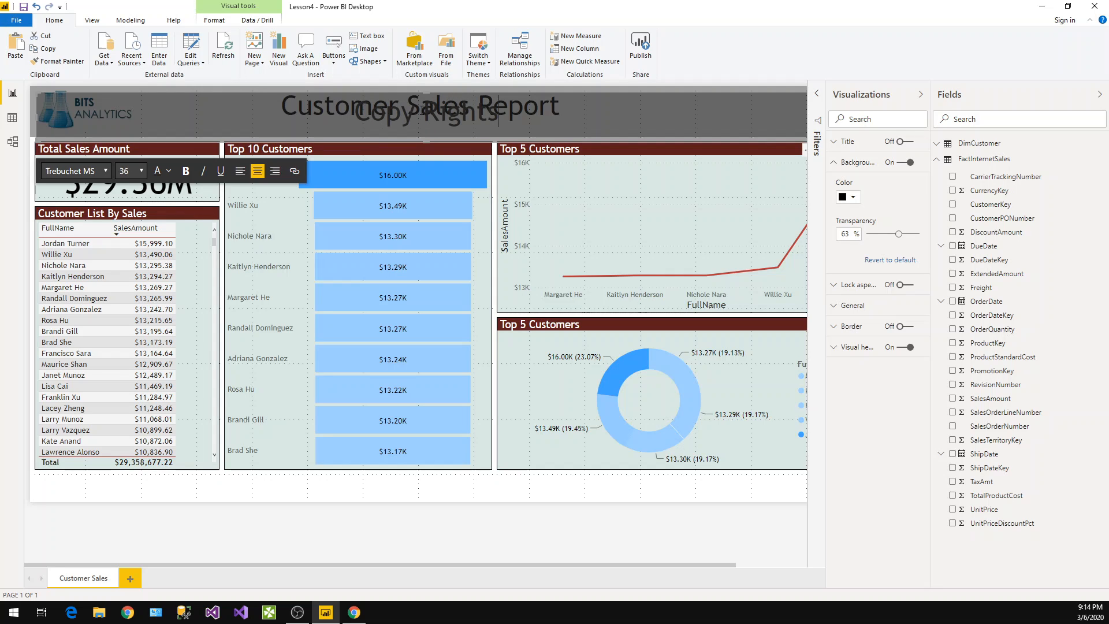
pyautogui.write('...')
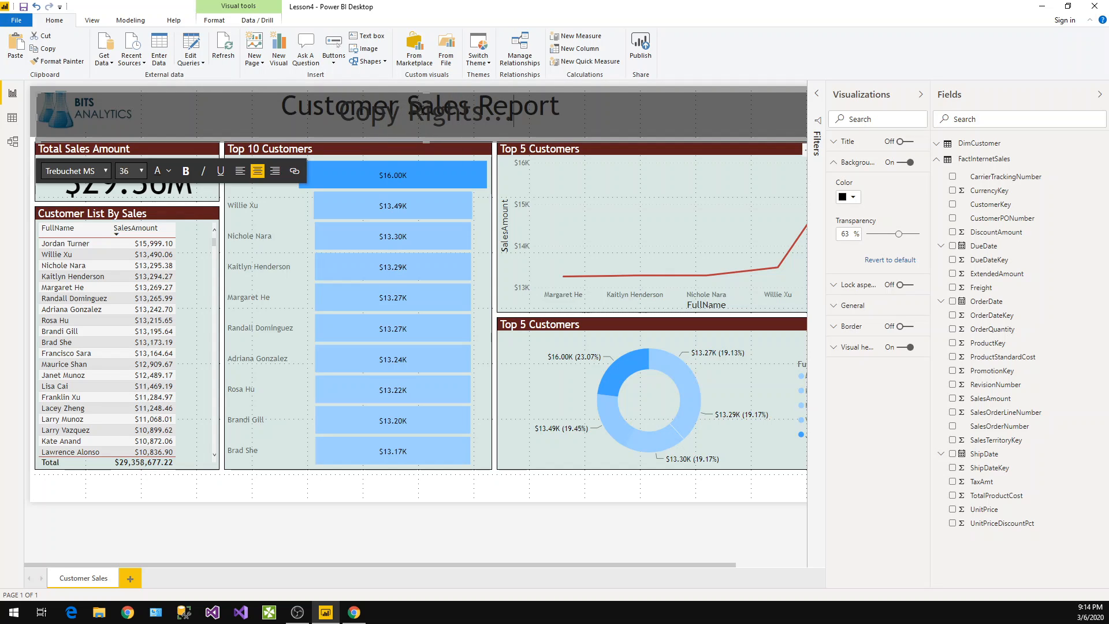
pyautogui.hotkey('ctrl', 'a')
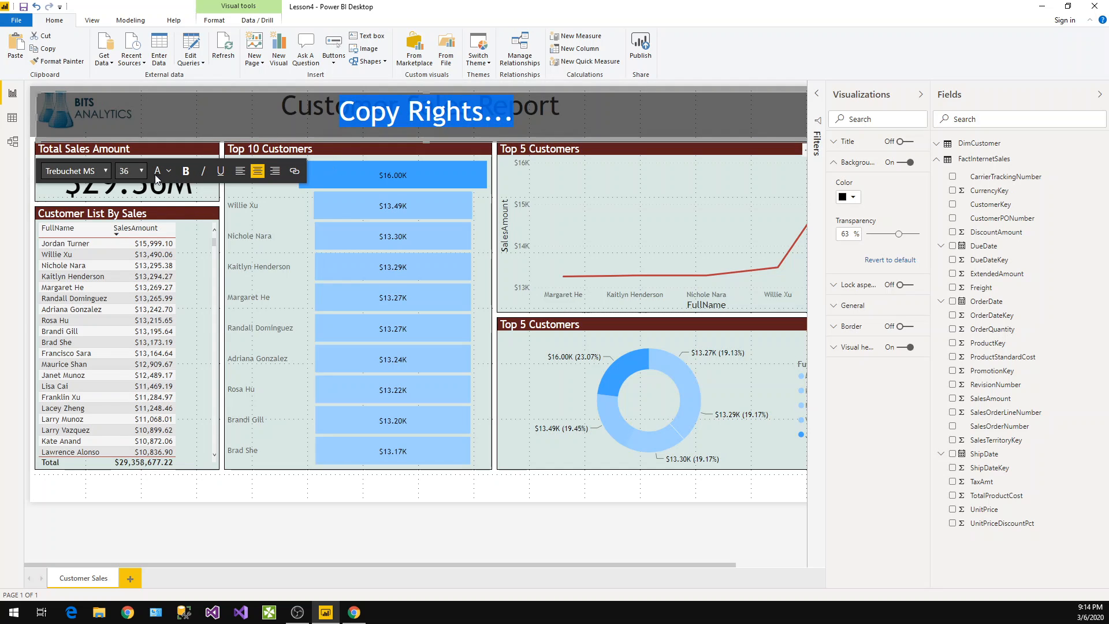
pyautogui.click(133, 171)
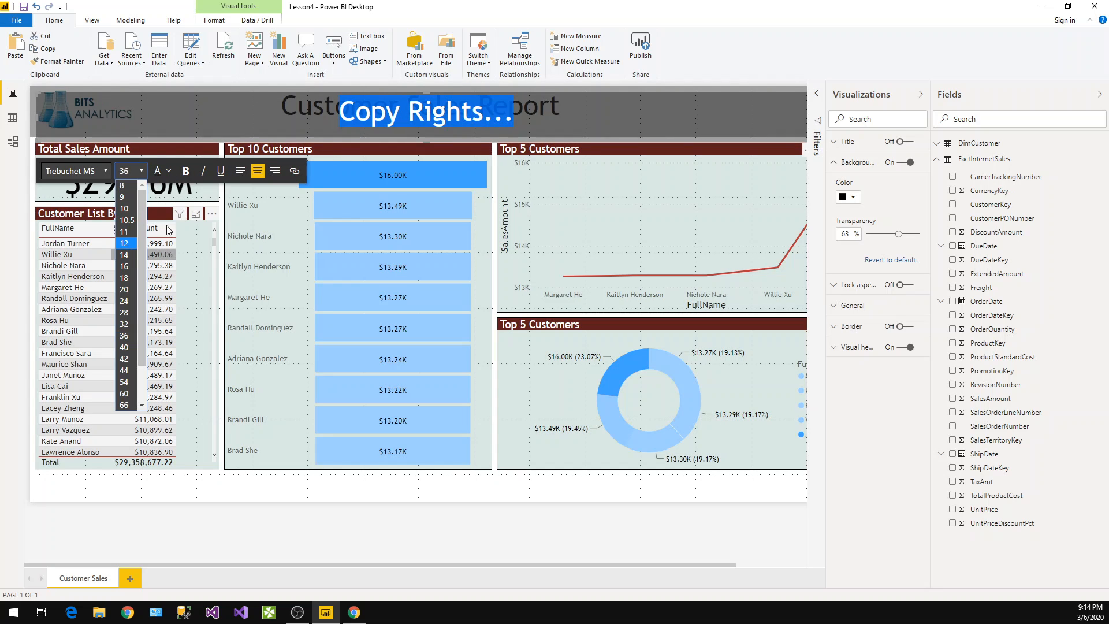
pyautogui.click(123, 243)
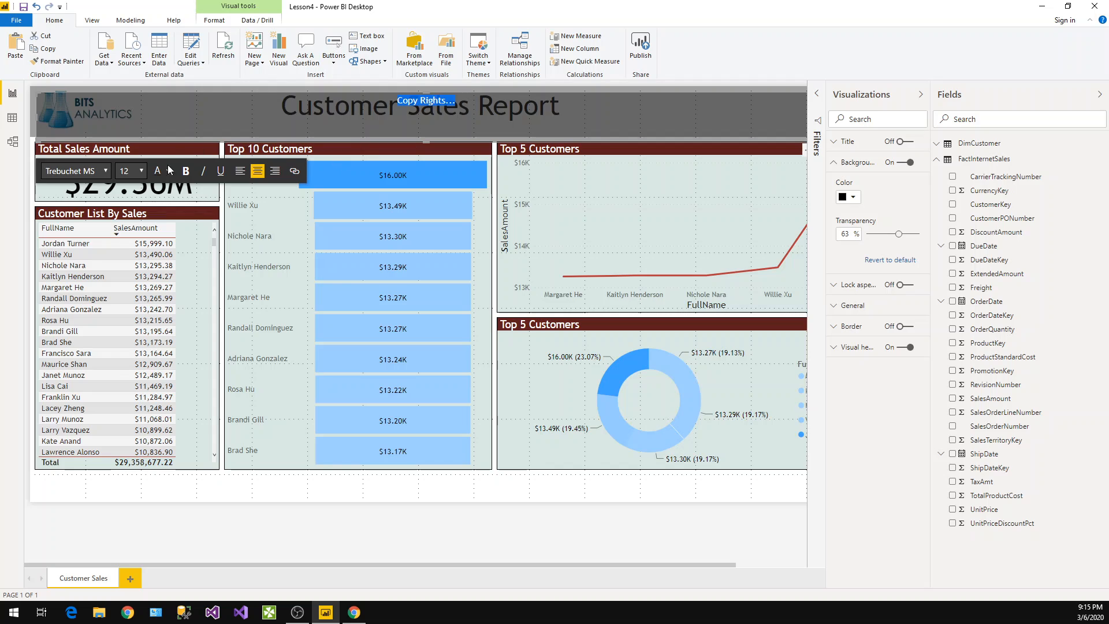
# Change the "Copy Rights..." text colour to a theme colour
pyautogui.click(170, 172)
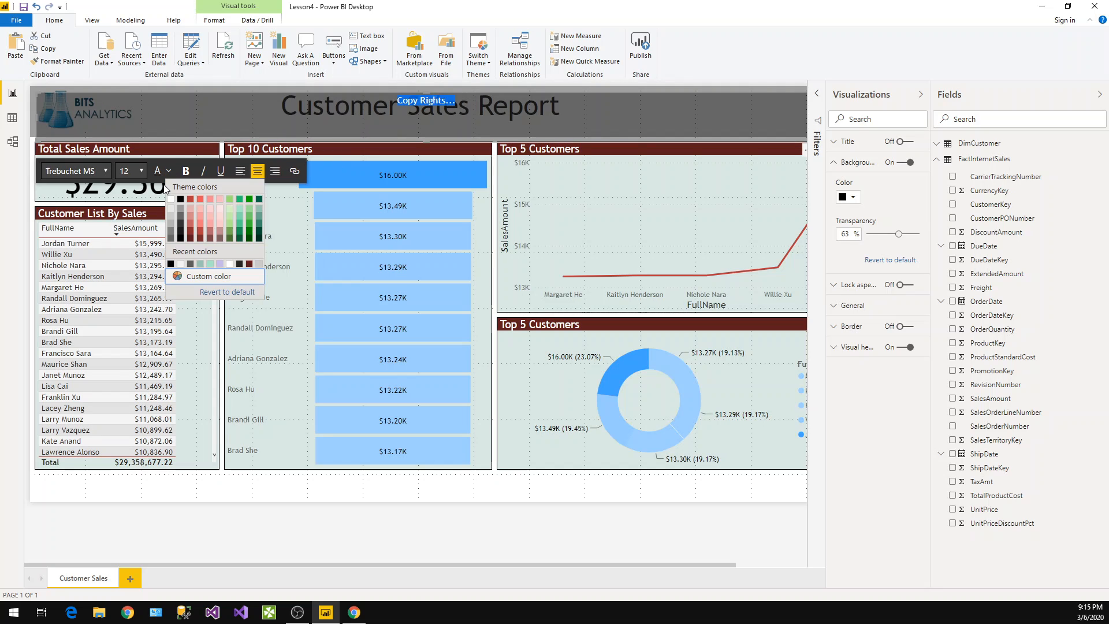
pyautogui.click(181, 200)
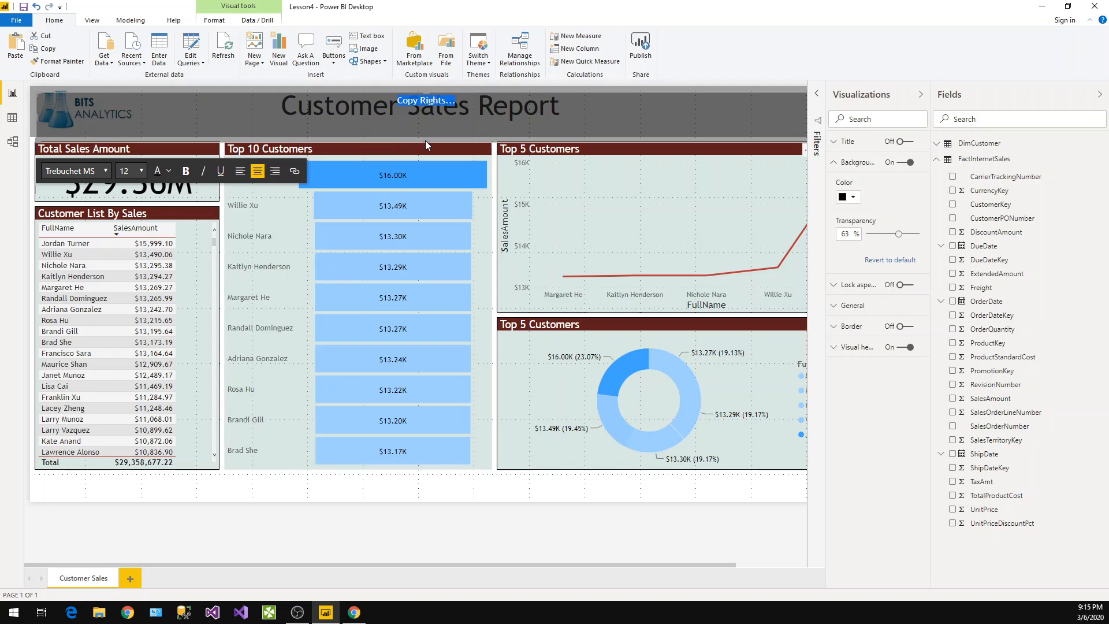
pyautogui.moveTo(426, 142); pyautogui.dragTo(411, 520)
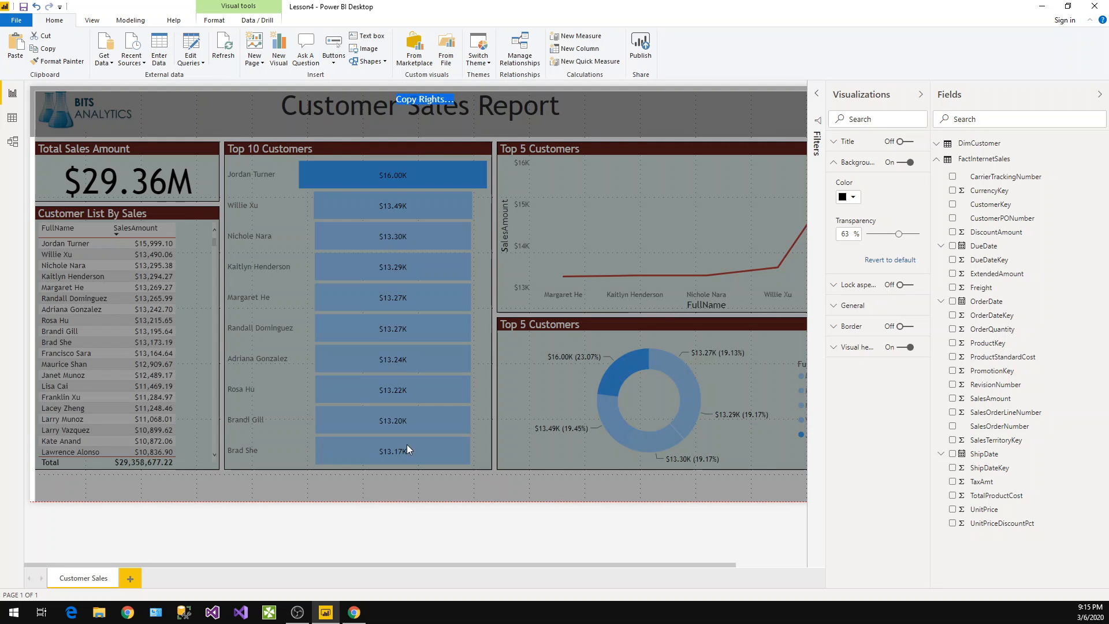
pyautogui.press('Escape')
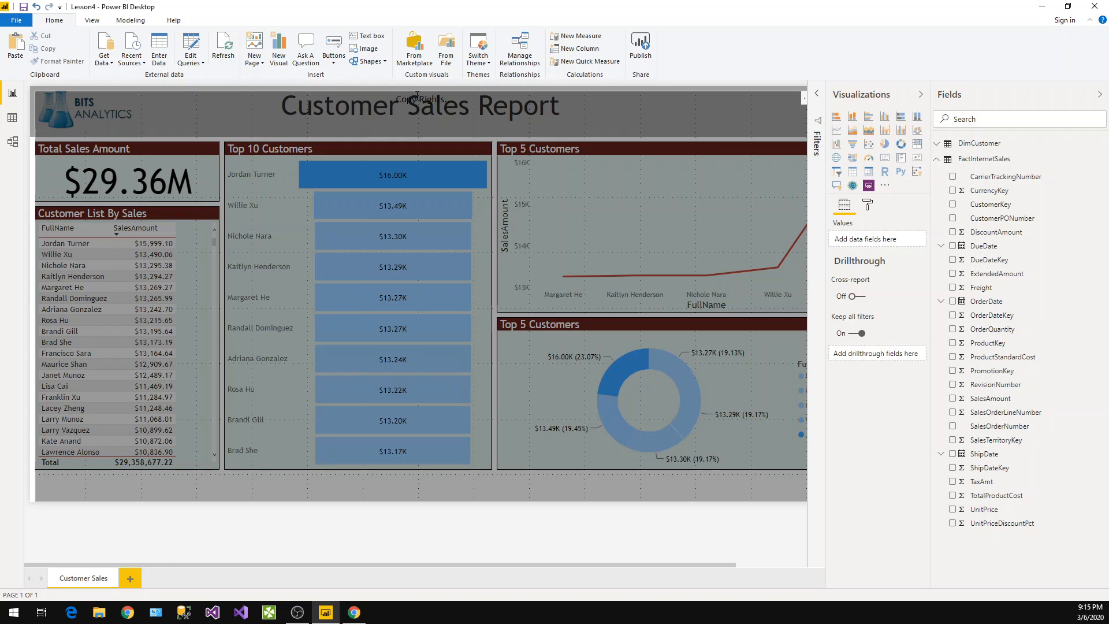
# Move the "Copy Rights..." text box to the bottom of the page and left-align its text
pyautogui.click(422, 93)
pyautogui.moveTo(424, 93); pyautogui.dragTo(391, 477)
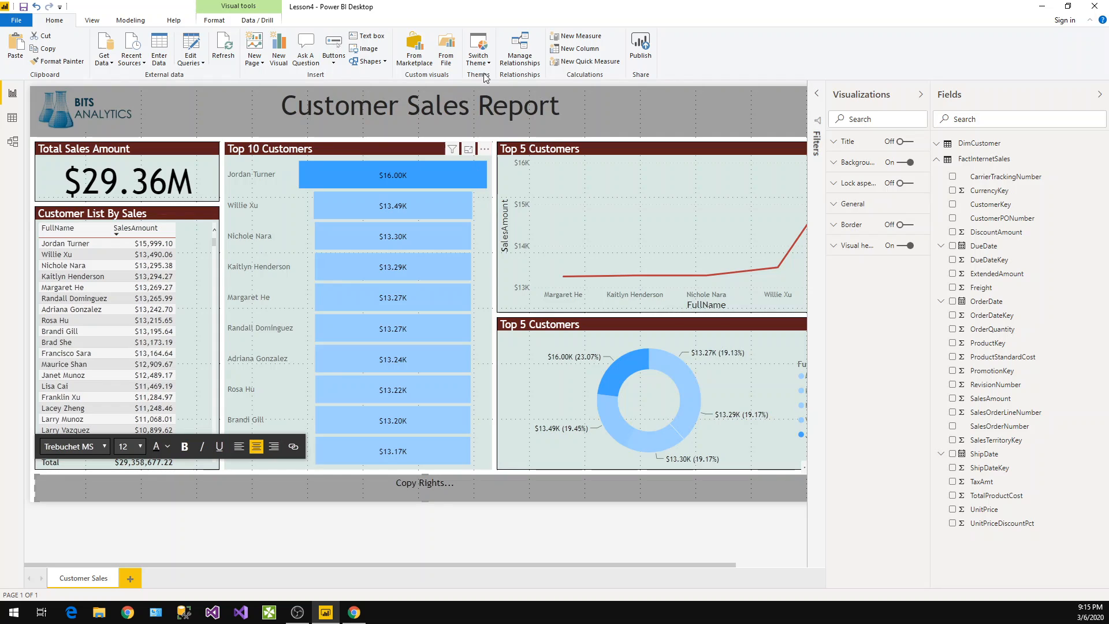
pyautogui.click(239, 446)
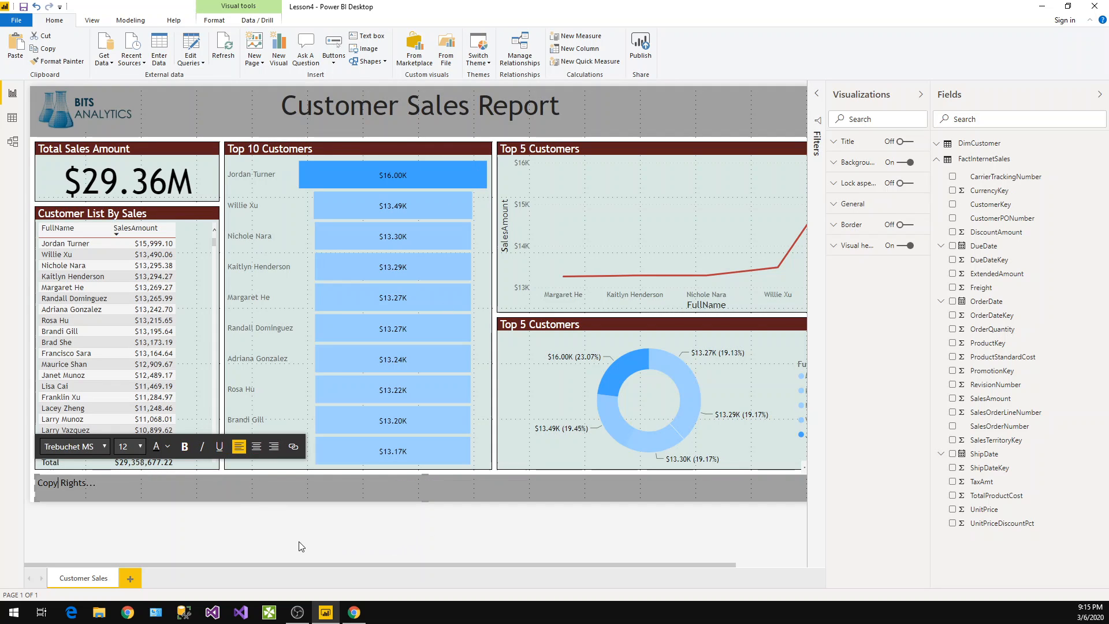
# Move the footer text box slightly lower on the page
pyautogui.click(276, 542)
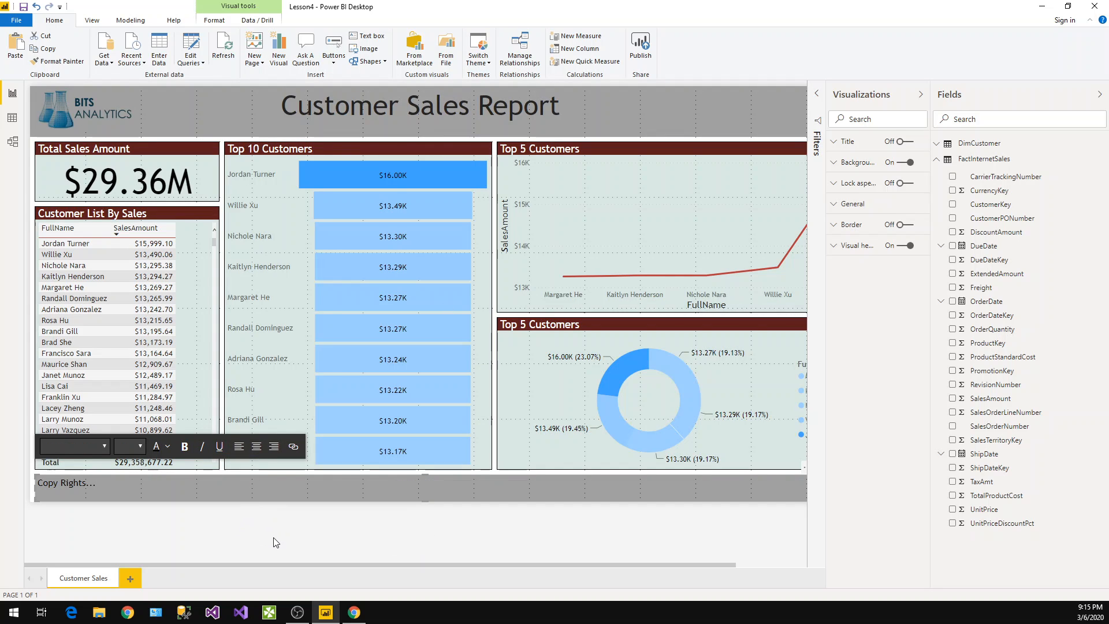
pyautogui.click(298, 550)
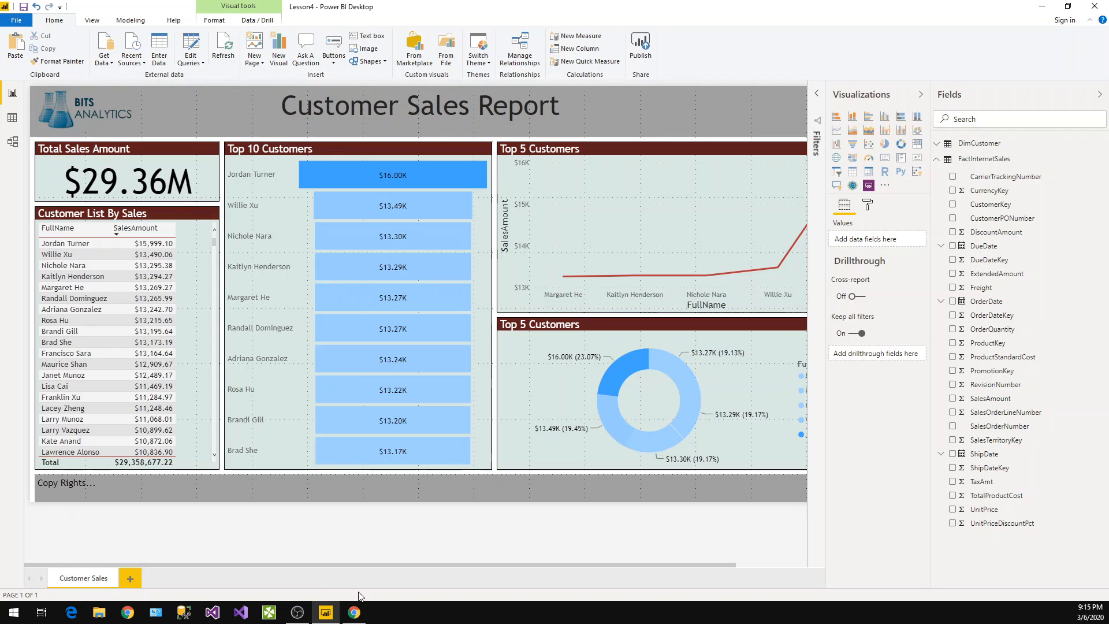
pyautogui.click(58, 487)
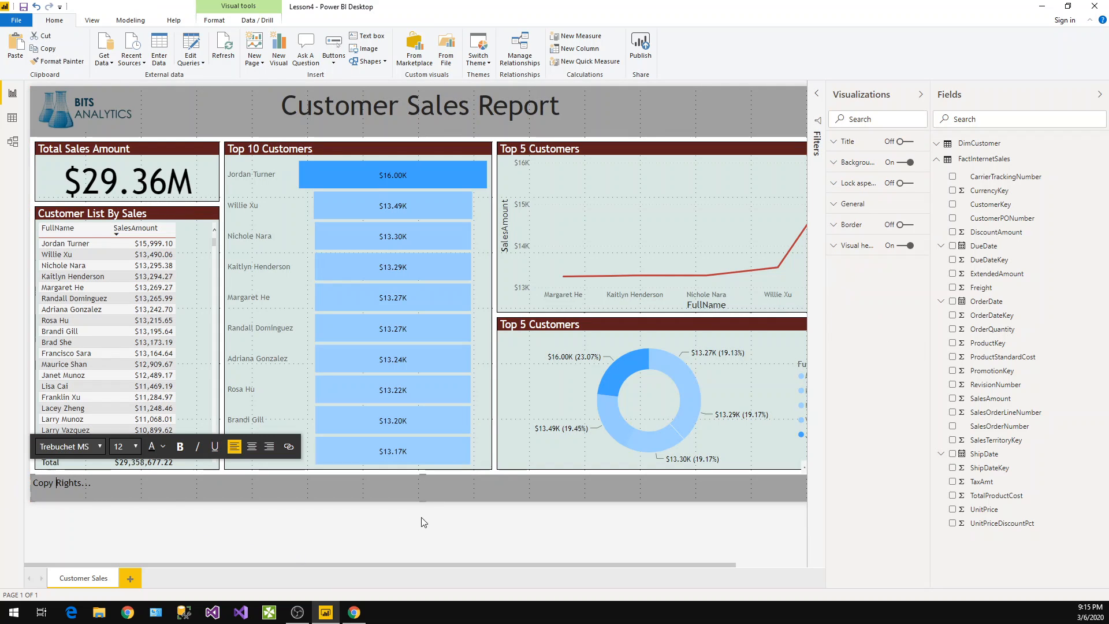
pyautogui.moveTo(423, 475); pyautogui.dragTo(424, 484)
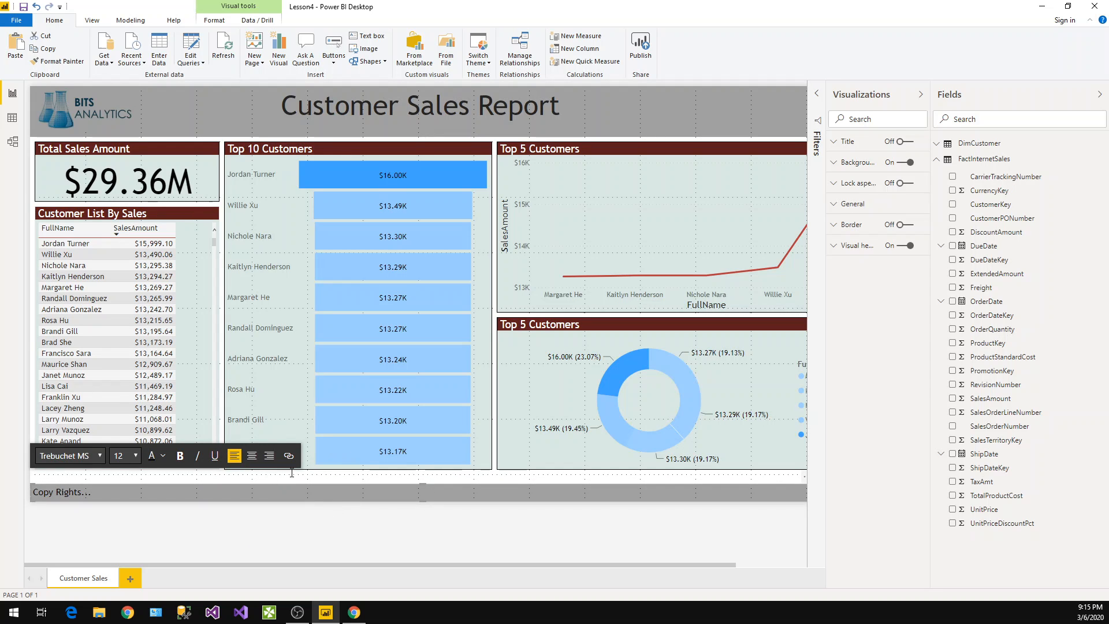
# Stretch the customer table, Top 10 funnel and Top 5 donut chart down to meet the footer
pyautogui.click(231, 474)
pyautogui.click(128, 473)
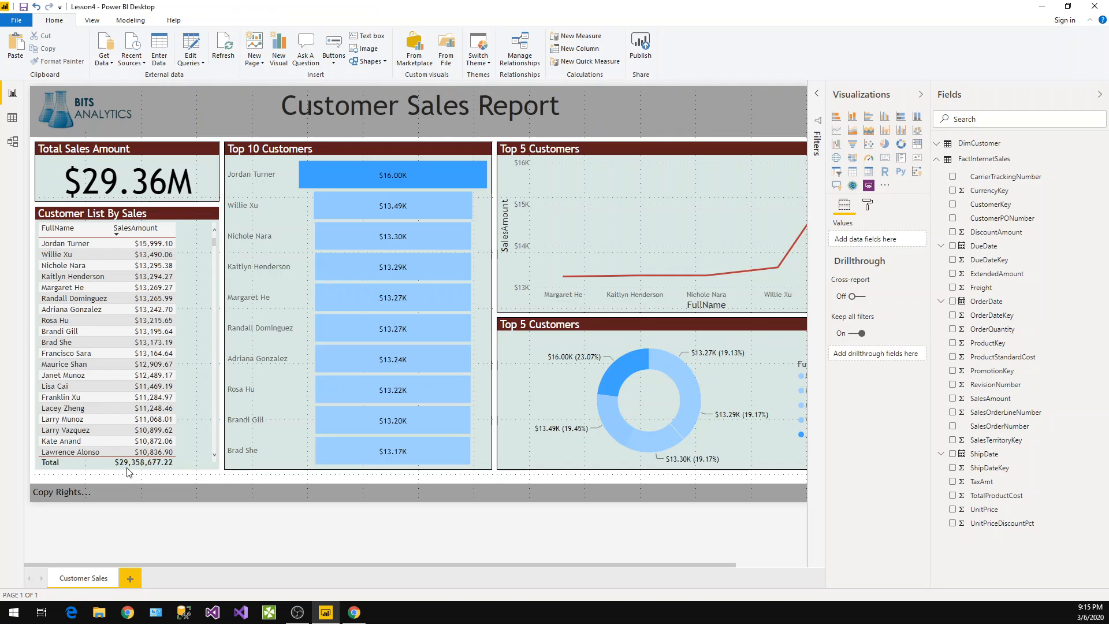
pyautogui.click(128, 474)
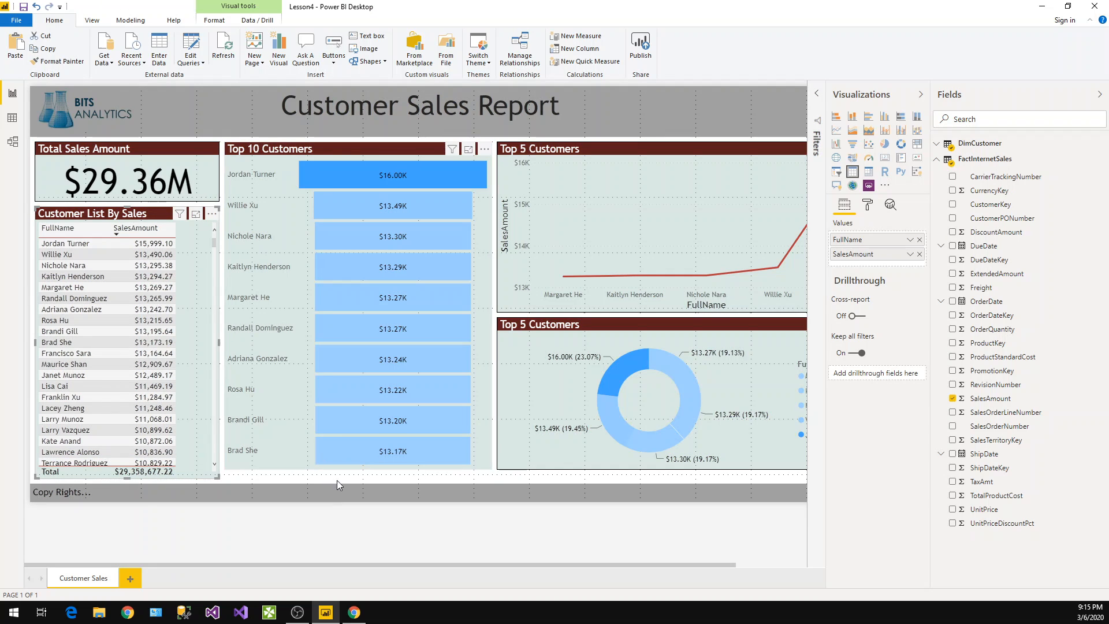
pyautogui.click(361, 473)
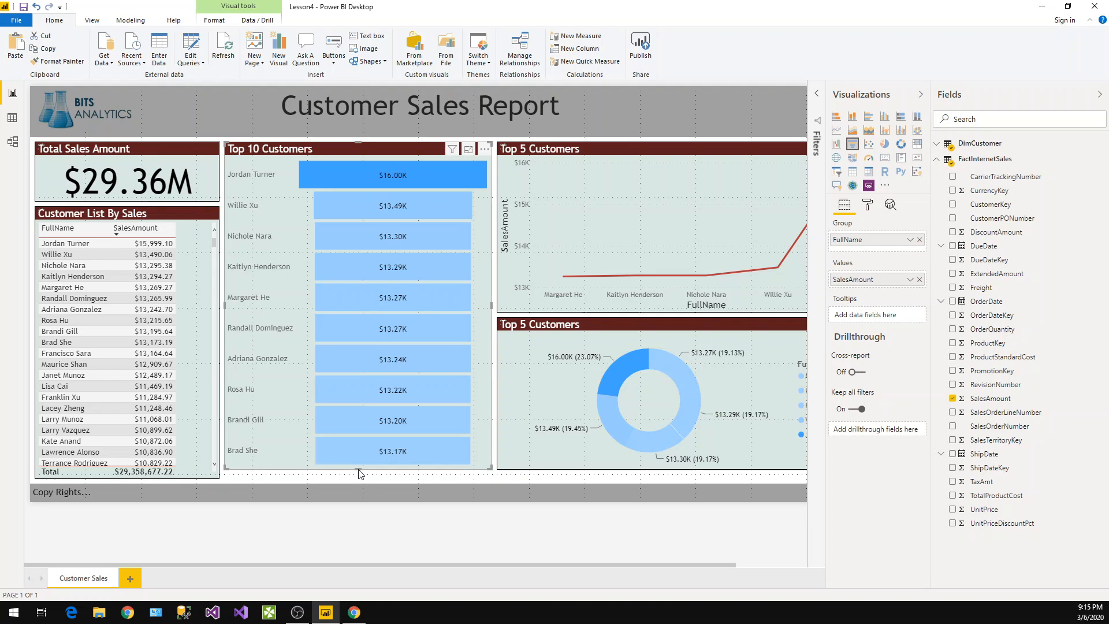
pyautogui.click(362, 474)
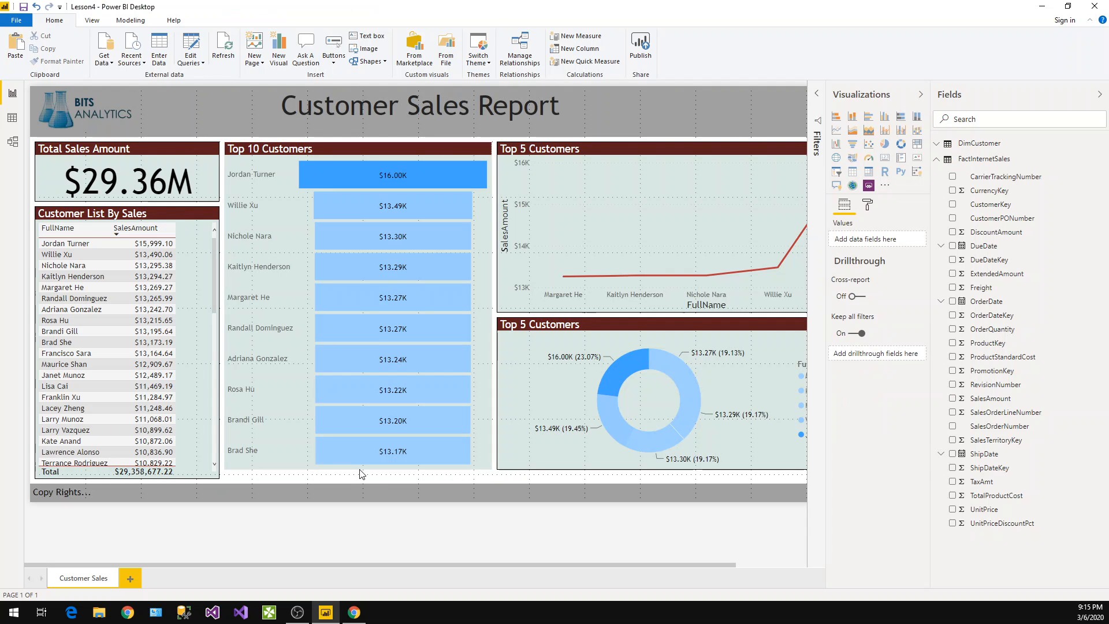
pyautogui.click(362, 471)
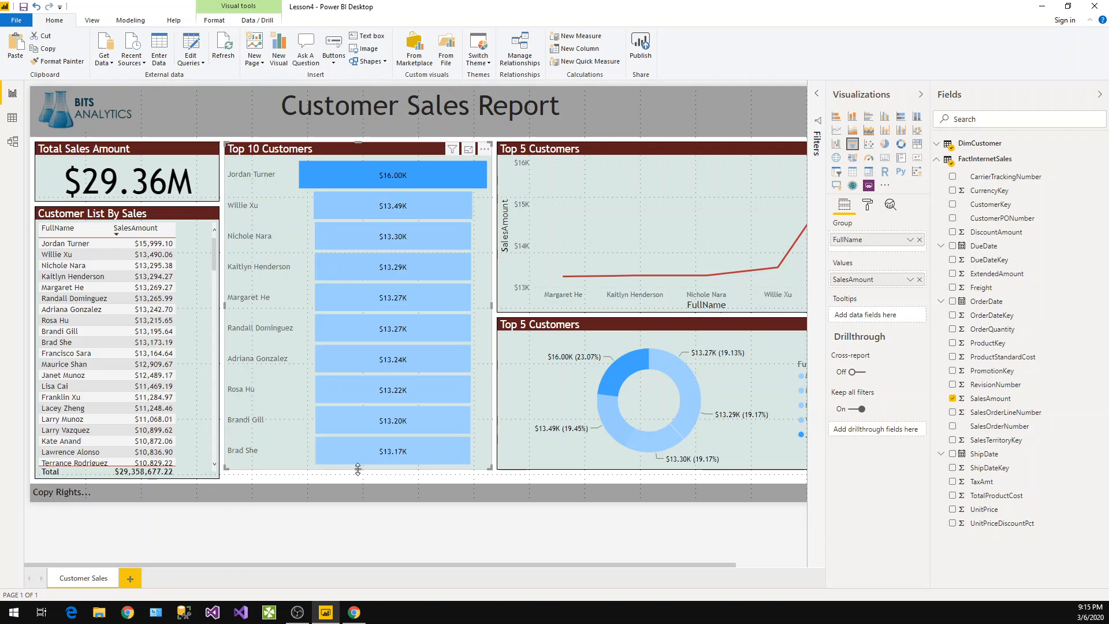
pyautogui.moveTo(358, 470); pyautogui.dragTo(358, 479)
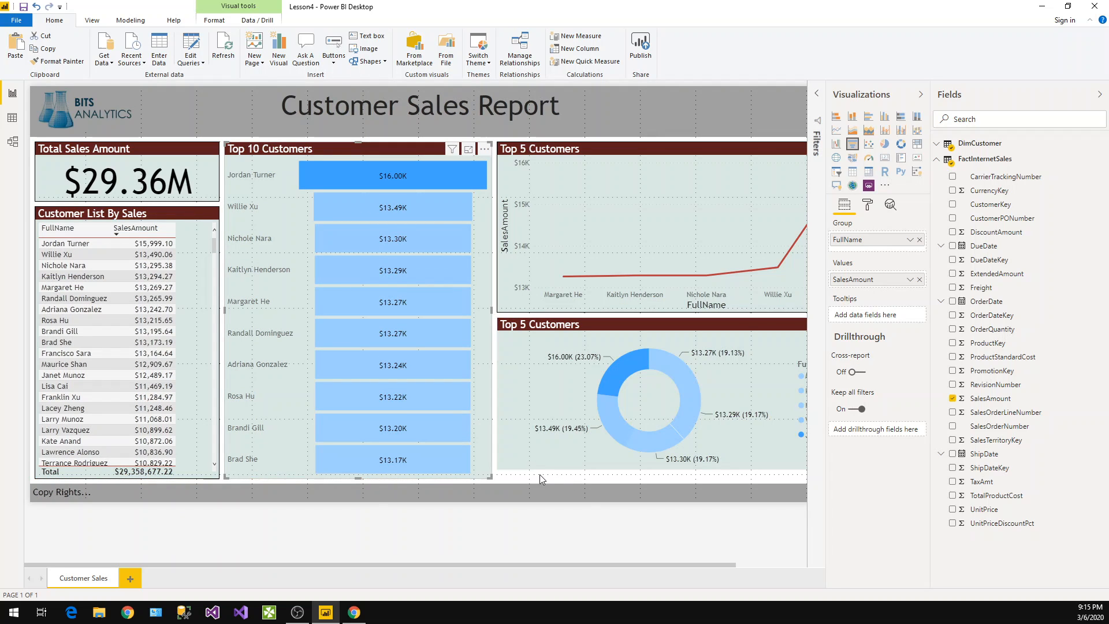
pyautogui.click(634, 472)
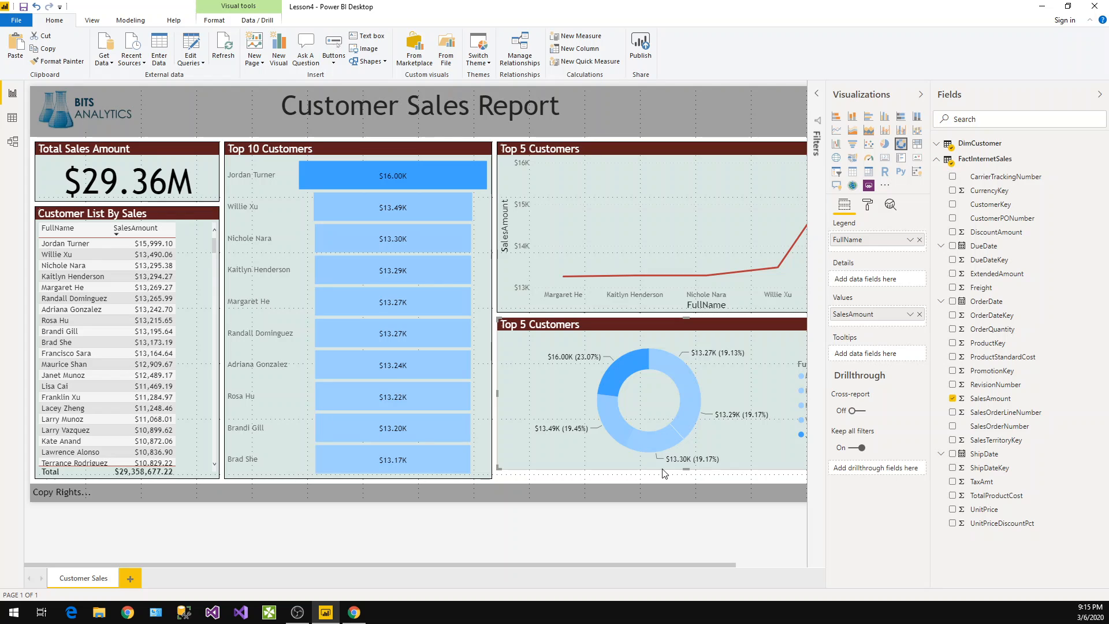
pyautogui.moveTo(687, 470); pyautogui.dragTo(686, 477)
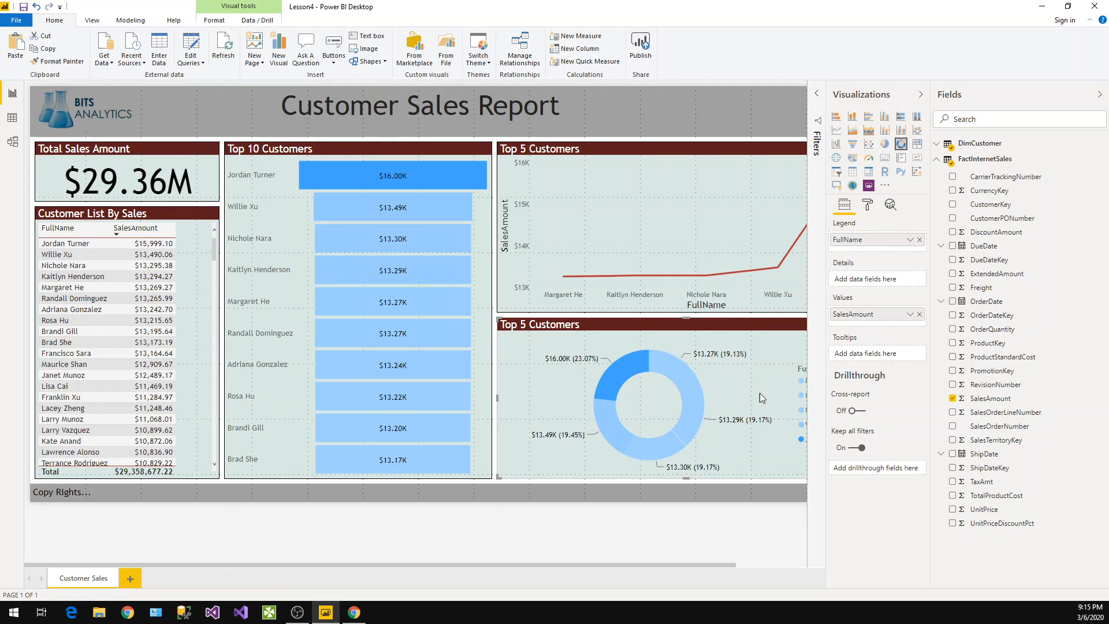
# Widen the title banner text box to span the full page width
pyautogui.click(920, 94)
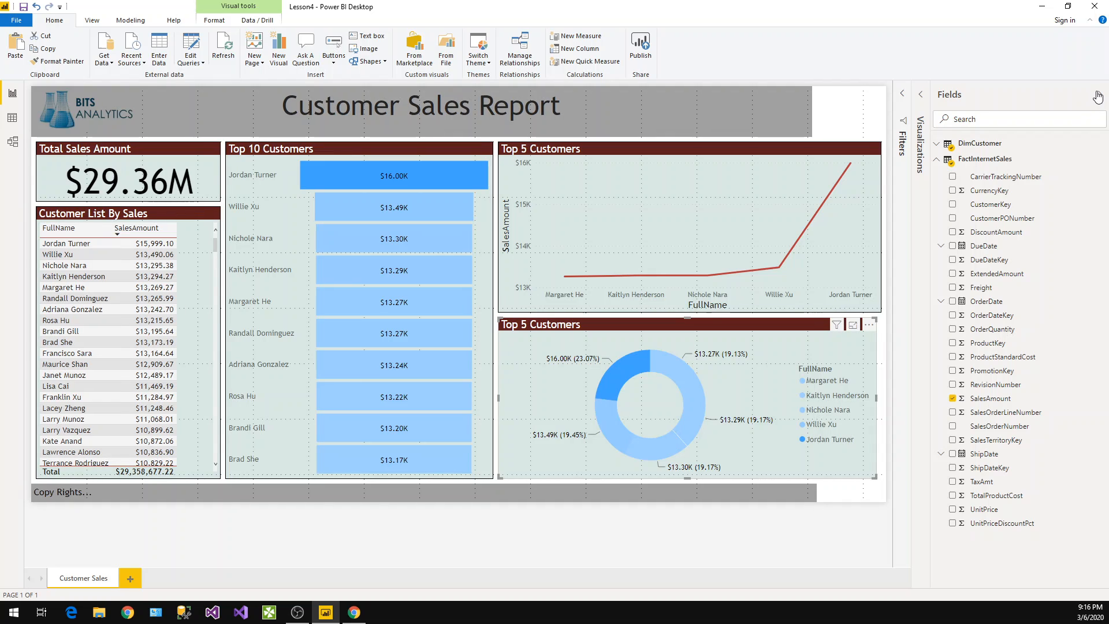
pyautogui.click(1098, 96)
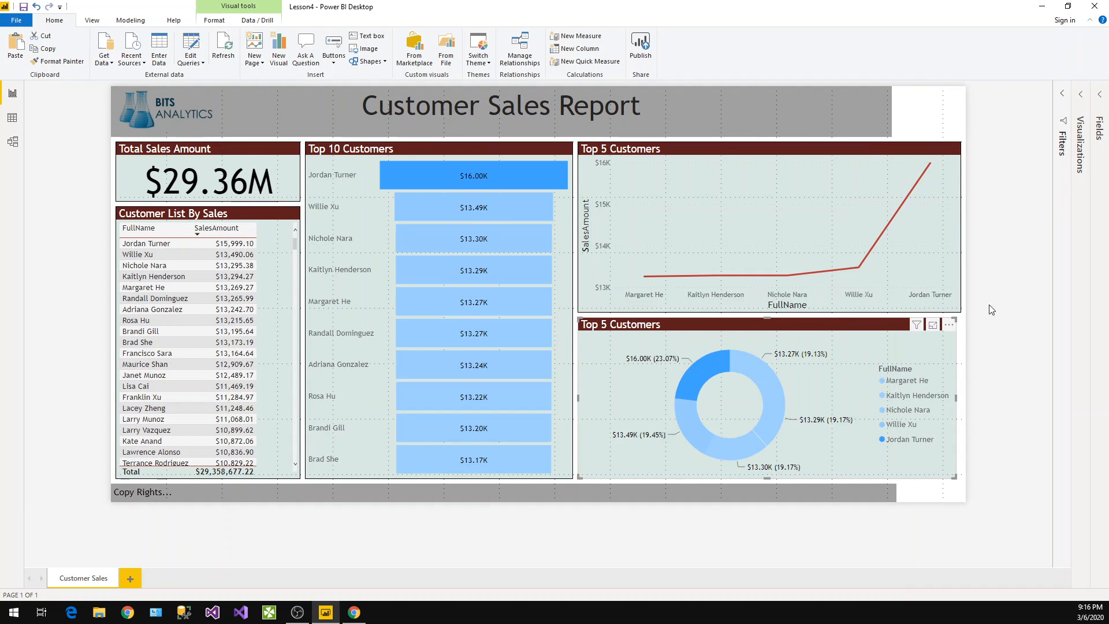
pyautogui.click(894, 115)
pyautogui.moveTo(894, 116); pyautogui.dragTo(986, 116)
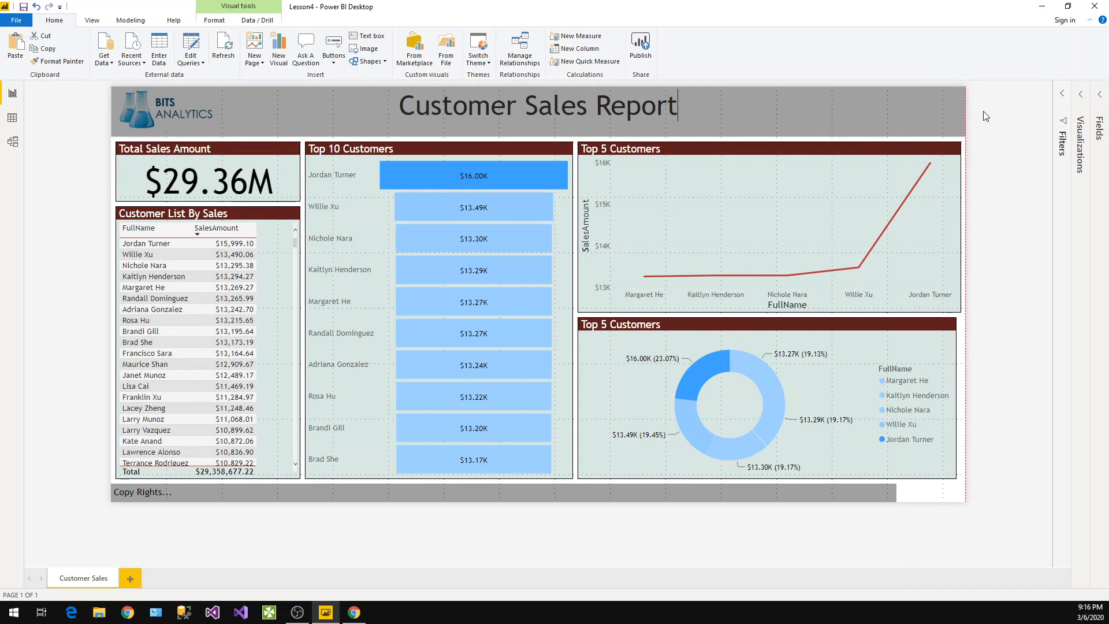
# Stretch the footer text box and the donut chart to the page's right edge
pyautogui.click(895, 492)
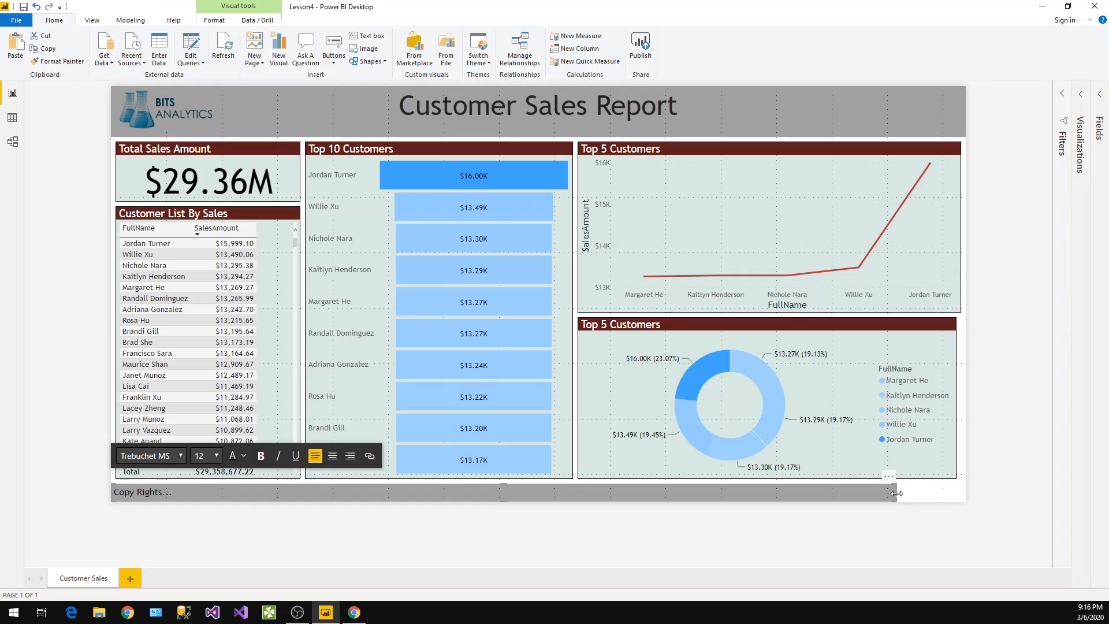
pyautogui.moveTo(895, 492); pyautogui.dragTo(1018, 487)
pyautogui.click(996, 435)
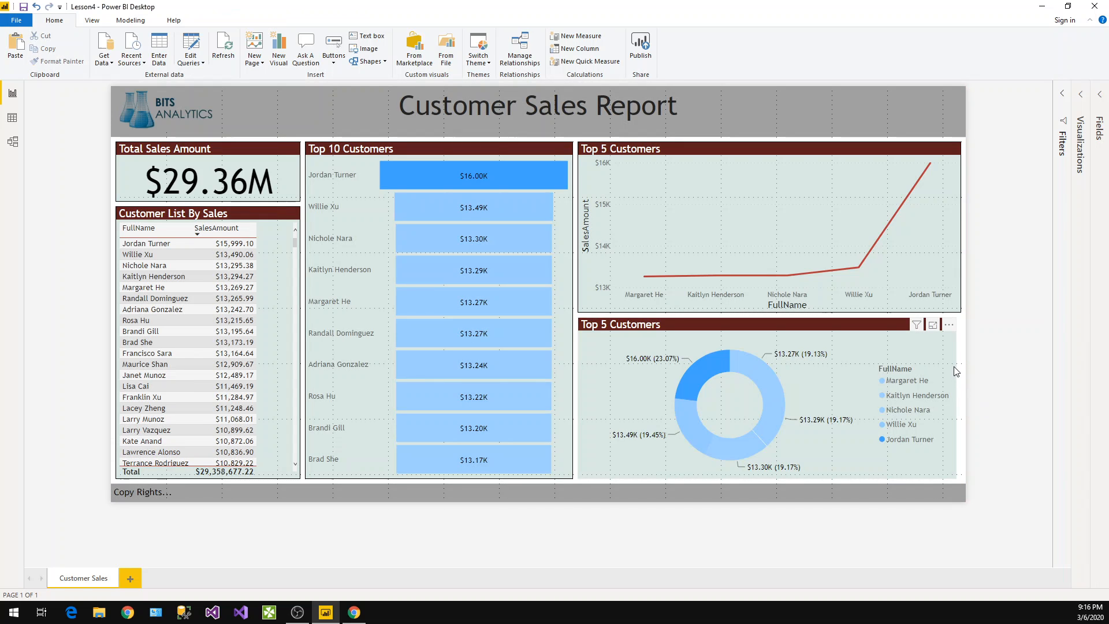
pyautogui.moveTo(957, 396); pyautogui.dragTo(988, 375)
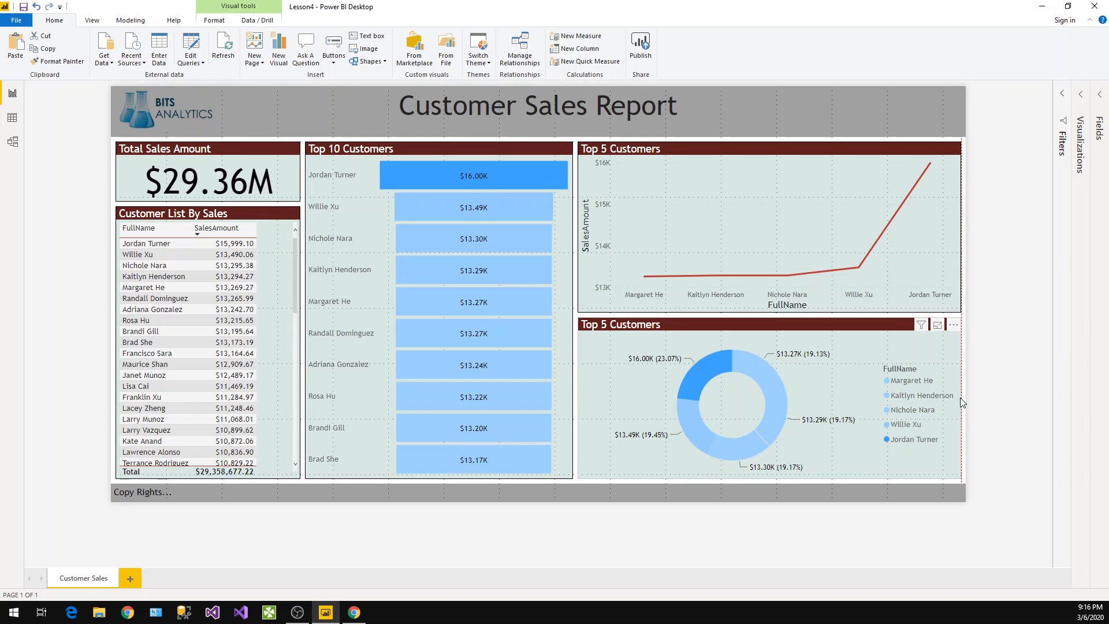
pyautogui.click(987, 374)
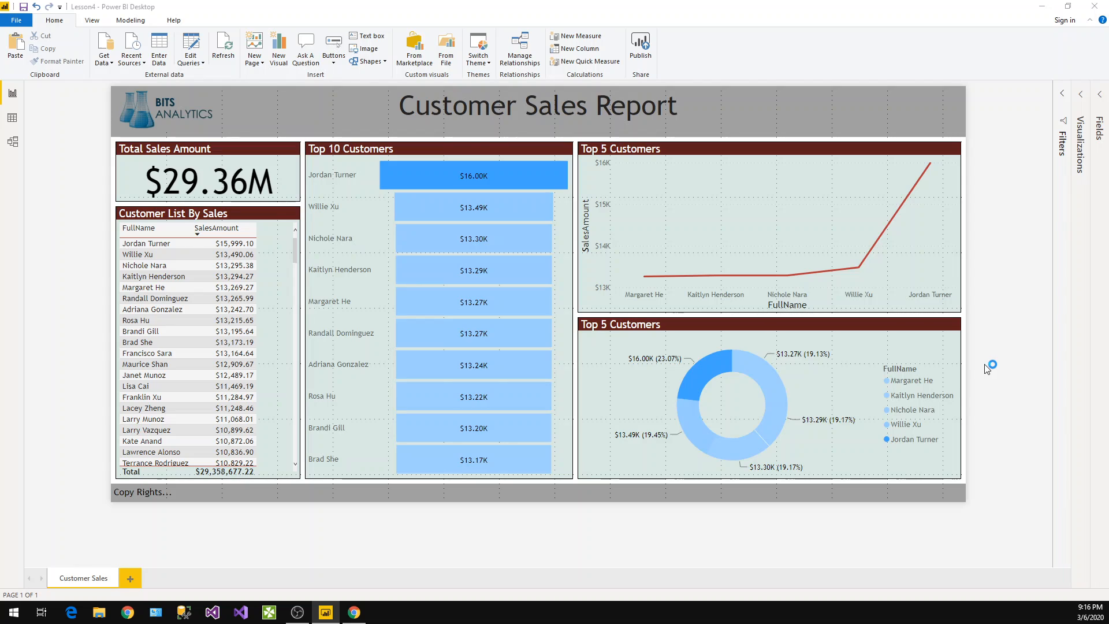
# Save the report and open the About dialog to check the Power BI Desktop version
pyautogui.hotkey('ctrl', 's')
pyautogui.click(173, 20)
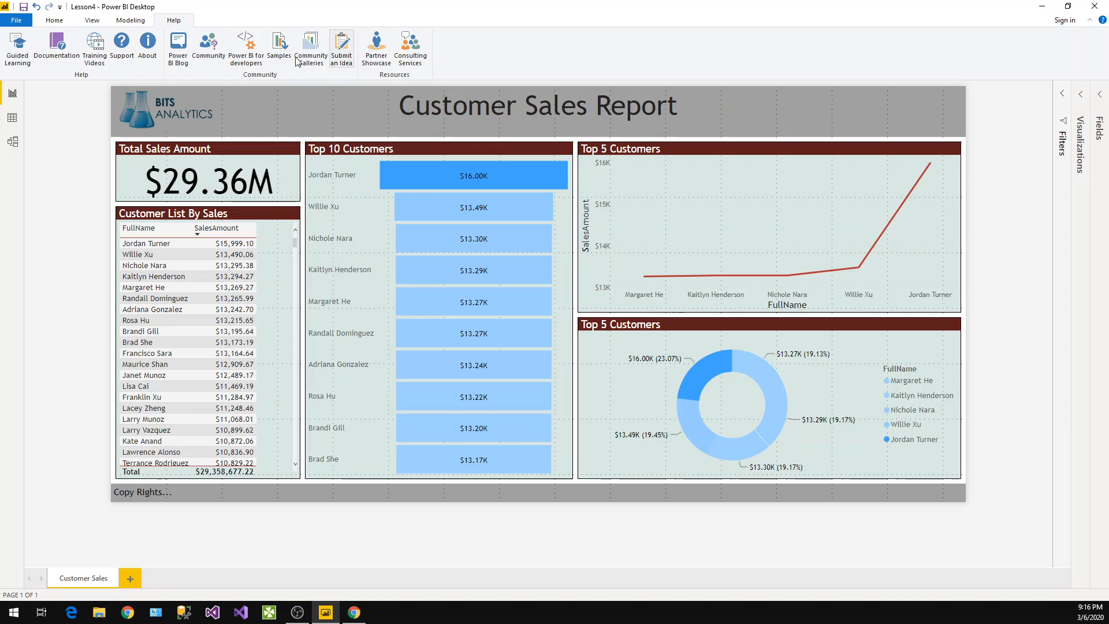
pyautogui.click(148, 46)
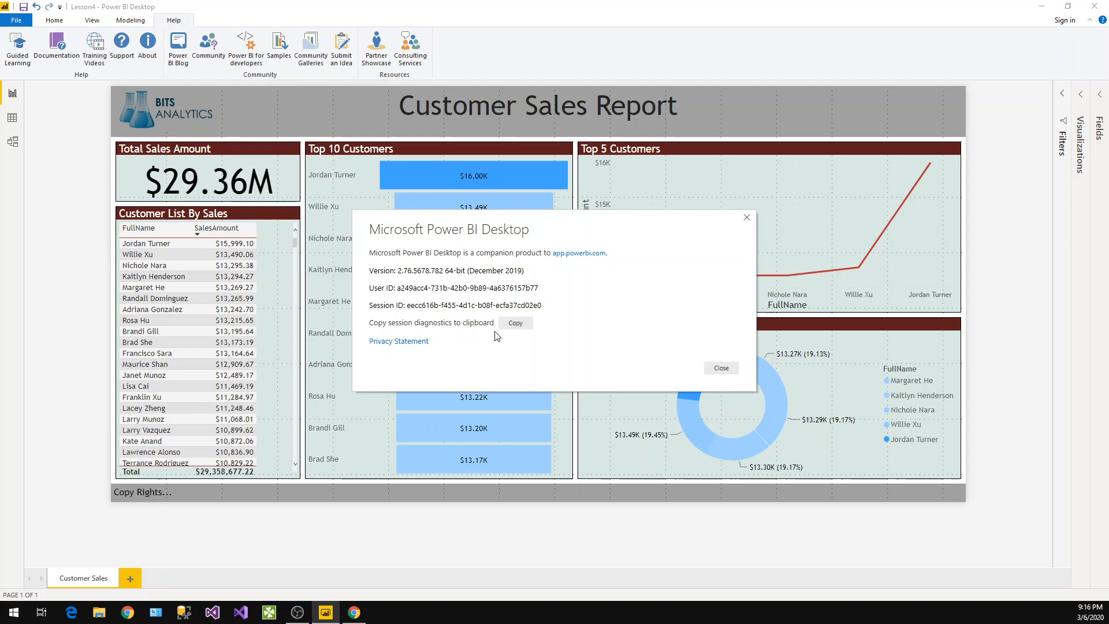
pyautogui.moveTo(470, 270); pyautogui.dragTo(518, 271)
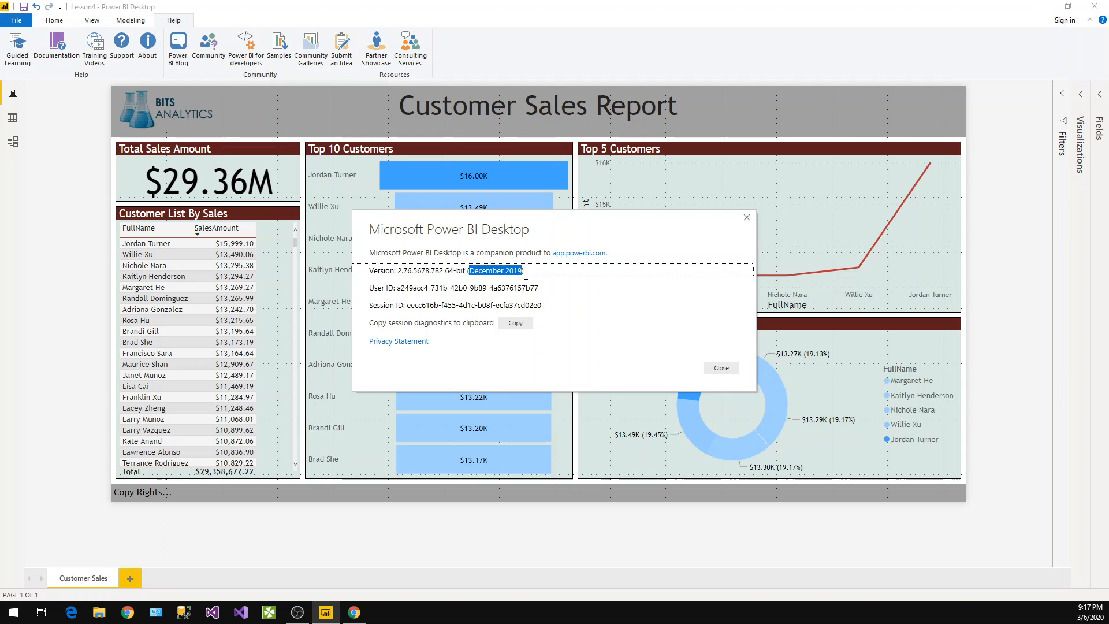
pyautogui.click(717, 369)
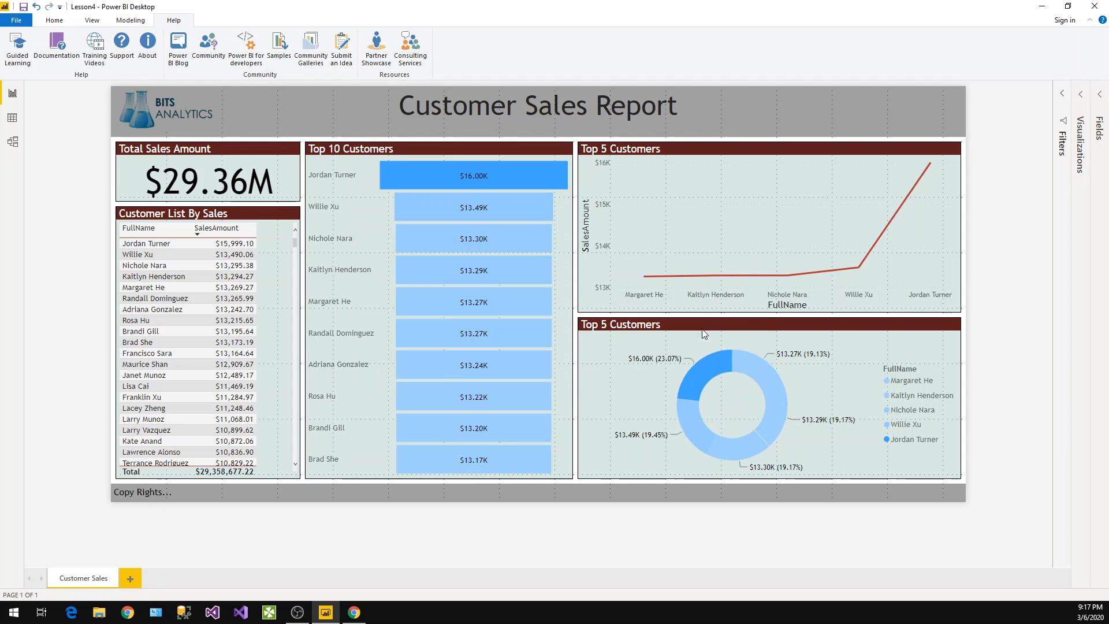
# Save the report file again
pyautogui.click(53, 22)
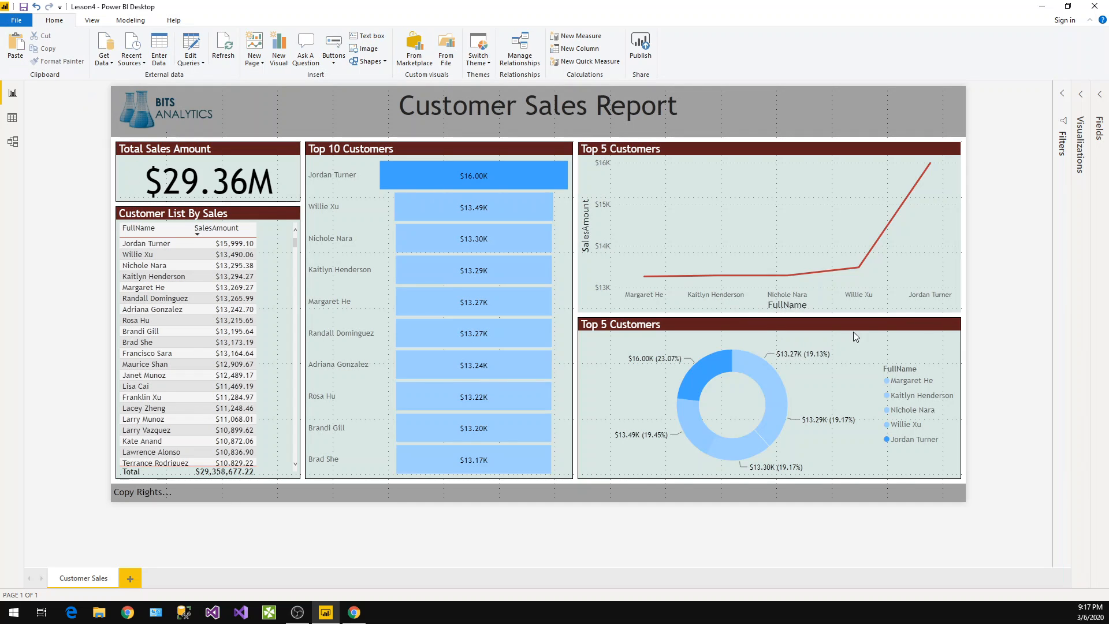
pyautogui.click(24, 7)
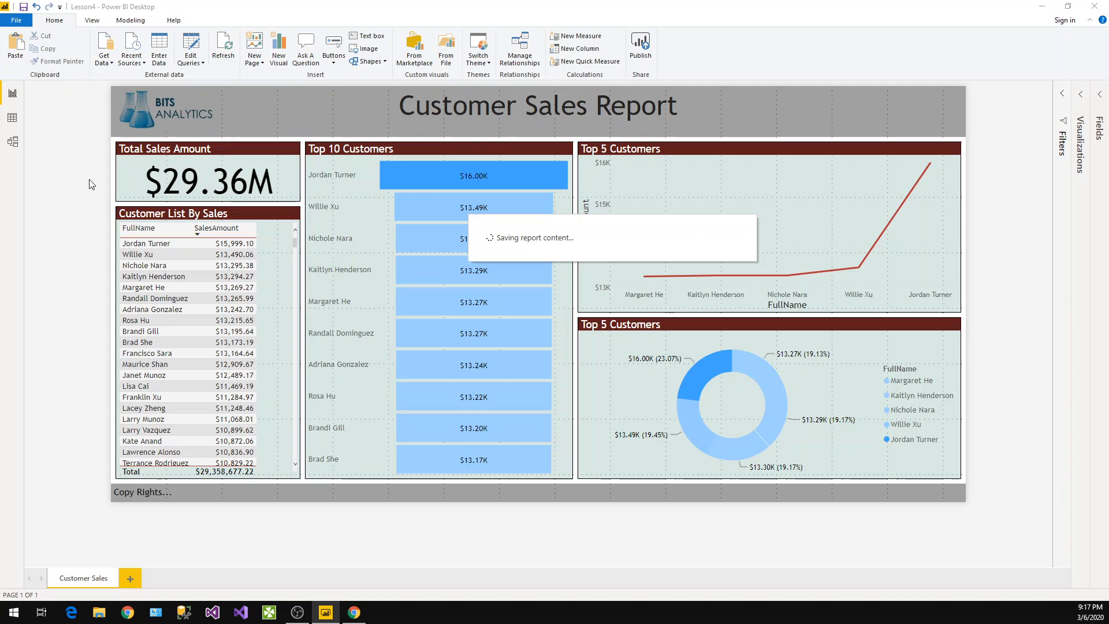